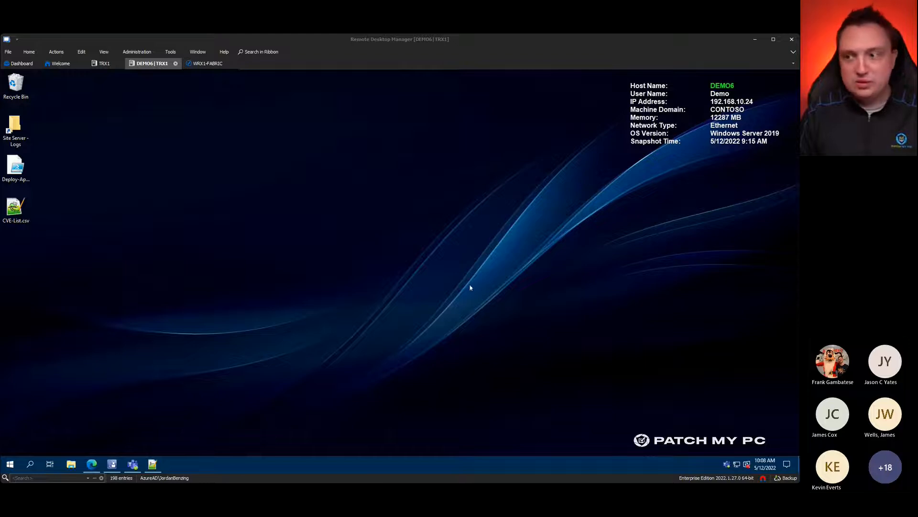
# Step: Bring up Edge maximized on the remote server and scroll through the Free Trial request form
pyautogui.click(496, 284)
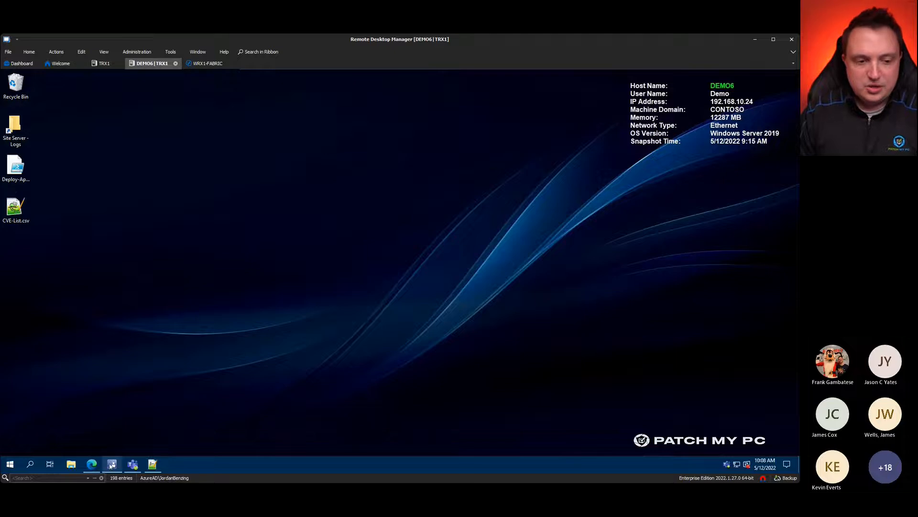
pyautogui.moveTo(113, 465)
pyautogui.click(91, 464)
pyautogui.click(689, 122)
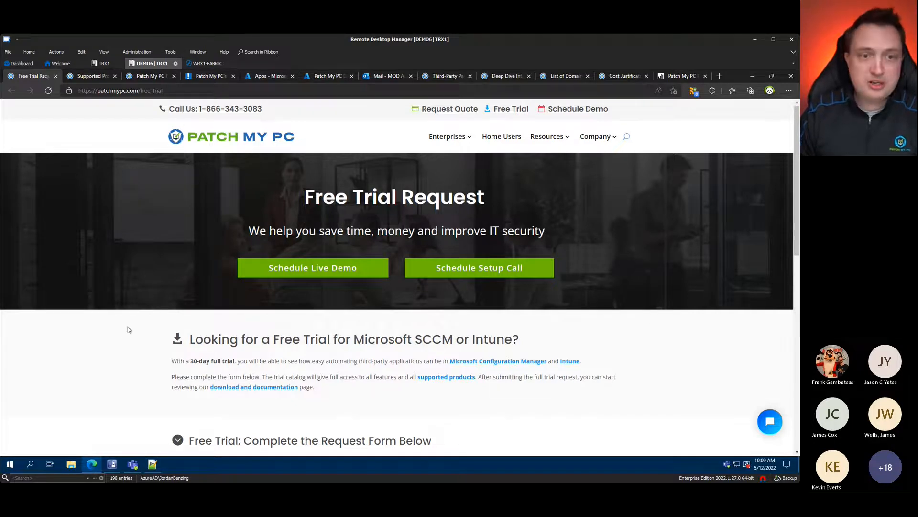
pyautogui.scroll(-3, 127, 329)
pyautogui.scroll(-1, 120, 278)
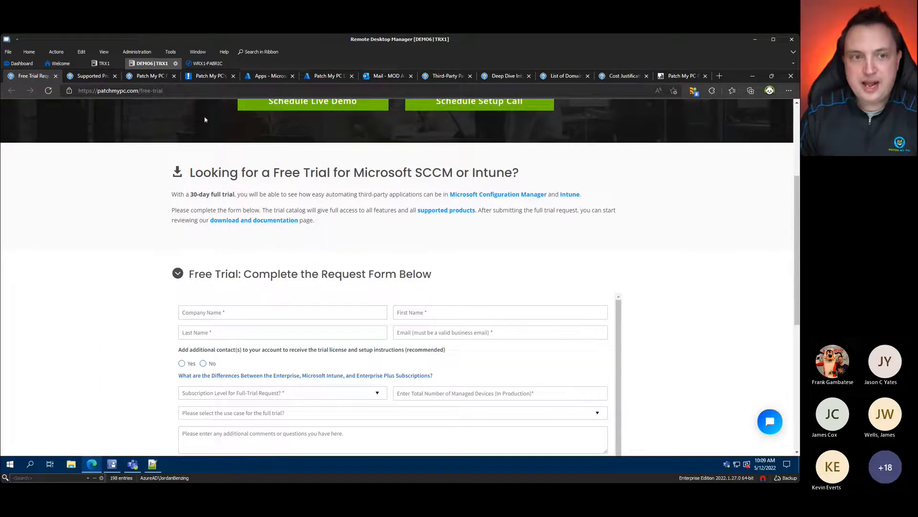
pyautogui.click(174, 90)
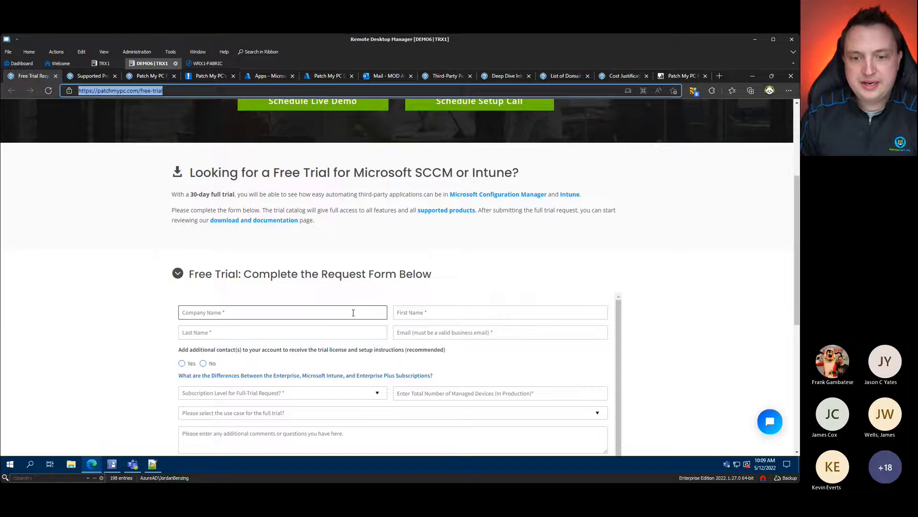
pyautogui.scroll(-1, 364, 316)
pyautogui.scroll(-2, 395, 363)
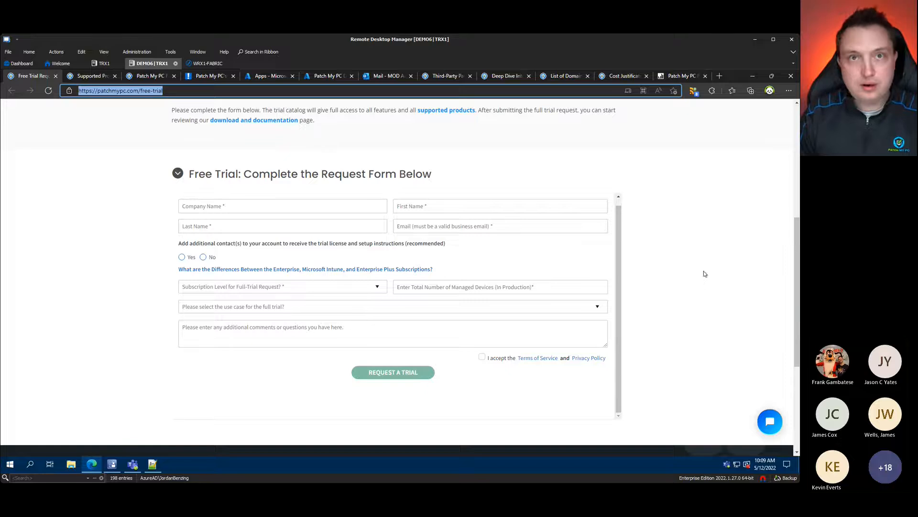
pyautogui.scroll(3, 690, 245)
pyautogui.click(744, 231)
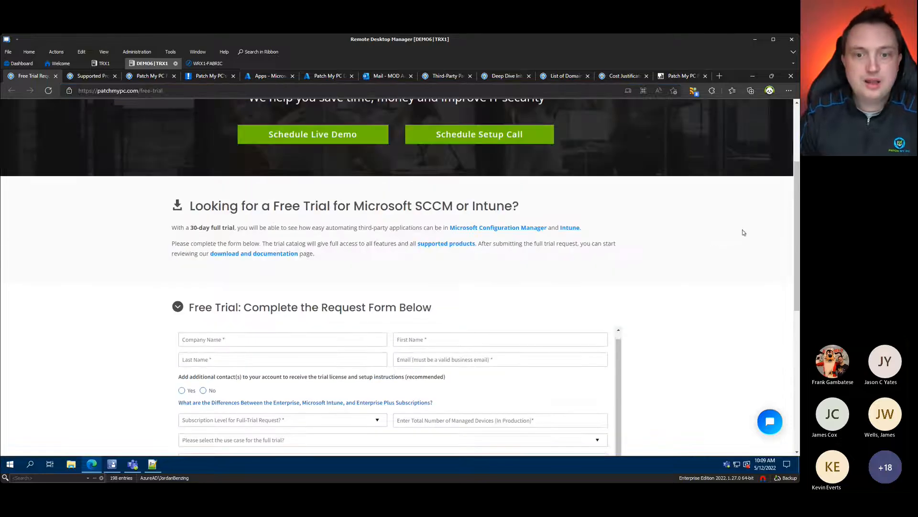
pyautogui.scroll(3, 205, 297)
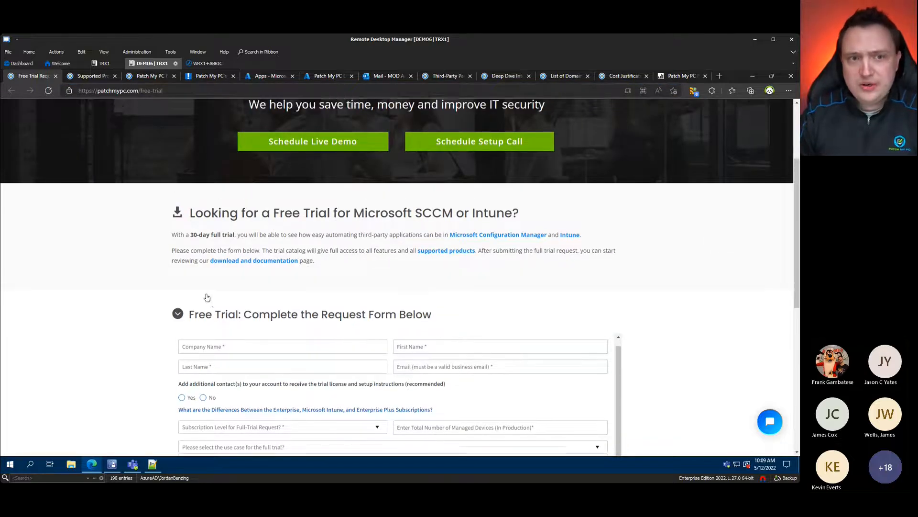
# Step: Switch between the site's tabs, then open the FAQs page from the Resources menu
pyautogui.click(146, 76)
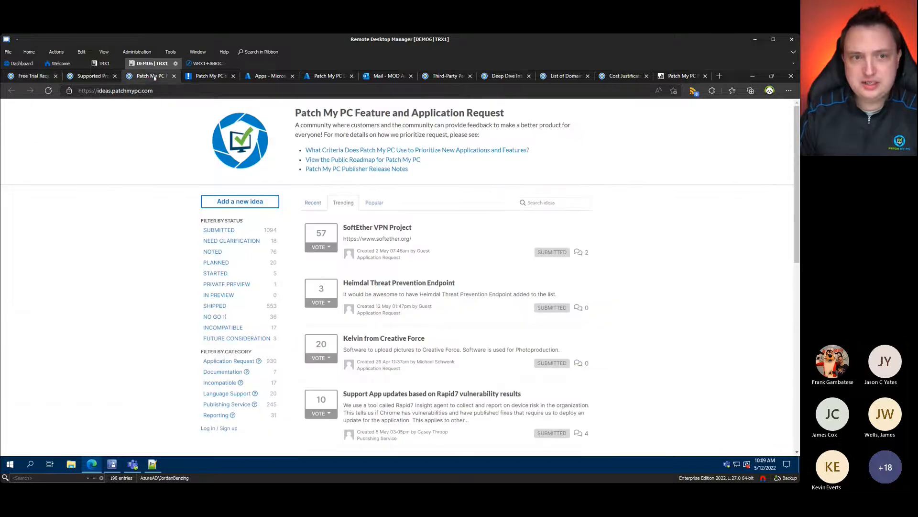
pyautogui.click(30, 75)
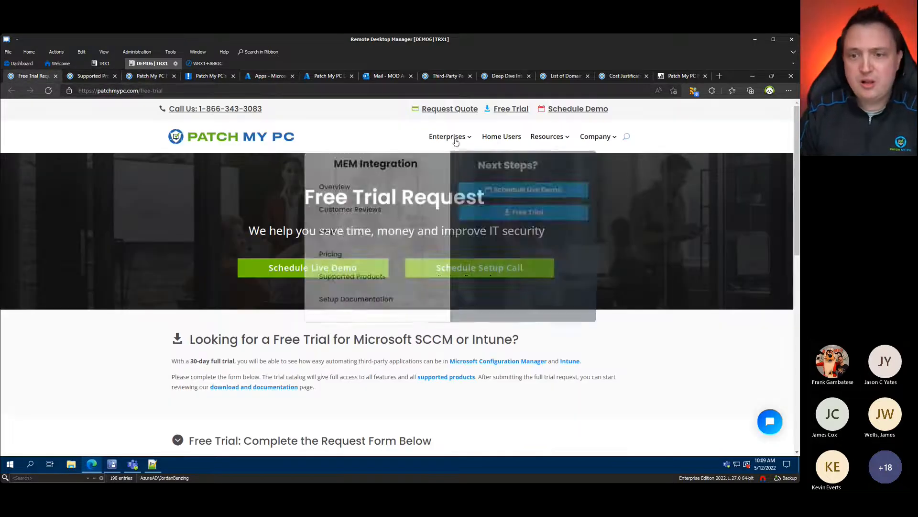
pyautogui.moveTo(562, 140)
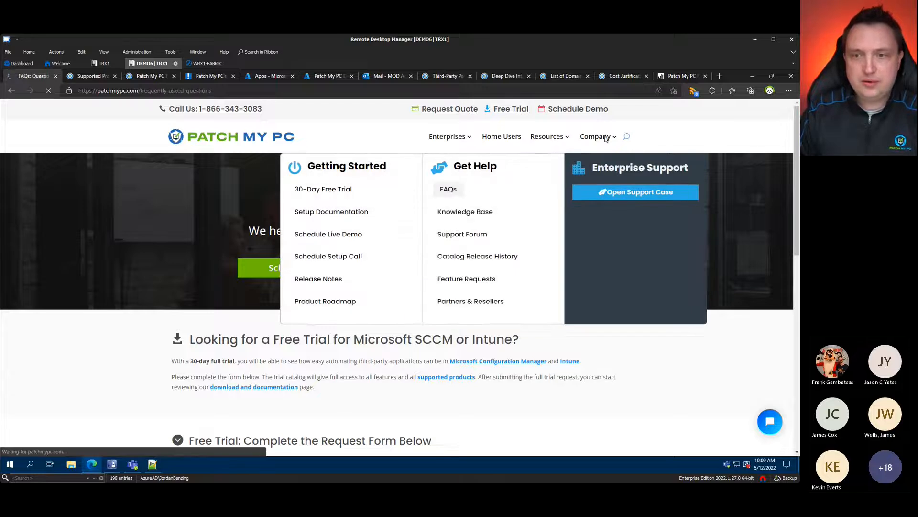
pyautogui.click(445, 189)
pyautogui.click(357, 89)
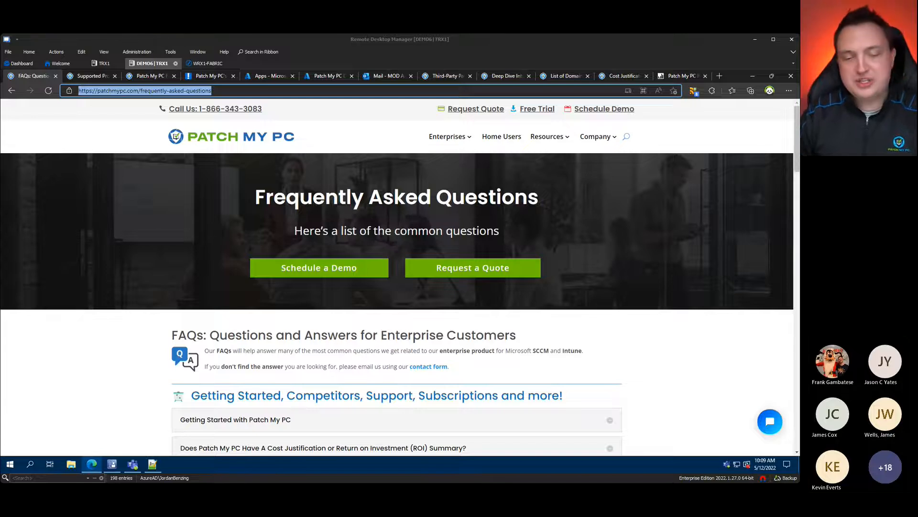
# Step: Download the Publishing Service installer by going to patchmypc.com/msi
pyautogui.click(323, 92)
pyautogui.hotkey('ctrl', 'BackSpace')
pyautogui.hotkey('ctrl', 'BackSpace')
pyautogui.hotkey('ctrl', 'BackSpace')
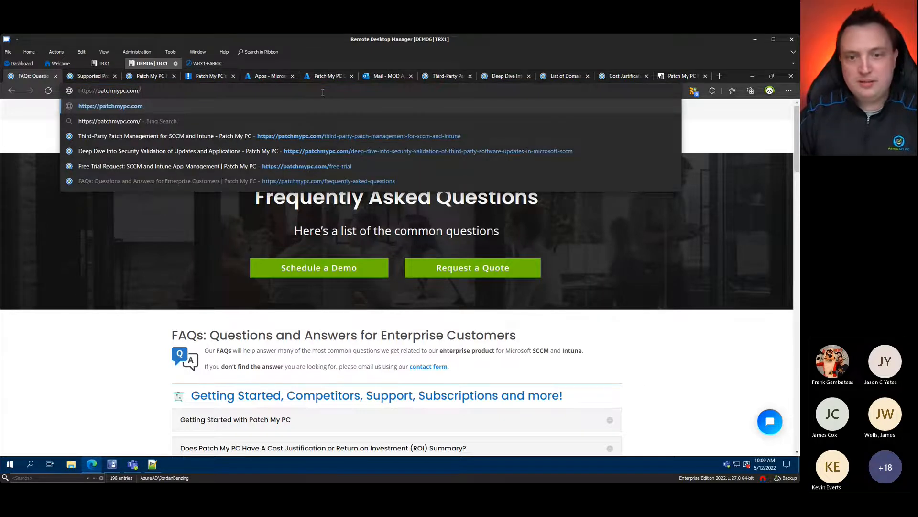
pyautogui.write('ms')
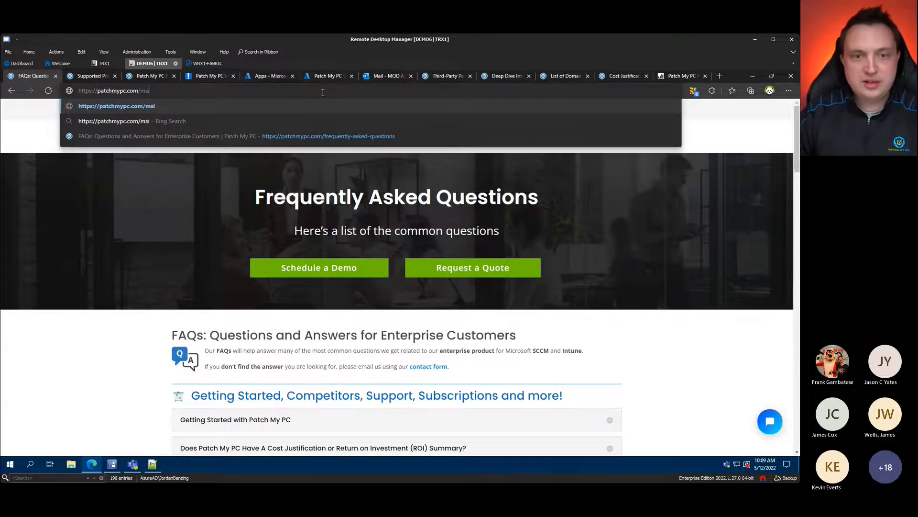
pyautogui.write('i')
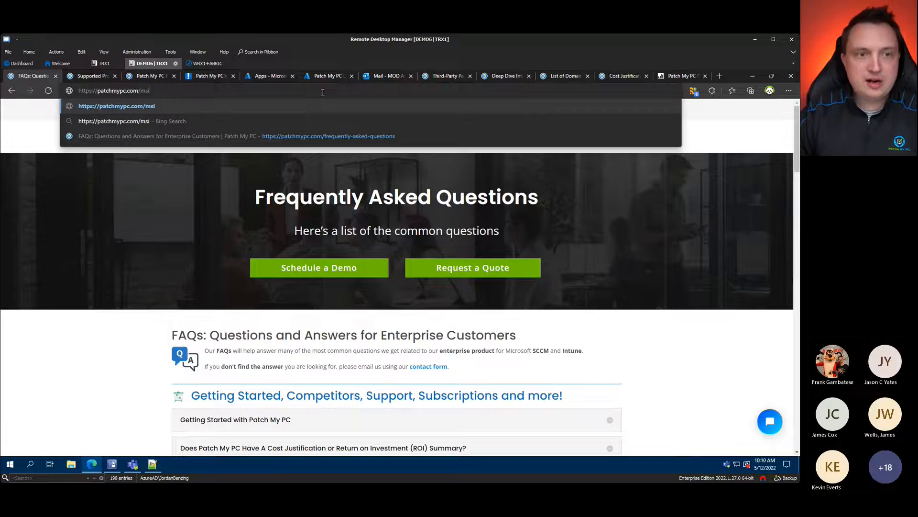
pyautogui.press('Return')
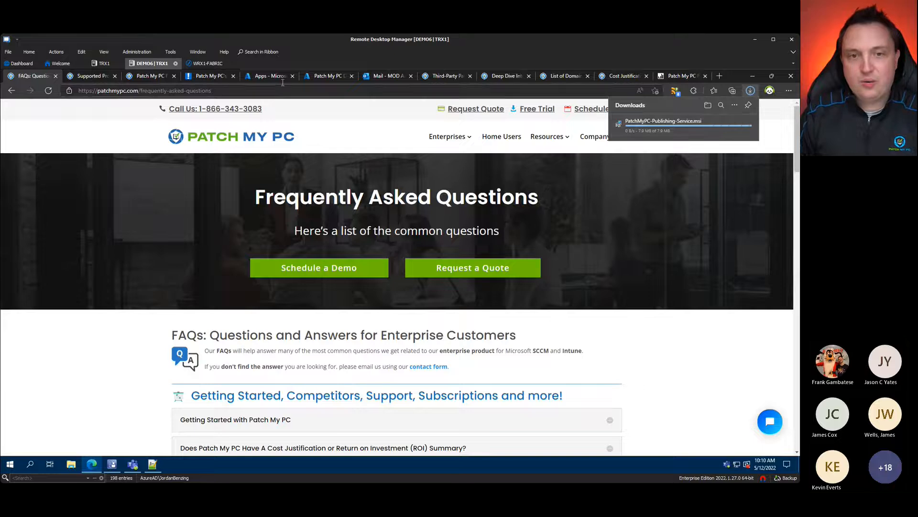
# Step: Load docs.patchmypc.com in another tab and scroll through the documentation home page
pyautogui.click(271, 75)
pyautogui.click(281, 90)
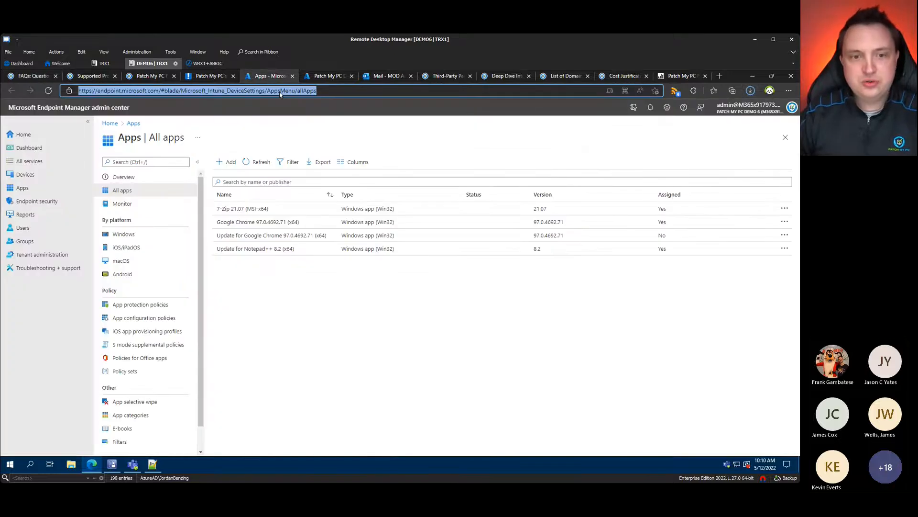
pyautogui.write('docs.patch')
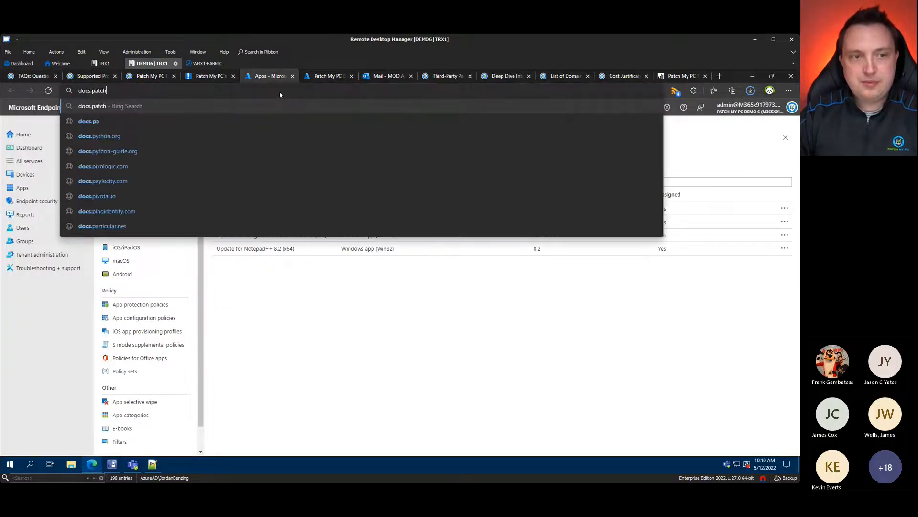
pyautogui.write('mypc.com')
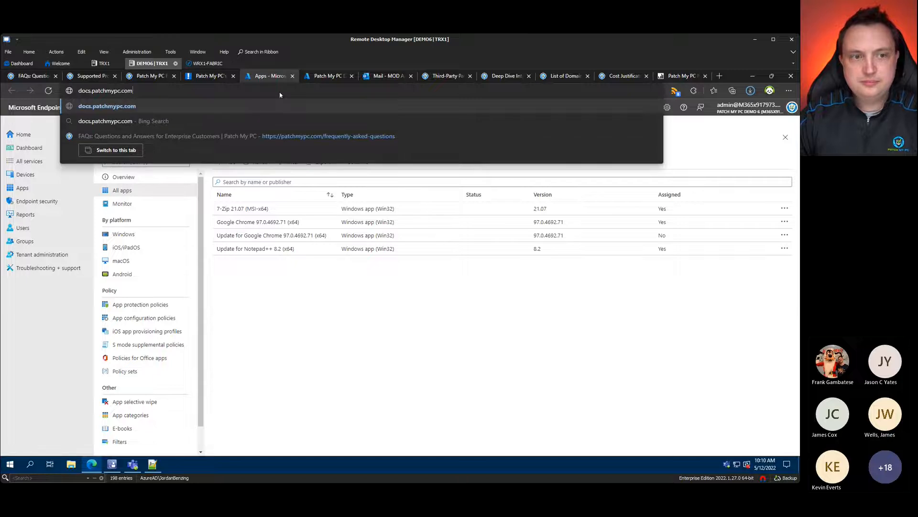
pyautogui.press('Return')
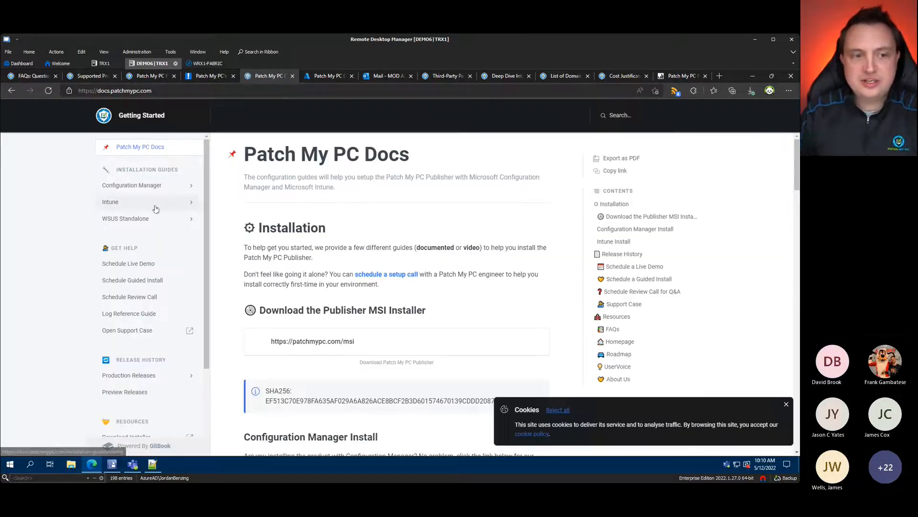
pyautogui.scroll(-1, 151, 268)
pyautogui.scroll(-1, 147, 310)
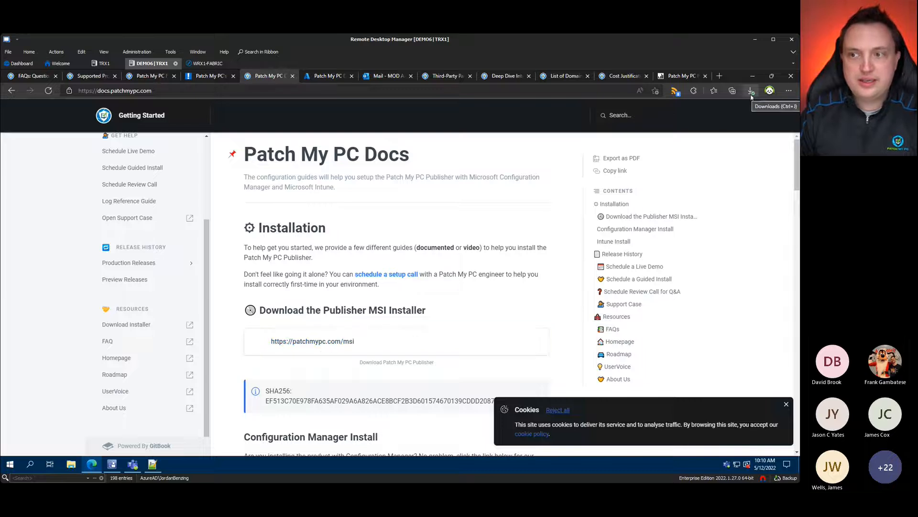
pyautogui.scroll(3, 205, 285)
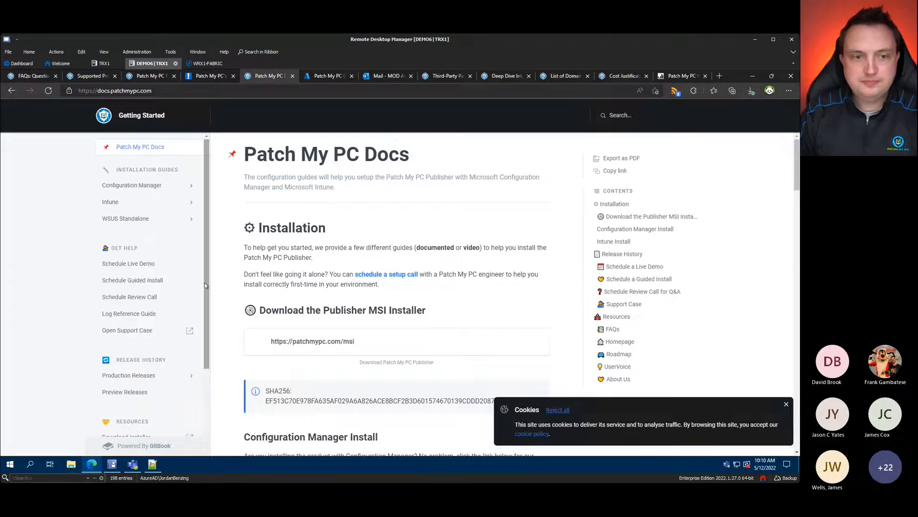
# Step: Show PatchMyPC-Publishing-Service.msi in the Downloads folder and minimize Edge
pyautogui.click(751, 92)
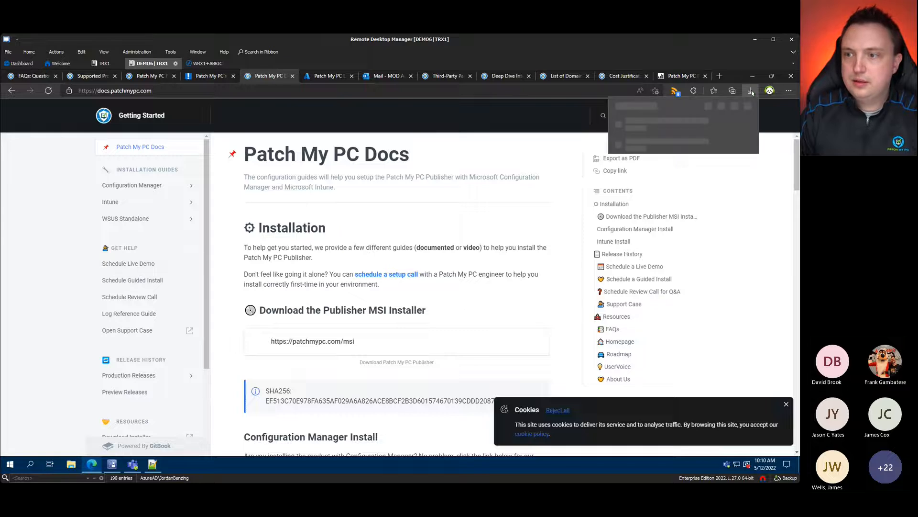
pyautogui.click(723, 123)
pyautogui.click(752, 75)
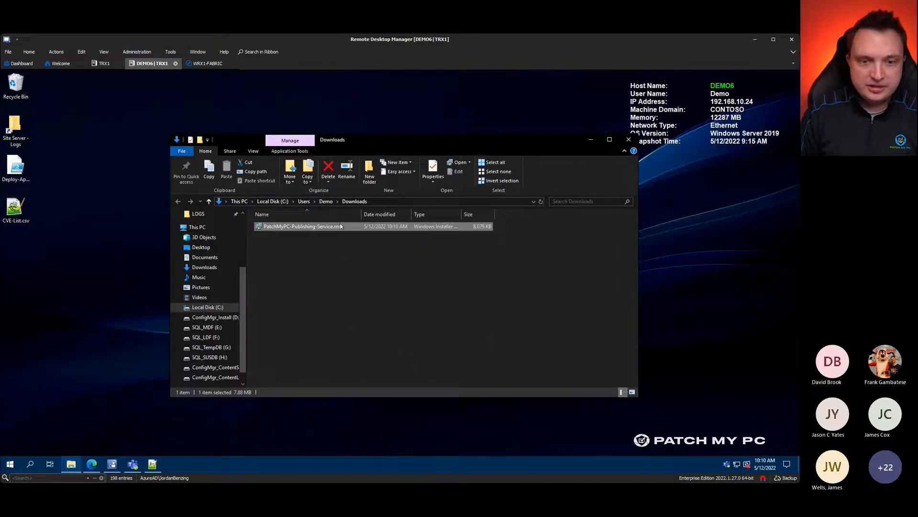
# Step: Launch the installer, approve UAC, accept the licence, and reach the Intune Standalone Mode page
pyautogui.doubleClick(268, 232)
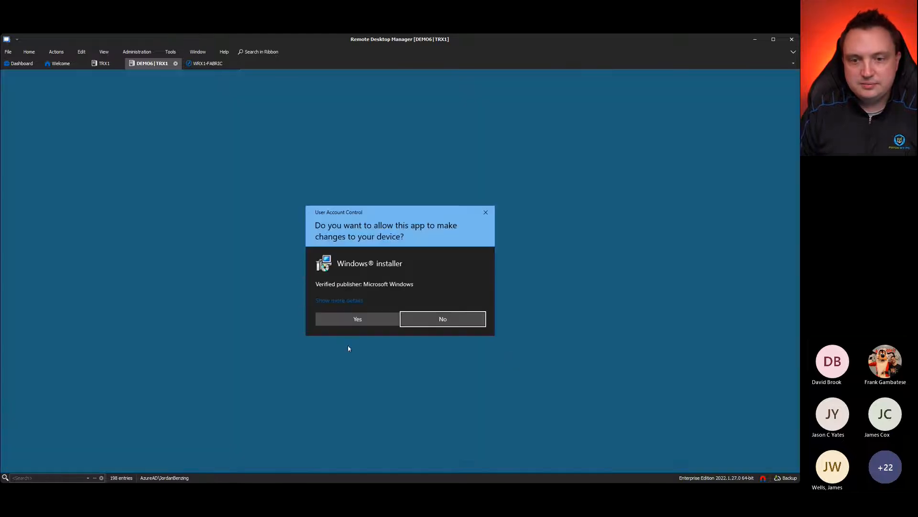
pyautogui.click(356, 318)
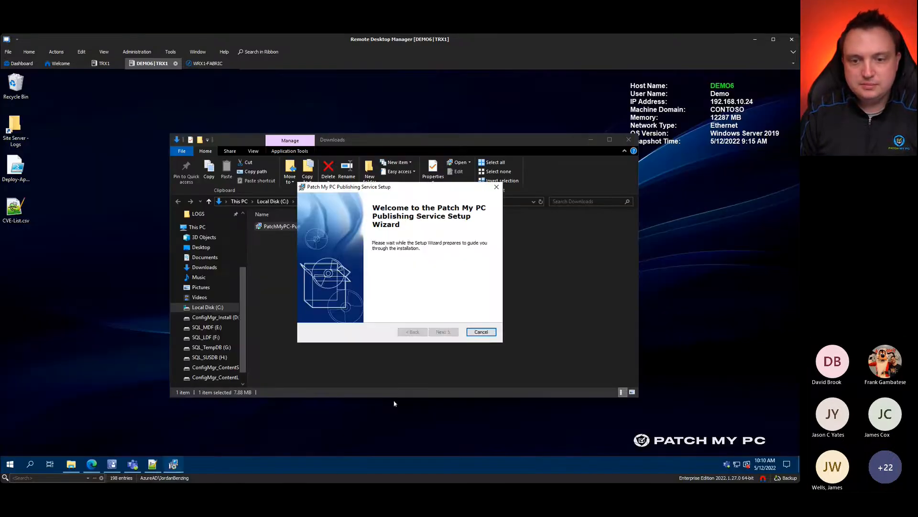
pyautogui.click(450, 332)
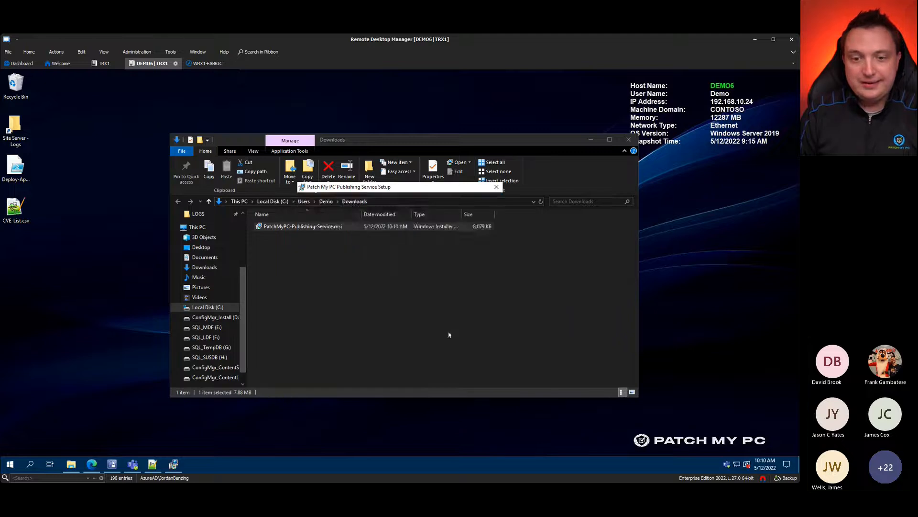
pyautogui.click(359, 300)
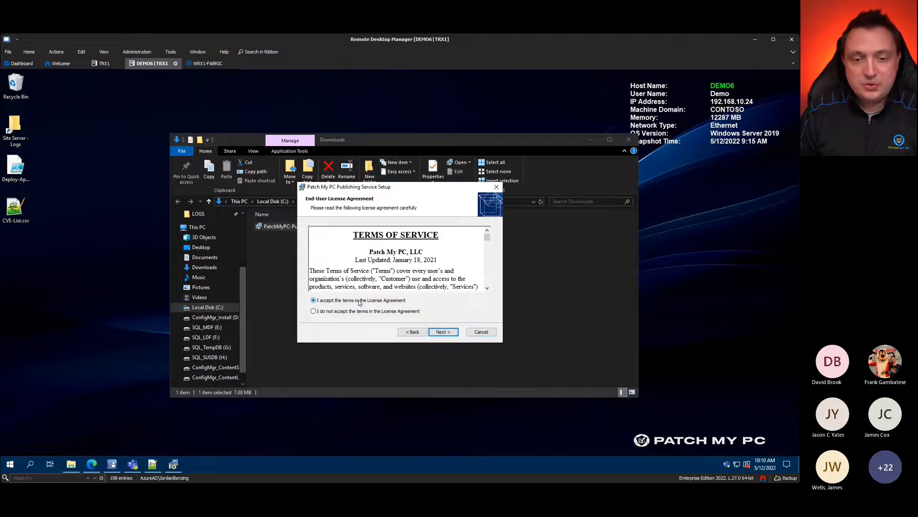
pyautogui.click(443, 332)
# Step: Highlight the unchecked Enable Intune Standalone Mode option with an outline and arrow
pyautogui.hotkey('ctrl', '1')
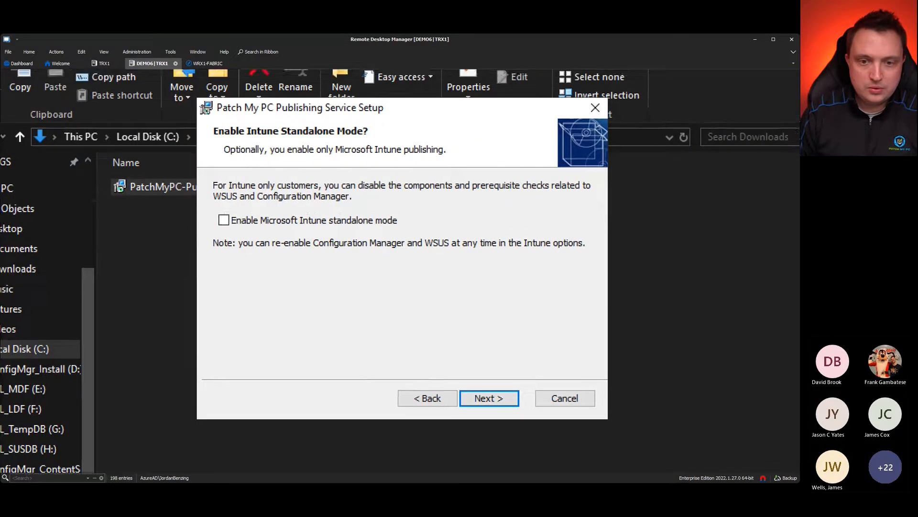
pyautogui.moveTo(202, 201); pyautogui.dragTo(415, 232)
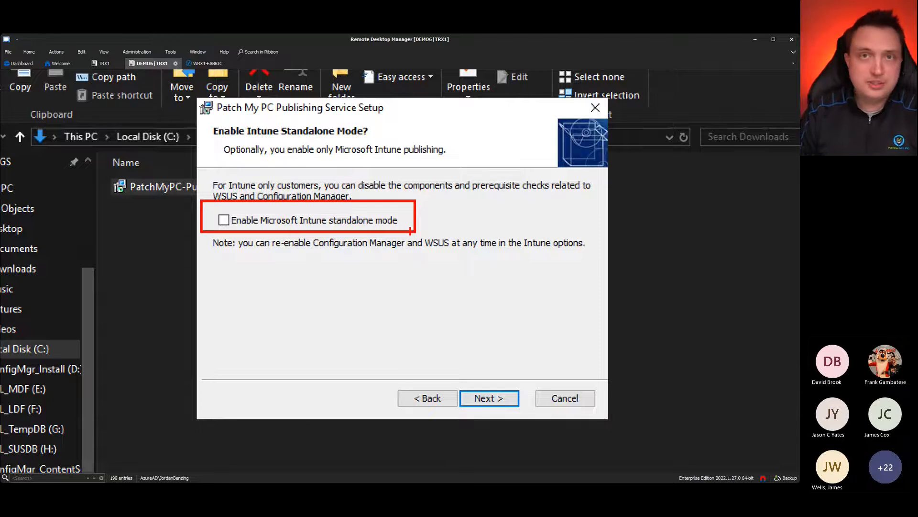
pyautogui.moveTo(400, 220); pyautogui.dragTo(478, 185)
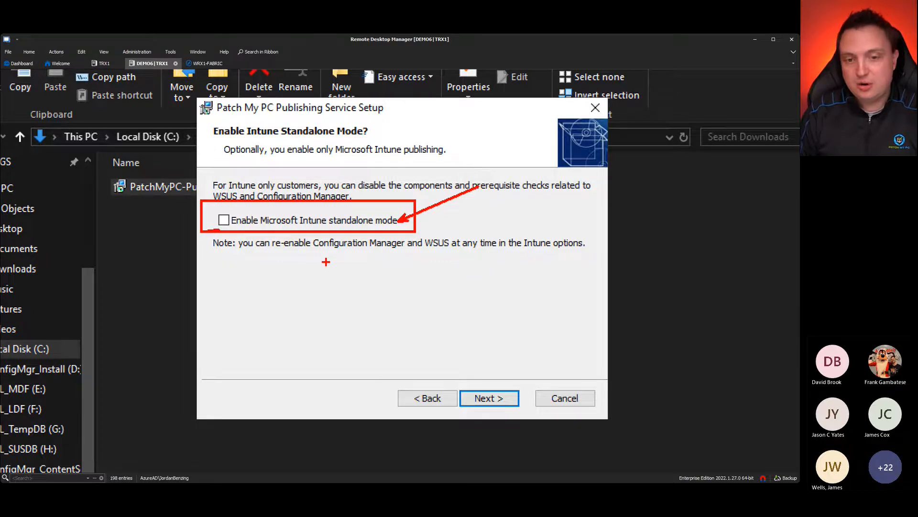
pyautogui.press('Escape')
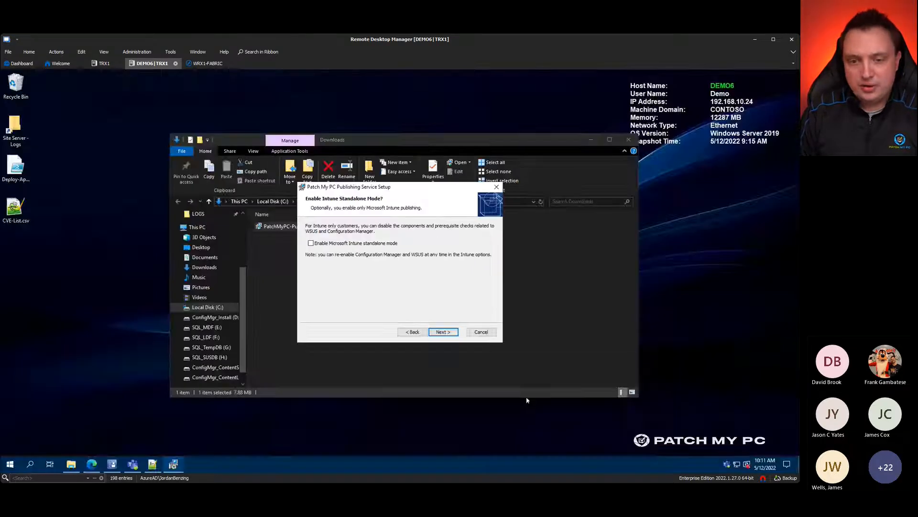
# Step: Advance to the destination folder page and highlight the default Program Files path
pyautogui.click(453, 334)
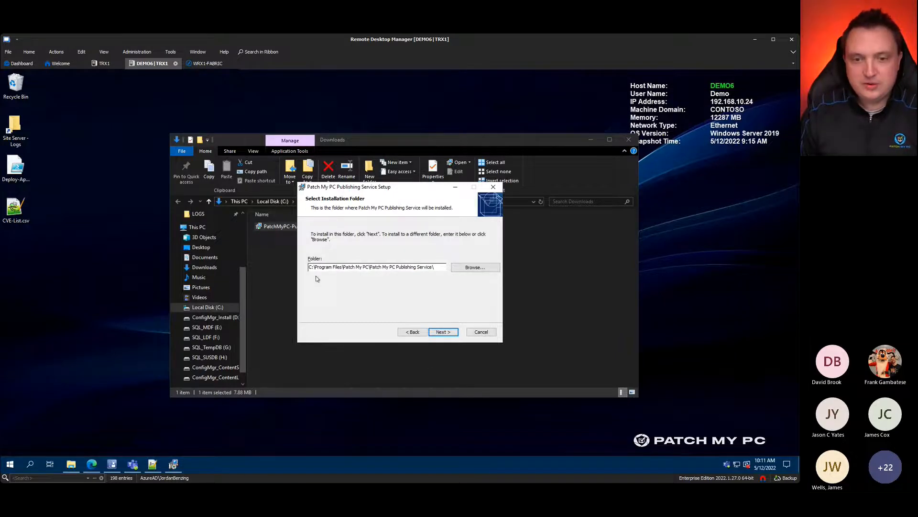
pyautogui.hotkey('ctrl', '1')
pyautogui.click(369, 292)
pyautogui.moveTo(234, 217)
pyautogui.mouseDown()
pyautogui.moveTo(633, 287)
pyautogui.moveTo(626, 284)
pyautogui.mouseUp()
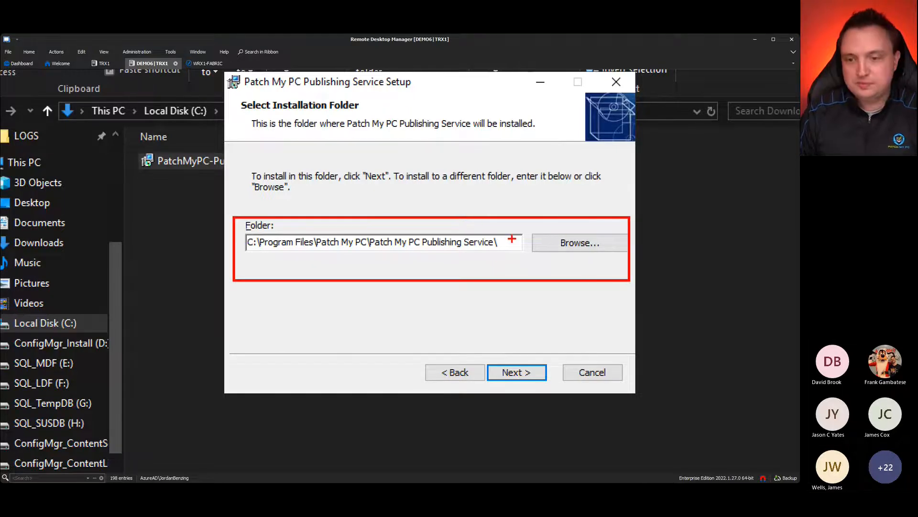
pyautogui.press('Escape')
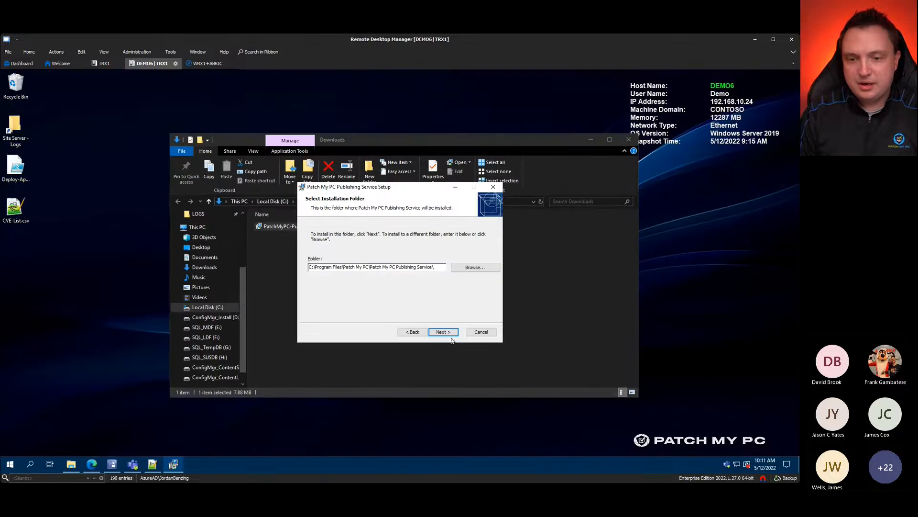
# Step: Install to the default folder and finish with 'Launch Patch My PC Publishing Service' checked
pyautogui.click(445, 334)
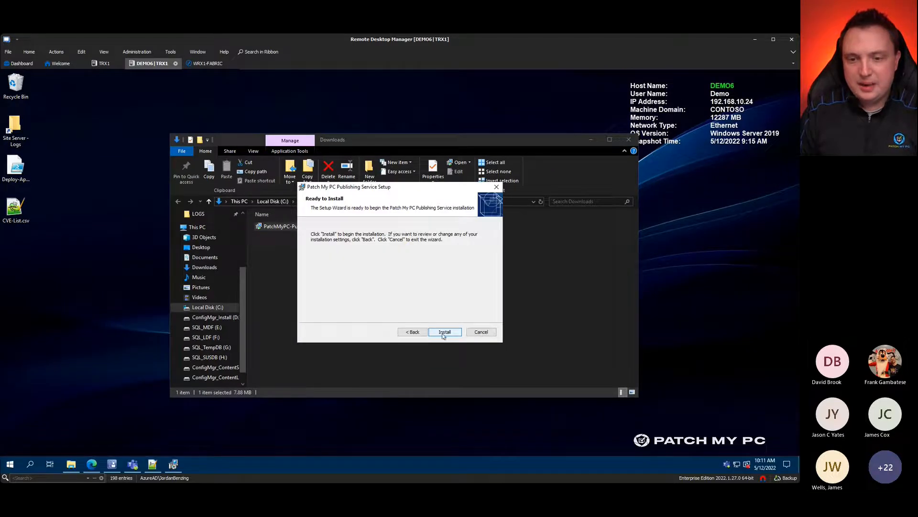
pyautogui.click(445, 334)
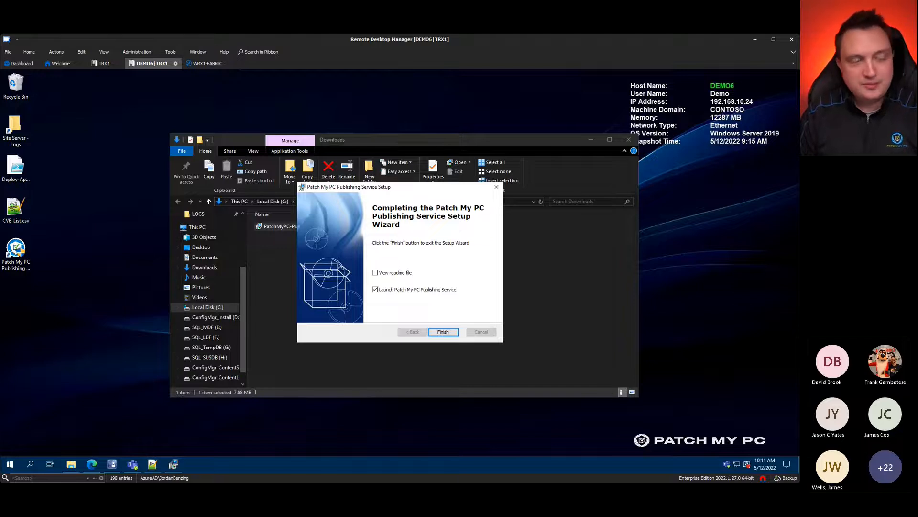
pyautogui.press('Return')
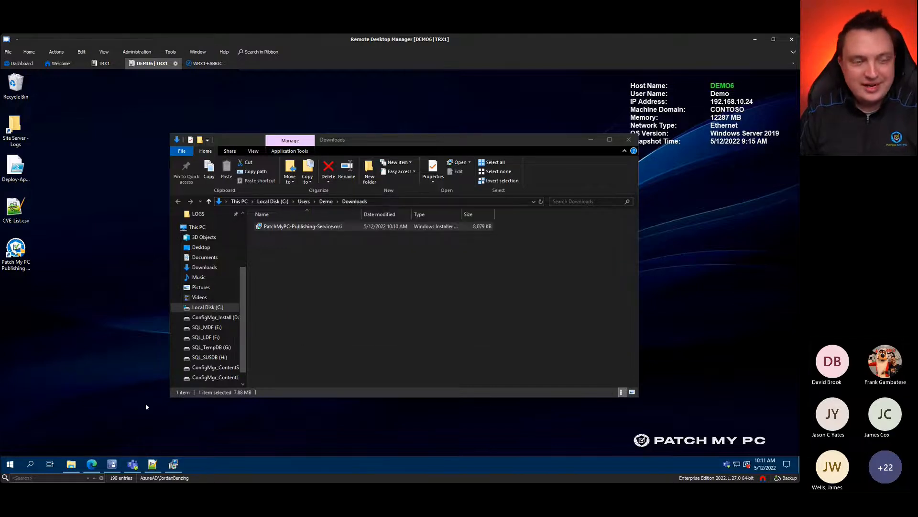
pyautogui.click(591, 139)
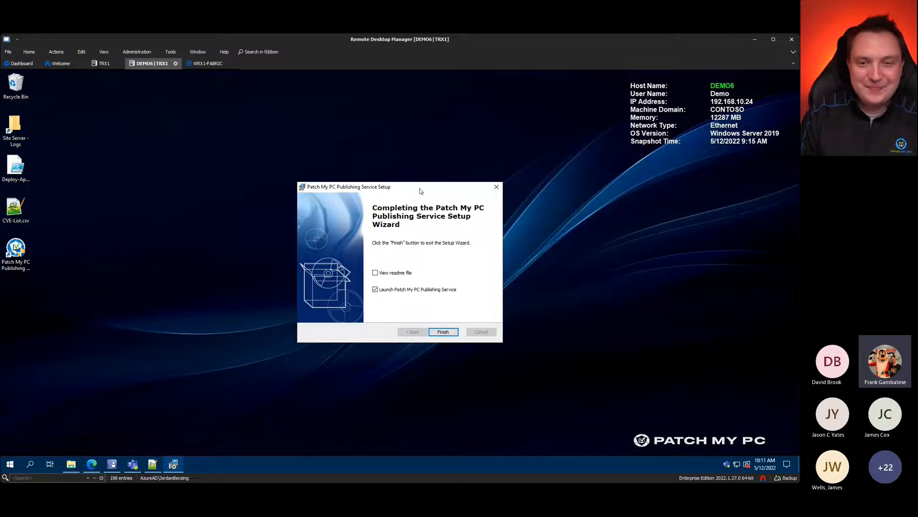
pyautogui.moveTo(421, 191); pyautogui.dragTo(412, 177)
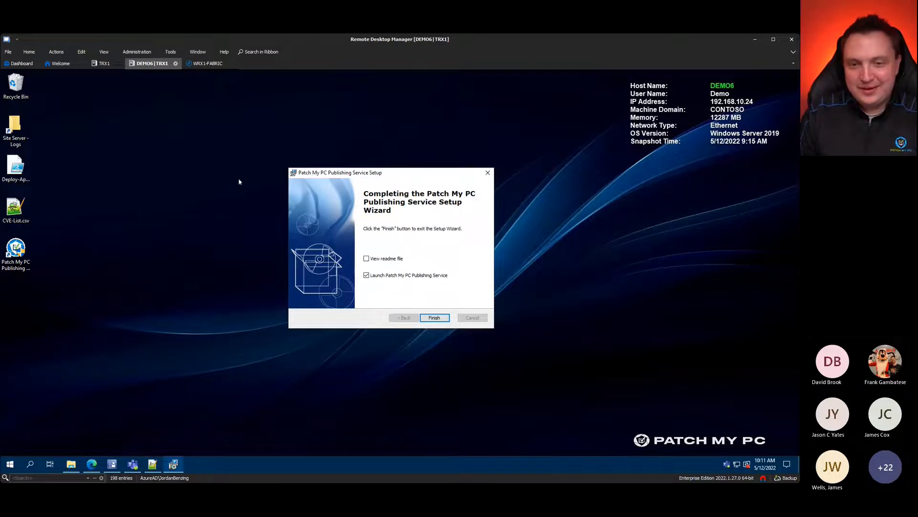
pyautogui.click(436, 319)
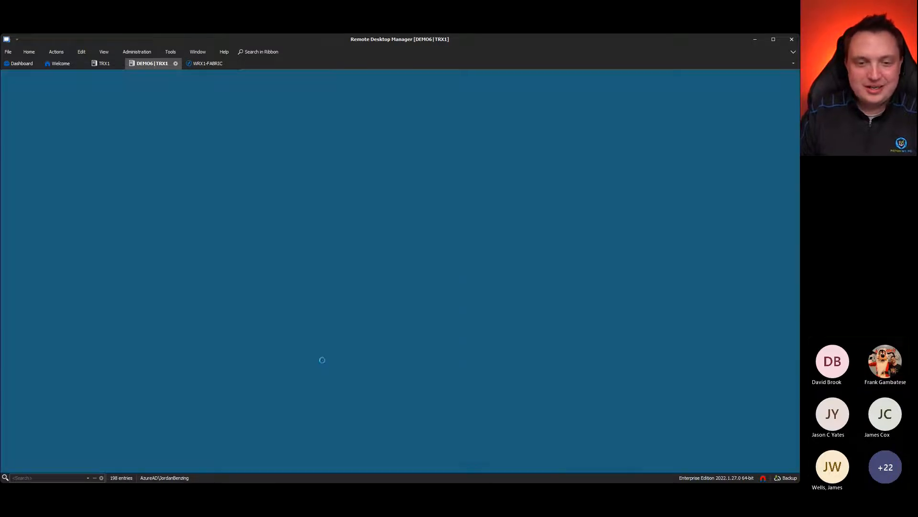
# Step: Approve the administrator prompt so Publishing Settings opens on the General tab
pyautogui.click(369, 327)
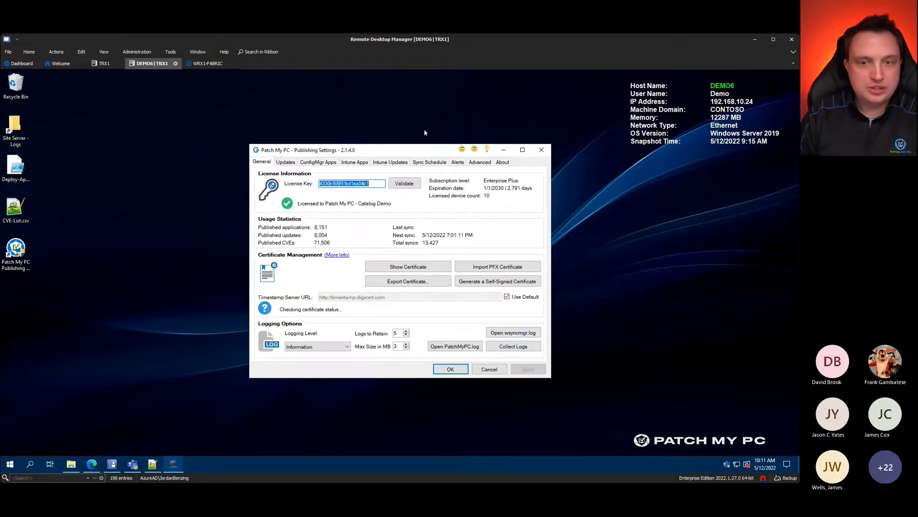
pyautogui.moveTo(417, 151); pyautogui.dragTo(445, 114)
pyautogui.click(193, 300)
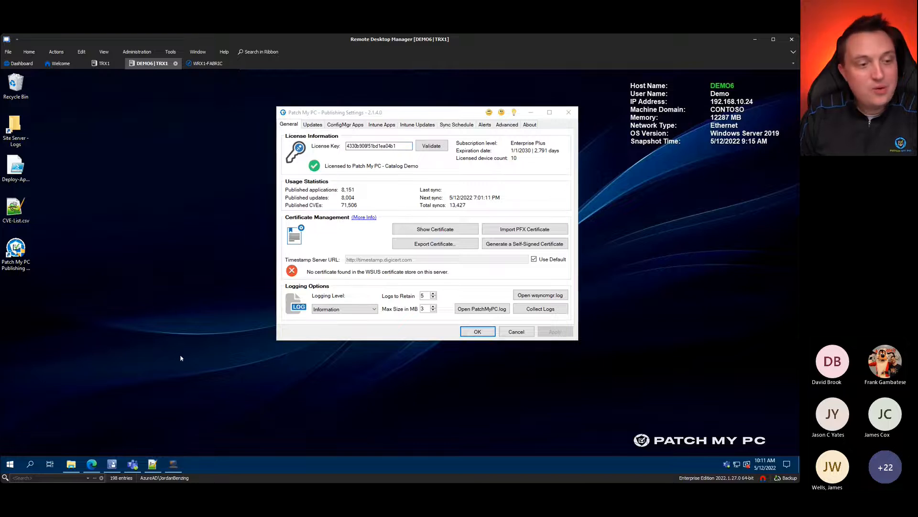
# Step: Glance at the Patch My PC Docs page in Edge, then check Publishing Settings again
pyautogui.click(92, 464)
pyautogui.click(223, 90)
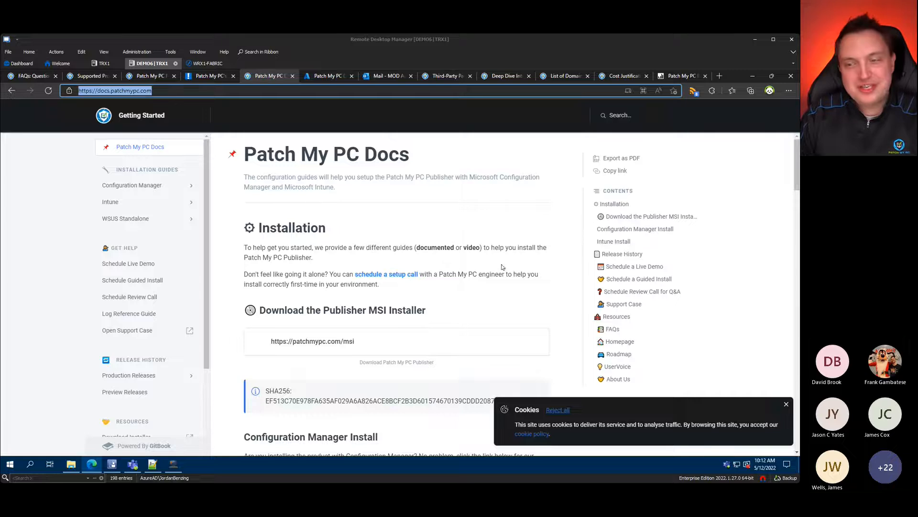
pyautogui.click(752, 76)
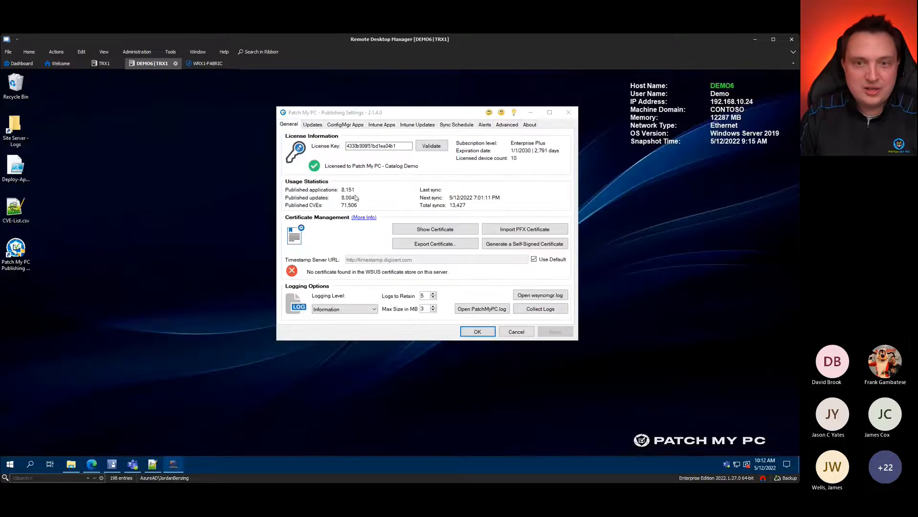
pyautogui.moveTo(439, 110); pyautogui.dragTo(435, 111)
pyautogui.click(634, 236)
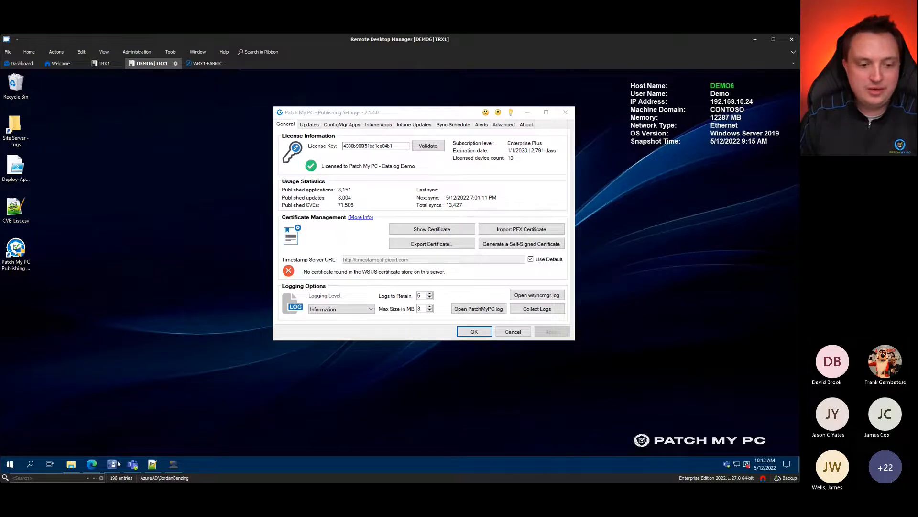
pyautogui.click(95, 464)
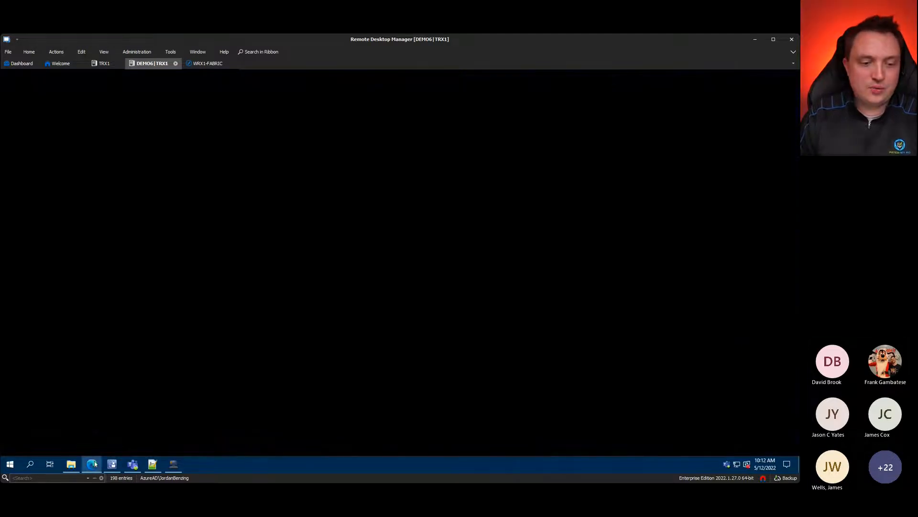
# Step: Open the Configuration Manager installation guide, scroll to the Free Setup Call calendar, then minimize Edge
pyautogui.click(120, 183)
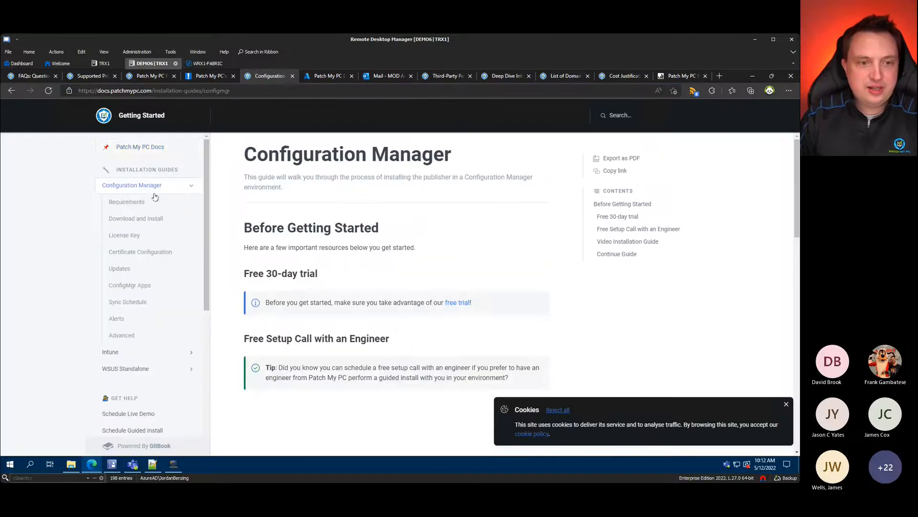
pyautogui.scroll(-3, 234, 242)
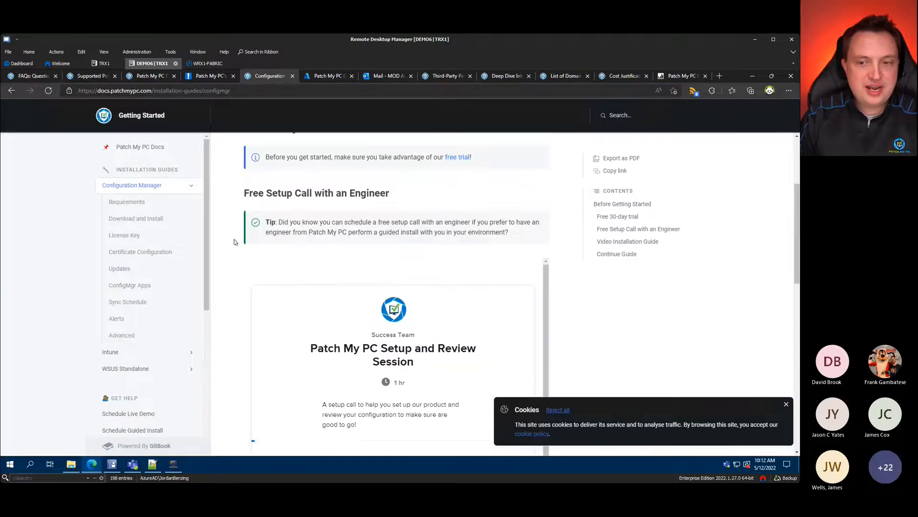
pyautogui.scroll(-2, 430, 310)
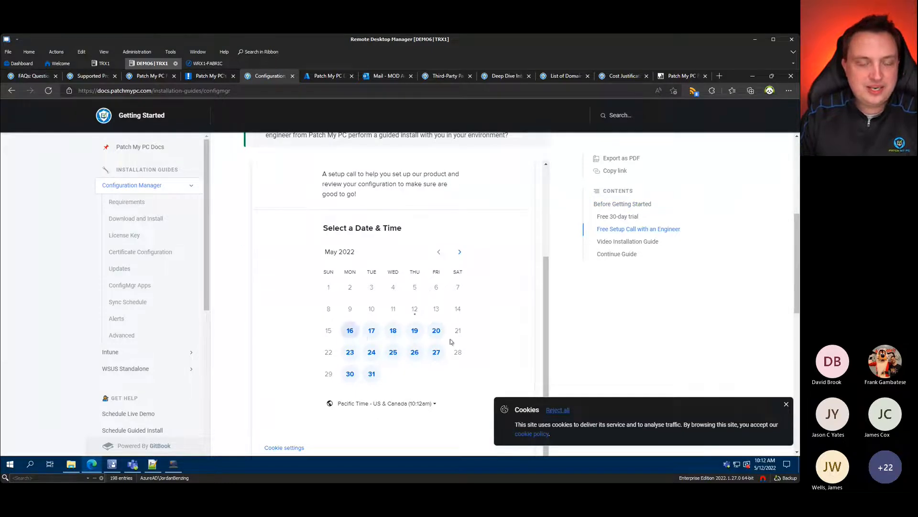
pyautogui.scroll(-1, 396, 342)
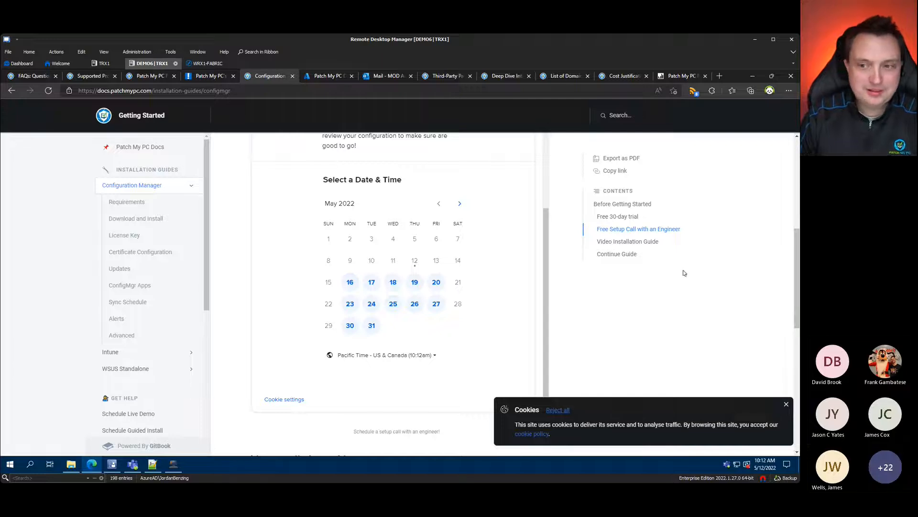
pyautogui.click(751, 76)
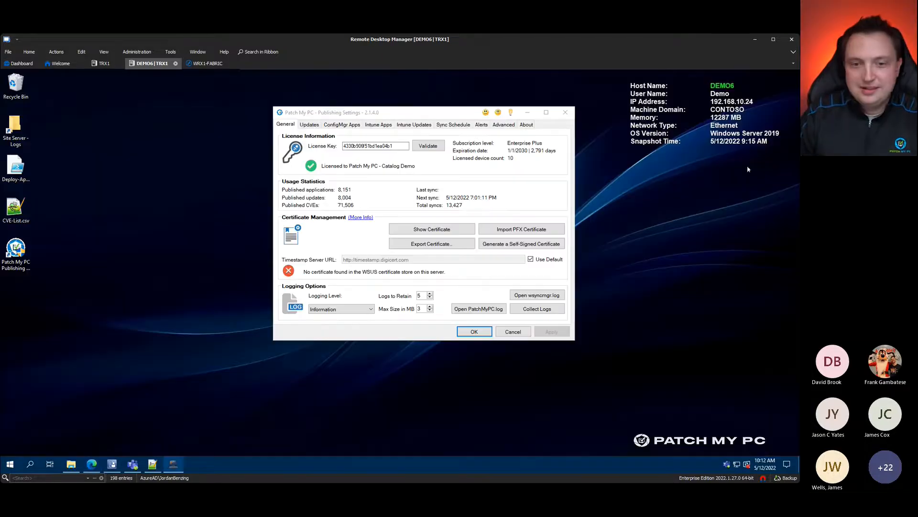
pyautogui.moveTo(429, 111); pyautogui.dragTo(423, 114)
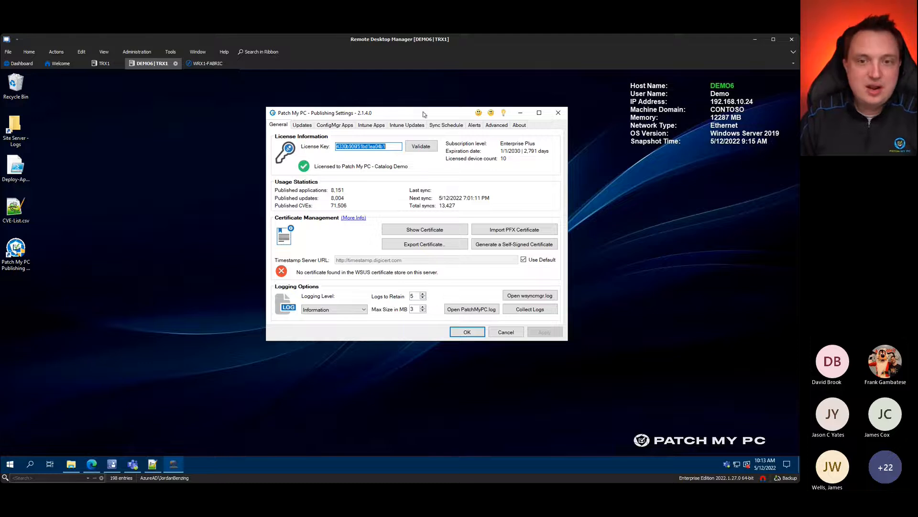
pyautogui.moveTo(423, 114)
pyautogui.mouseDown()
pyautogui.moveTo(413, 126)
pyautogui.moveTo(417, 111)
pyautogui.mouseUp()
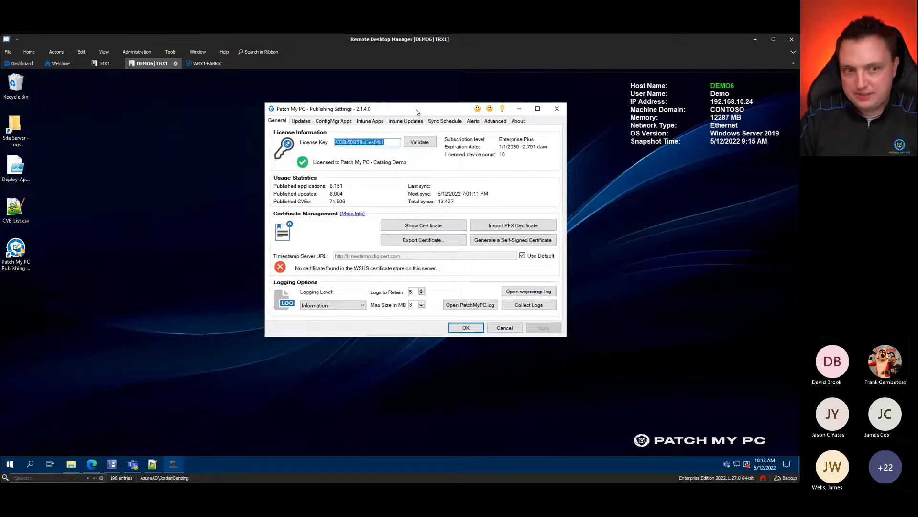
pyautogui.click(208, 321)
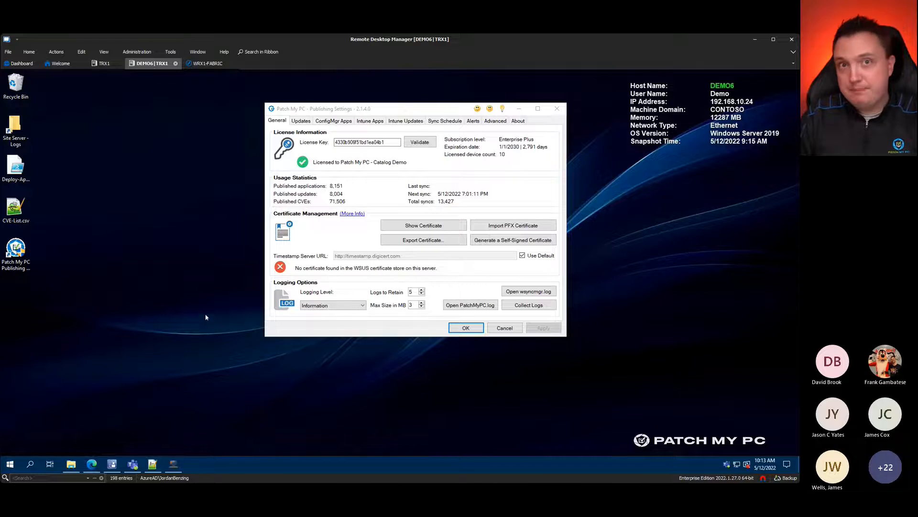
pyautogui.moveTo(92, 463)
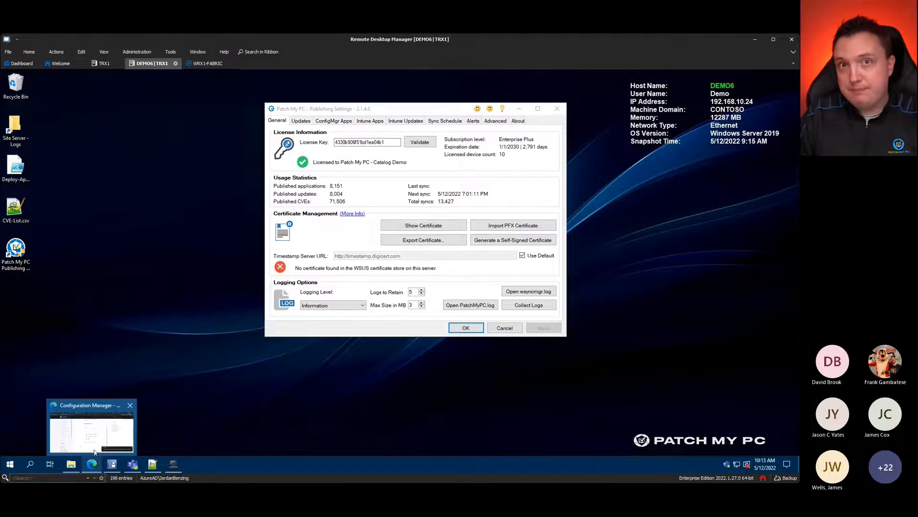
# Step: Switch Edge to the knowledge base page listing firewall domains for update content
pyautogui.click(87, 445)
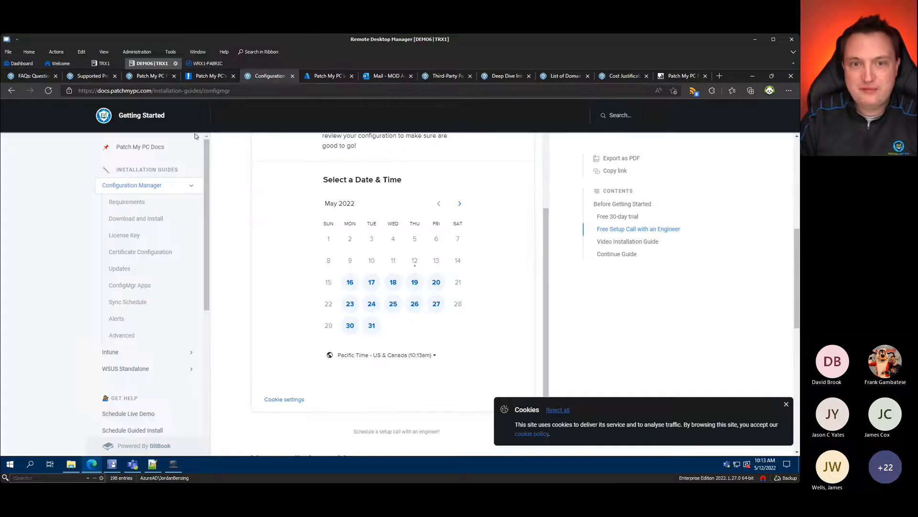
pyautogui.click(146, 75)
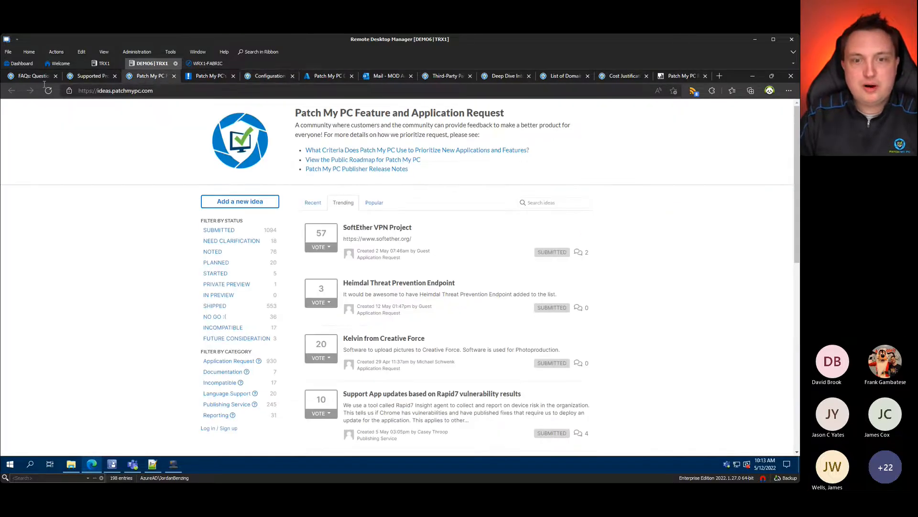
pyautogui.click(36, 76)
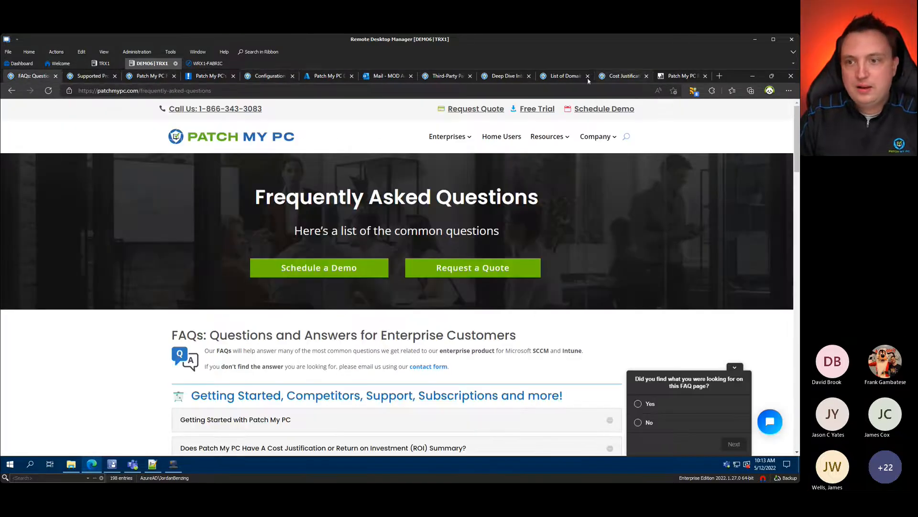
pyautogui.click(560, 77)
pyautogui.click(431, 91)
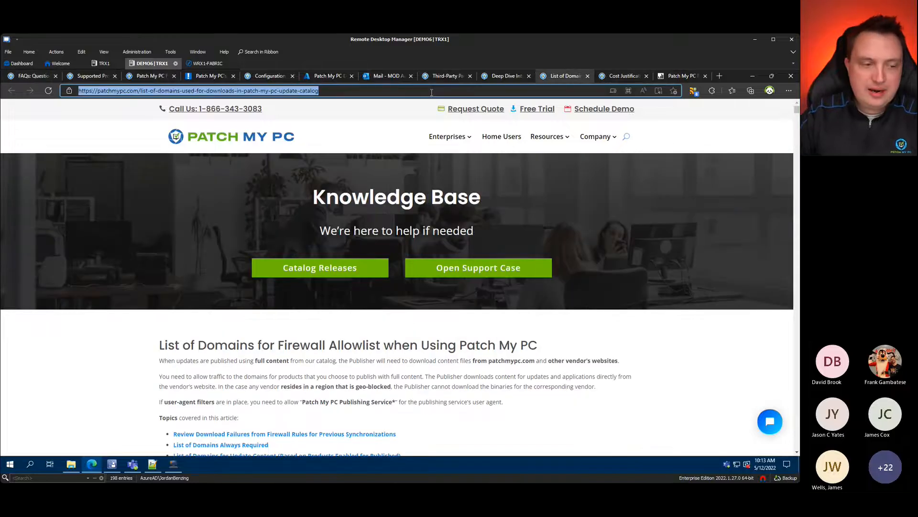
pyautogui.moveTo(132, 464)
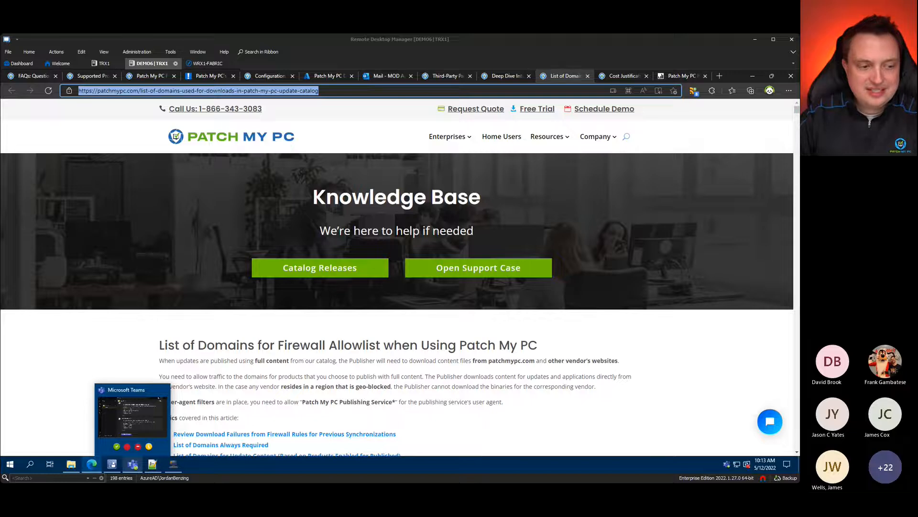
pyautogui.click(707, 343)
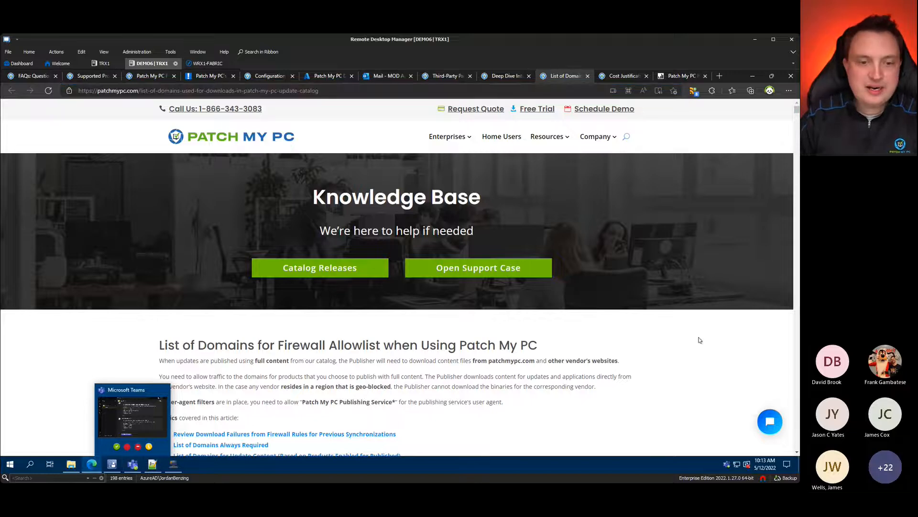
# Step: Scroll through the 'List of Domains for Update Content' table, then minimize Edge
pyautogui.scroll(-20, 670, 357)
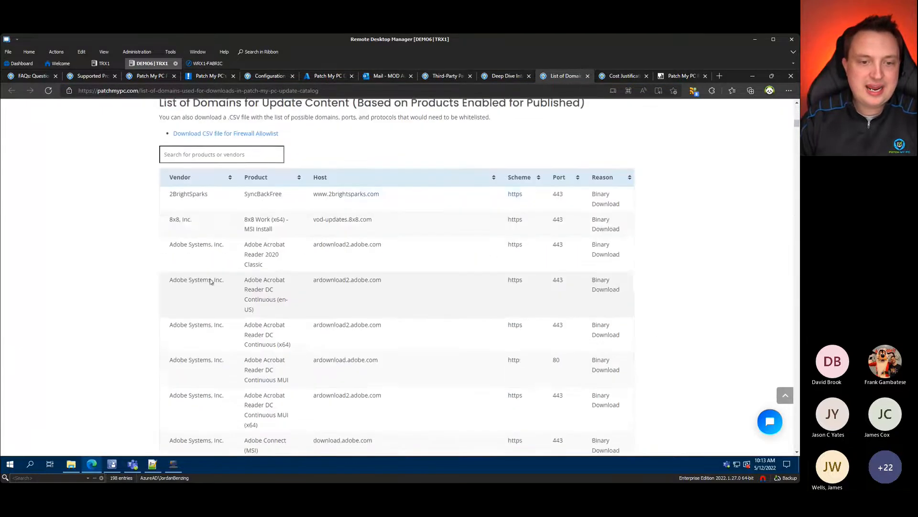
pyautogui.scroll(-1, 486, 308)
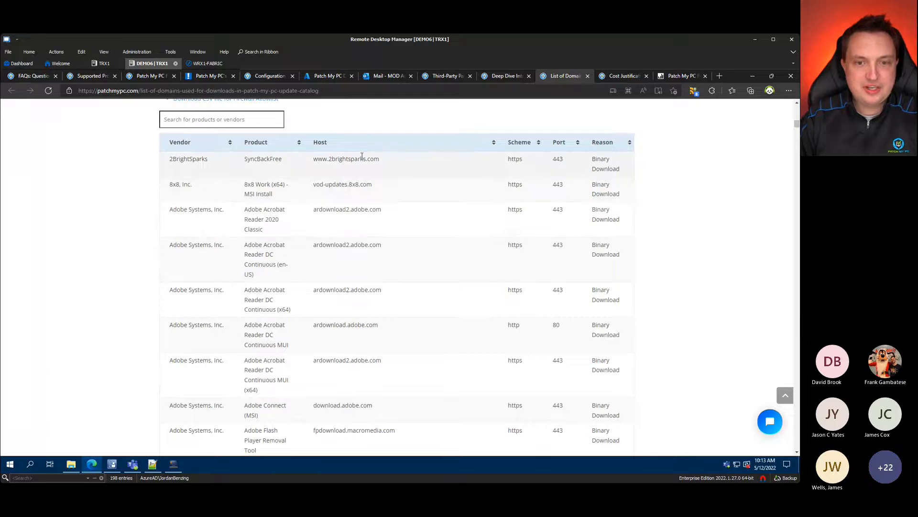
pyautogui.scroll(-2, 357, 319)
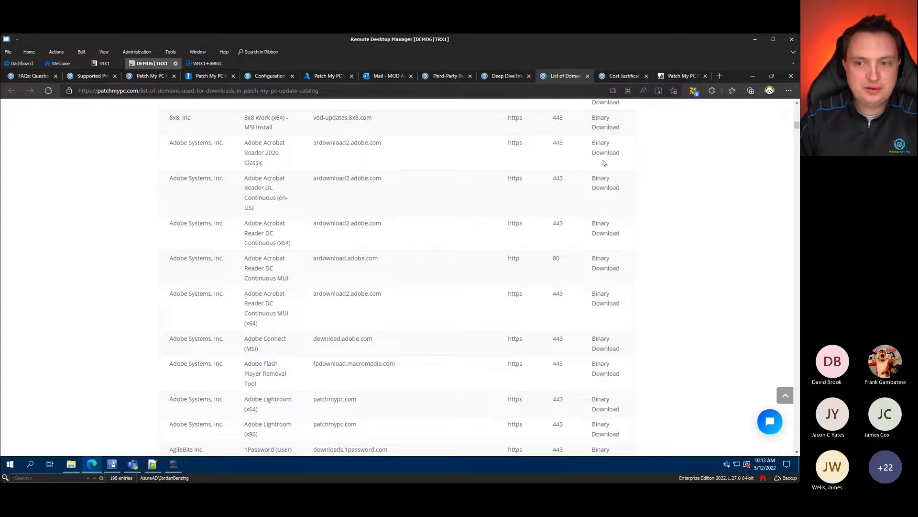
pyautogui.scroll(-6, 598, 287)
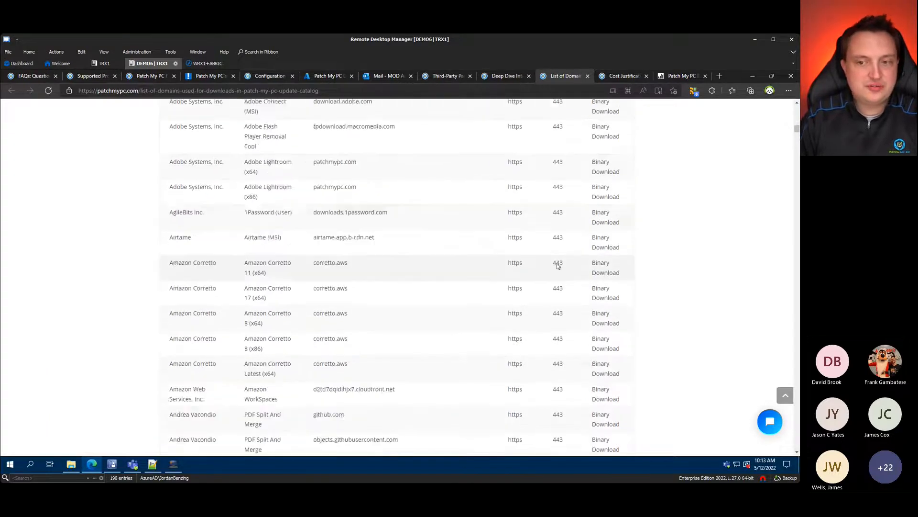
pyautogui.scroll(20, 586, 265)
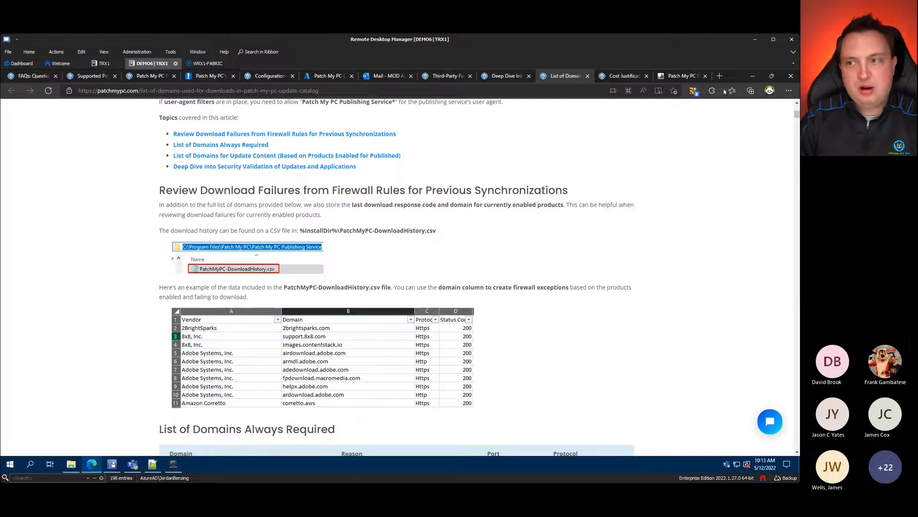
pyautogui.click(755, 76)
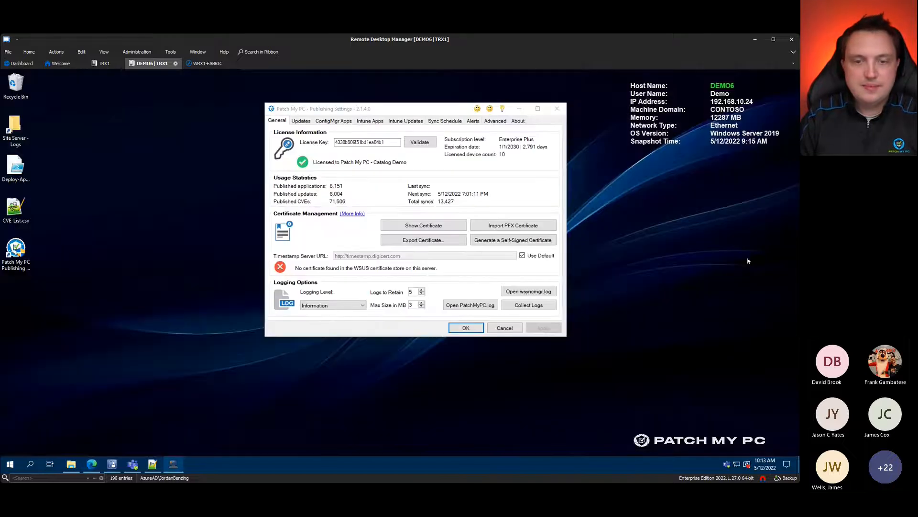
# Step: Review the licence and certificate details on the General tab, then switch to the Configuration Manager console
pyautogui.click(383, 142)
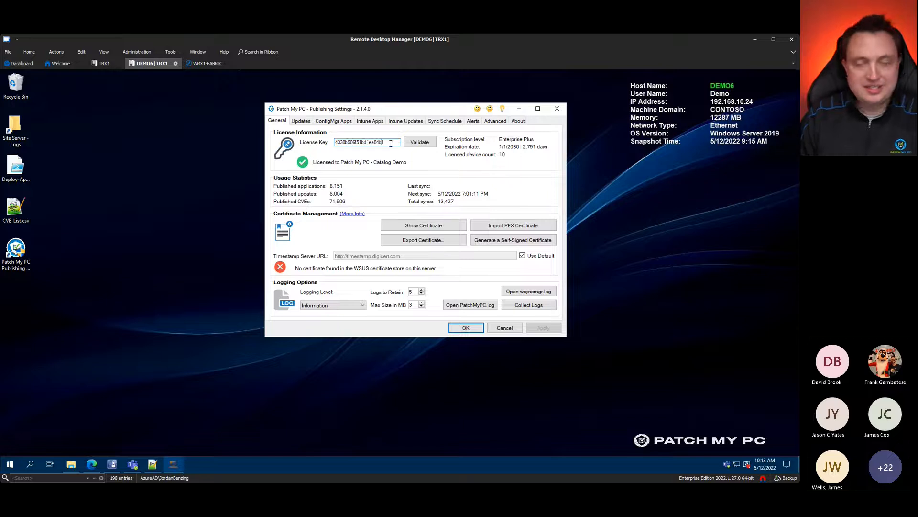
pyautogui.click(582, 258)
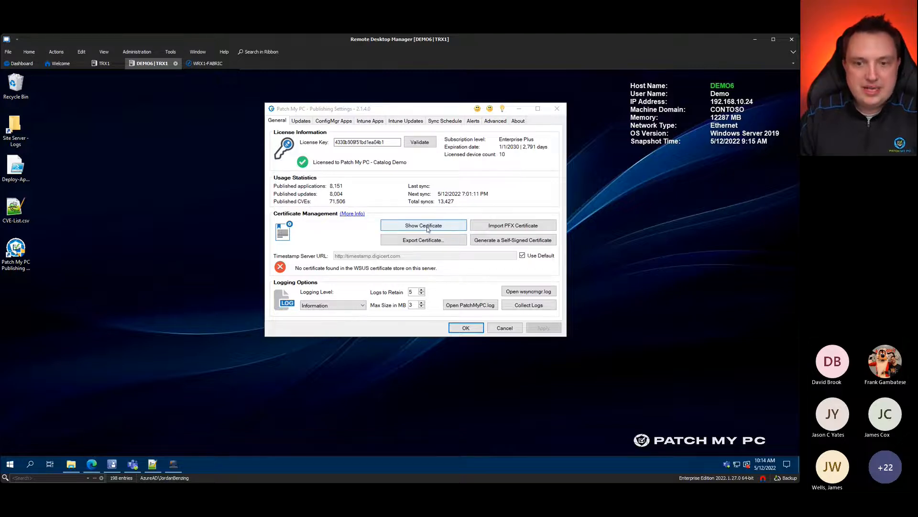
pyautogui.moveTo(438, 105); pyautogui.dragTo(411, 111)
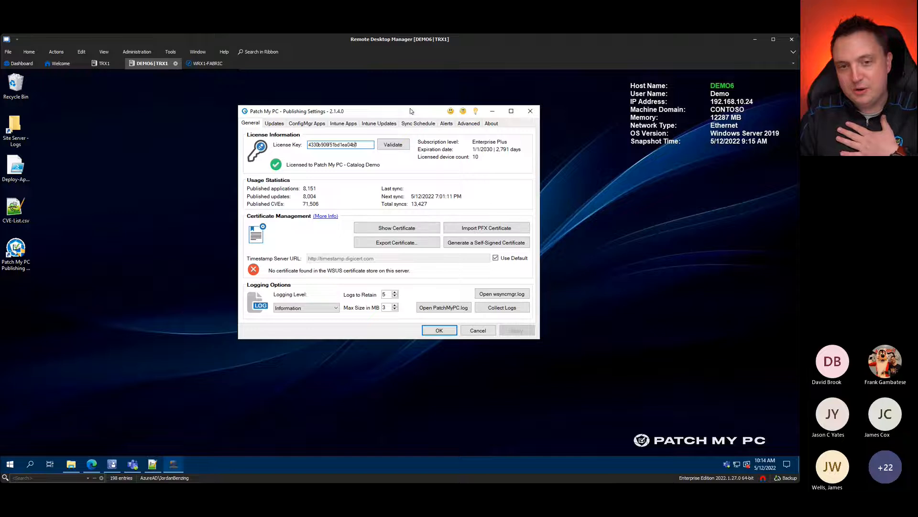
pyautogui.click(214, 306)
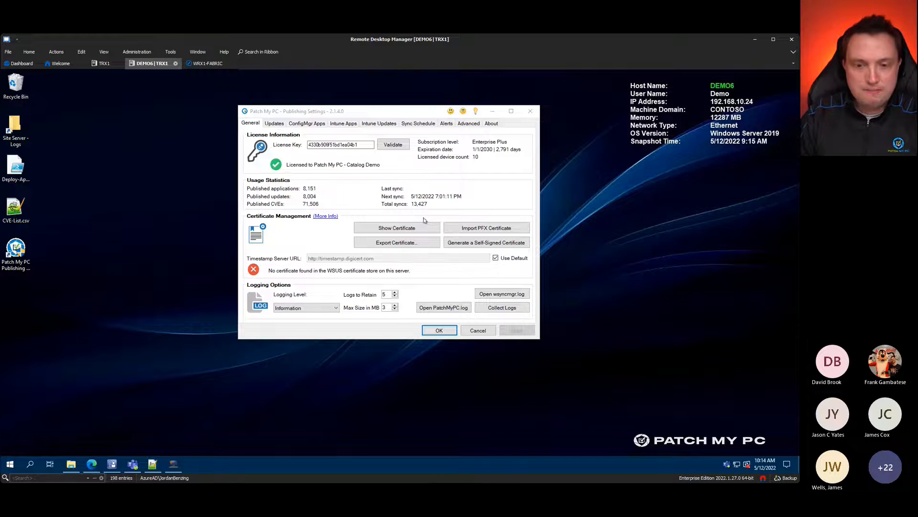
pyautogui.click(400, 109)
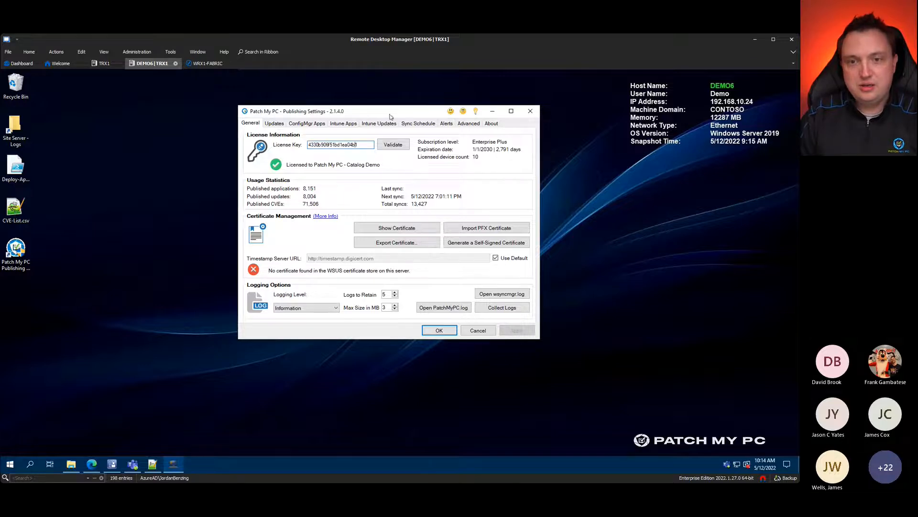
pyautogui.moveTo(390, 116); pyautogui.dragTo(390, 119)
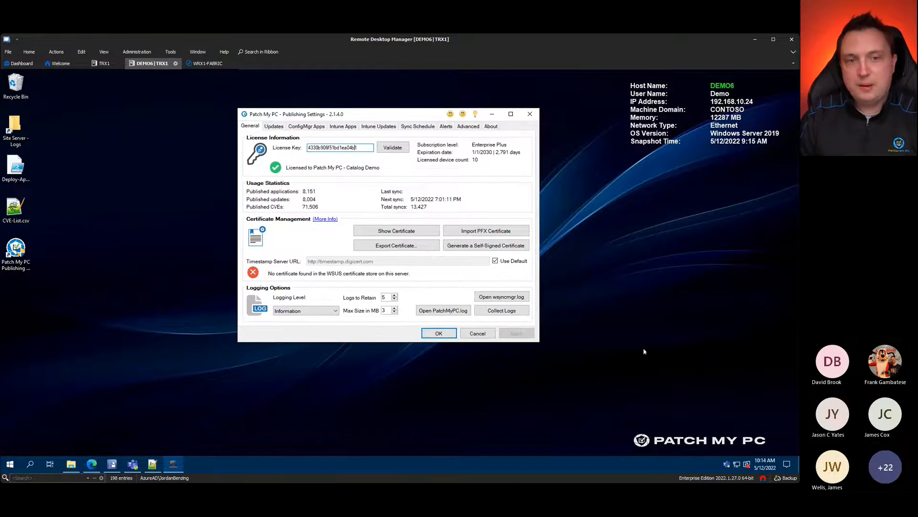
pyautogui.click(226, 385)
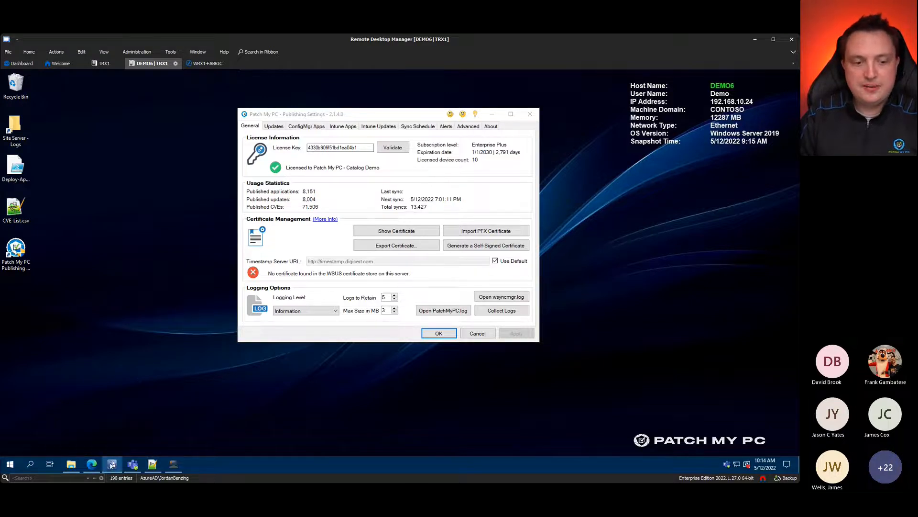
pyautogui.moveTo(112, 466)
pyautogui.click(116, 431)
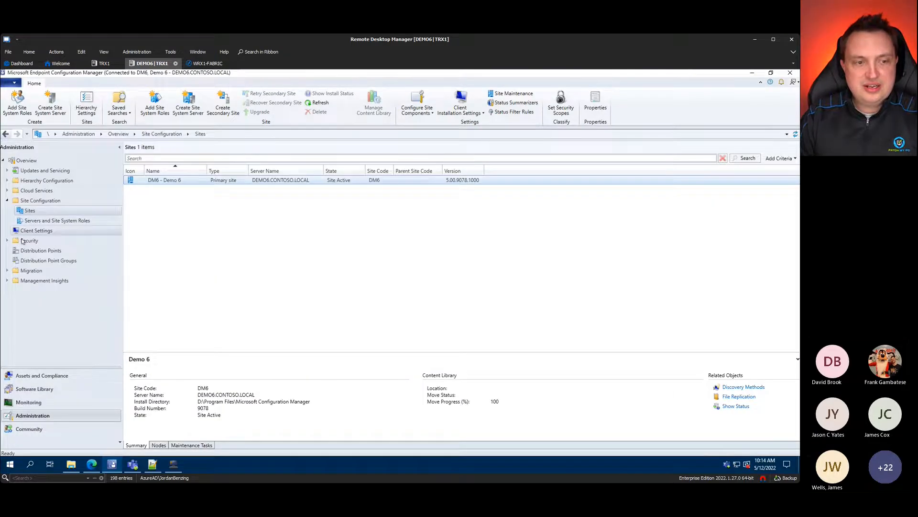
# Step: Open Monitoring > Software Update Point Synchronization Status and highlight it
pyautogui.click(23, 404)
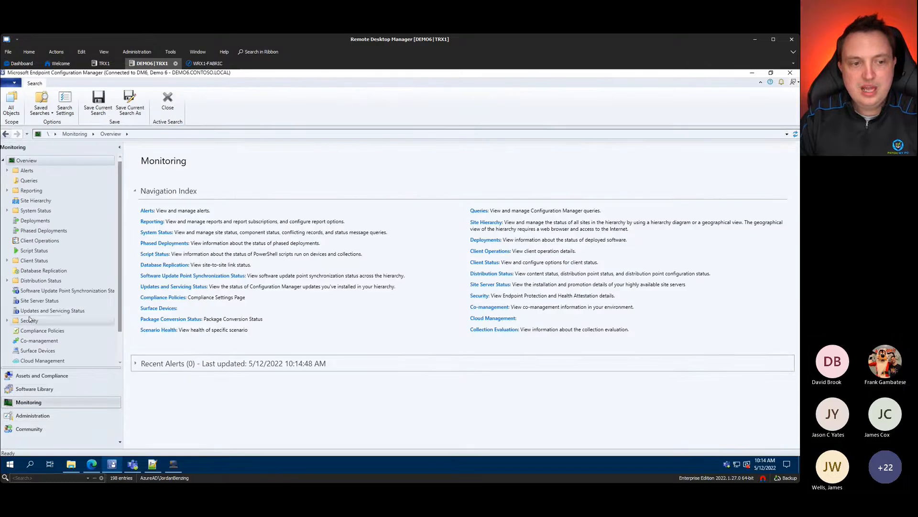
pyautogui.click(48, 291)
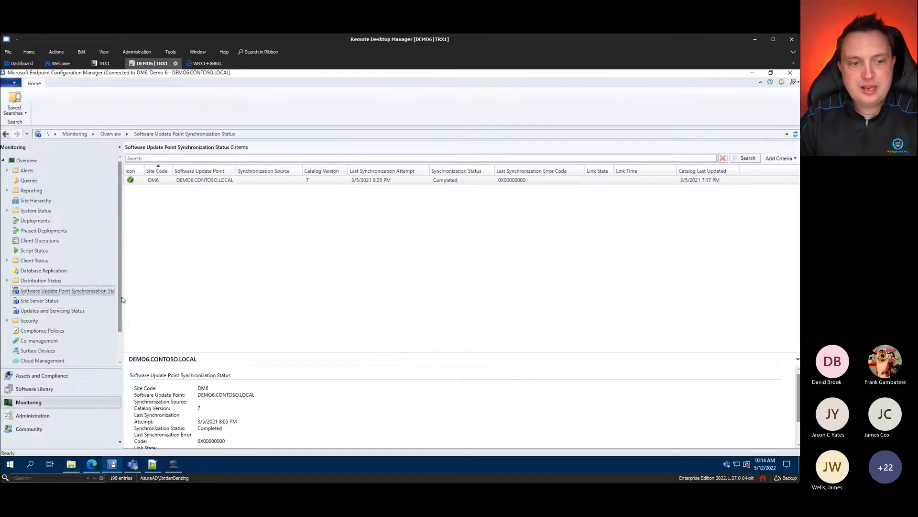
pyautogui.hotkey('ctrl', '1')
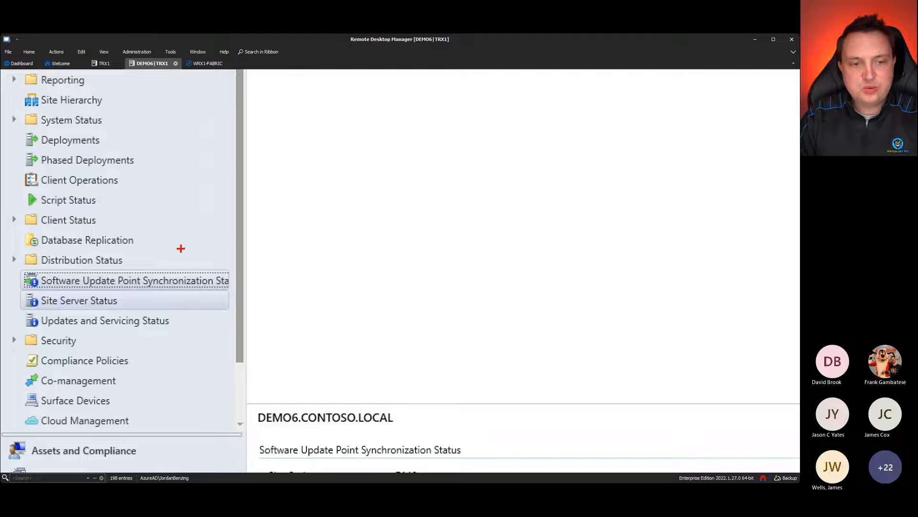
pyautogui.moveTo(136, 273); pyautogui.dragTo(163, 205)
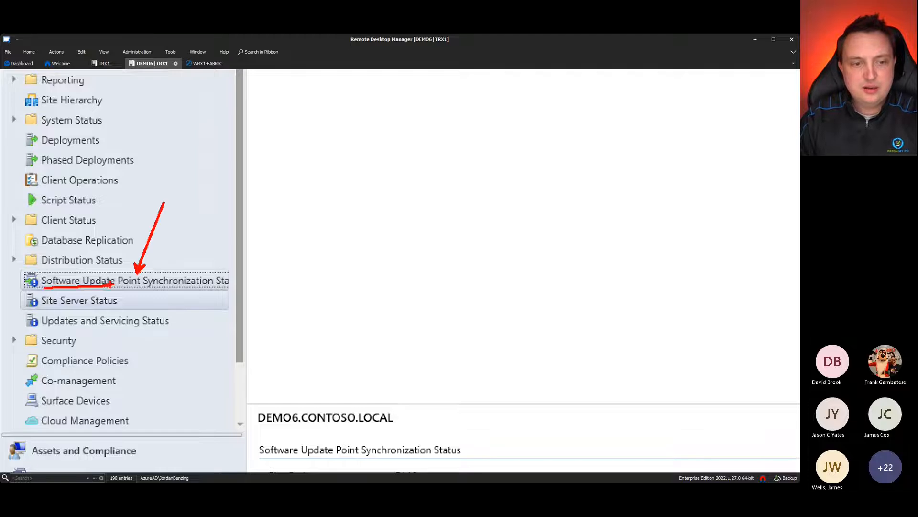
pyautogui.press('Escape')
# Step: Select the DM6 entry, mark up its Completed sync status, then minimize the console
pyautogui.click(223, 181)
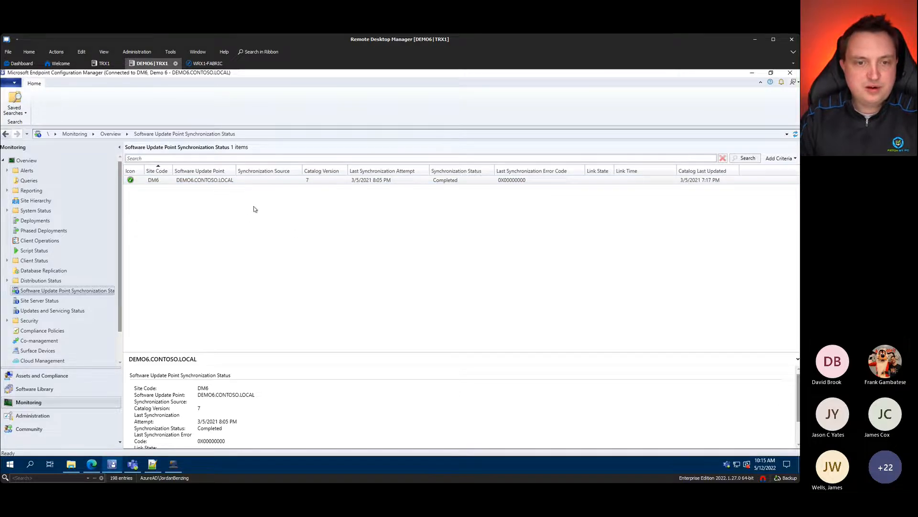
pyautogui.hotkey('ctrl', '1')
pyautogui.click(345, 182)
pyautogui.moveTo(364, 147); pyautogui.dragTo(397, 73)
pyautogui.moveTo(251, 174); pyautogui.dragTo(355, 180)
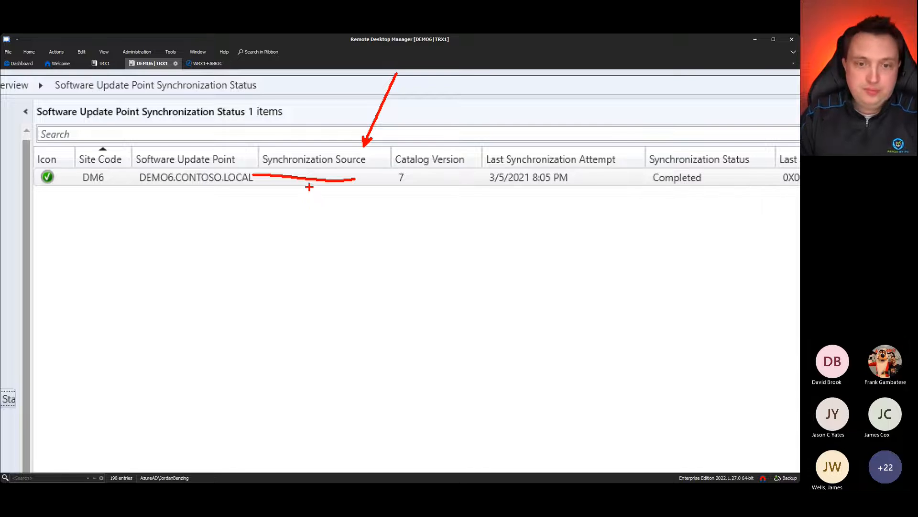
pyautogui.moveTo(305, 182)
pyautogui.mouseDown()
pyautogui.moveTo(279, 216)
pyautogui.moveTo(313, 225)
pyautogui.mouseUp()
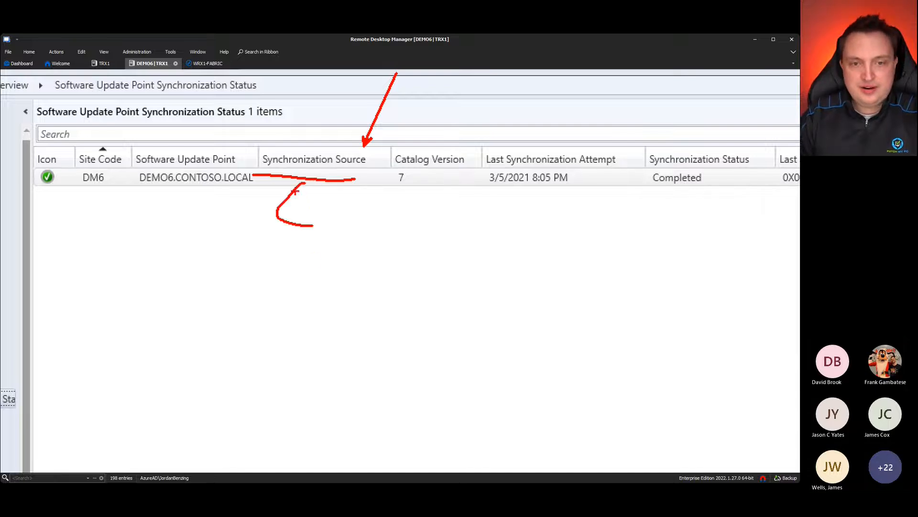
pyautogui.moveTo(286, 176)
pyautogui.mouseDown()
pyautogui.moveTo(254, 174)
pyautogui.moveTo(405, 179)
pyautogui.moveTo(388, 162)
pyautogui.moveTo(268, 167)
pyautogui.mouseUp()
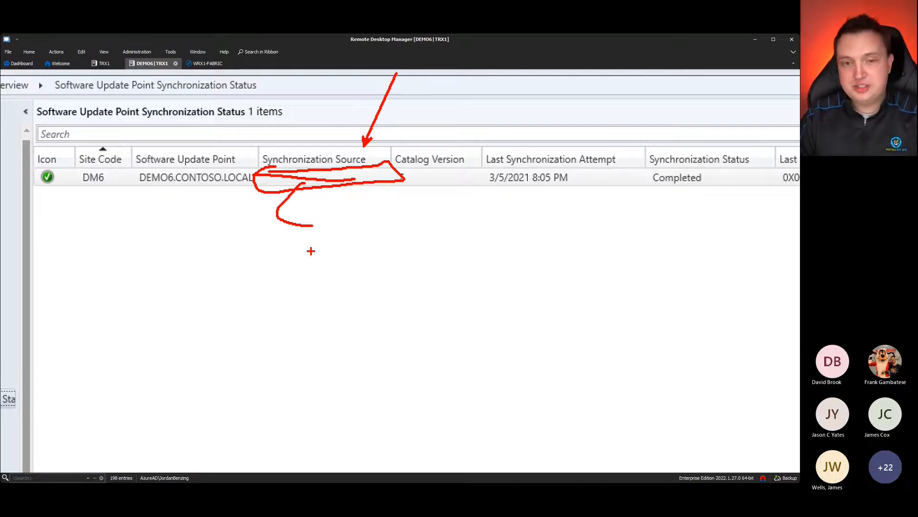
pyautogui.moveTo(332, 165)
pyautogui.mouseDown()
pyautogui.moveTo(324, 180)
pyautogui.moveTo(332, 201)
pyautogui.mouseUp()
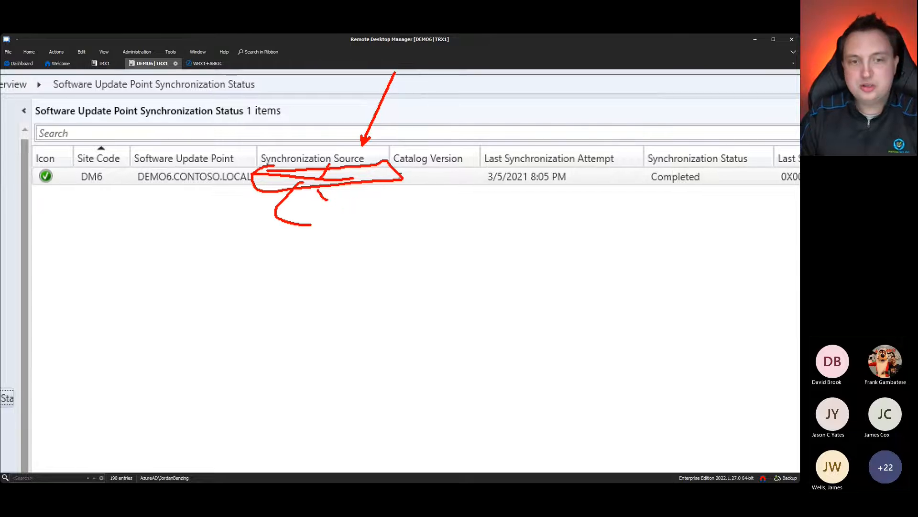
pyautogui.press('Escape')
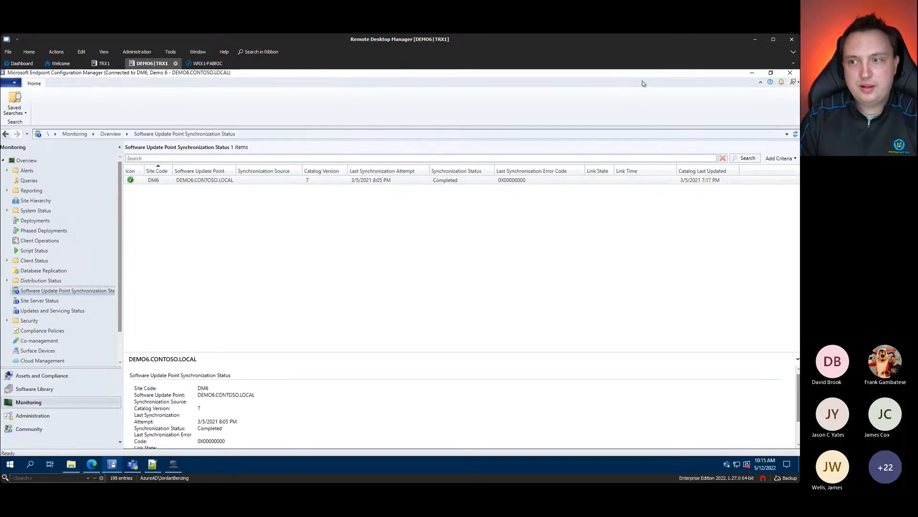
pyautogui.click(753, 73)
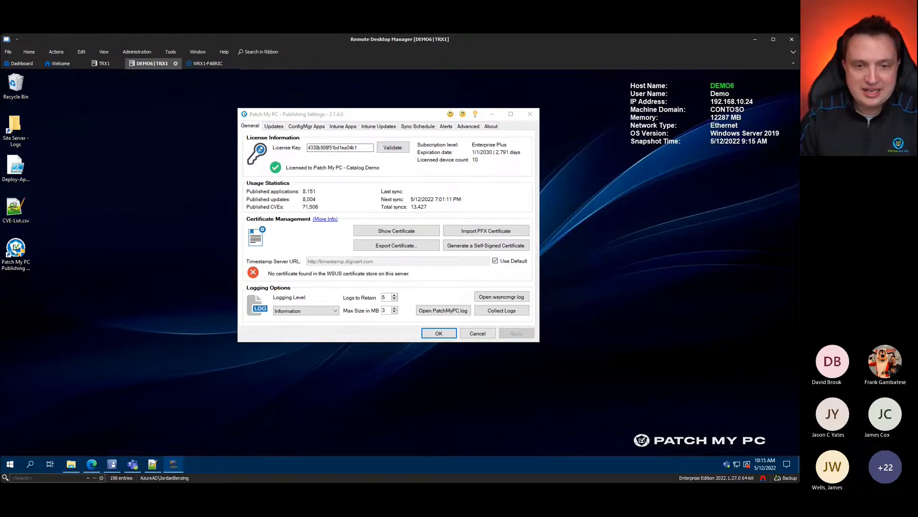
pyautogui.hotkey('ctrl', '1')
pyautogui.click(84, 246)
pyautogui.moveTo(101, 208); pyautogui.dragTo(153, 246)
pyautogui.moveTo(137, 217); pyautogui.dragTo(170, 179)
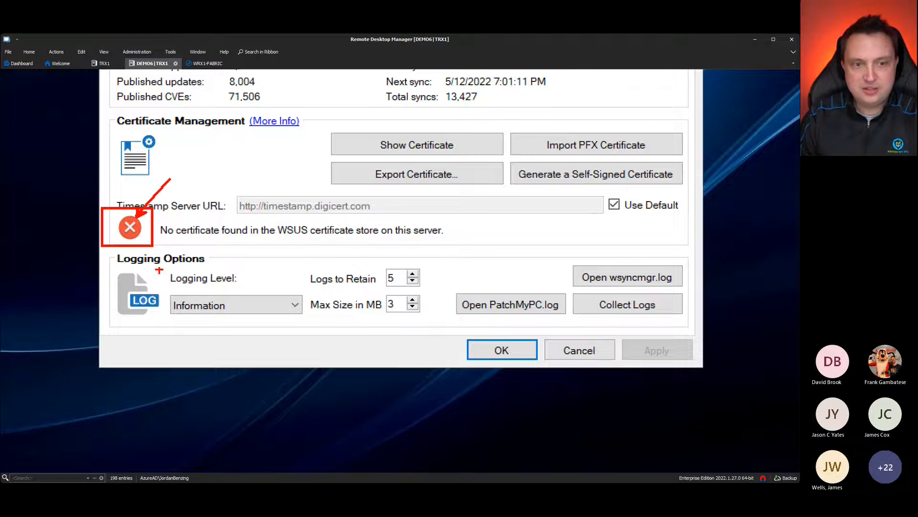
pyautogui.moveTo(124, 130)
pyautogui.mouseDown()
pyautogui.moveTo(115, 130)
pyautogui.moveTo(228, 121)
pyautogui.mouseUp()
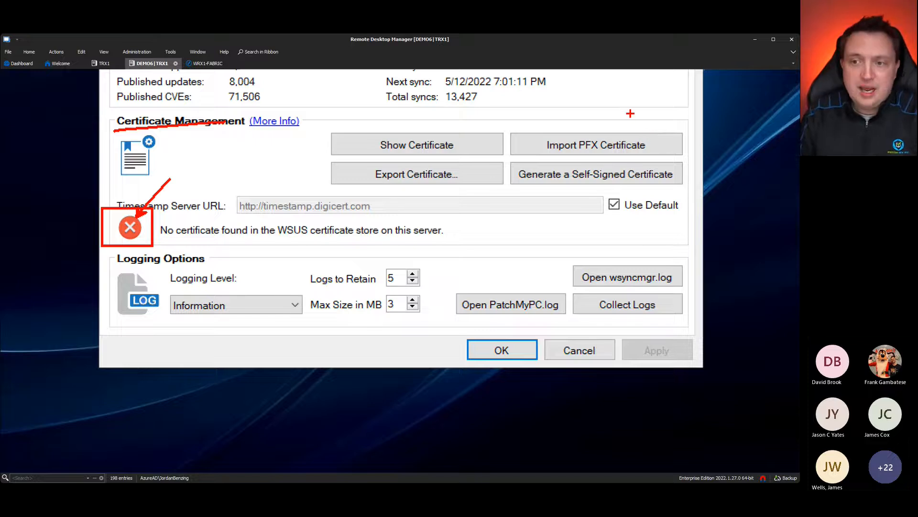
pyautogui.moveTo(652, 136); pyautogui.dragTo(707, 91)
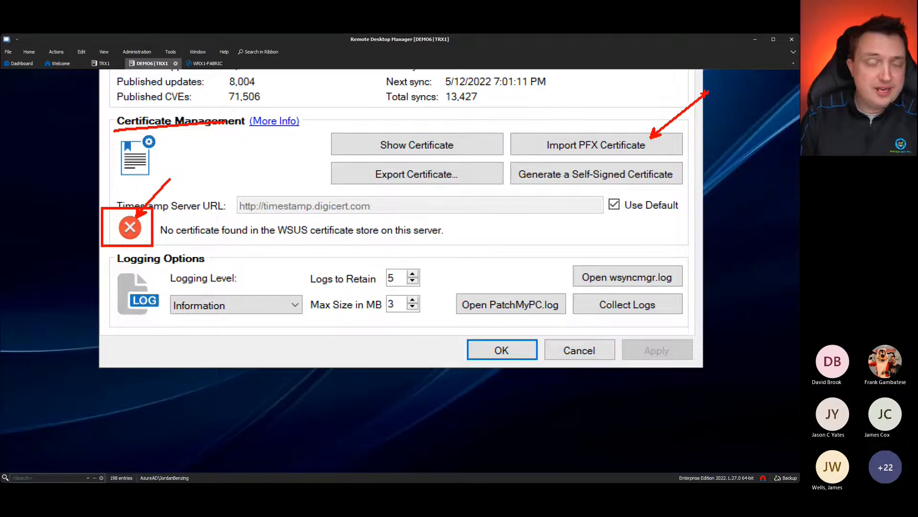
pyautogui.moveTo(663, 143); pyautogui.dragTo(684, 147)
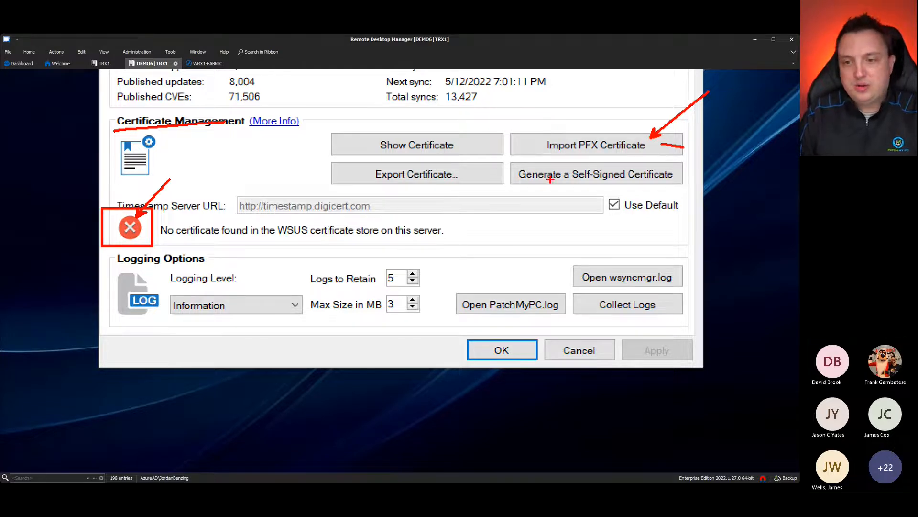
pyautogui.moveTo(519, 181); pyautogui.dragTo(684, 181)
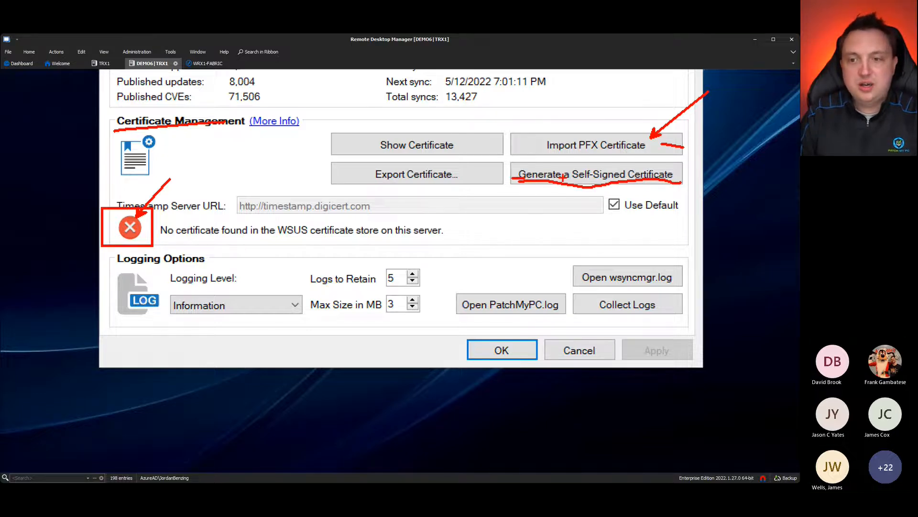
pyautogui.moveTo(573, 178); pyautogui.dragTo(603, 177)
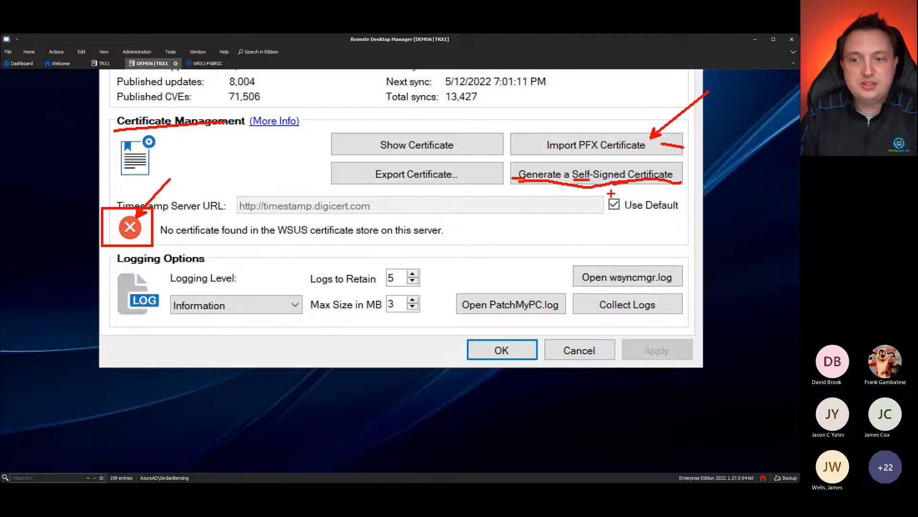
pyautogui.press('Escape')
# Step: Open the self-signed Certificate Options, mark up its fields, then cancel without generating a certificate
pyautogui.click(495, 246)
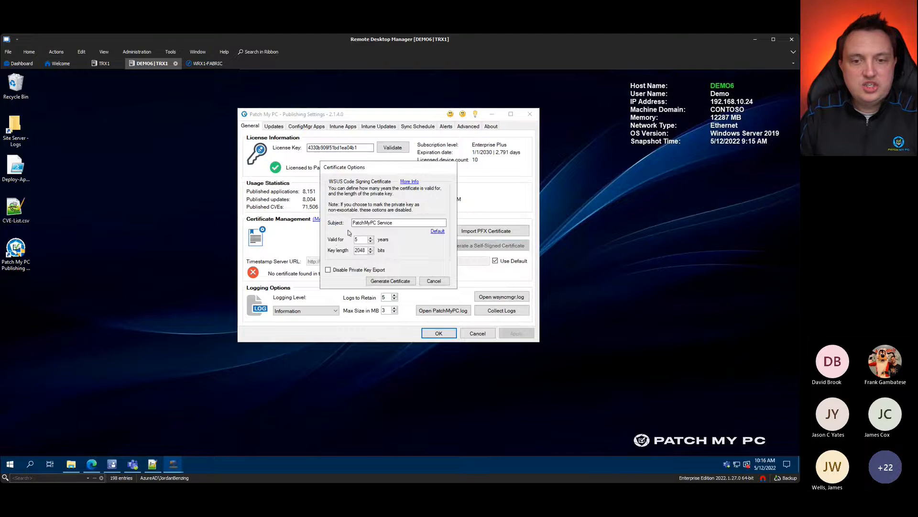
pyautogui.hotkey('ctrl', '1')
pyautogui.moveTo(373, 247); pyautogui.dragTo(400, 247)
pyautogui.moveTo(262, 236); pyautogui.dragTo(310, 262)
pyautogui.moveTo(392, 304); pyautogui.dragTo(446, 310)
pyautogui.moveTo(405, 358); pyautogui.dragTo(397, 358)
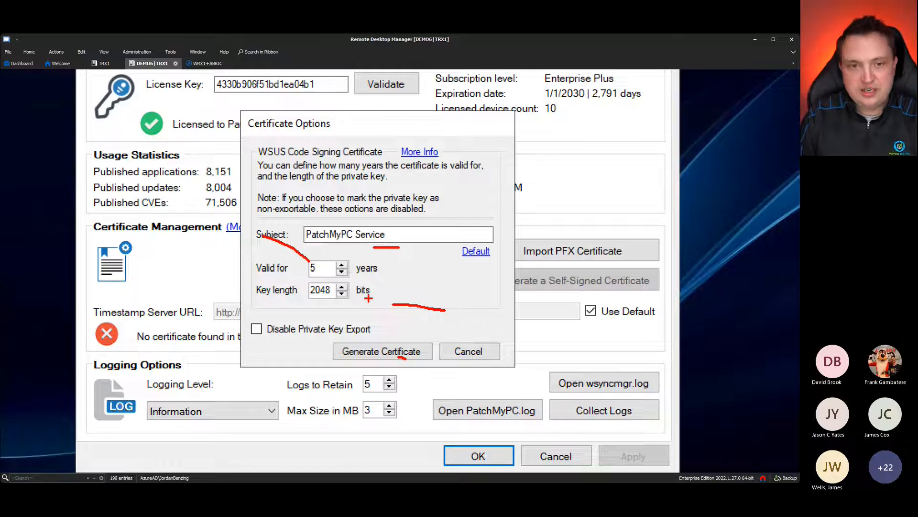
pyautogui.press('Escape')
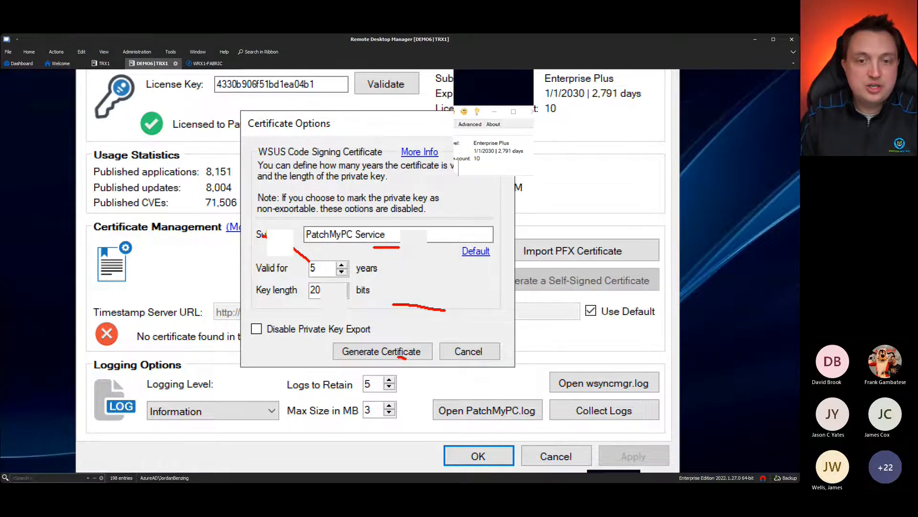
pyautogui.click(434, 281)
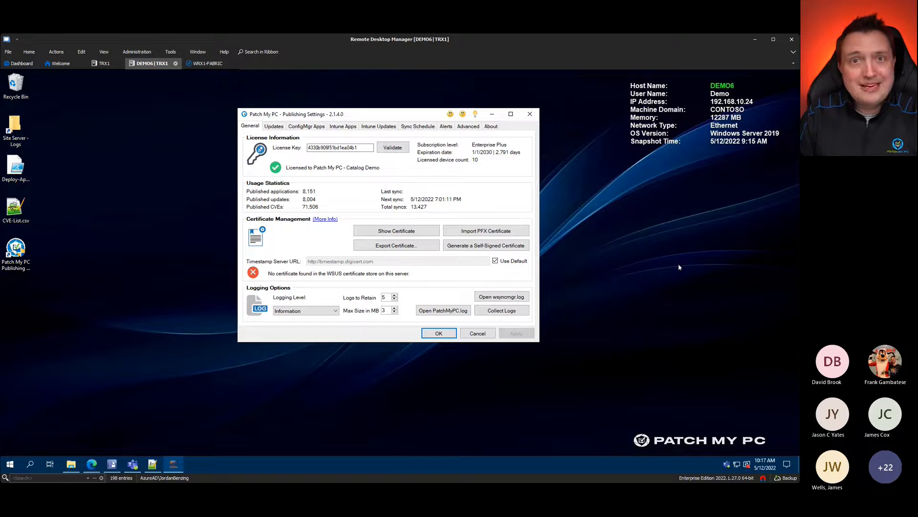
pyautogui.click(675, 287)
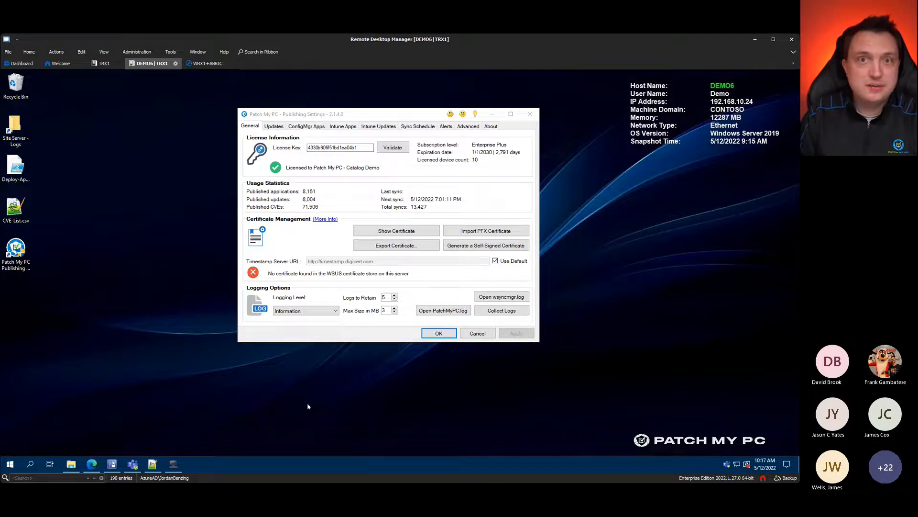
pyautogui.click(397, 231)
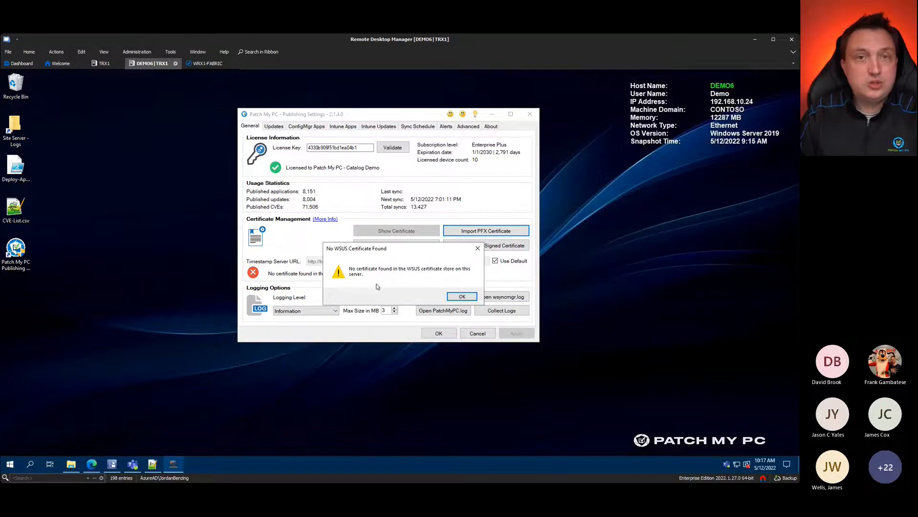
pyautogui.click(461, 296)
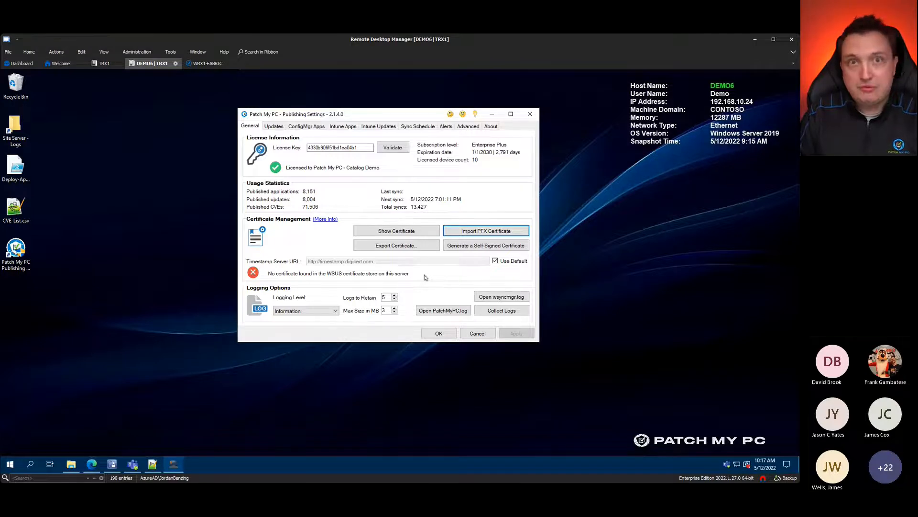
pyautogui.click(138, 335)
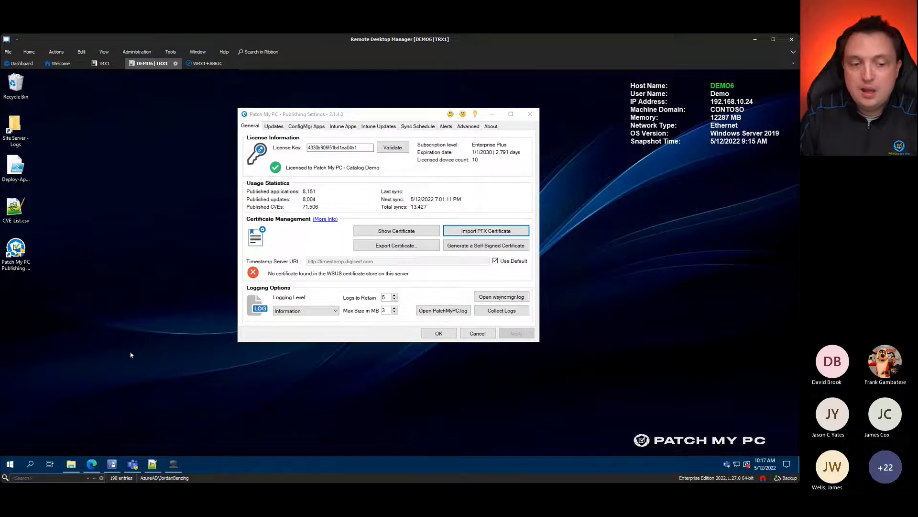
# Step: Select the DM6 - Demo 6 site under Administration > Sites in the Configuration Manager console
pyautogui.click(112, 464)
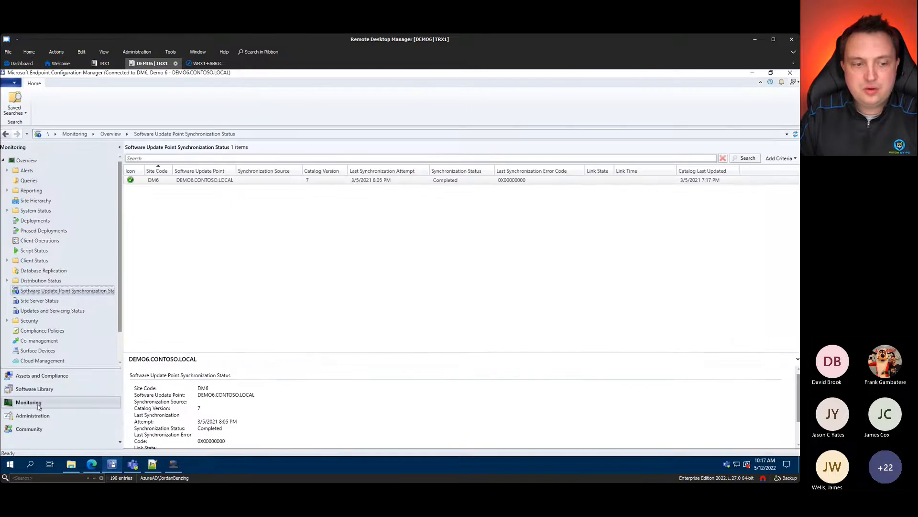
pyautogui.click(47, 417)
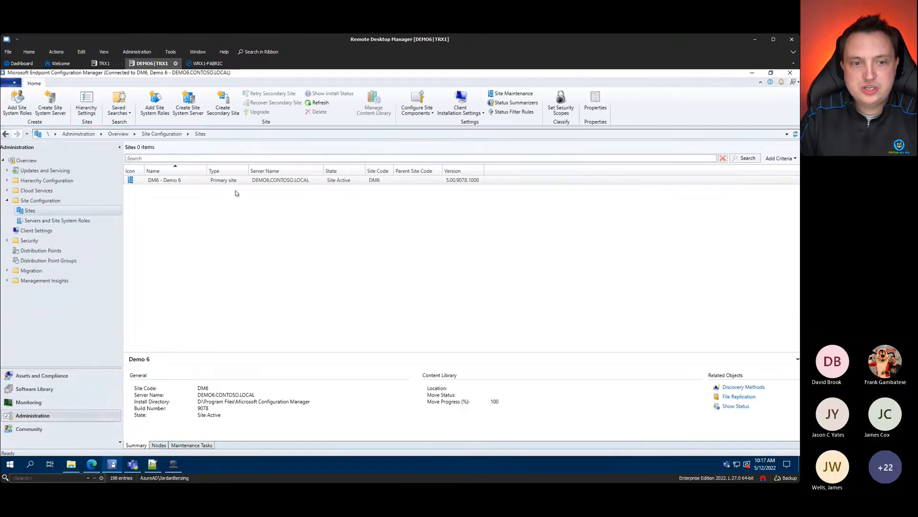
pyautogui.click(207, 185)
pyautogui.click(424, 111)
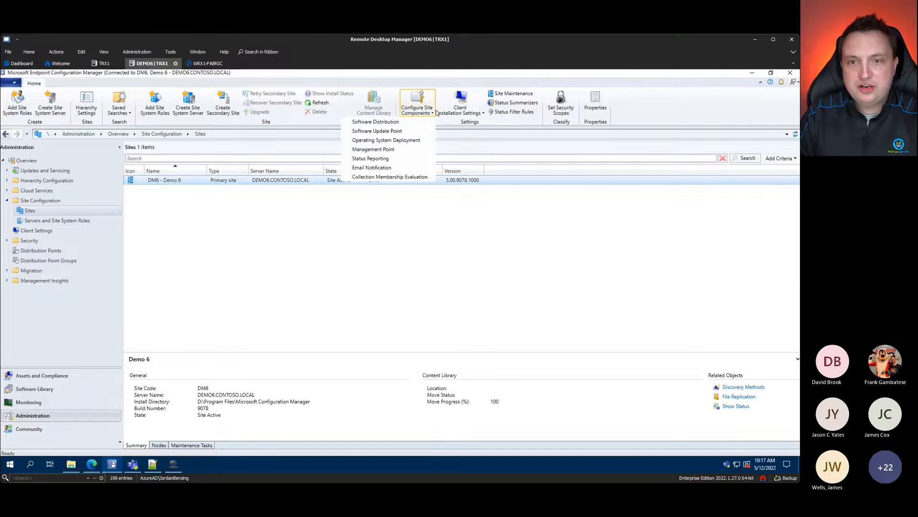
pyautogui.click(478, 180)
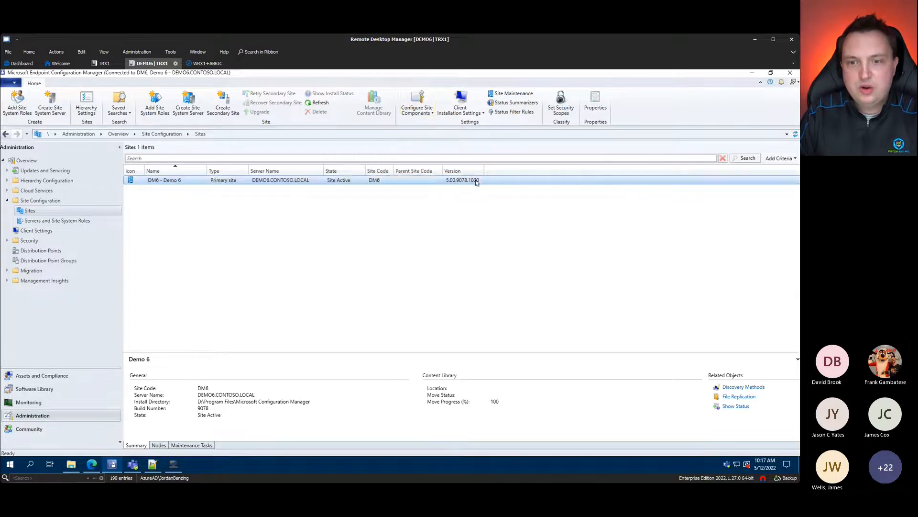
# Step: Enable third-party software updates on the Software Update Point and apply the setting
pyautogui.rightClick(361, 181)
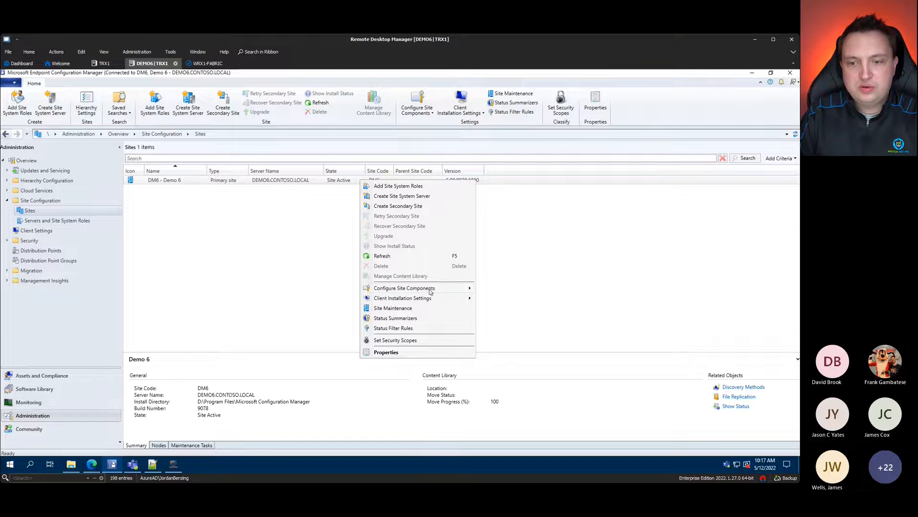
pyautogui.moveTo(429, 290)
pyautogui.click(303, 299)
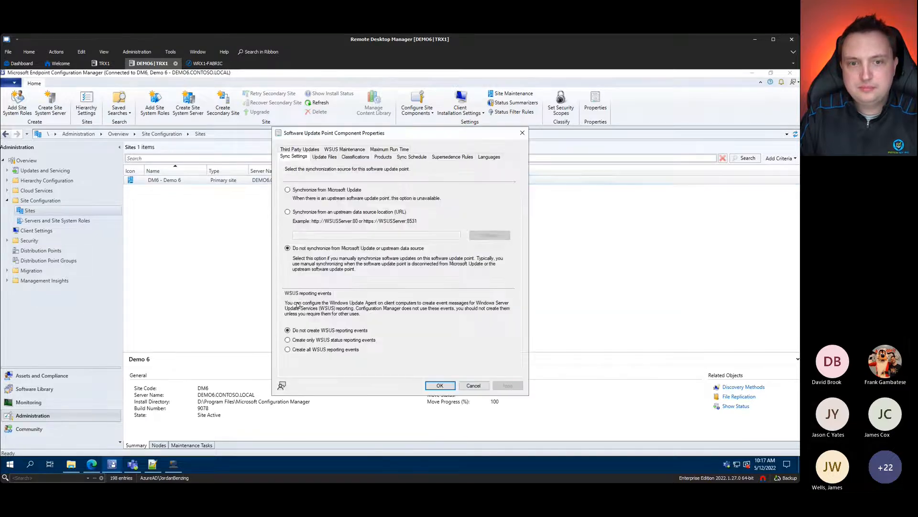
pyautogui.click(313, 150)
pyautogui.click(303, 176)
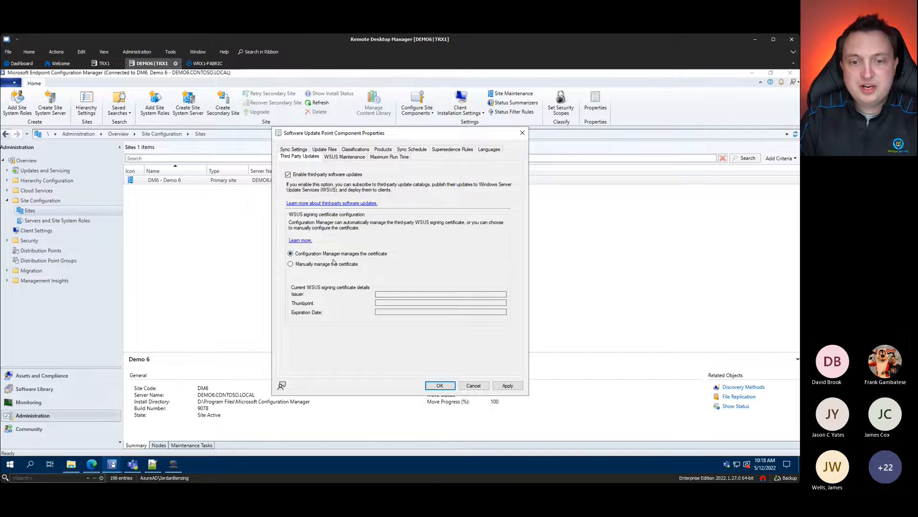
pyautogui.click(505, 387)
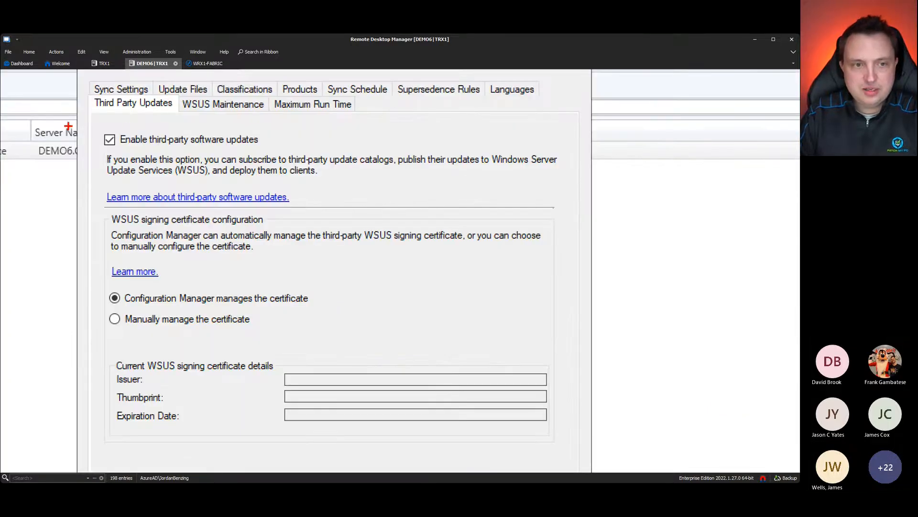
# Step: Review the certificate management settings and close the Software Update Point properties with OK
pyautogui.moveTo(82, 130); pyautogui.dragTo(336, 152)
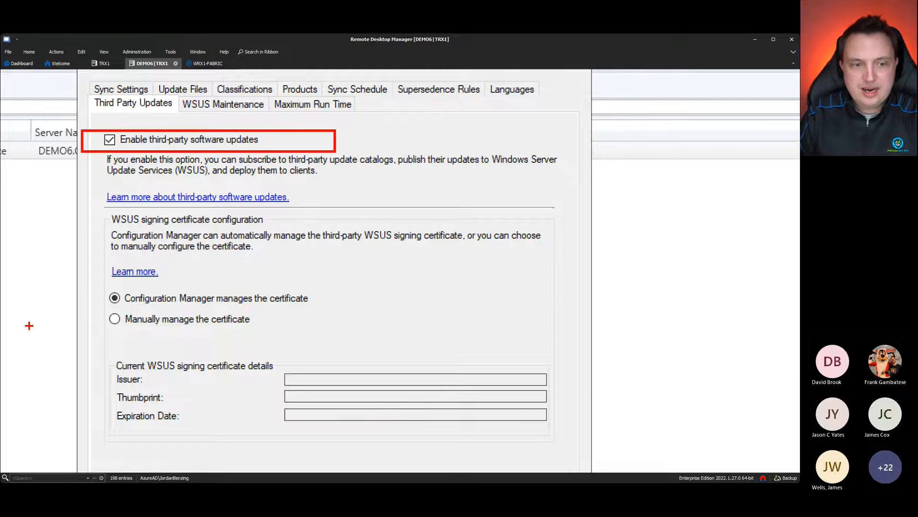
pyautogui.moveTo(98, 287); pyautogui.dragTo(334, 306)
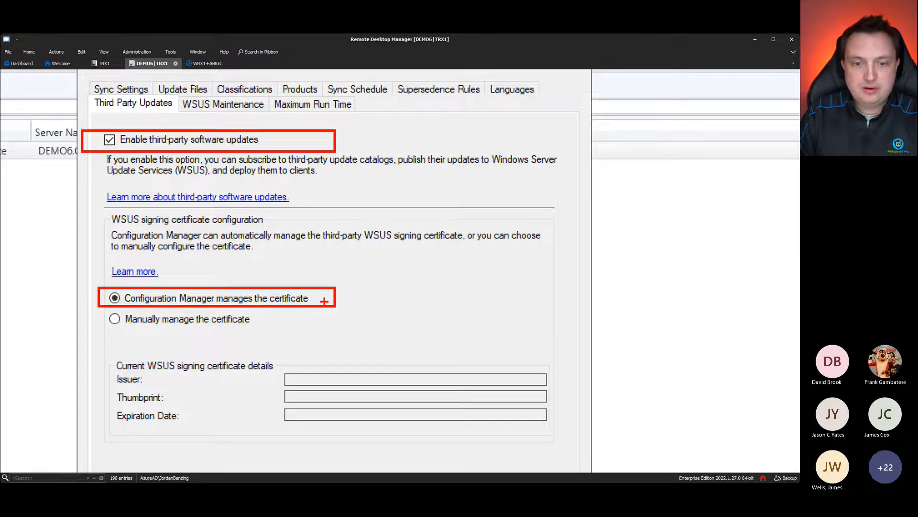
pyautogui.press('Escape')
pyautogui.click(473, 385)
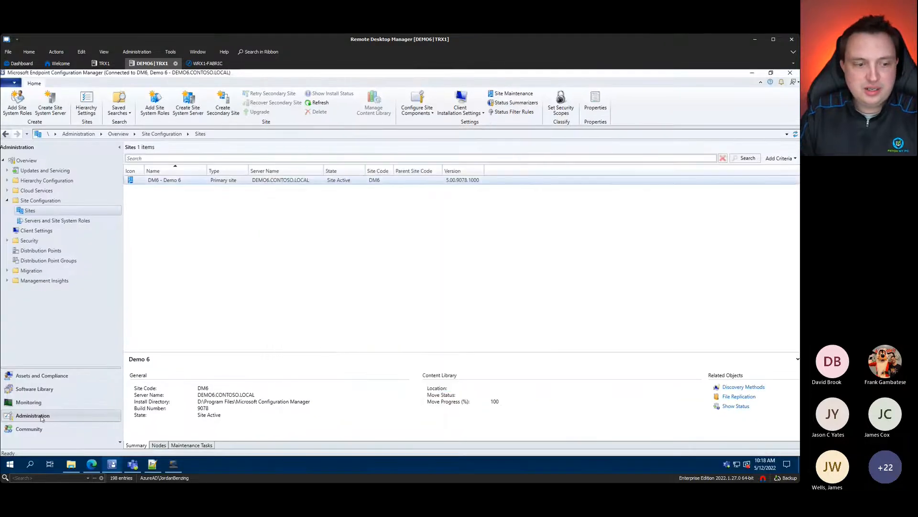
# Step: Confirm Default Client Settings have 'Enable third party software updates' set to Yes, then cancel
pyautogui.click(37, 231)
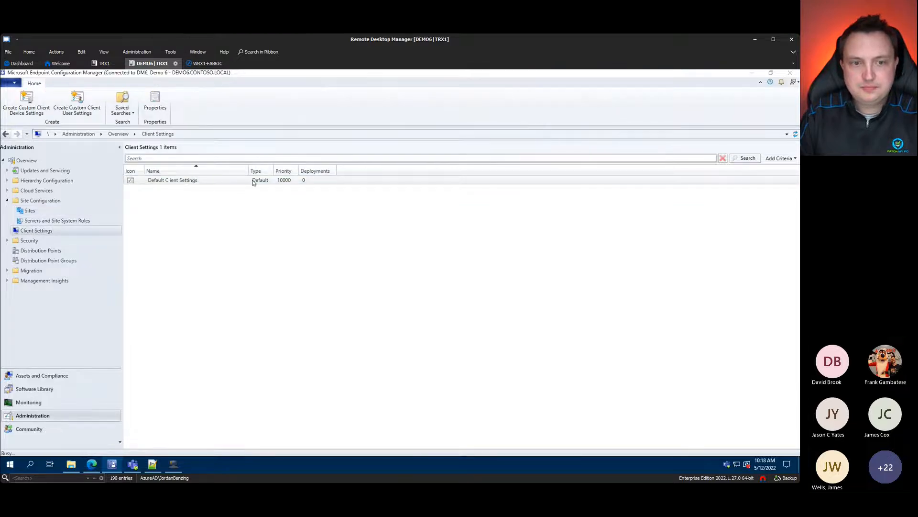
pyautogui.doubleClick(291, 183)
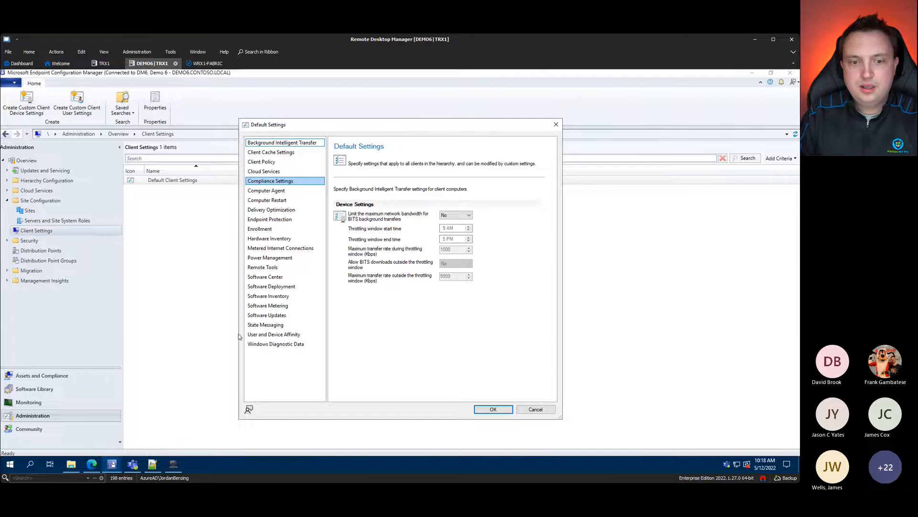
pyautogui.click(278, 316)
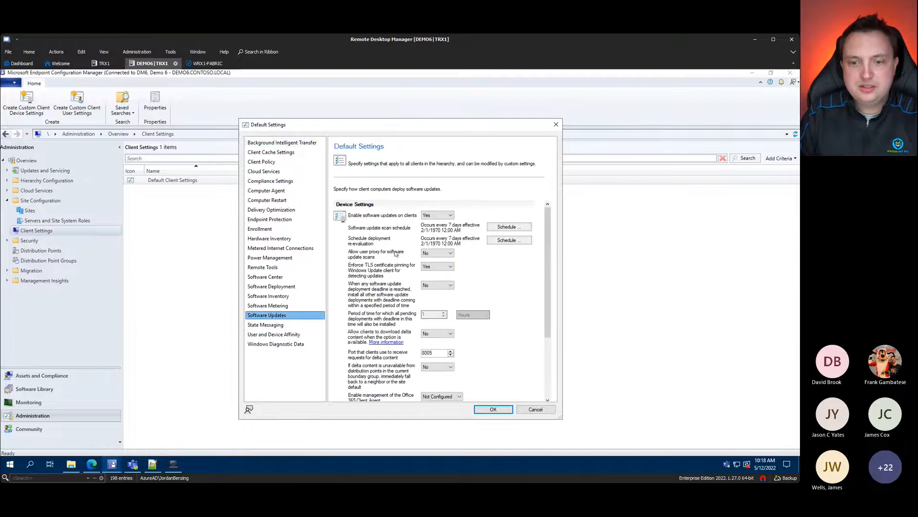
pyautogui.moveTo(547, 261); pyautogui.dragTo(546, 364)
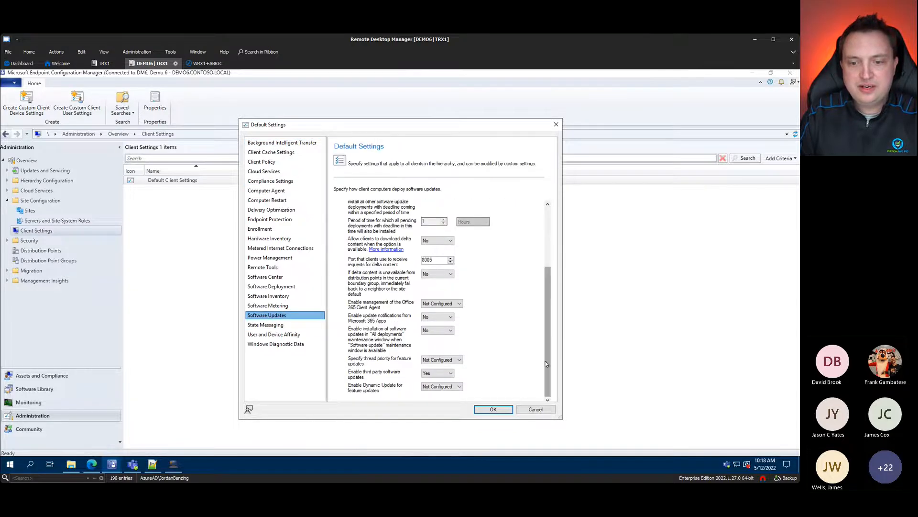
pyautogui.hotkey('ctrl', '1')
pyautogui.click(492, 379)
pyautogui.moveTo(196, 346)
pyautogui.mouseDown()
pyautogui.moveTo(446, 379)
pyautogui.moveTo(493, 338)
pyautogui.mouseUp()
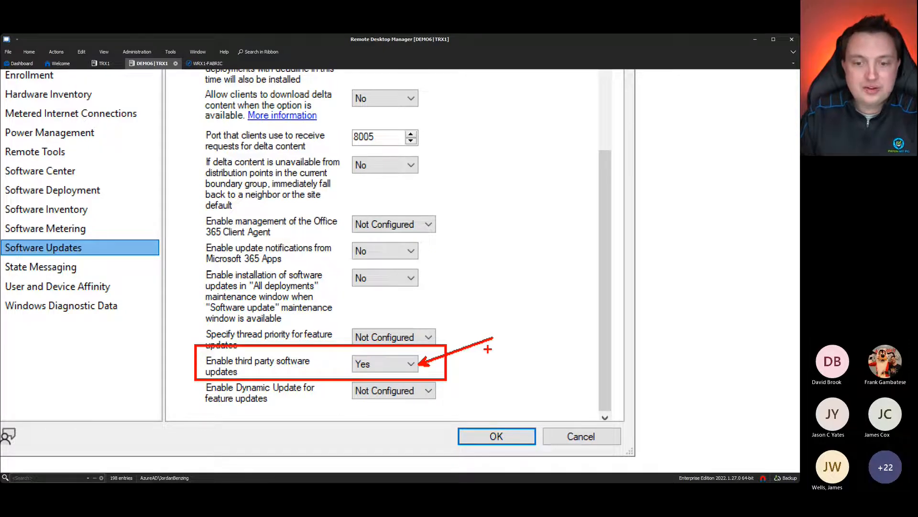
pyautogui.press('Escape')
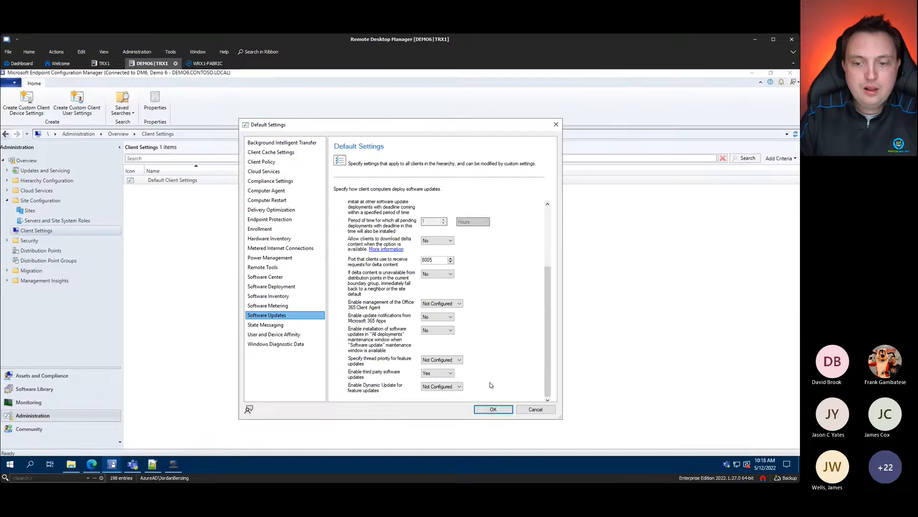
pyautogui.click(549, 412)
pyautogui.click(182, 184)
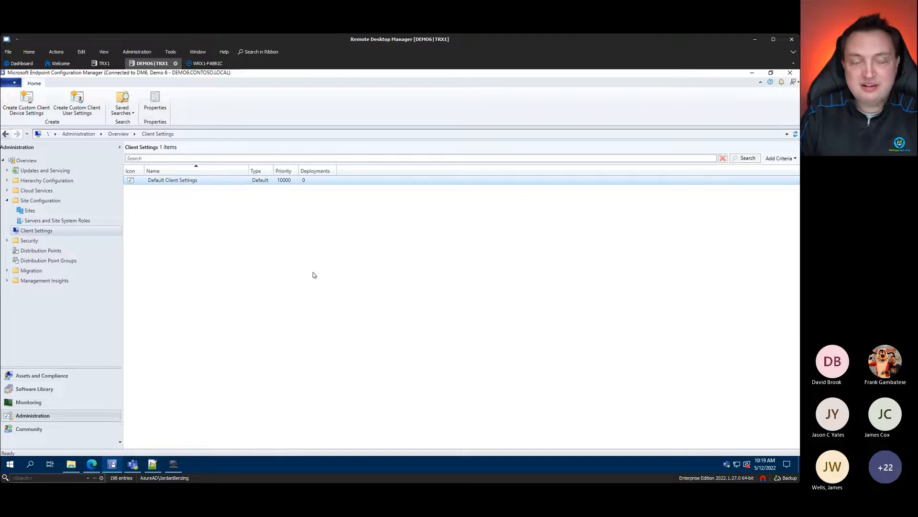
# Step: Browse the Software Library's updates, the 2004 and 20H2 cumulative updates, update groups and deployment rules
pyautogui.click(34, 389)
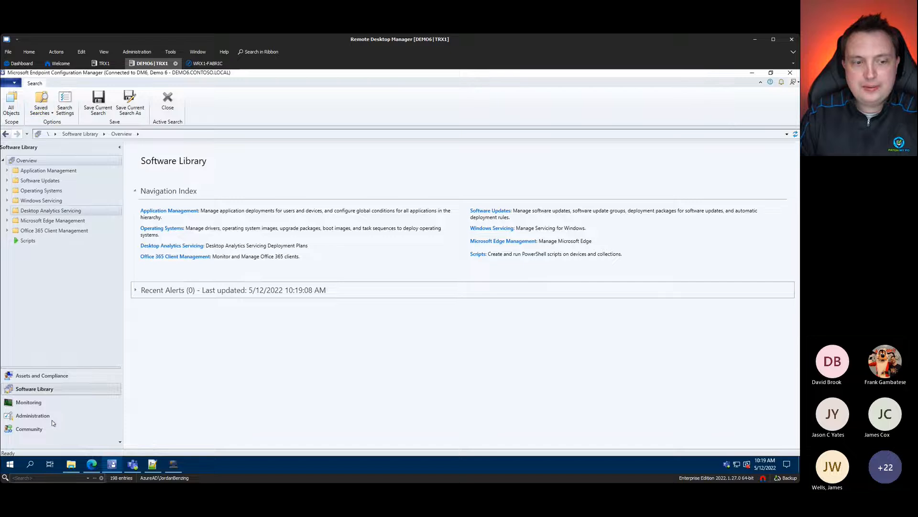
pyautogui.click(8, 182)
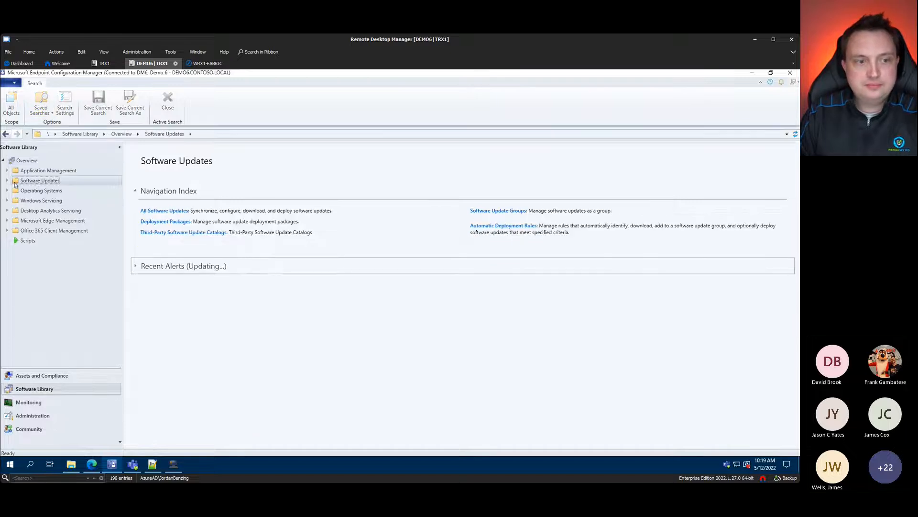
pyautogui.click(39, 192)
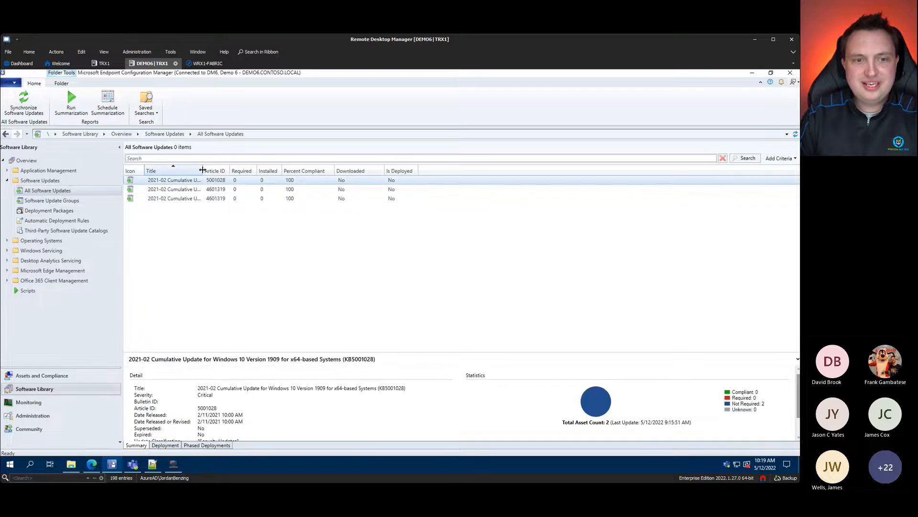
pyautogui.click(185, 190)
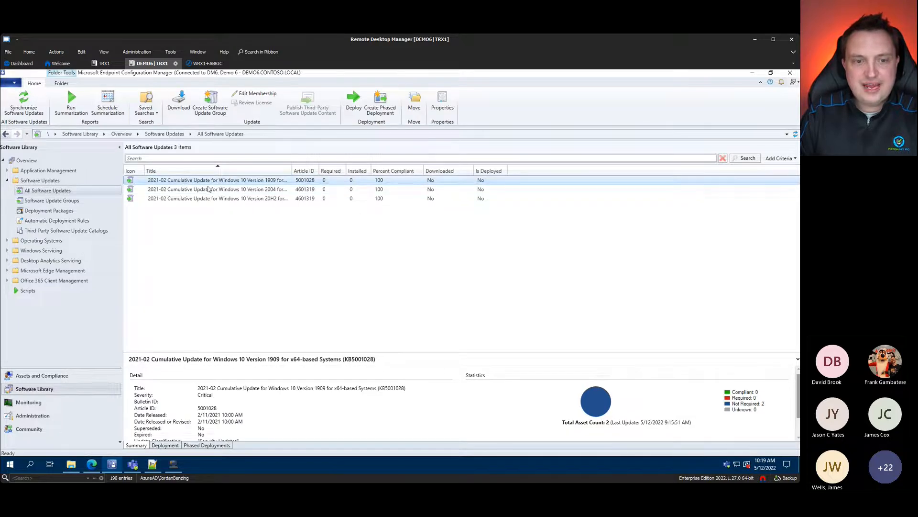
pyautogui.click(215, 201)
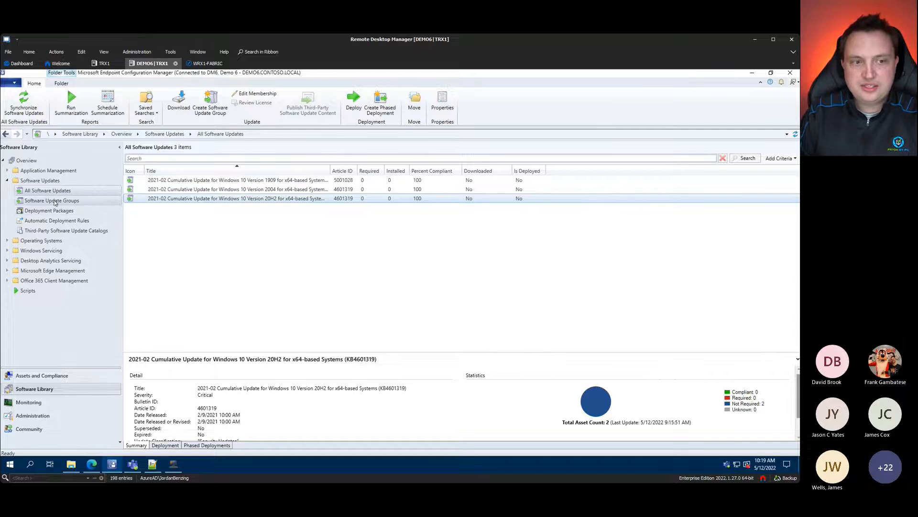
pyautogui.click(54, 202)
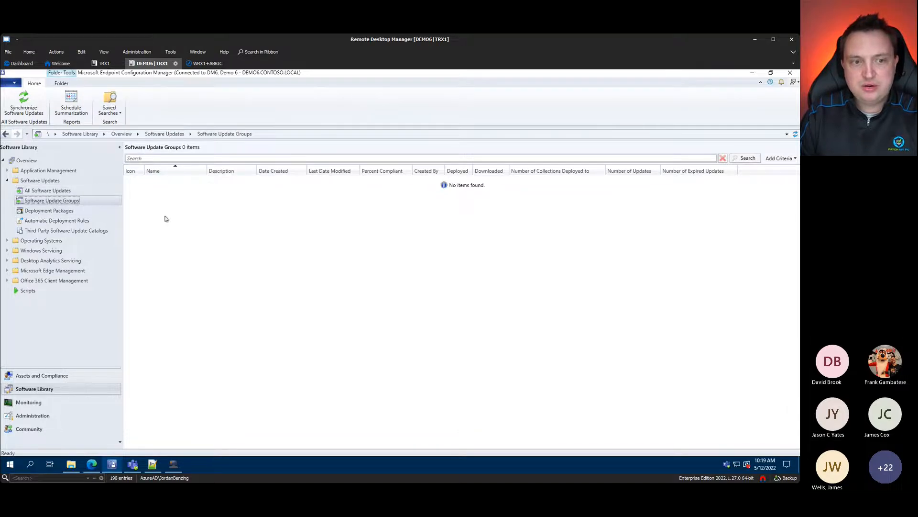
pyautogui.click(75, 222)
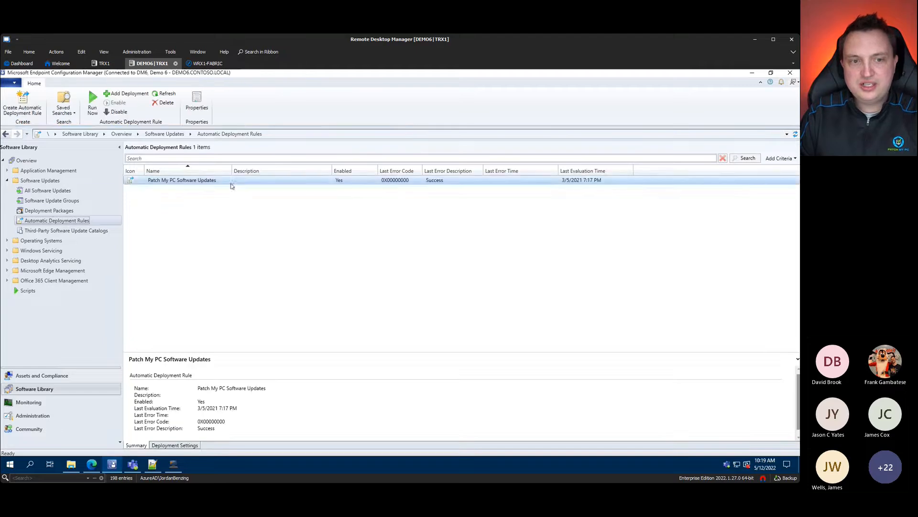
# Step: Start a site-wide synchronization from All Software Updates and return to Patch My PC settings
pyautogui.click(50, 191)
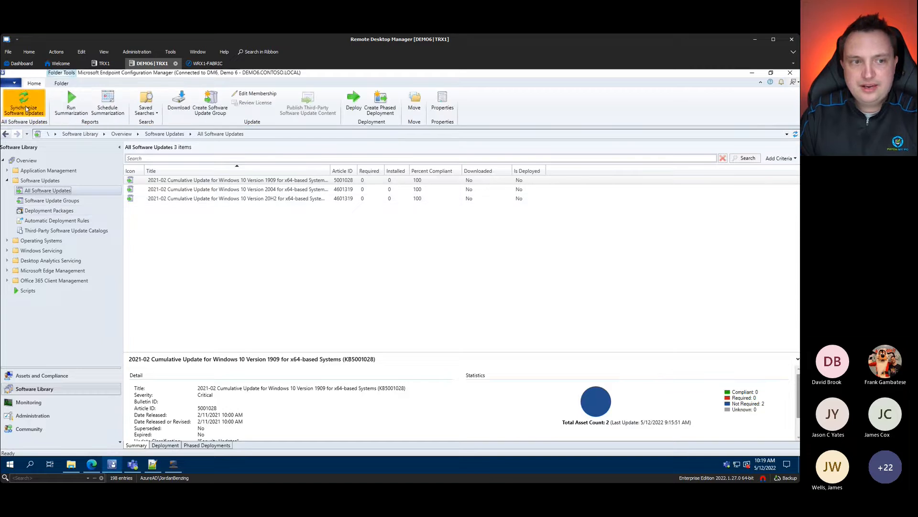
pyautogui.click(25, 105)
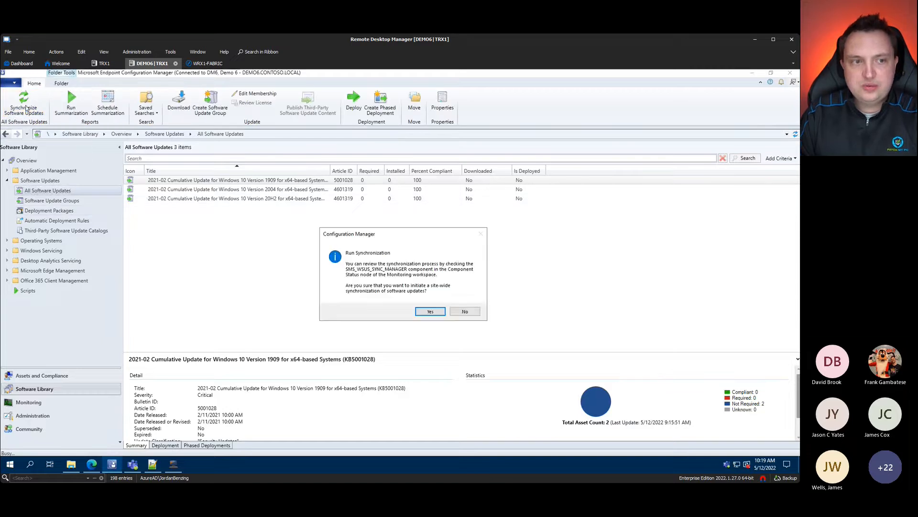
pyautogui.click(431, 311)
pyautogui.click(173, 464)
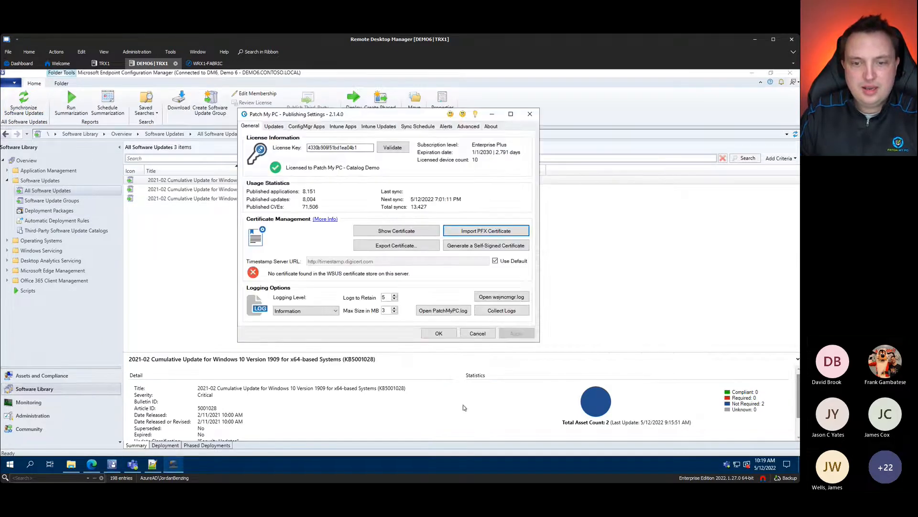
# Step: Open wsyncmgr.log and highlight the thumbprint in the 'WSUS signing certificate details' entry
pyautogui.click(501, 297)
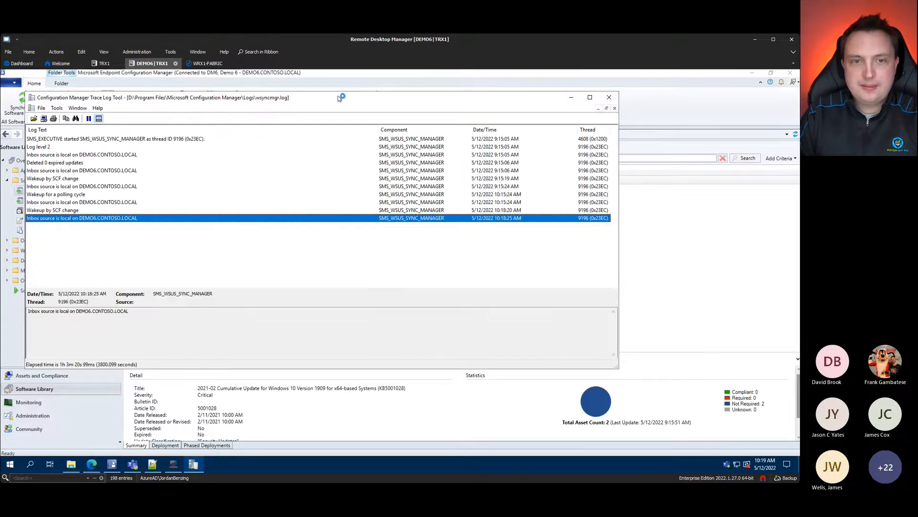
pyautogui.moveTo(411, 101); pyautogui.dragTo(541, 101)
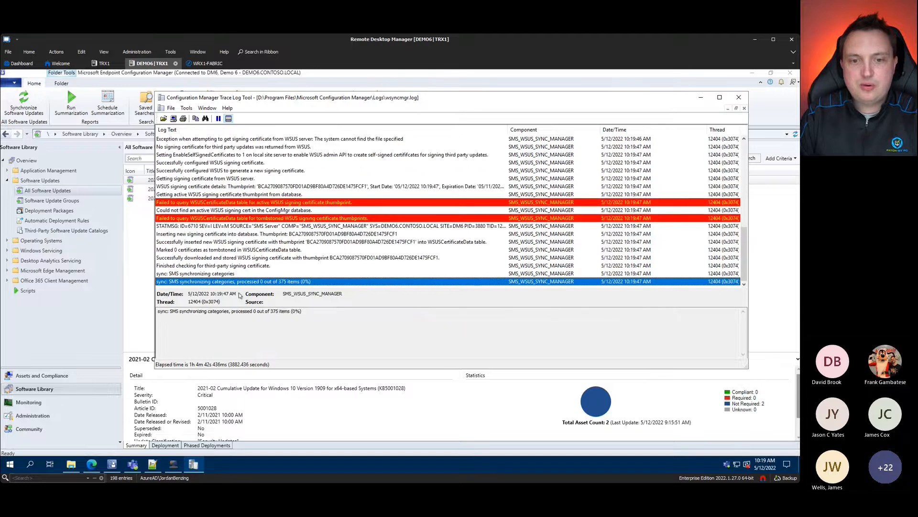
pyautogui.click(385, 210)
pyautogui.click(374, 187)
pyautogui.hotkey('ctrl', '1')
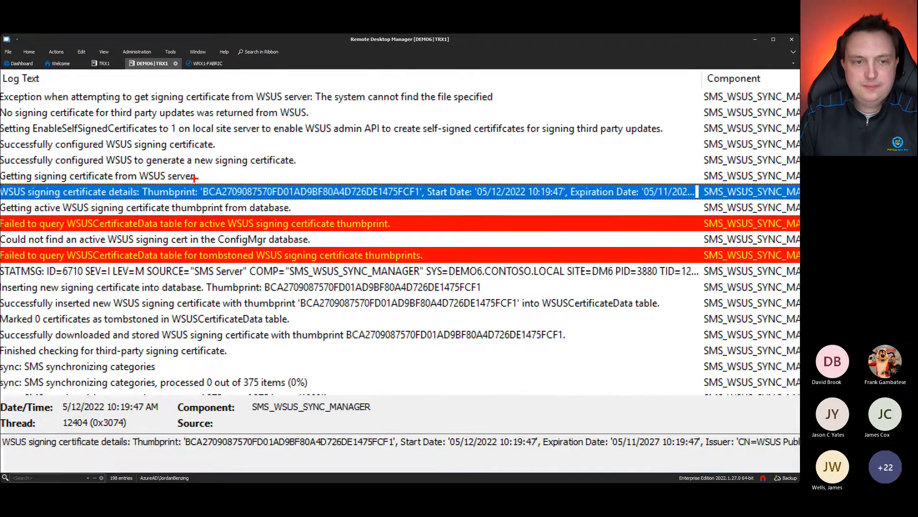
pyautogui.moveTo(194, 178)
pyautogui.mouseDown()
pyautogui.moveTo(455, 218)
pyautogui.moveTo(428, 201)
pyautogui.moveTo(460, 149)
pyautogui.mouseUp()
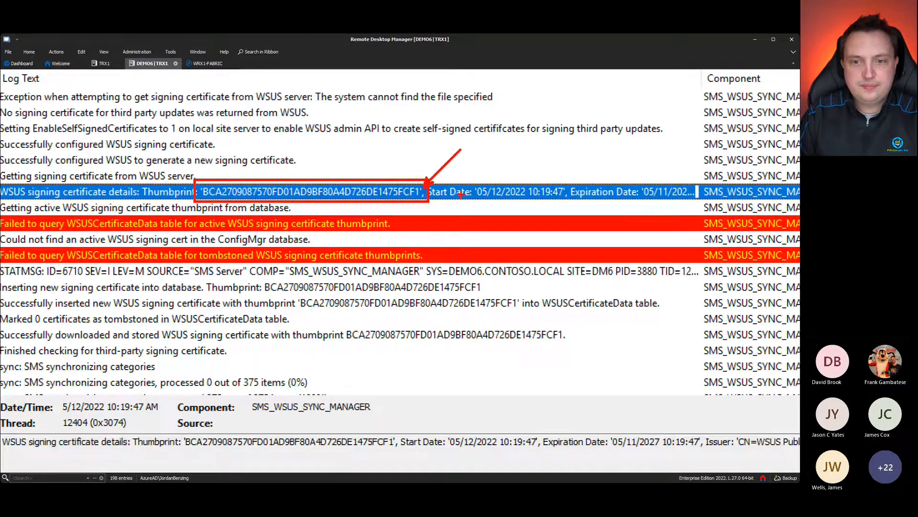
pyautogui.press('Escape')
pyautogui.click(697, 97)
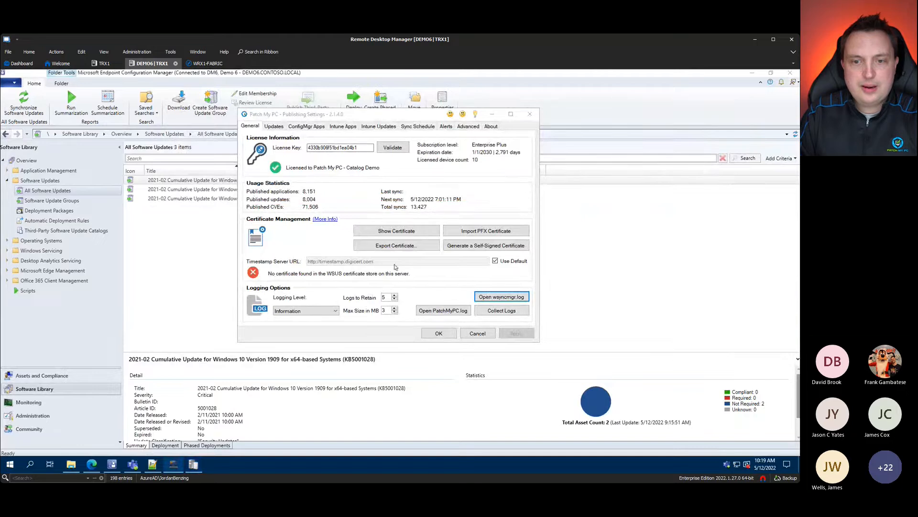
# Step: Show the current WSUS signing certificate and mark its thumbprint
pyautogui.click(425, 232)
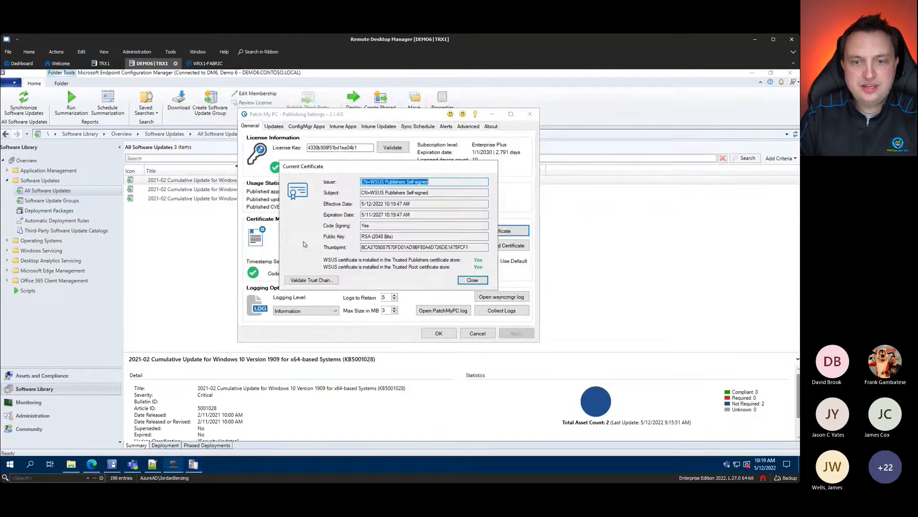
pyautogui.hotkey('ctrl', '1')
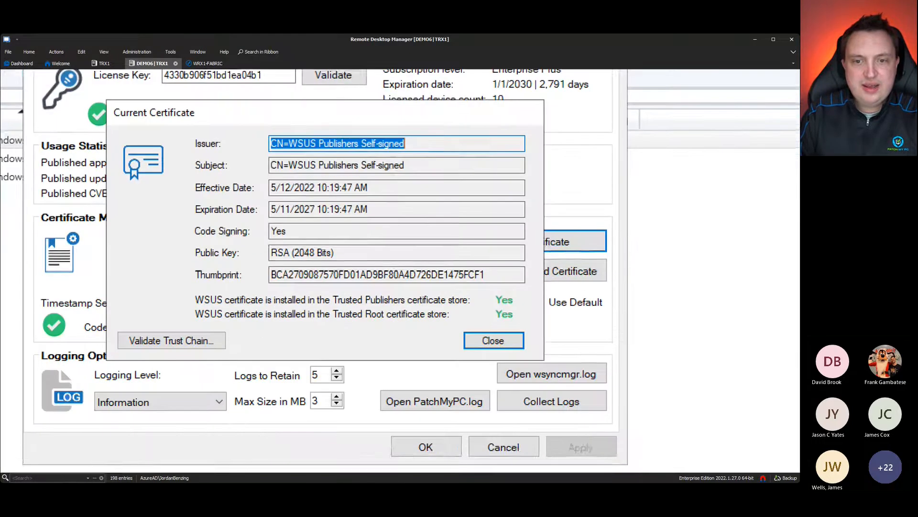
pyautogui.moveTo(274, 299); pyautogui.dragTo(225, 295)
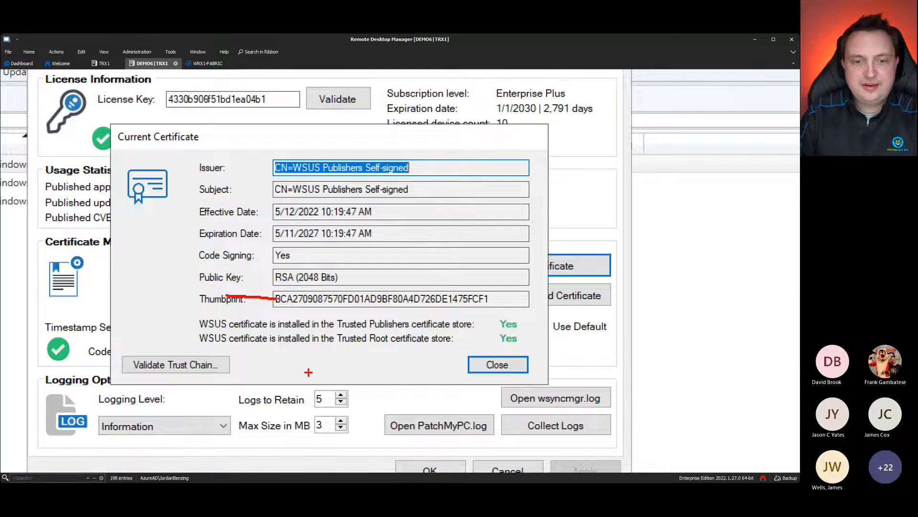
pyautogui.press('Escape')
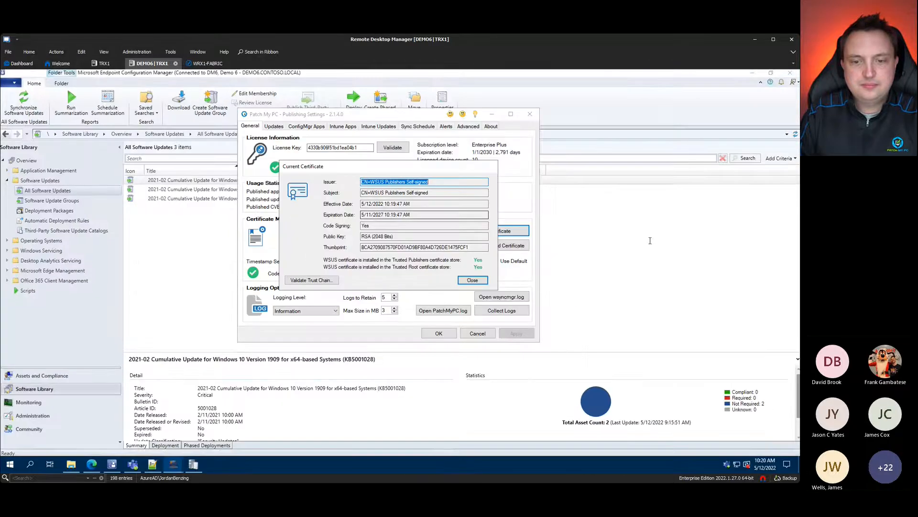
# Step: Close the certificate details and display Sites in Configuration Manager's Administration area
pyautogui.click(473, 280)
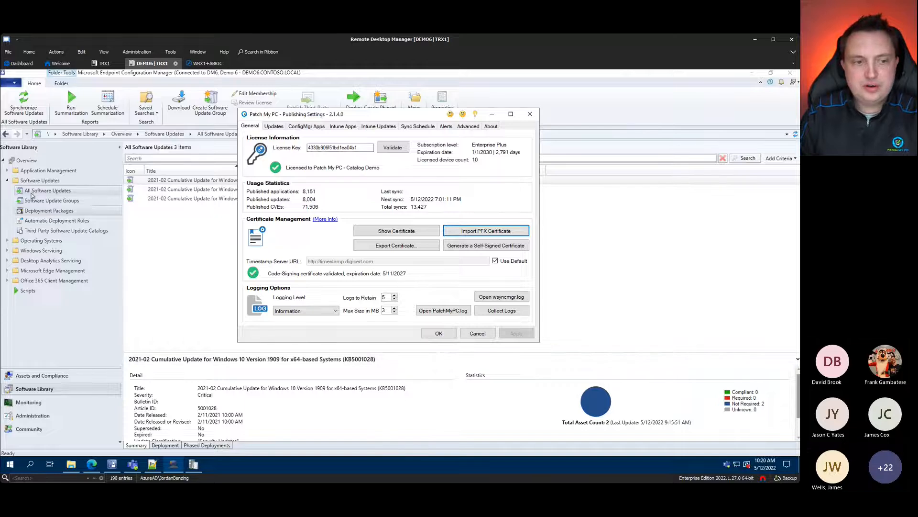
pyautogui.click(32, 416)
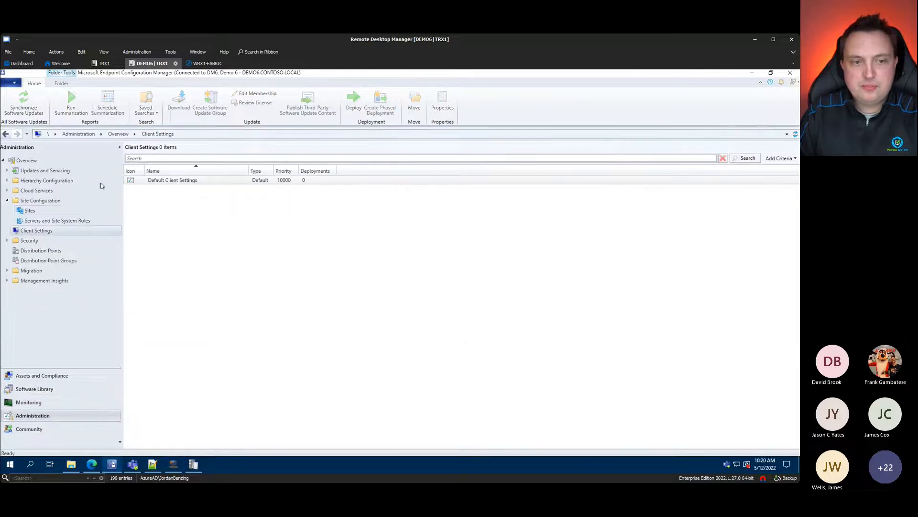
pyautogui.click(29, 210)
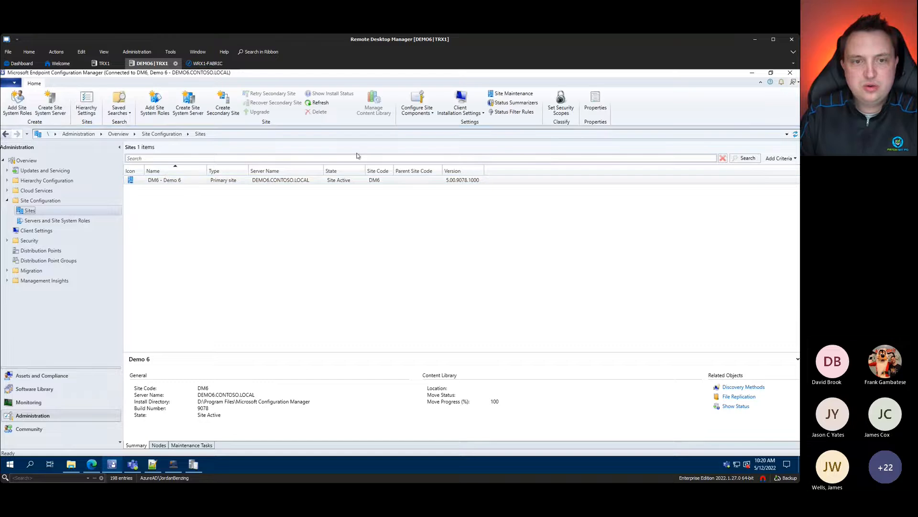
# Step: Check the Software Update Point's third-party certificate thumbprint matches, then cancel and minimize the console
pyautogui.click(417, 104)
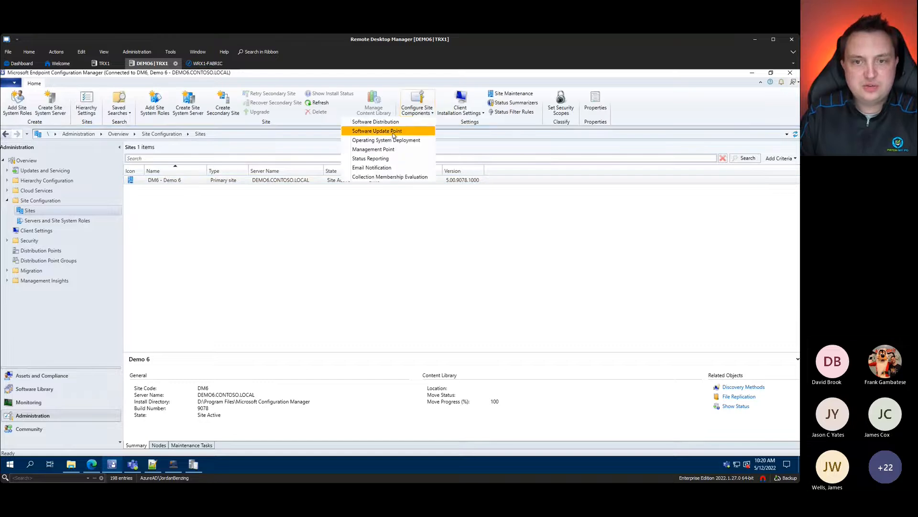
pyautogui.click(394, 132)
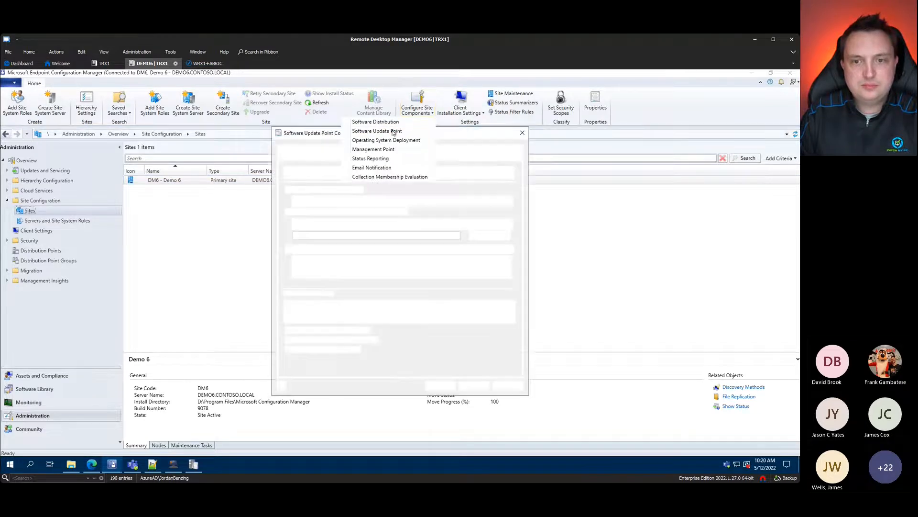
pyautogui.click(296, 152)
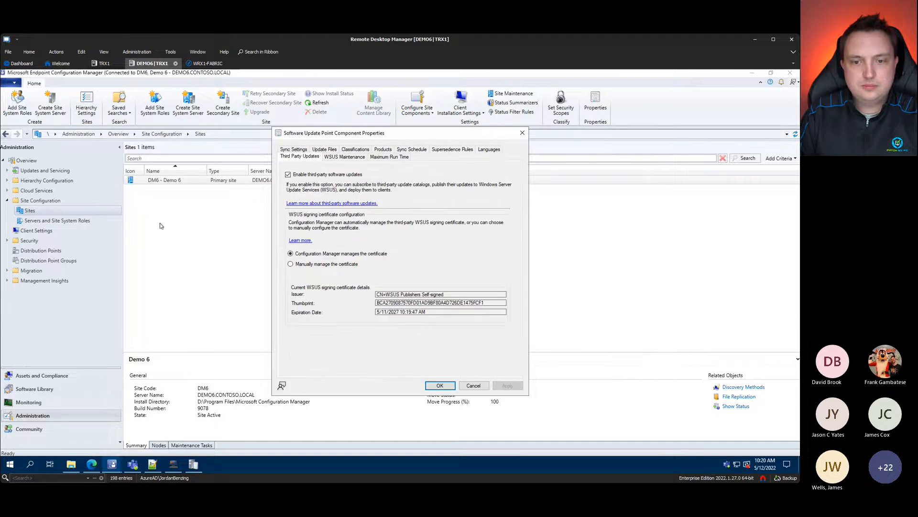
pyautogui.hotkey('ctrl', '1')
pyautogui.moveTo(275, 285); pyautogui.dragTo(287, 285)
pyautogui.press('Escape')
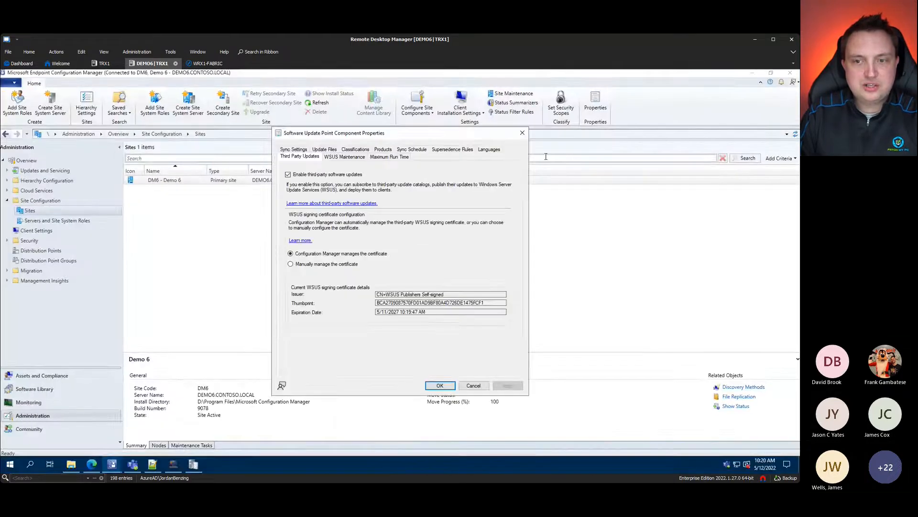
pyautogui.click(524, 133)
pyautogui.click(749, 72)
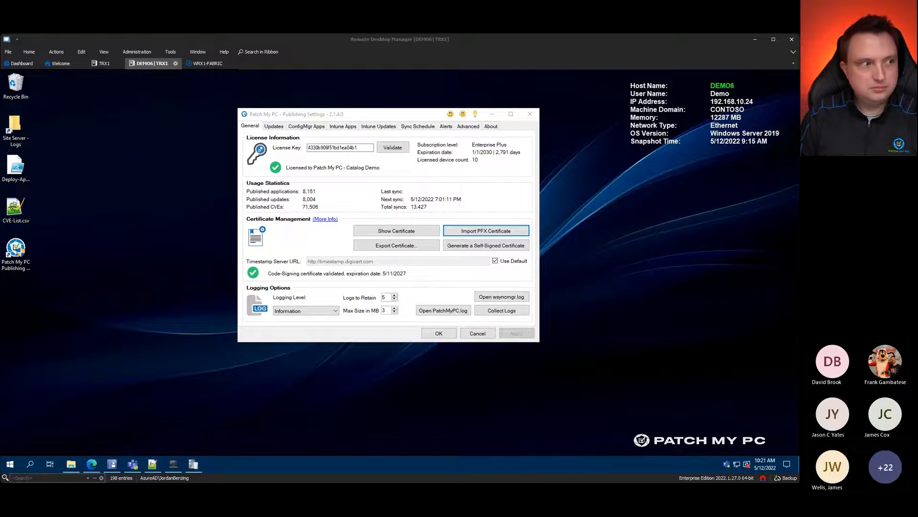
pyautogui.click(145, 374)
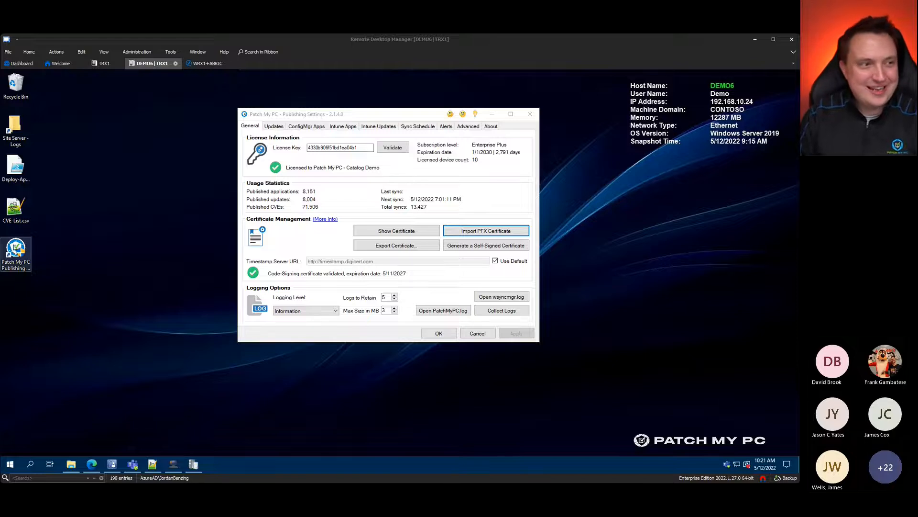
pyautogui.click(127, 344)
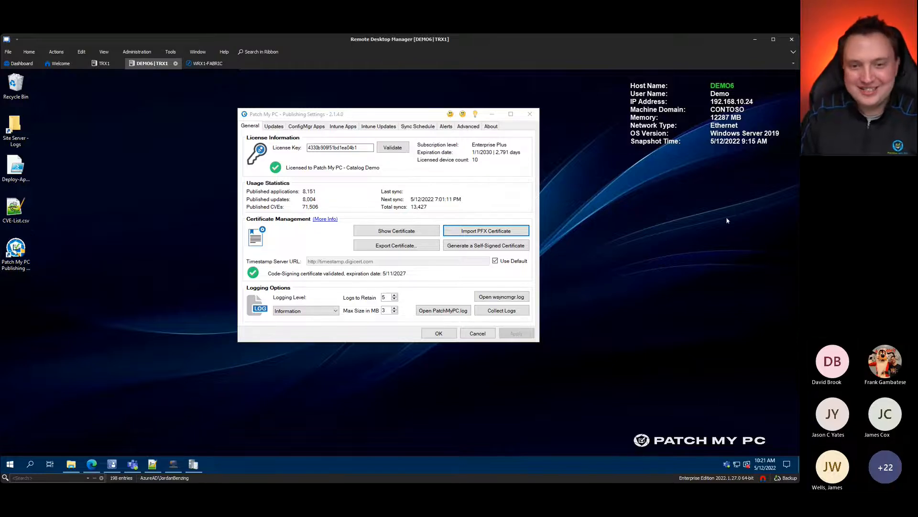
# Step: Show the Updates page and scroll through the third-party product catalogue
pyautogui.click(279, 128)
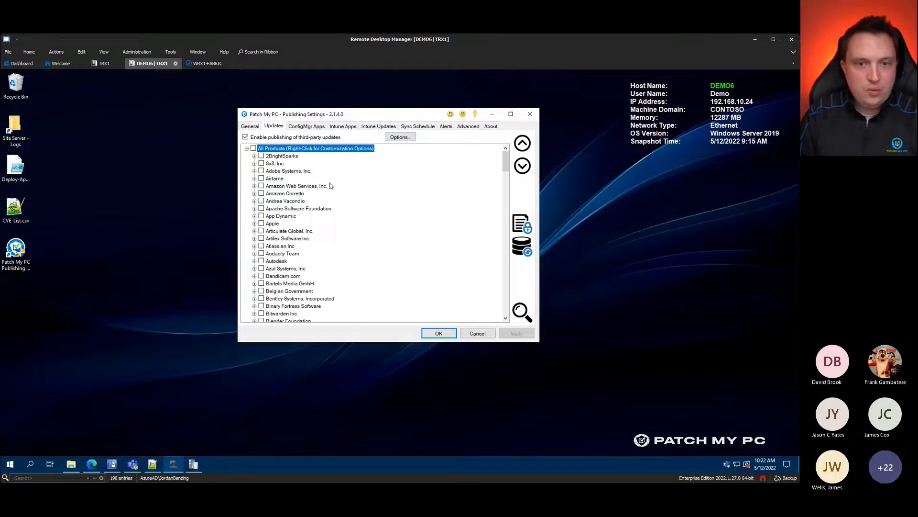
pyautogui.scroll(-5, 307, 157)
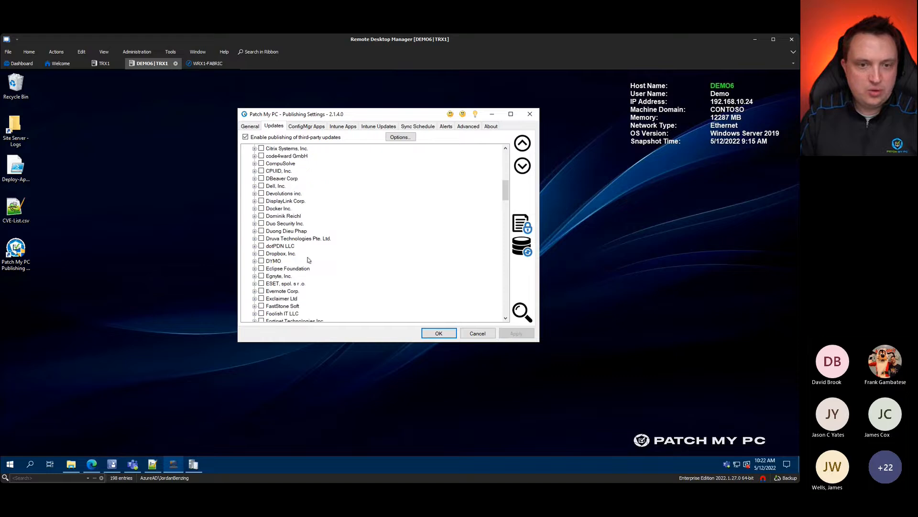
pyautogui.scroll(5, 303, 263)
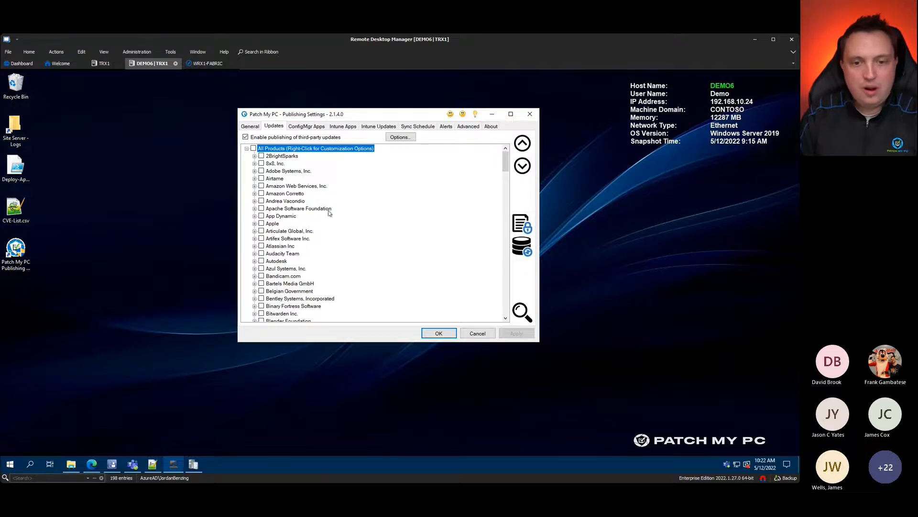
pyautogui.scroll(-8, 321, 199)
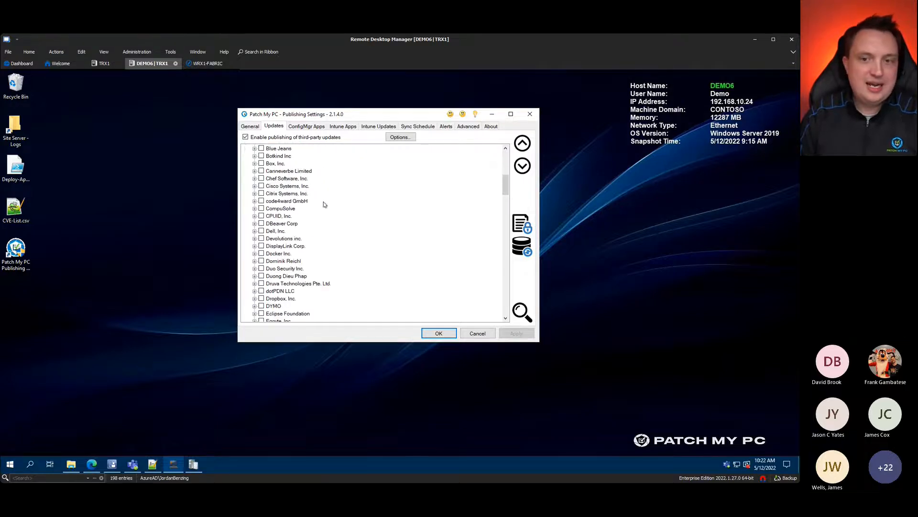
pyautogui.scroll(8, 324, 204)
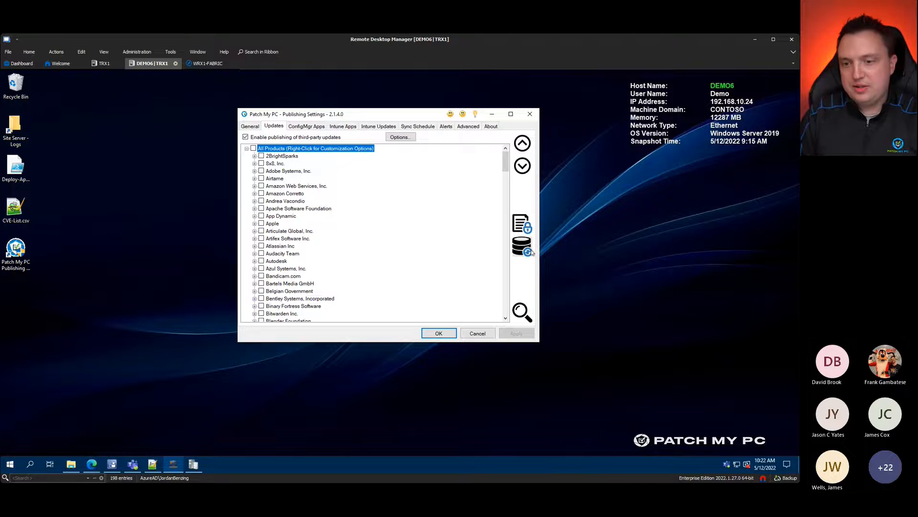
# Step: Point out the button that scans the database for installed applications
pyautogui.hotkey('ctrl', '1')
pyautogui.click(555, 247)
pyautogui.moveTo(518, 239); pyautogui.dragTo(599, 209)
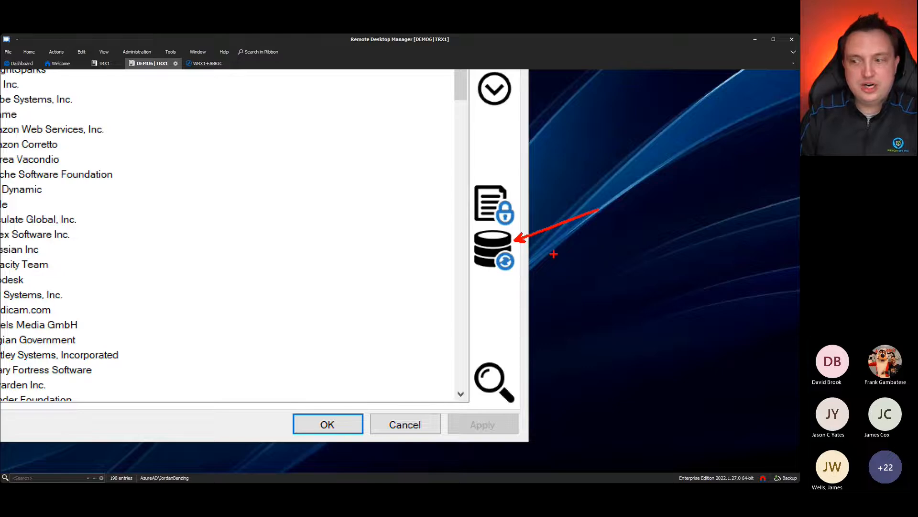
pyautogui.press('Escape')
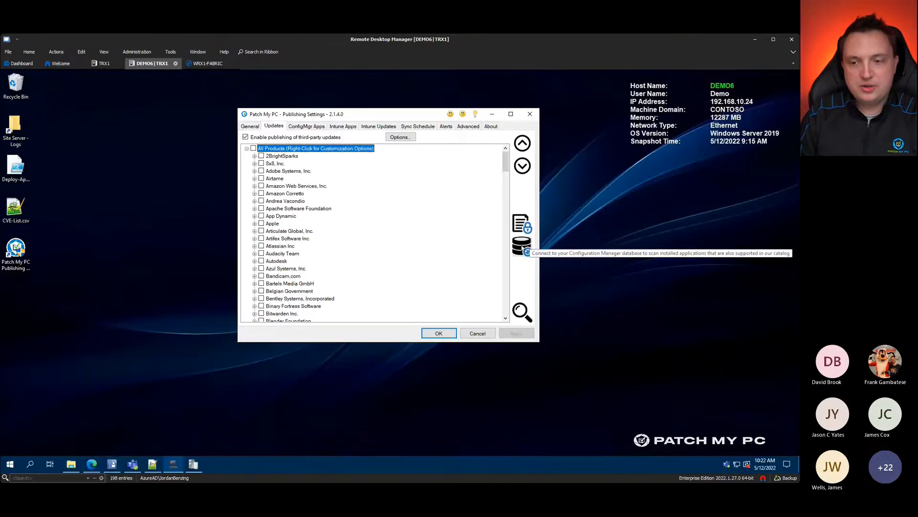
# Step: Scan the ConfigMgr database and mark the server and database names in the scan dialog
pyautogui.click(522, 248)
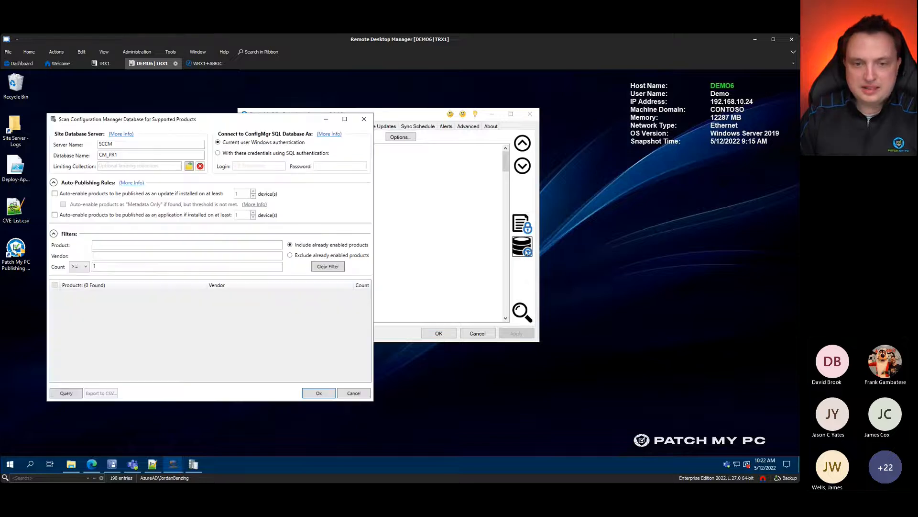
pyautogui.moveTo(160, 122); pyautogui.dragTo(387, 124)
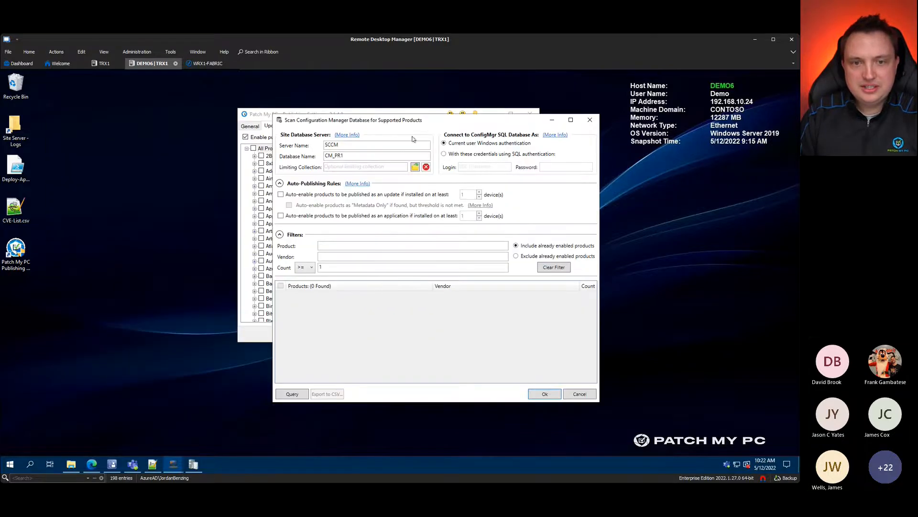
pyautogui.hotkey('ctrl', '1')
pyautogui.moveTo(277, 151); pyautogui.dragTo(294, 152)
pyautogui.moveTo(185, 177); pyautogui.dragTo(251, 178)
pyautogui.moveTo(163, 192); pyautogui.dragTo(234, 194)
pyautogui.press('Escape')
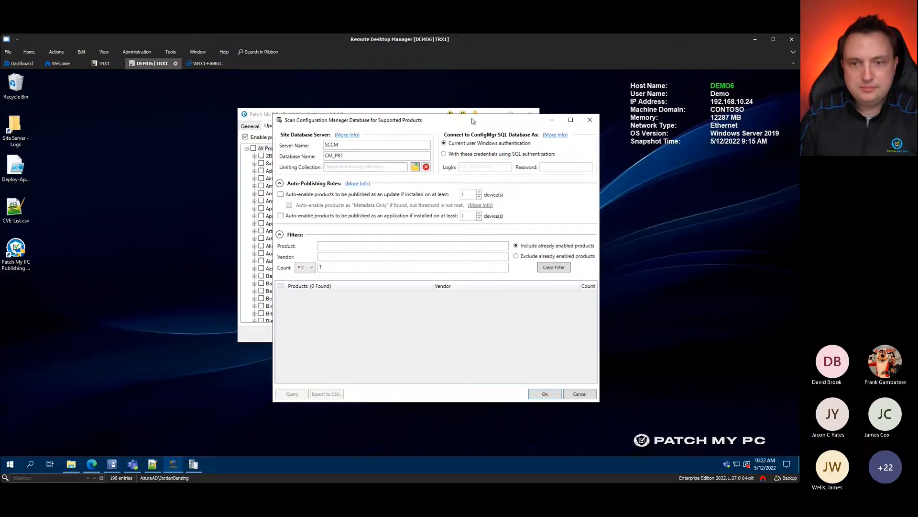
# Step: Sort products by Count descending and highlight .NET Core Runtime, R For Windows, Slack, GPL Ghostscript
pyautogui.click(536, 259)
pyautogui.click(536, 259)
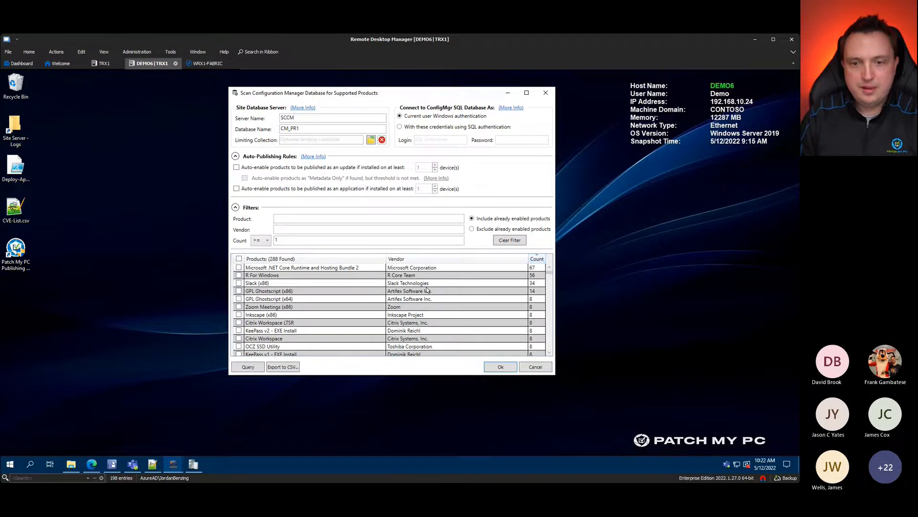
pyautogui.hotkey('ctrl', '1')
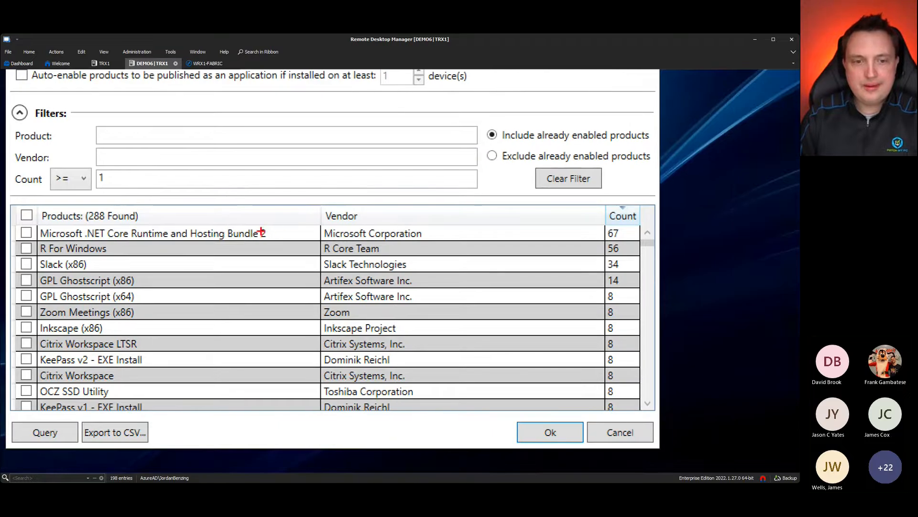
pyautogui.moveTo(276, 234); pyautogui.dragTo(291, 202)
pyautogui.moveTo(110, 250); pyautogui.dragTo(131, 242)
pyautogui.moveTo(93, 266); pyautogui.dragTo(113, 266)
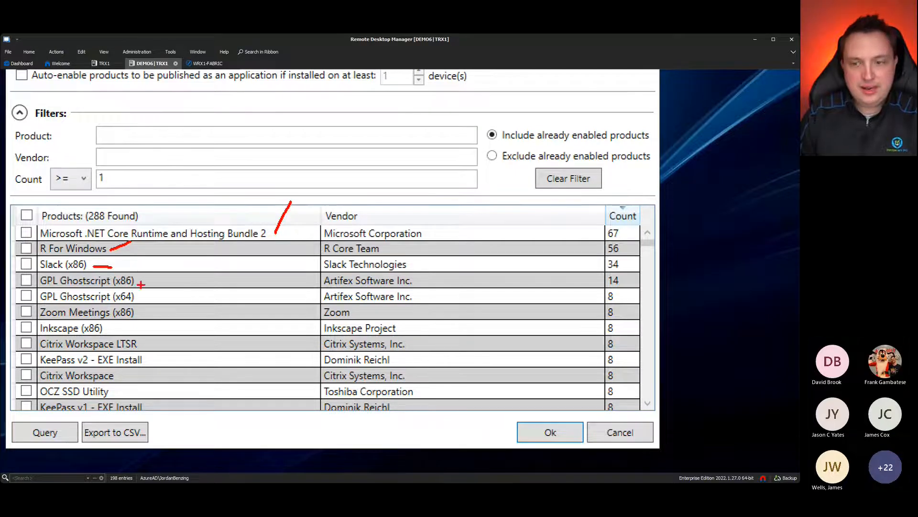
pyautogui.moveTo(141, 288); pyautogui.dragTo(172, 278)
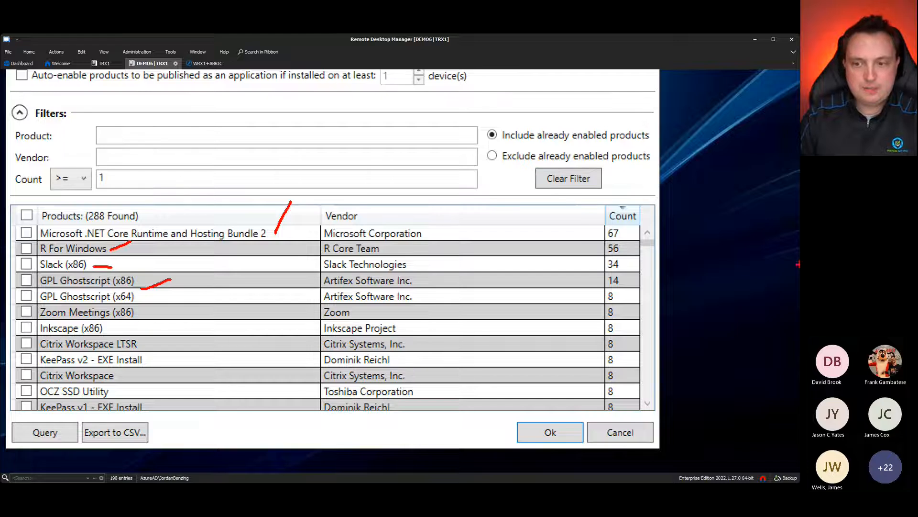
pyautogui.moveTo(438, 233); pyautogui.dragTo(471, 218)
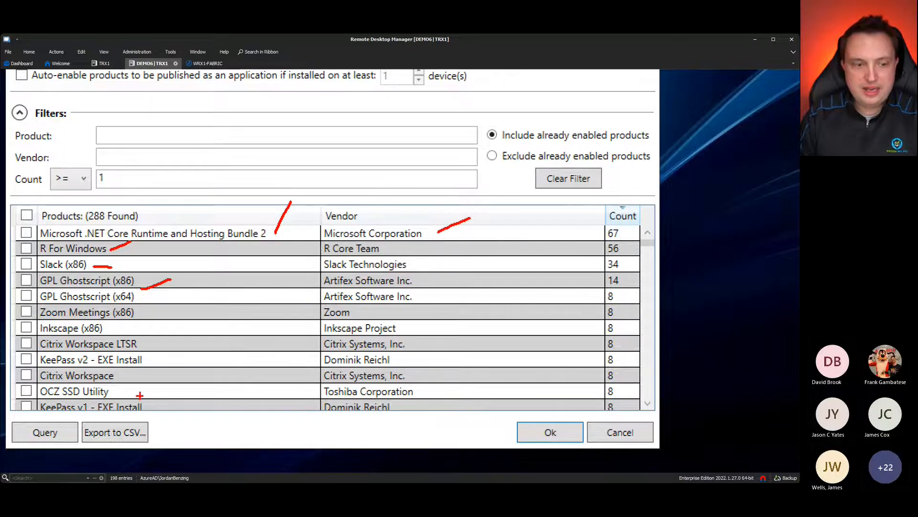
pyautogui.press('Escape')
pyautogui.scroll(-15, 383, 334)
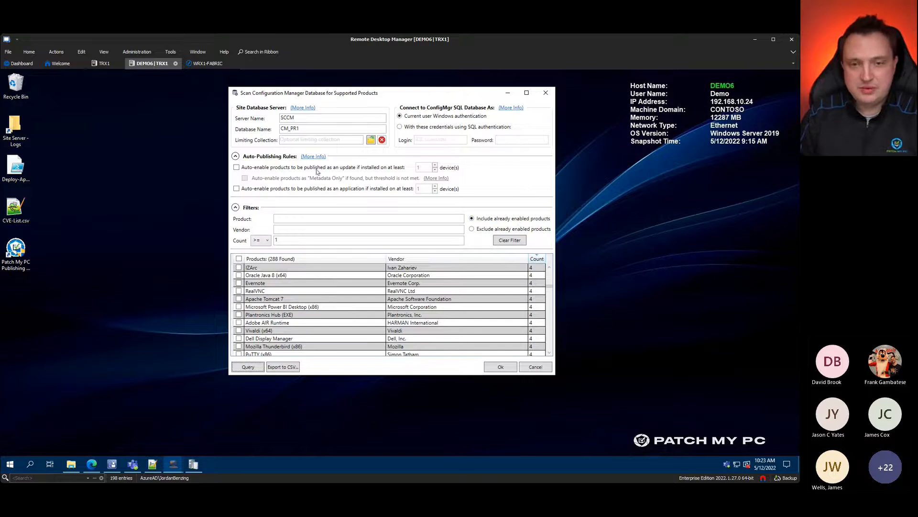
# Step: Highlight the Auto-Publishing Rules and device count thresholds, then cancel the scan dialog
pyautogui.hotkey('ctrl', '1')
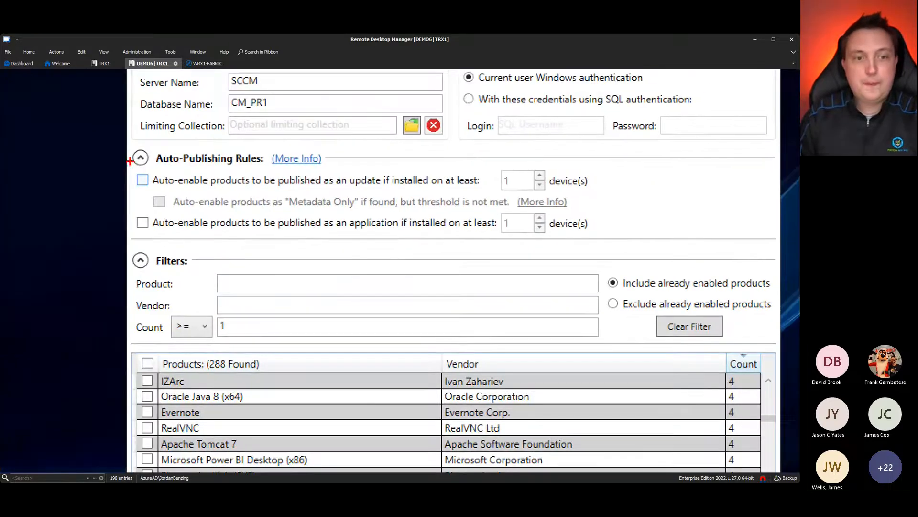
pyautogui.moveTo(124, 143)
pyautogui.mouseDown()
pyautogui.moveTo(322, 208)
pyautogui.moveTo(639, 244)
pyautogui.mouseUp()
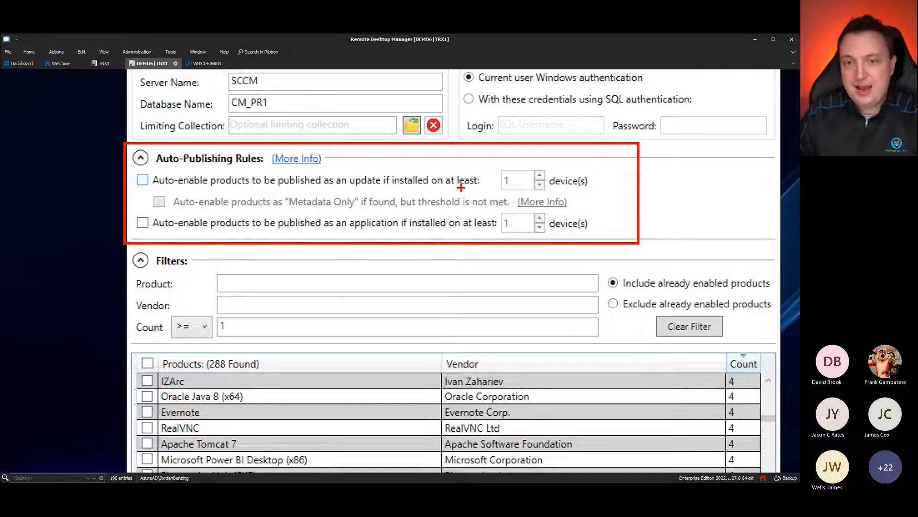
pyautogui.moveTo(142, 194); pyautogui.dragTo(189, 187)
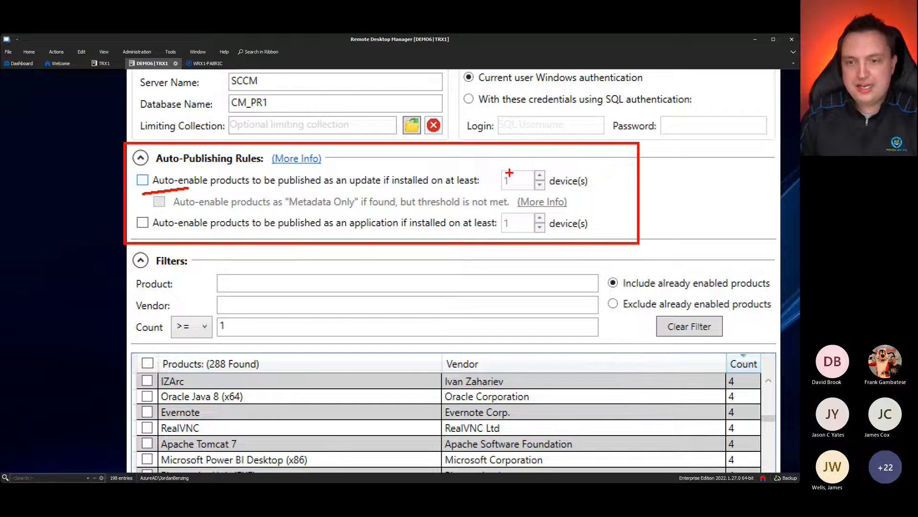
pyautogui.moveTo(542, 163)
pyautogui.mouseDown()
pyautogui.moveTo(516, 181)
pyautogui.moveTo(517, 221)
pyautogui.mouseUp()
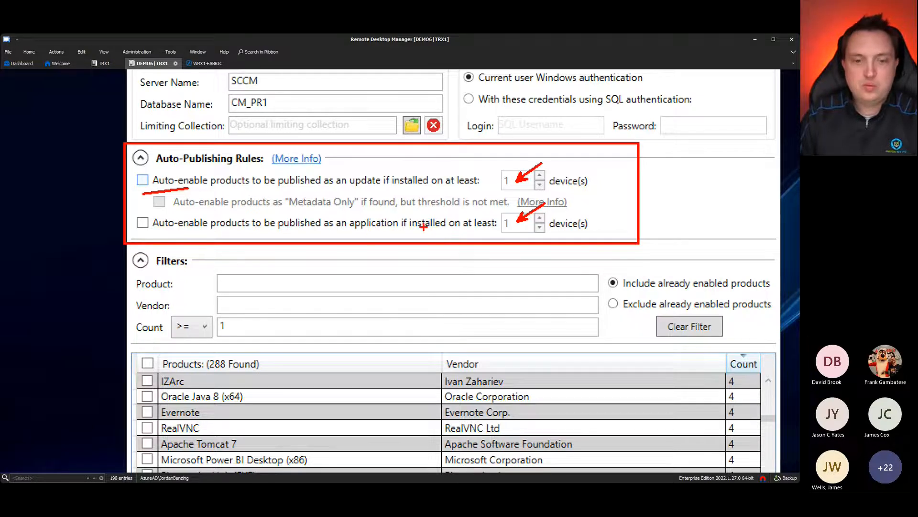
pyautogui.press('Escape')
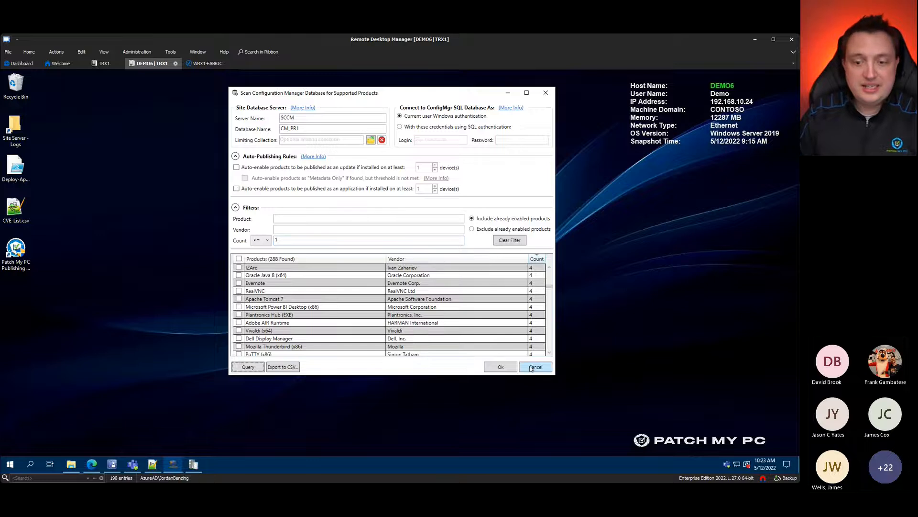
pyautogui.click(545, 371)
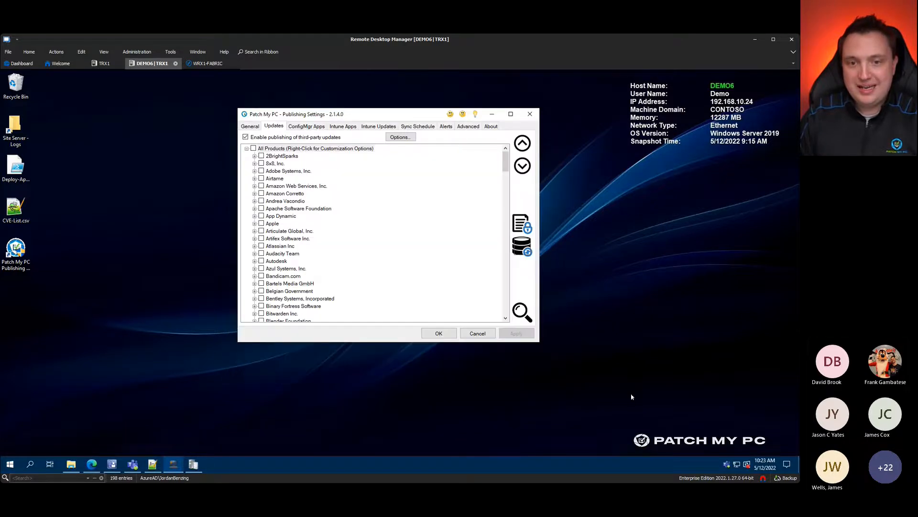
# Step: Open the Supported Products page in Edge and select its web address
pyautogui.click(98, 464)
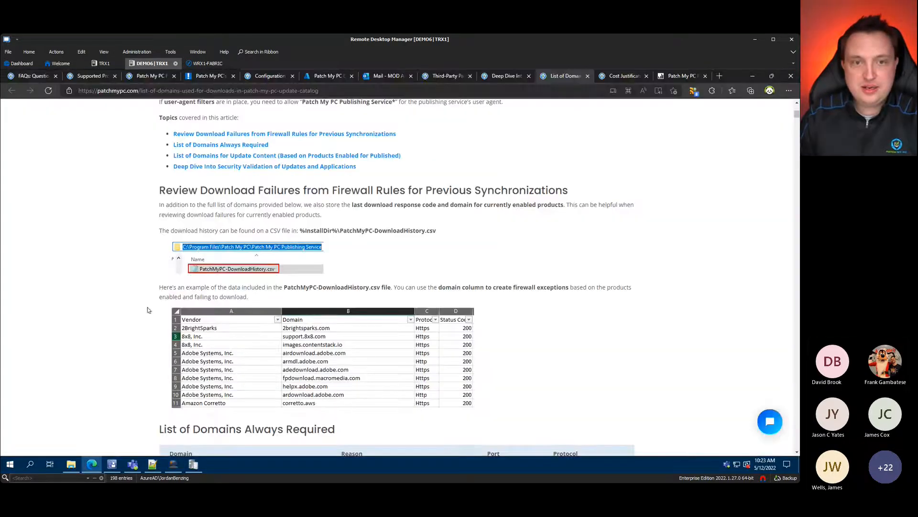
pyautogui.click(81, 78)
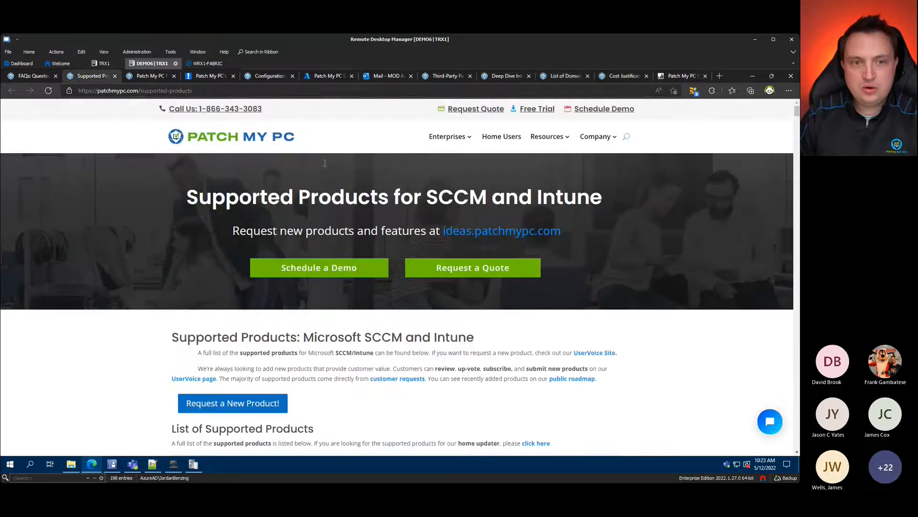
pyautogui.click(220, 91)
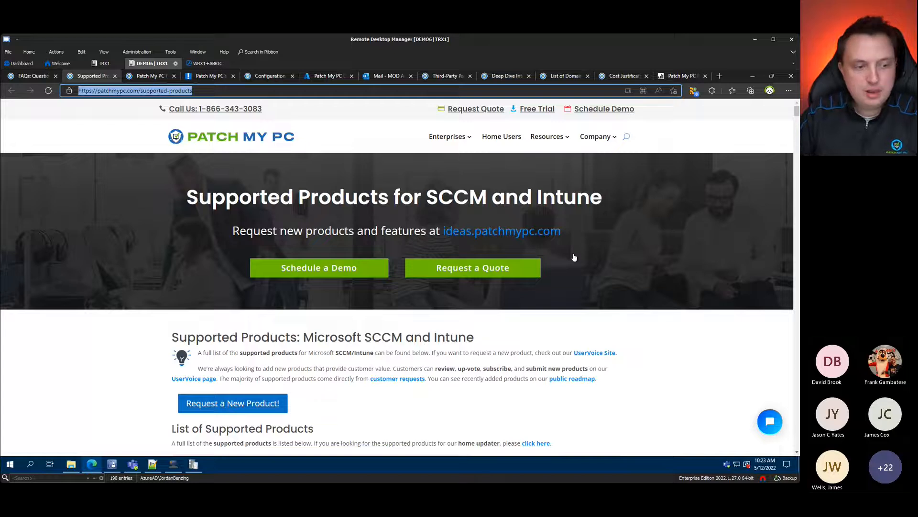
pyautogui.click(693, 324)
# Step: Scroll through the list of 660 supported products from 192 vendors
pyautogui.scroll(-1, 692, 324)
pyautogui.scroll(-20, 295, 303)
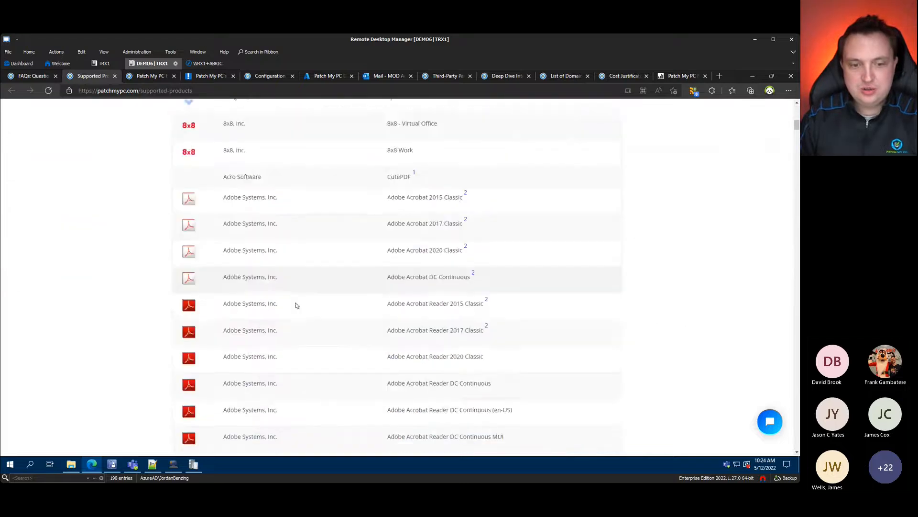
pyautogui.scroll(20, 352, 299)
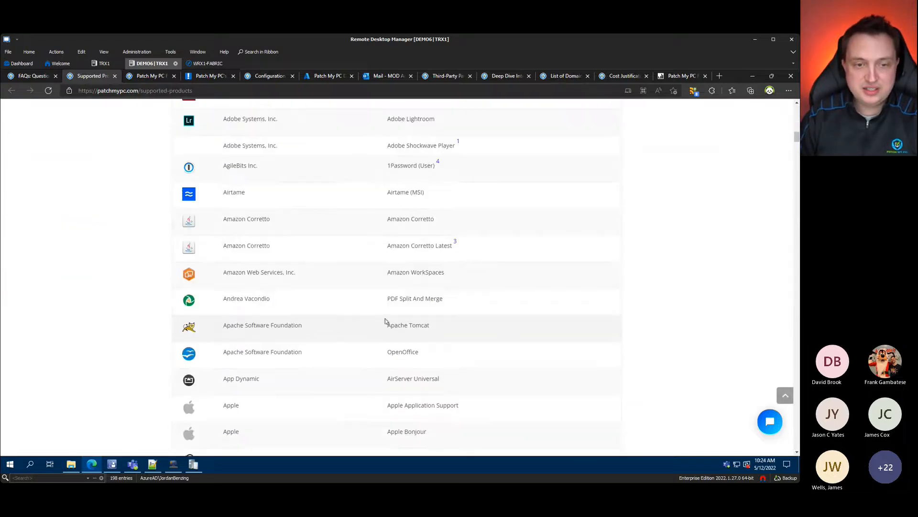
pyautogui.scroll(3, 388, 323)
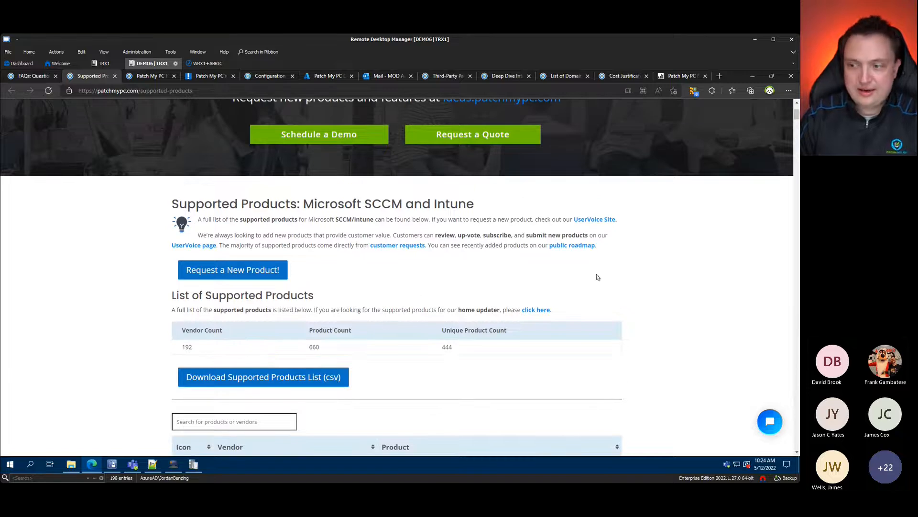
pyautogui.scroll(-1, 599, 309)
pyautogui.scroll(-2, 431, 325)
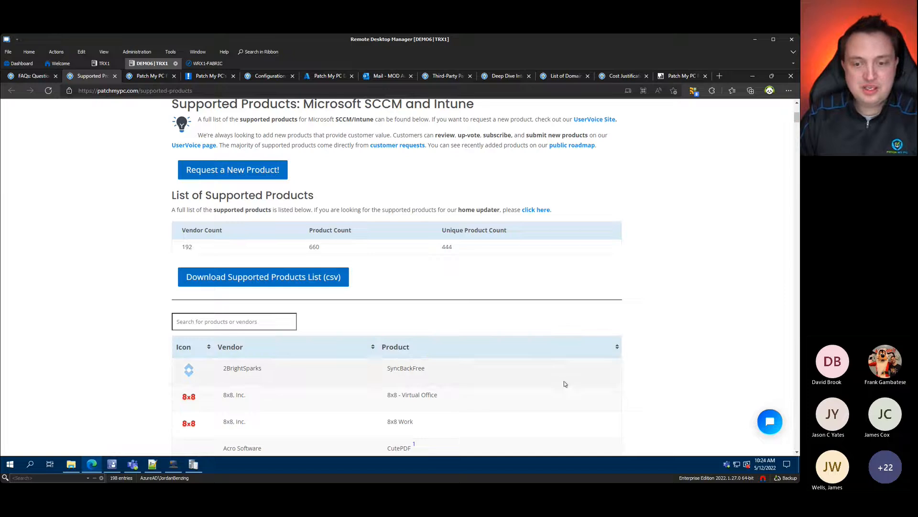
pyautogui.scroll(-3, 564, 381)
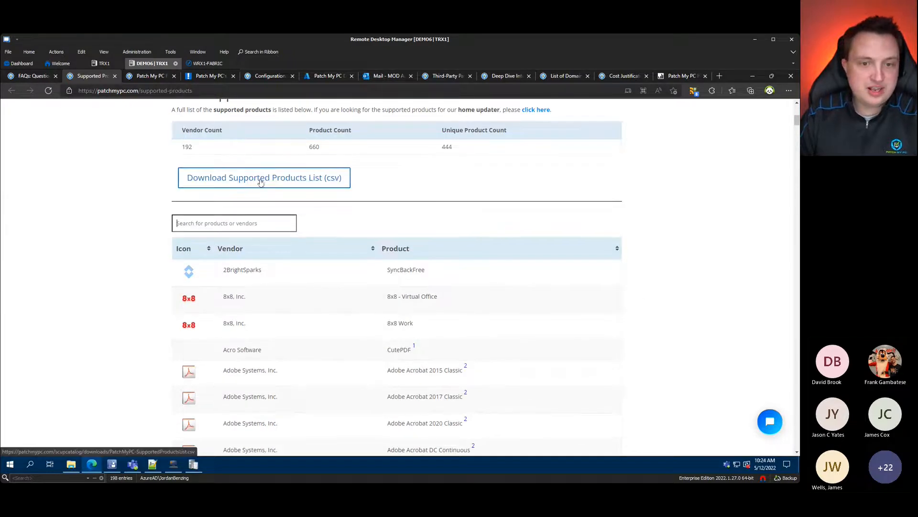
pyautogui.scroll(3, 310, 186)
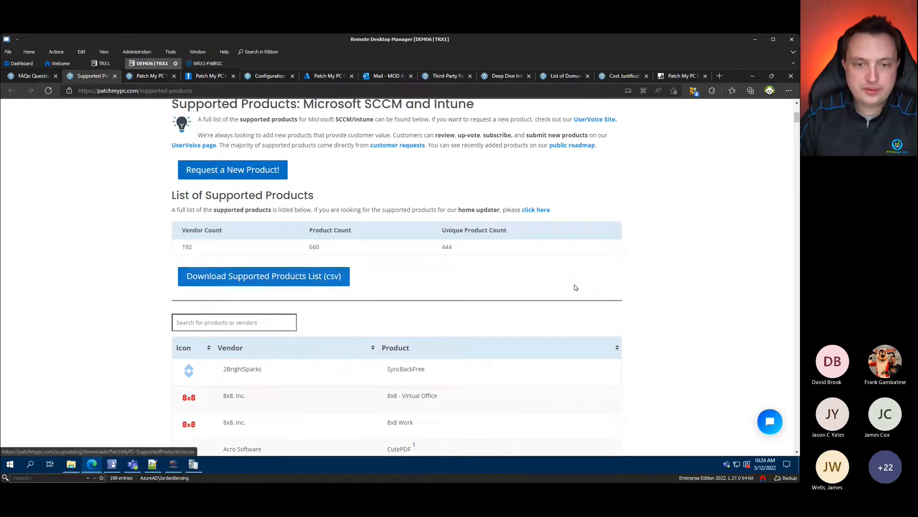
pyautogui.scroll(-8, 576, 290)
pyautogui.scroll(-15, 433, 299)
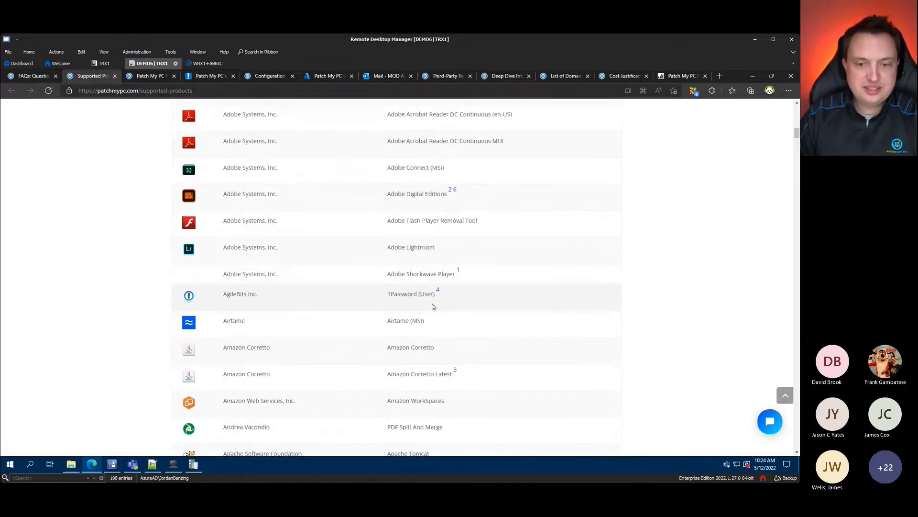
pyautogui.scroll(20, 396, 297)
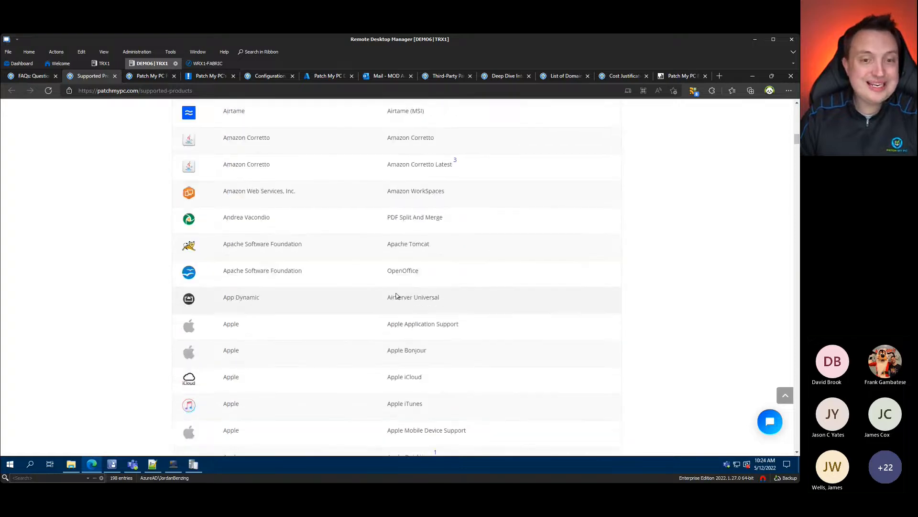
pyautogui.scroll(5, 387, 304)
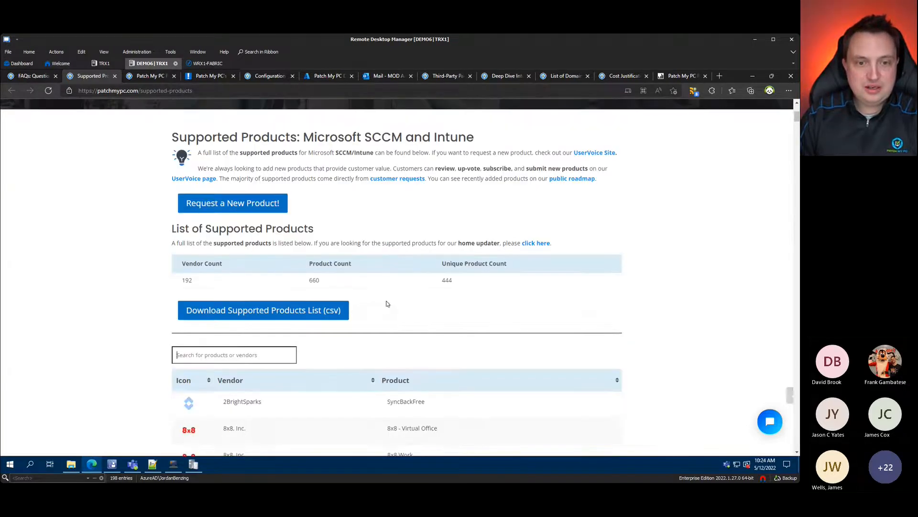
pyautogui.click(217, 272)
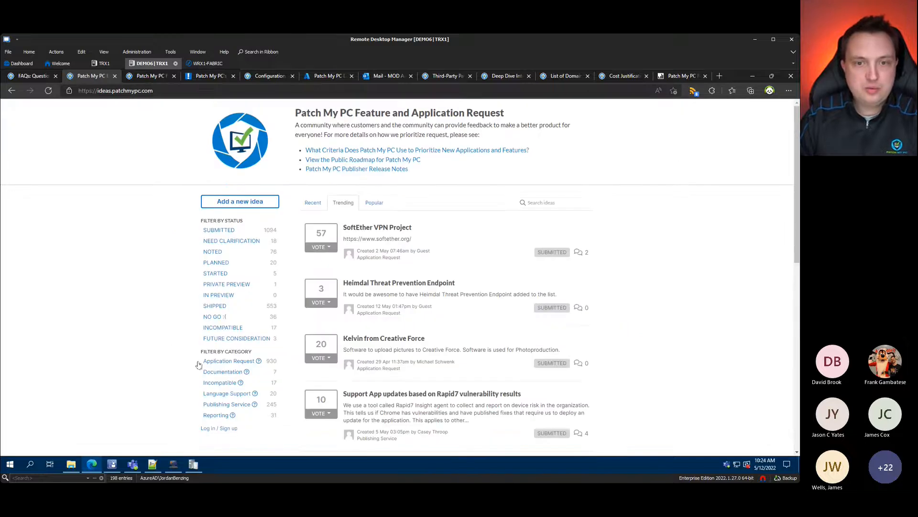
pyautogui.click(167, 91)
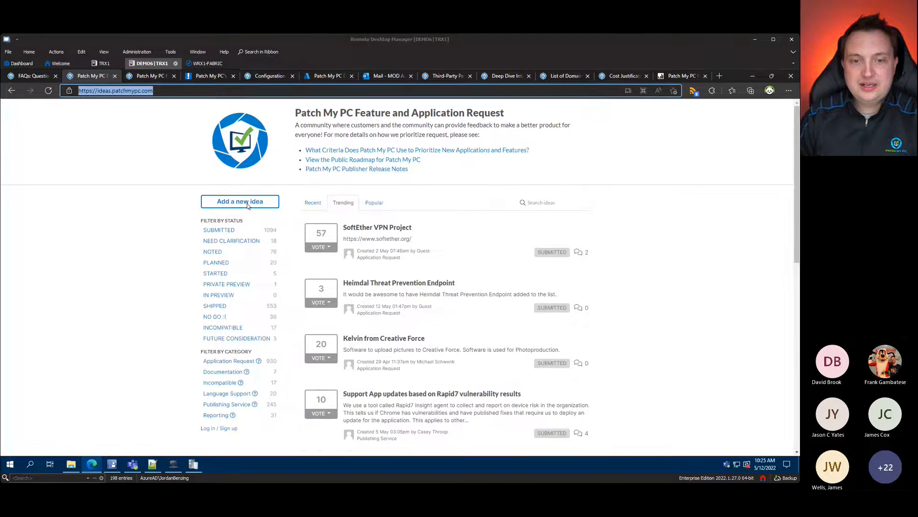
pyautogui.click(691, 240)
pyautogui.scroll(-15, 691, 241)
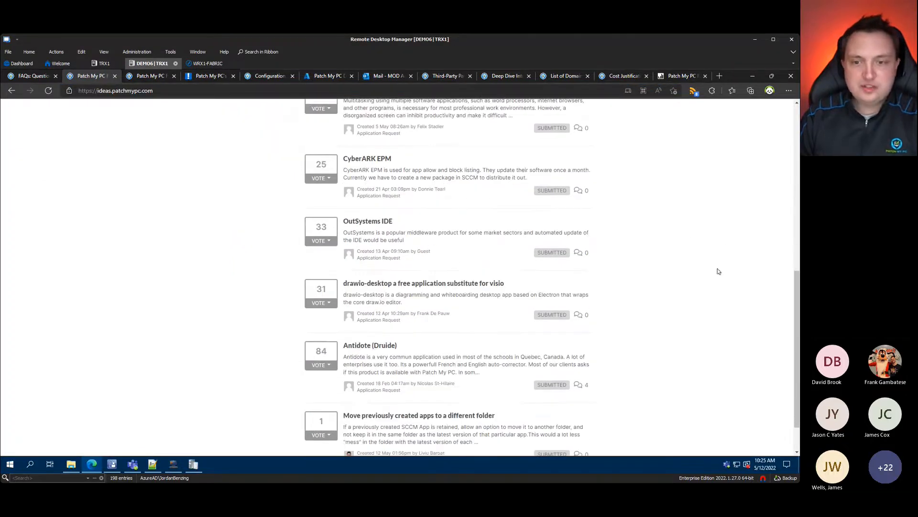
pyautogui.scroll(15, 718, 271)
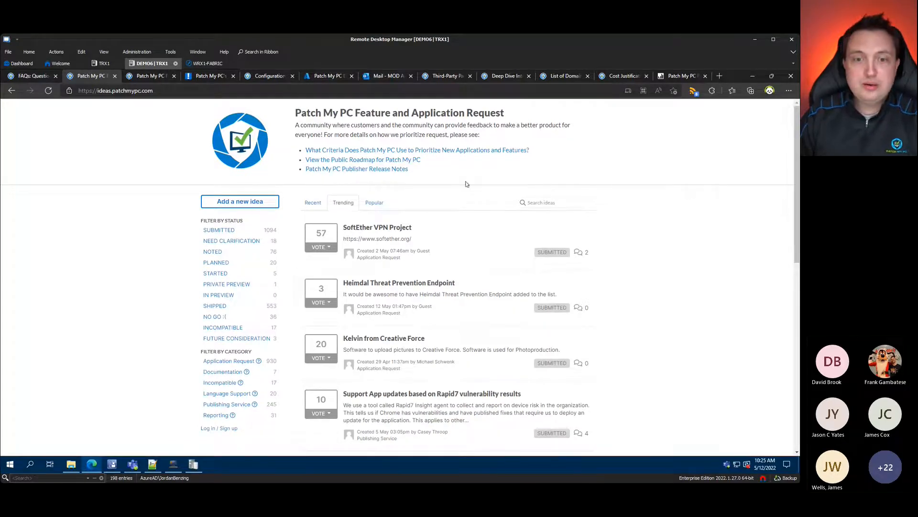
pyautogui.click(452, 151)
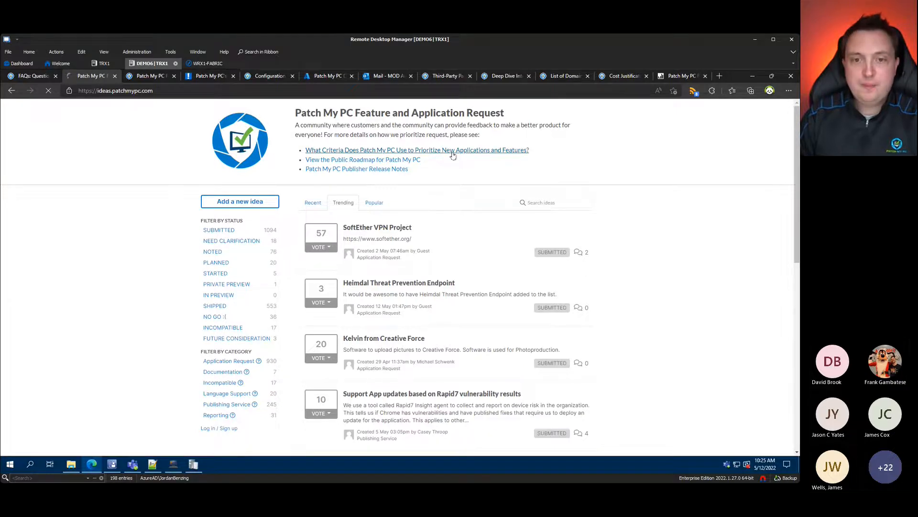
pyautogui.scroll(-1, 190, 306)
pyautogui.scroll(-10, 190, 306)
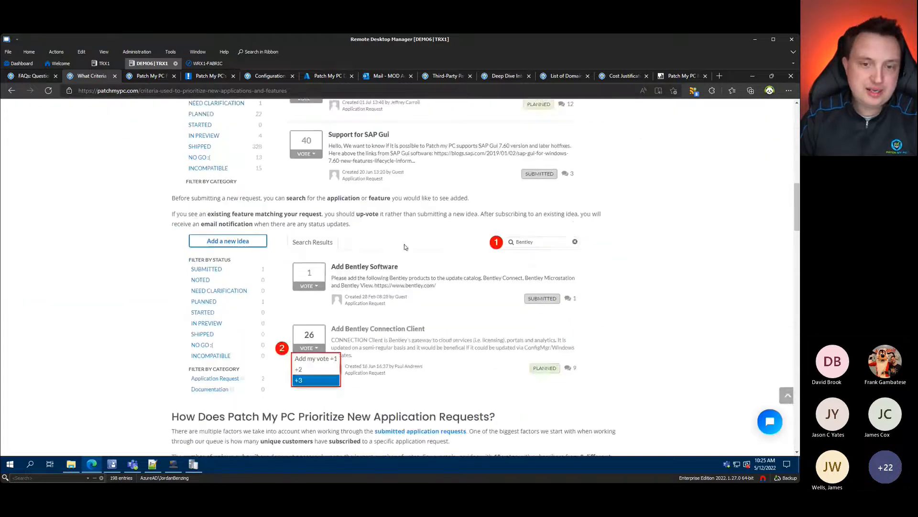
pyautogui.scroll(-4, 428, 257)
pyautogui.scroll(-16, 428, 257)
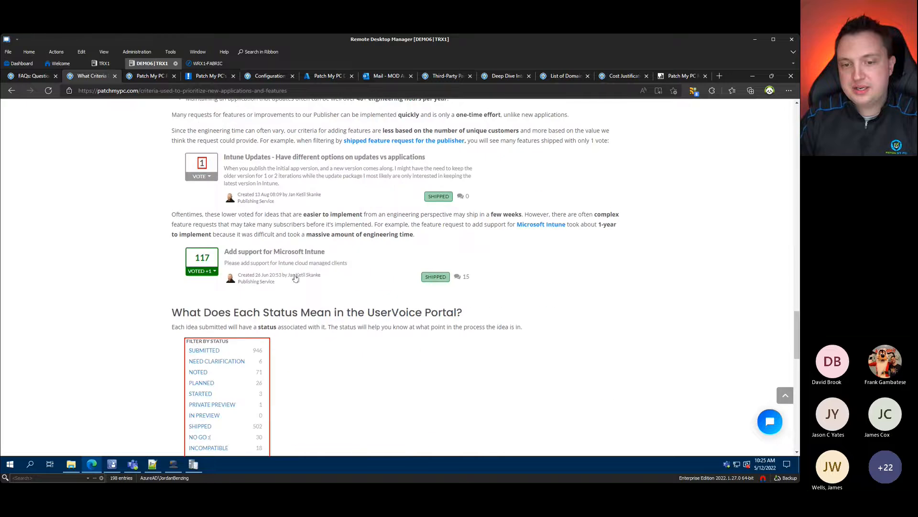
pyautogui.scroll(-4, 295, 278)
pyautogui.click(12, 90)
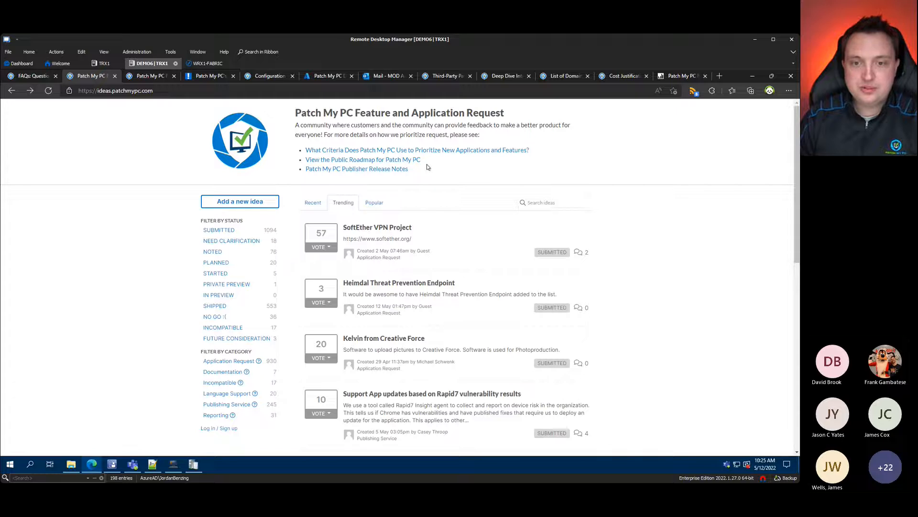
pyautogui.click(352, 162)
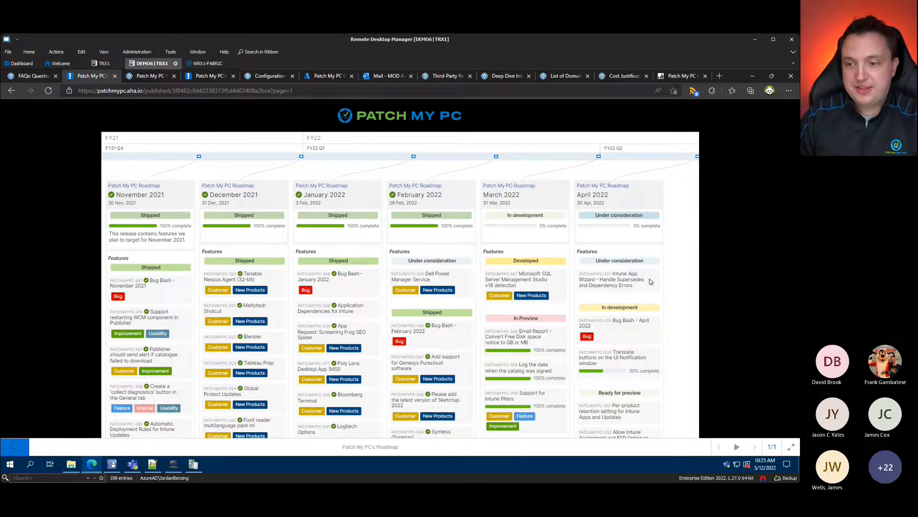
pyautogui.scroll(-2, 650, 281)
pyautogui.scroll(-3, 646, 280)
pyautogui.scroll(-2, 646, 276)
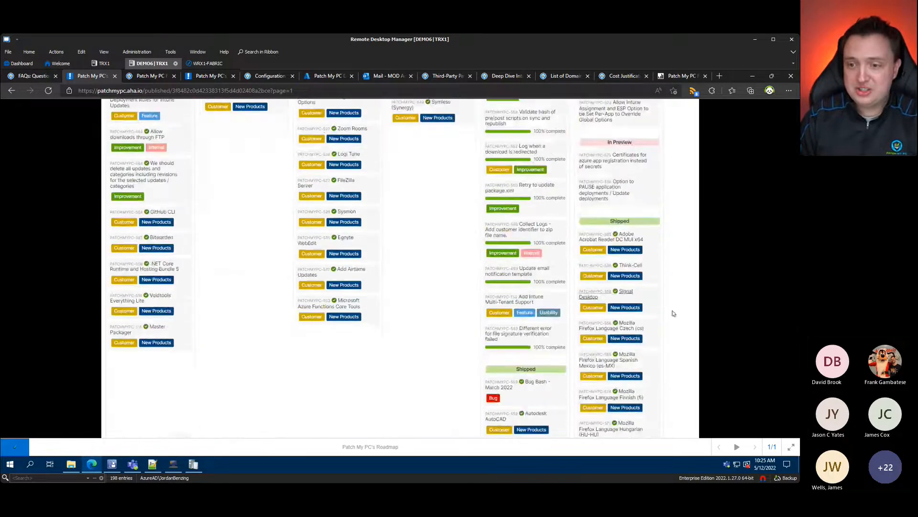
pyautogui.scroll(7, 649, 282)
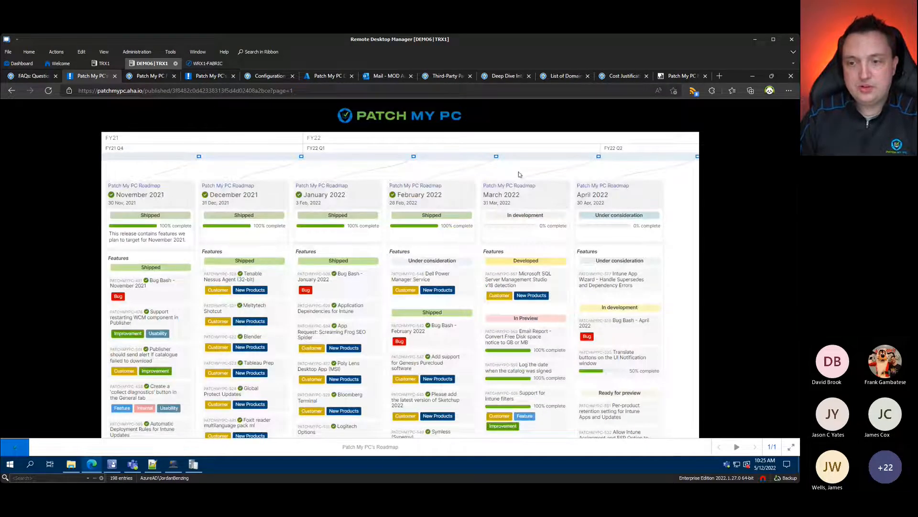
pyautogui.scroll(-3, 573, 287)
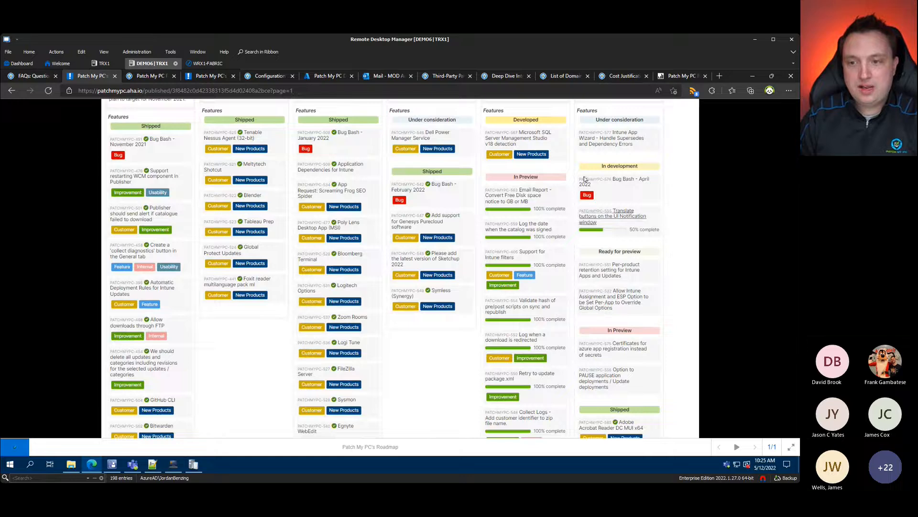
pyautogui.scroll(-5, 616, 434)
pyautogui.scroll(8, 616, 434)
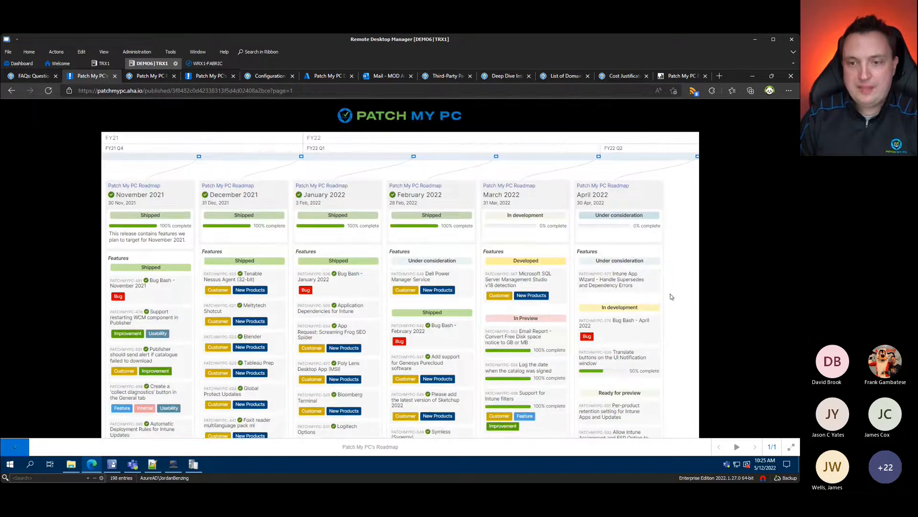
pyautogui.scroll(-5, 671, 296)
pyautogui.scroll(-5, 670, 305)
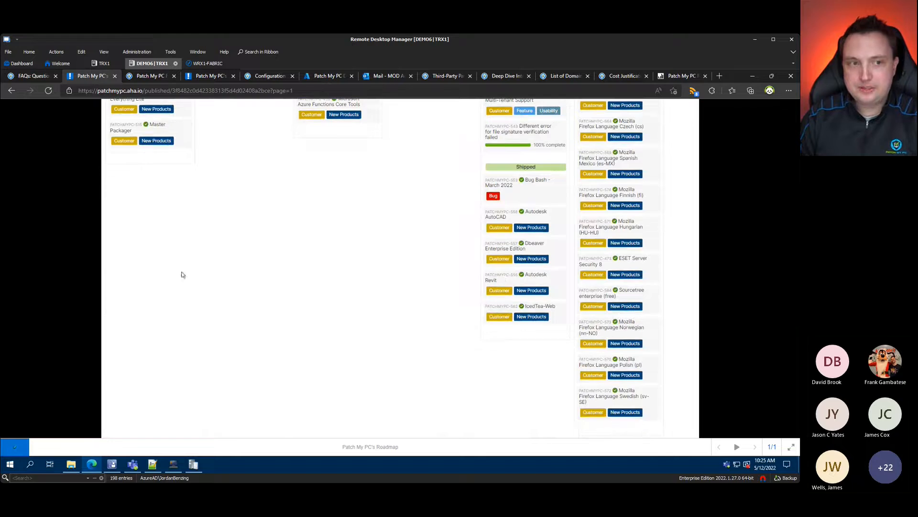
pyautogui.click(12, 90)
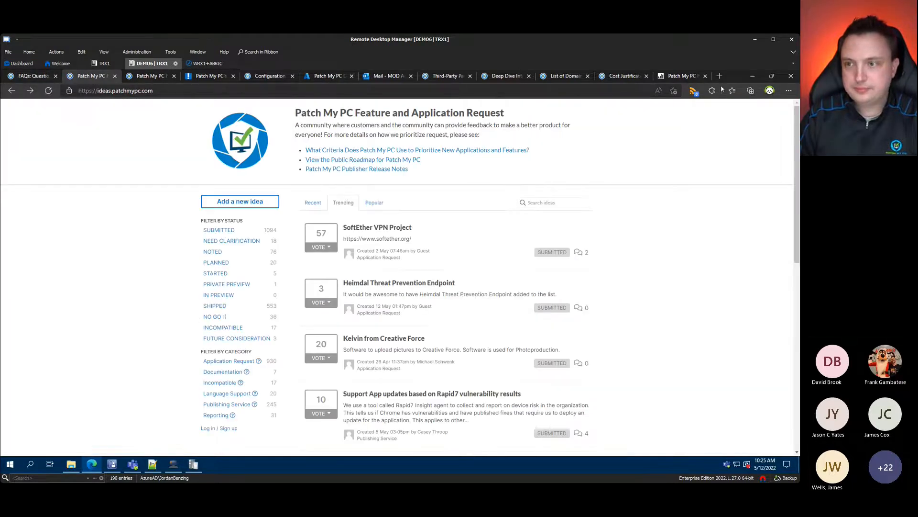
# Step: Minimize Edge and look over the All Products customization menu in Publishing Settings
pyautogui.click(751, 78)
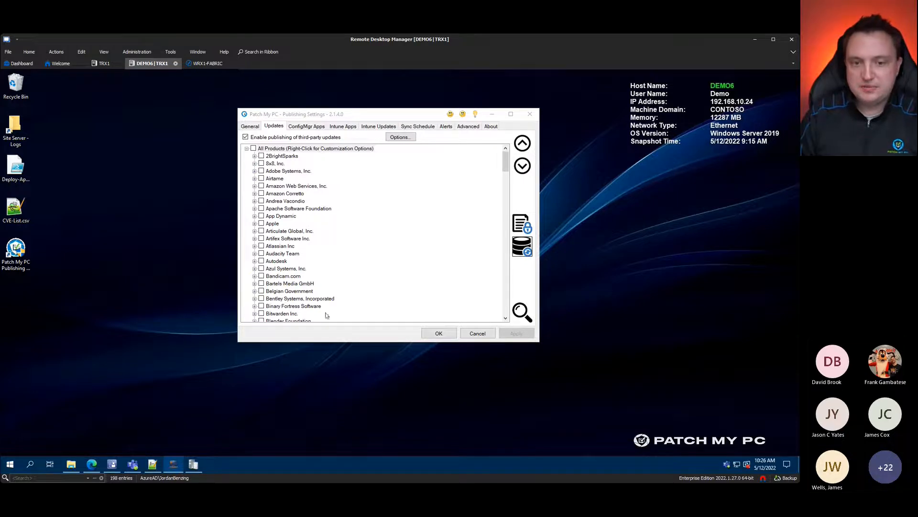
pyautogui.rightClick(323, 150)
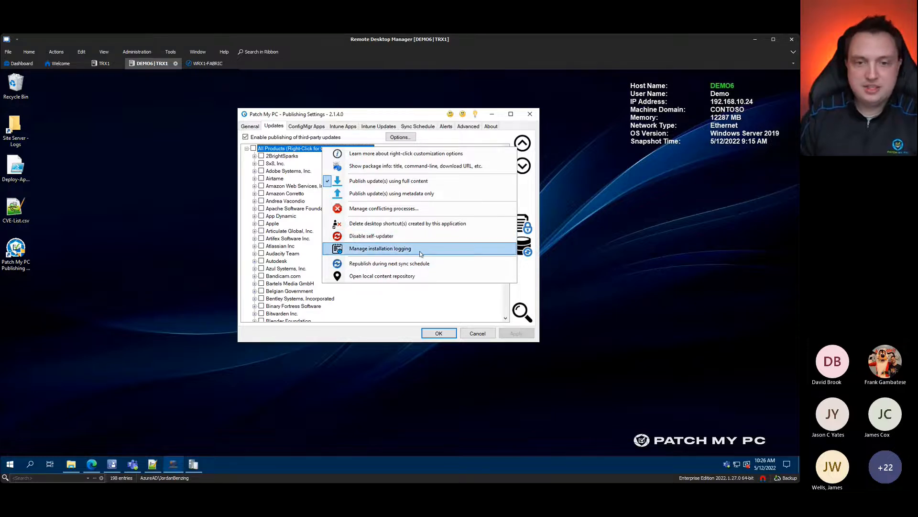
pyautogui.click(293, 151)
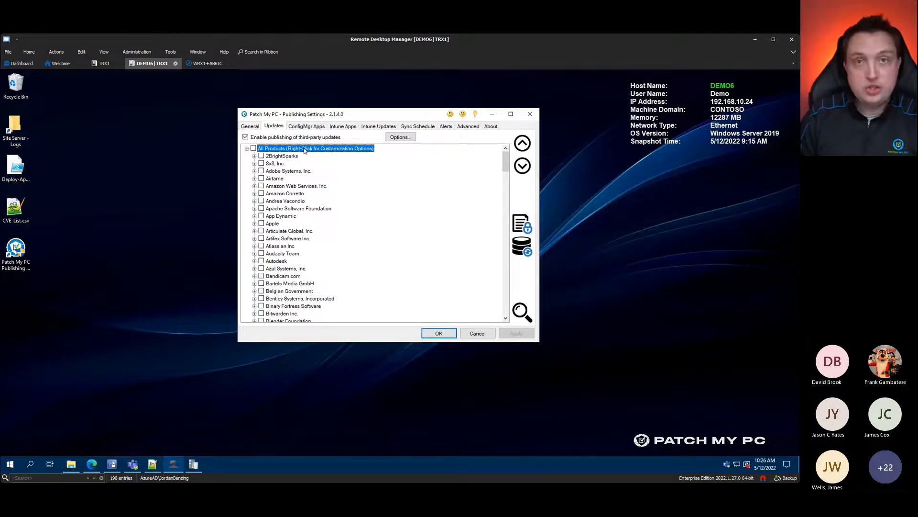
# Step: Enable All Products installation logging with verbose MSI logs and computer-name prefix, apply, and verify
pyautogui.rightClick(304, 150)
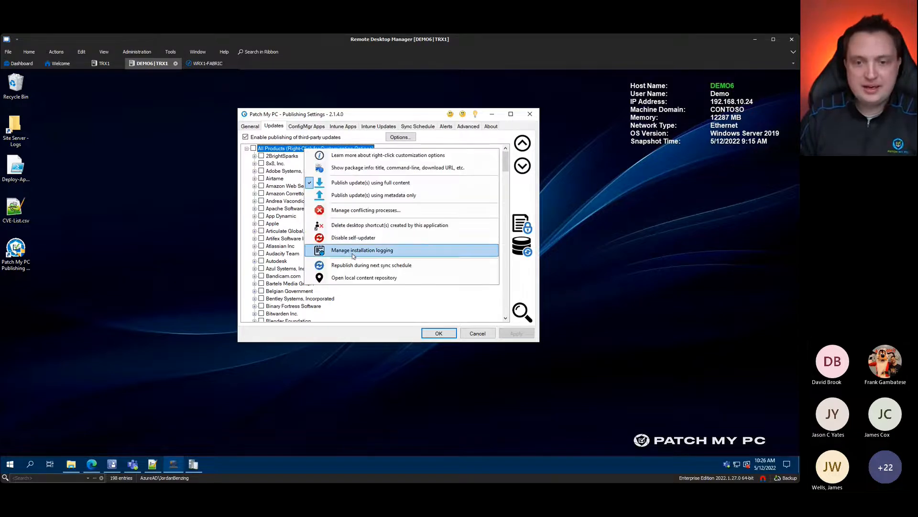
pyautogui.click(335, 248)
pyautogui.click(316, 197)
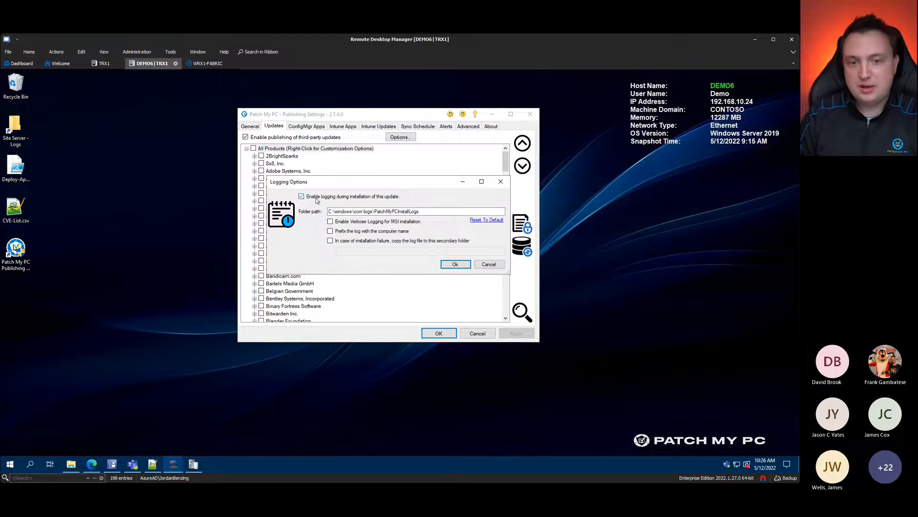
pyautogui.click(329, 221)
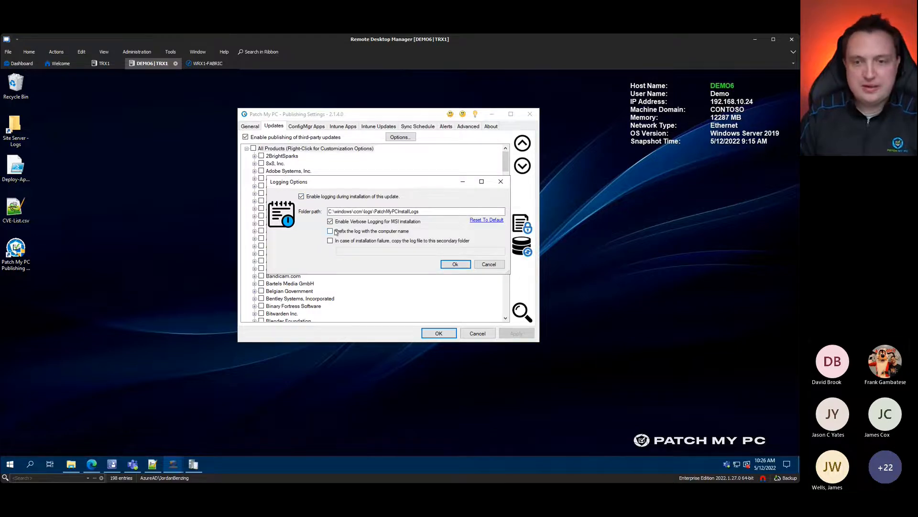
pyautogui.click(336, 231)
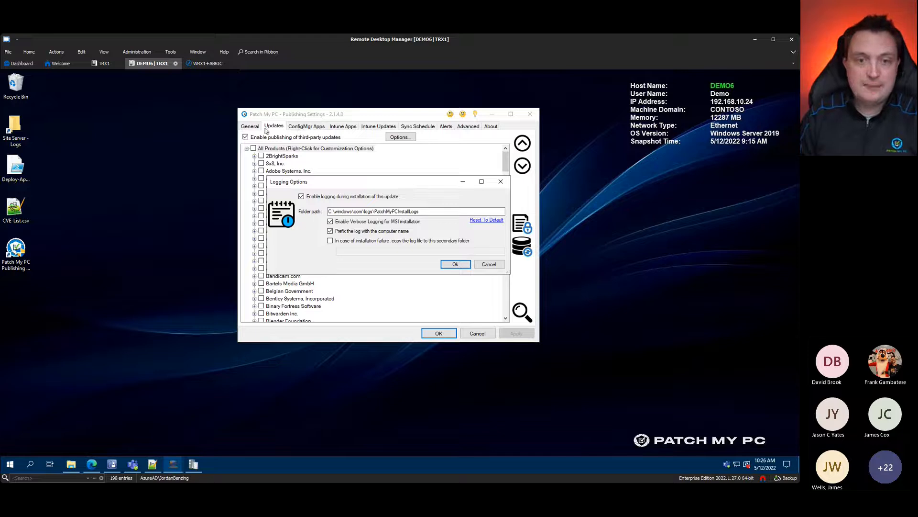
pyautogui.click(452, 264)
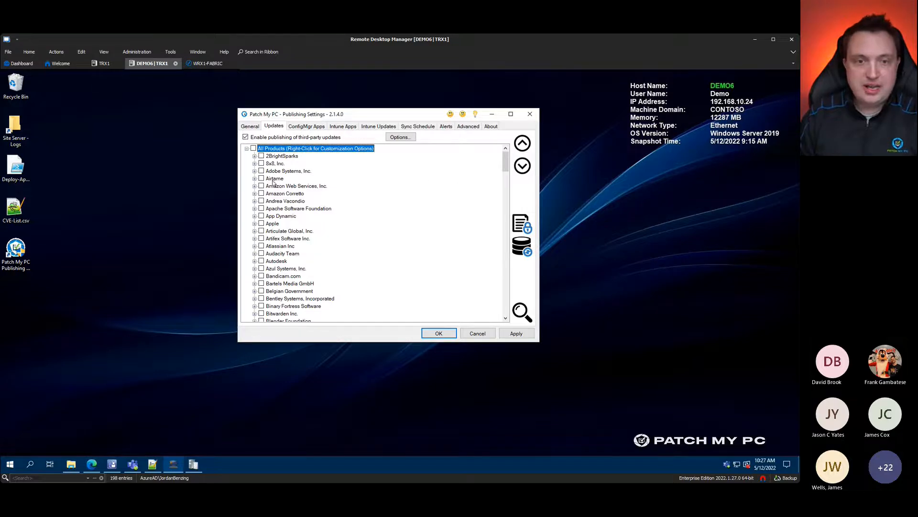
pyautogui.click(516, 333)
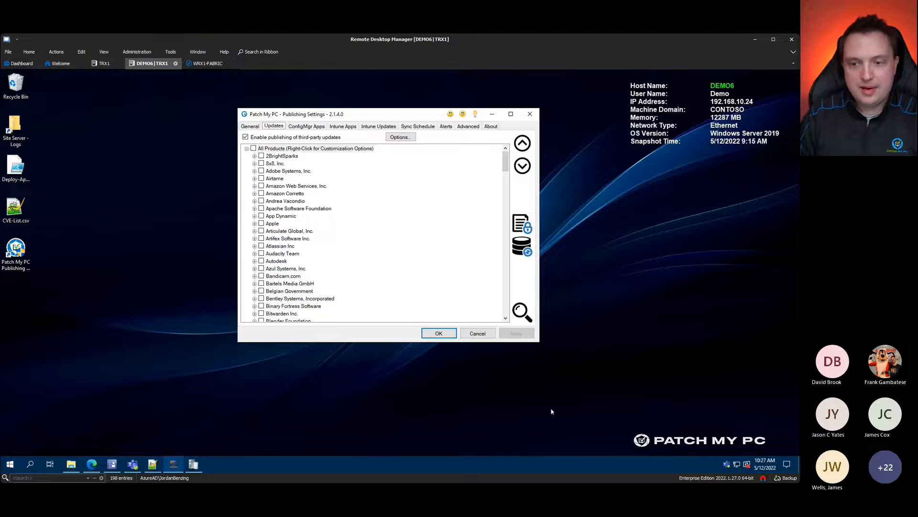
pyautogui.rightClick(318, 149)
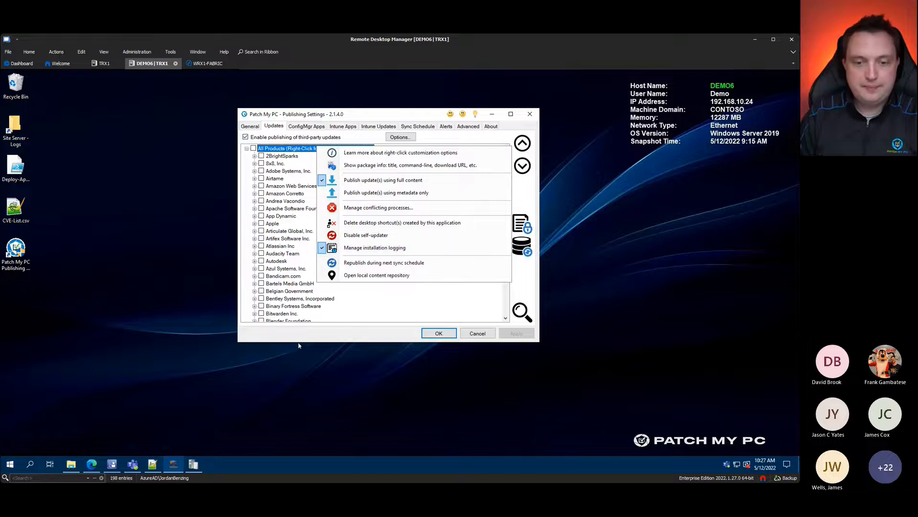
pyautogui.click(305, 361)
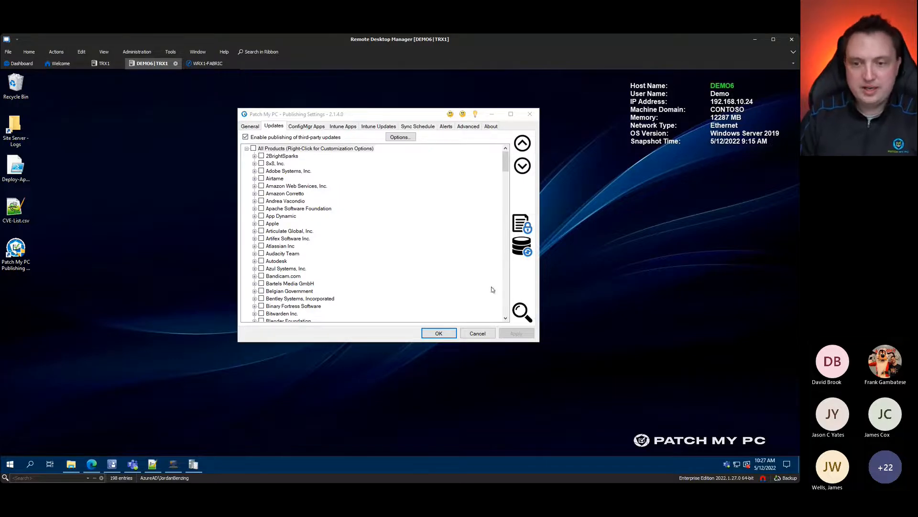
# Step: Search 'notepad', tick Notepad++ (x64) (Full Content) under Notepad++ Team, and apply
pyautogui.click(519, 277)
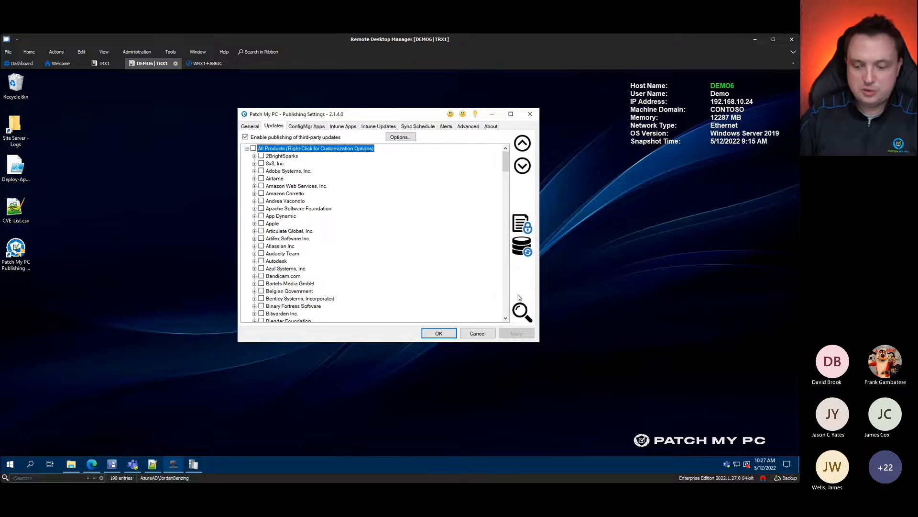
pyautogui.click(519, 298)
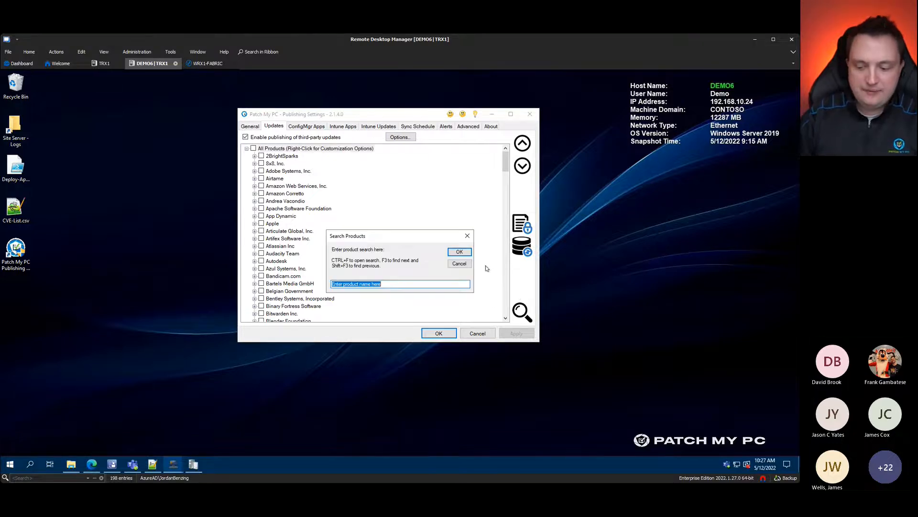
pyautogui.write('notepad')
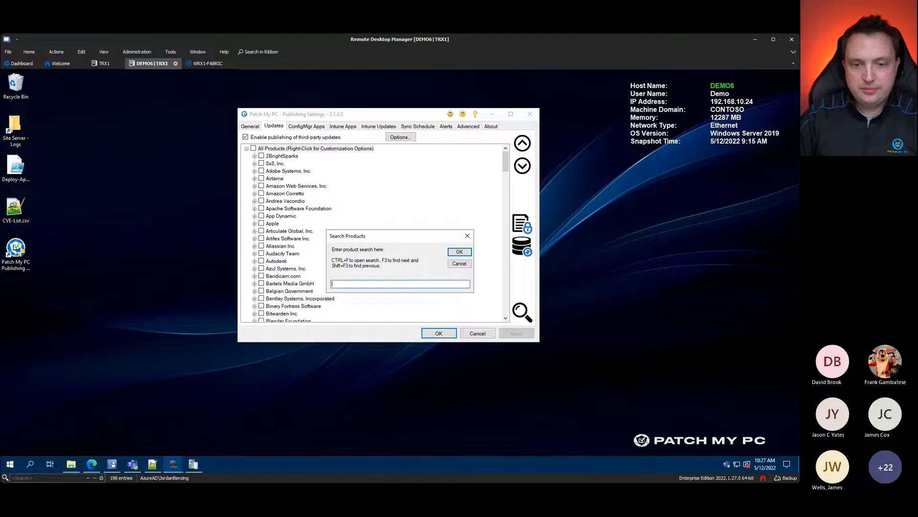
pyautogui.press('Return')
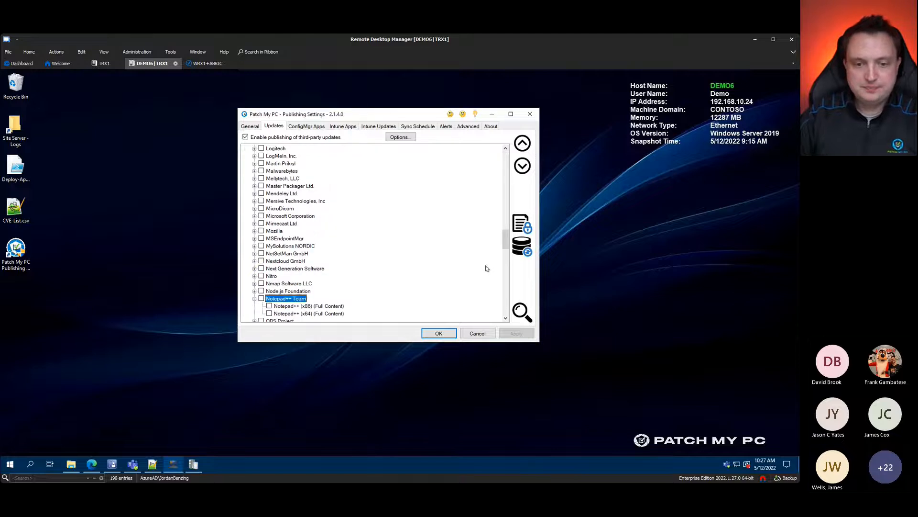
pyautogui.scroll(-2, 412, 288)
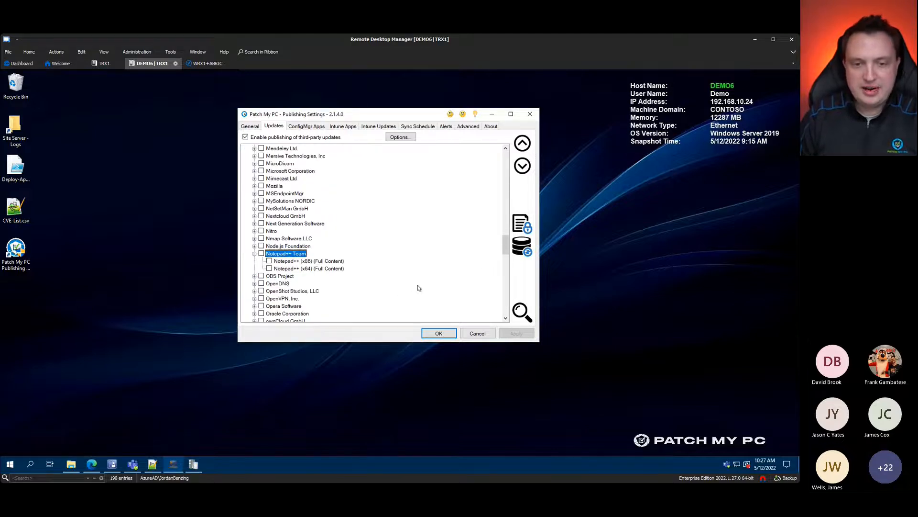
pyautogui.click(293, 269)
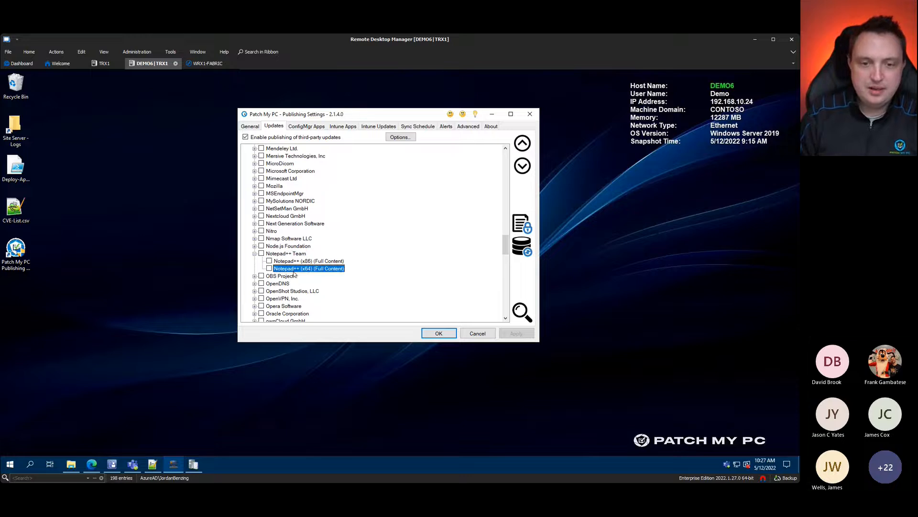
pyautogui.click(269, 268)
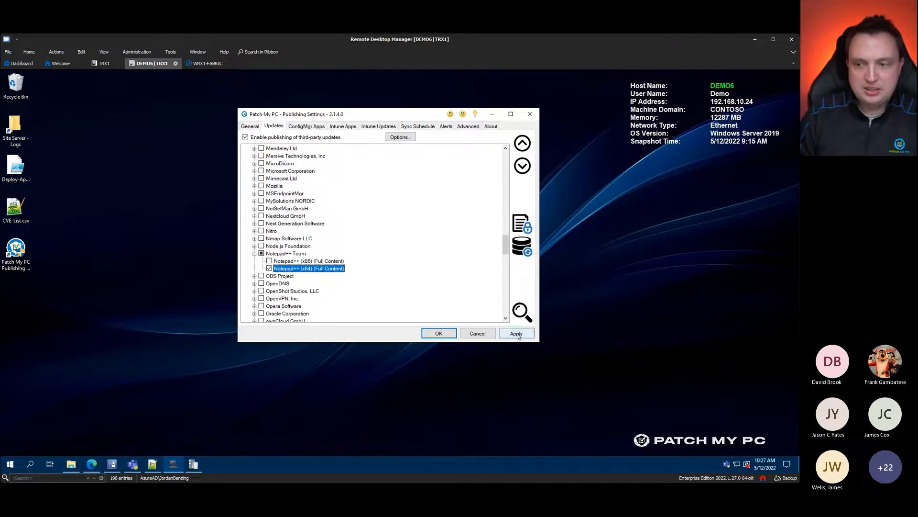
pyautogui.click(517, 334)
pyautogui.click(441, 395)
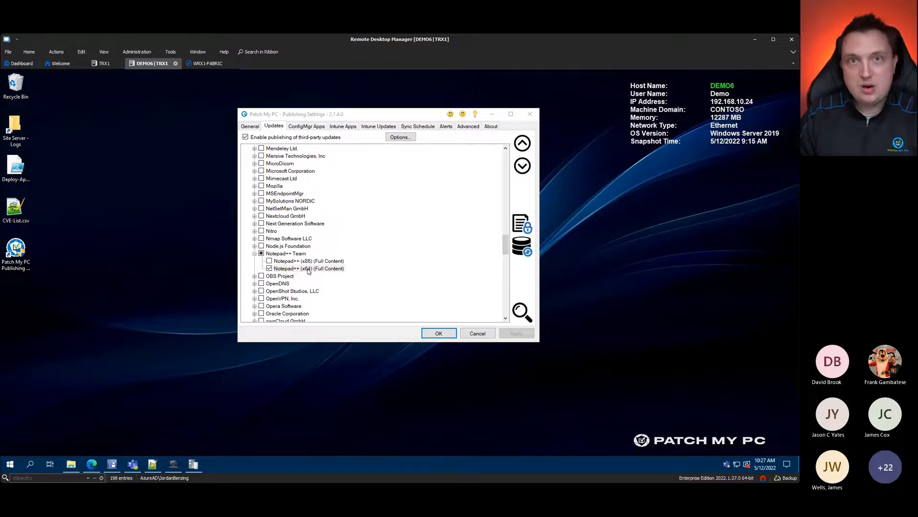
pyautogui.click(296, 269)
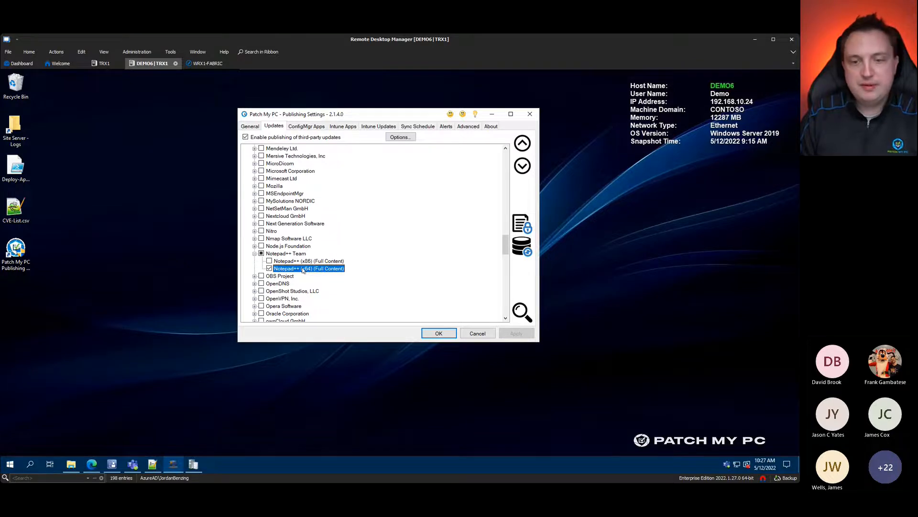
# Step: Open 'Manage conflicting processes...' for Notepad++ (x64) and move the dialog aside
pyautogui.rightClick(303, 270)
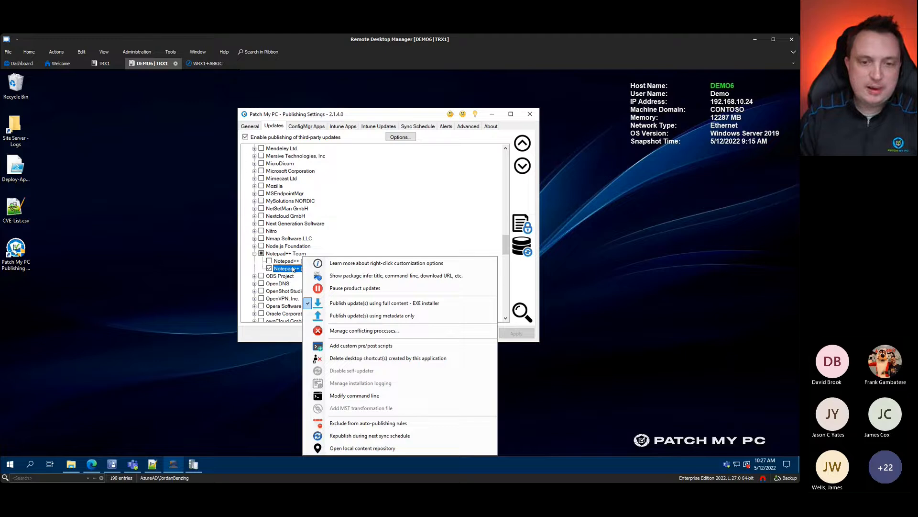
pyautogui.click(294, 269)
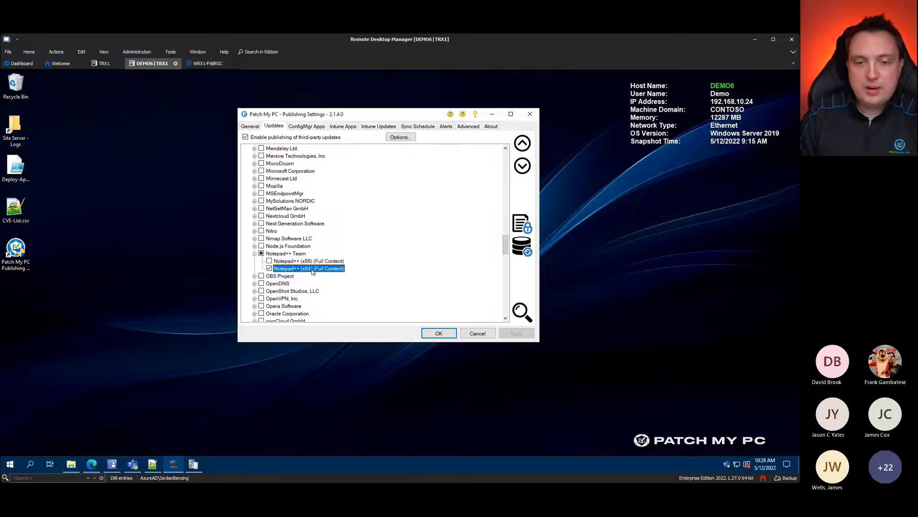
pyautogui.rightClick(312, 271)
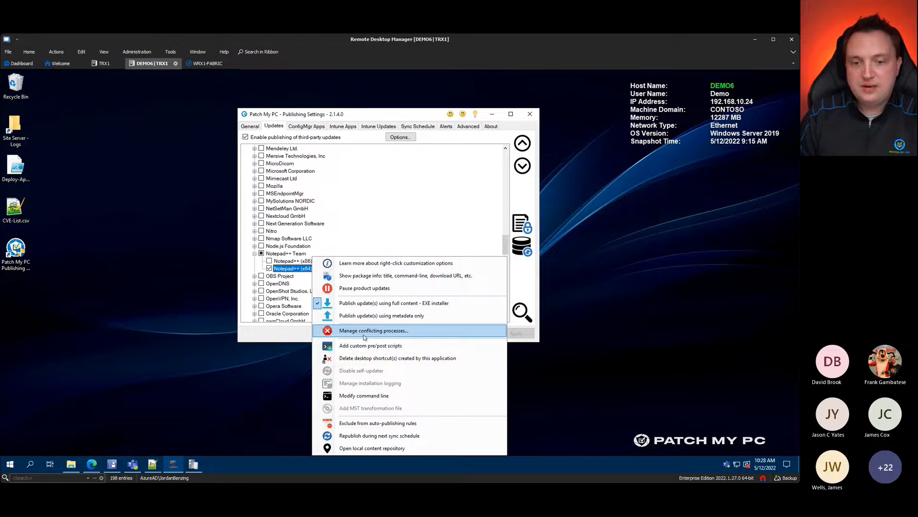
pyautogui.click(408, 333)
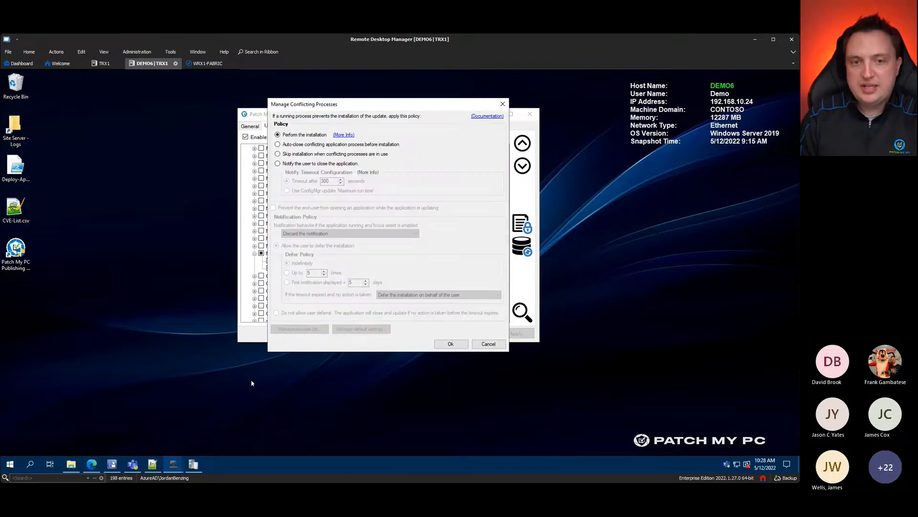
pyautogui.moveTo(416, 105); pyautogui.dragTo(473, 89)
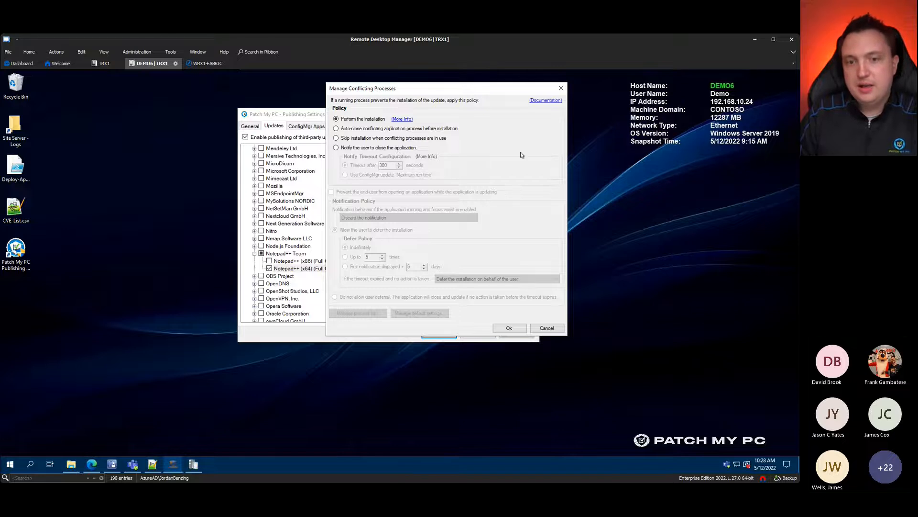
pyautogui.hotkey('ctrl', '1')
pyautogui.click(519, 134)
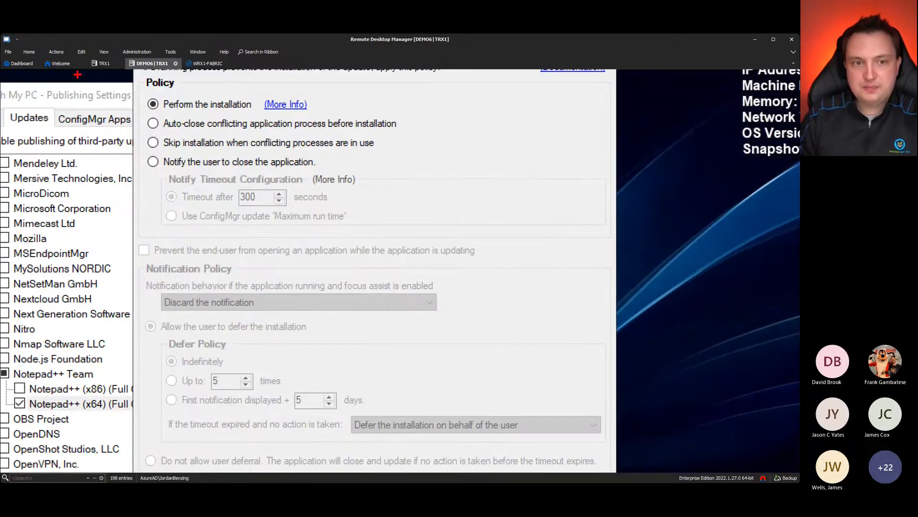
pyautogui.moveTo(142, 89); pyautogui.dragTo(431, 169)
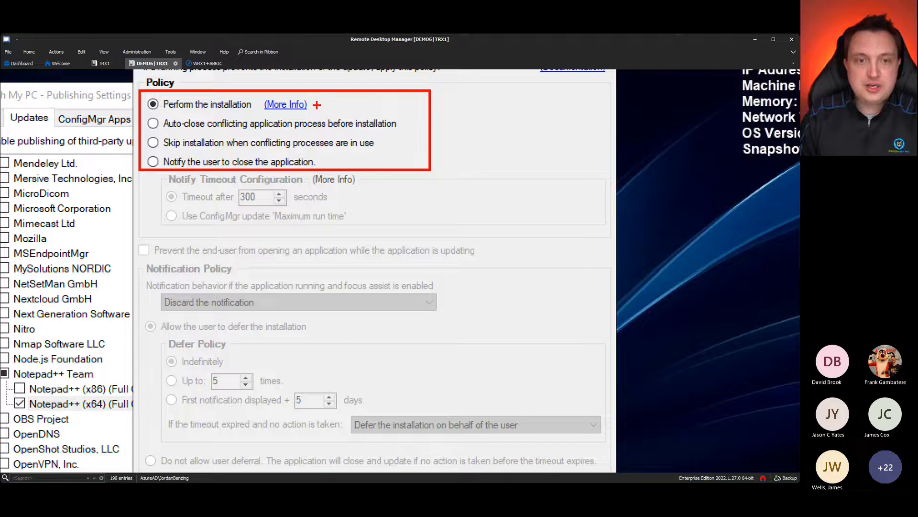
pyautogui.moveTo(313, 105); pyautogui.dragTo(353, 87)
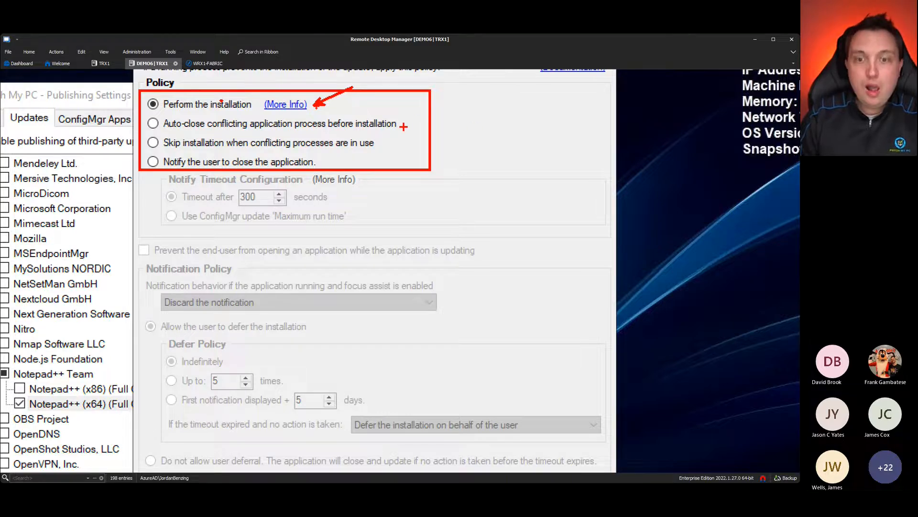
pyautogui.moveTo(406, 125); pyautogui.dragTo(427, 115)
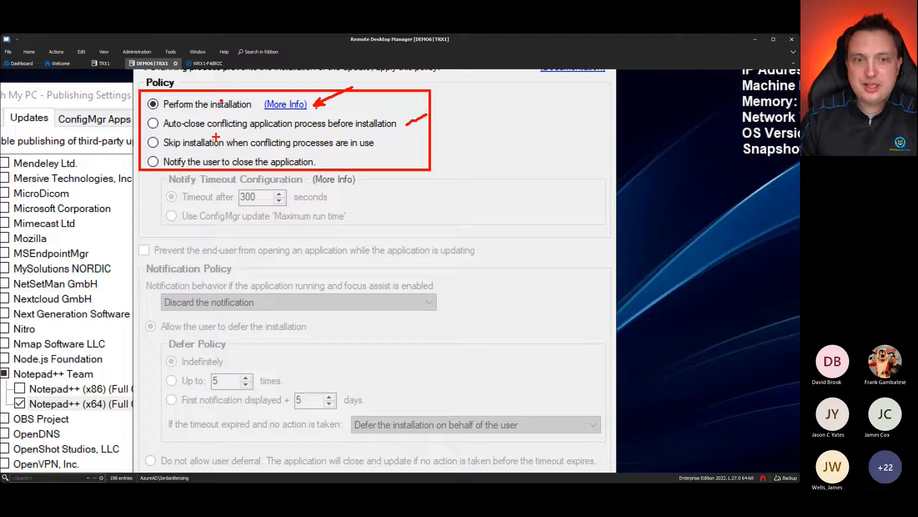
pyautogui.moveTo(289, 133); pyautogui.dragTo(377, 133)
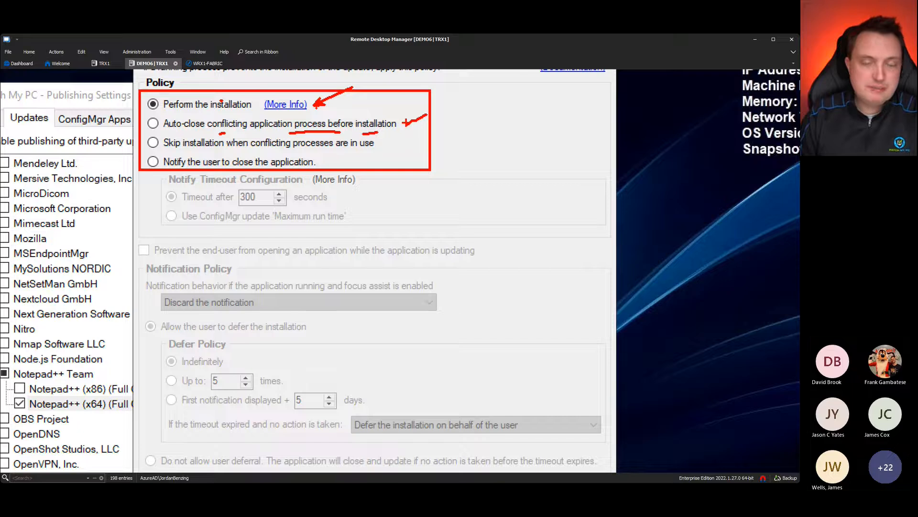
pyautogui.moveTo(409, 122); pyautogui.dragTo(441, 111)
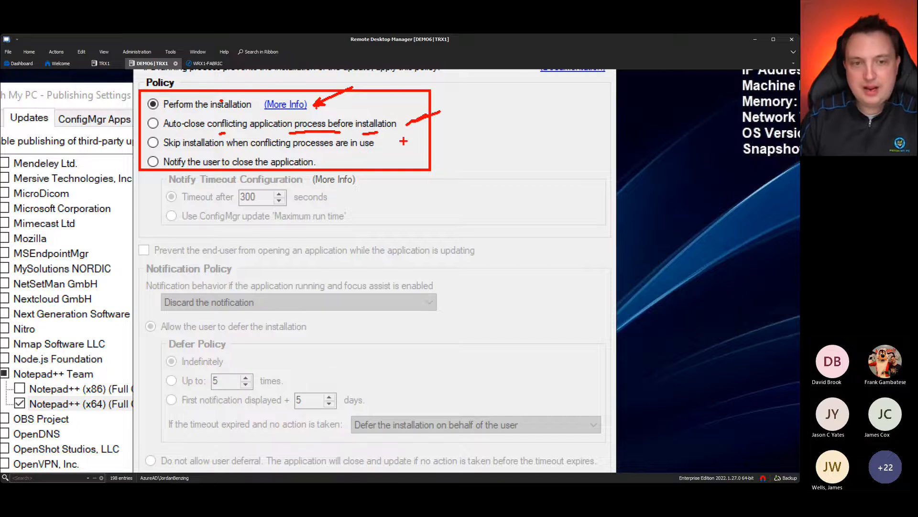
pyautogui.moveTo(381, 144); pyautogui.dragTo(452, 133)
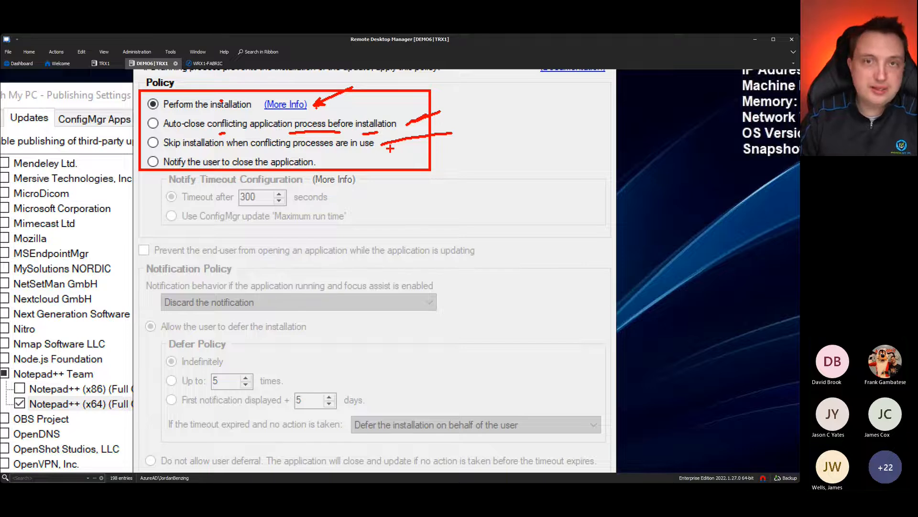
pyautogui.moveTo(384, 139); pyautogui.dragTo(382, 148)
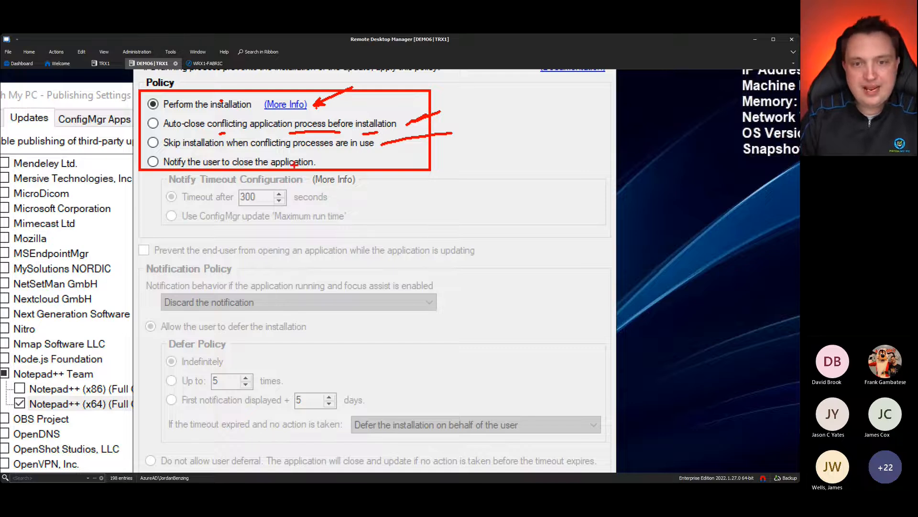
pyautogui.moveTo(313, 164); pyautogui.dragTo(406, 164)
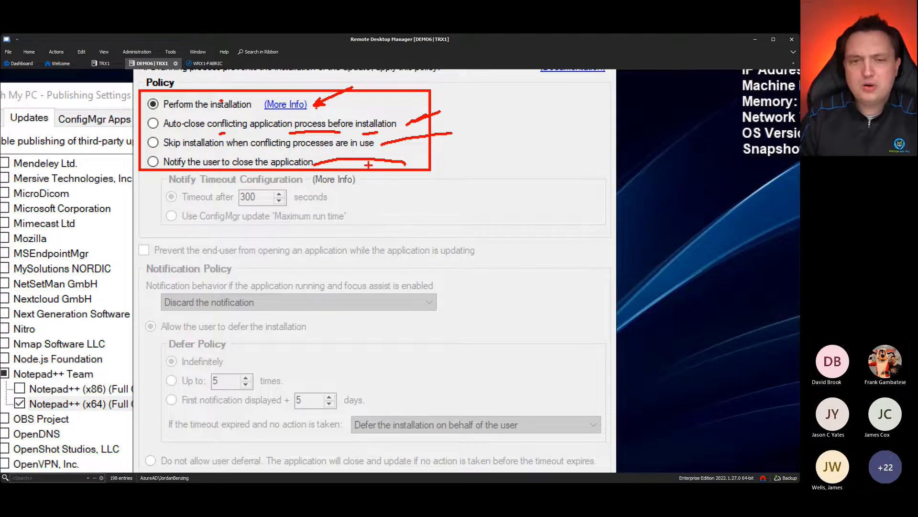
pyautogui.press('Escape')
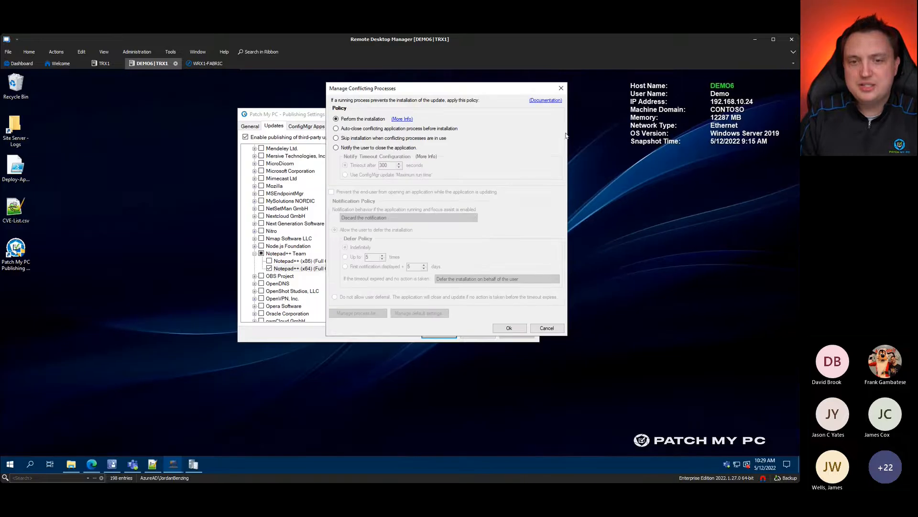
# Step: Notify users to close the app, block reopening, always notify, allow 3 deferrals, and force-close on timeout
pyautogui.click(344, 148)
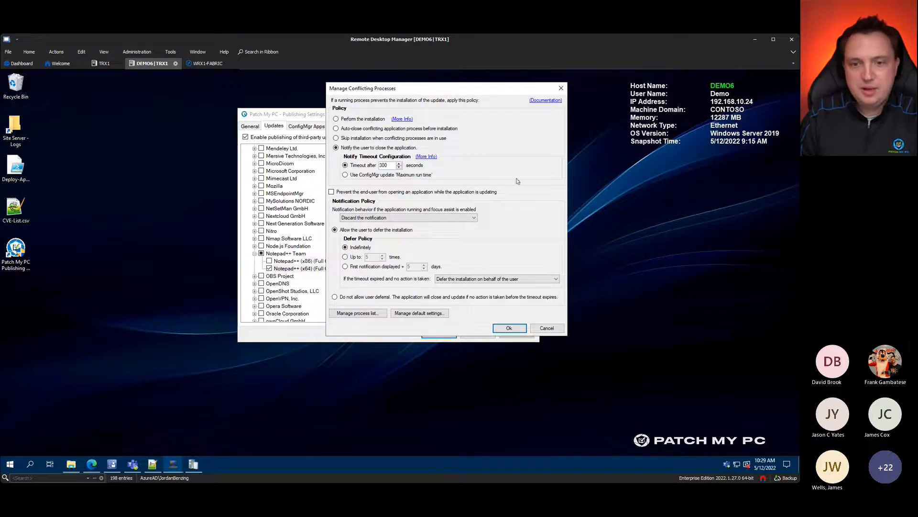
pyautogui.click(389, 193)
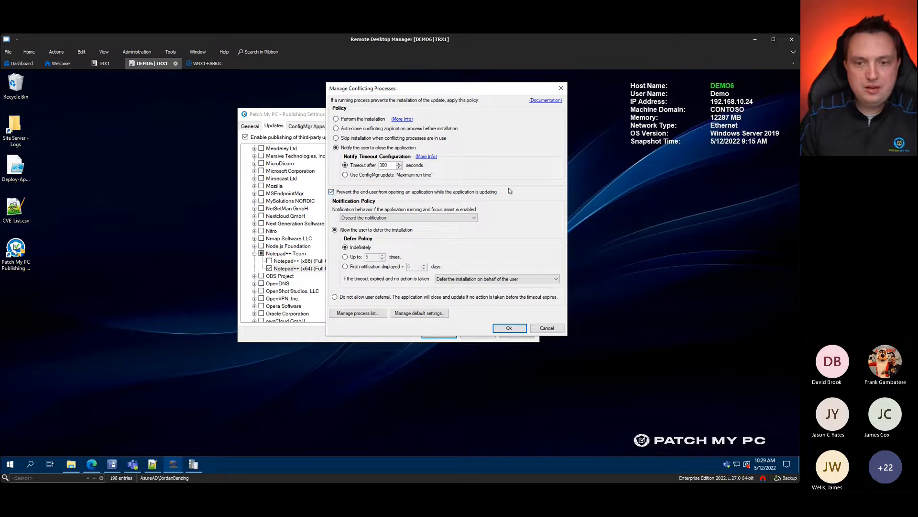
pyautogui.click(466, 217)
pyautogui.click(371, 224)
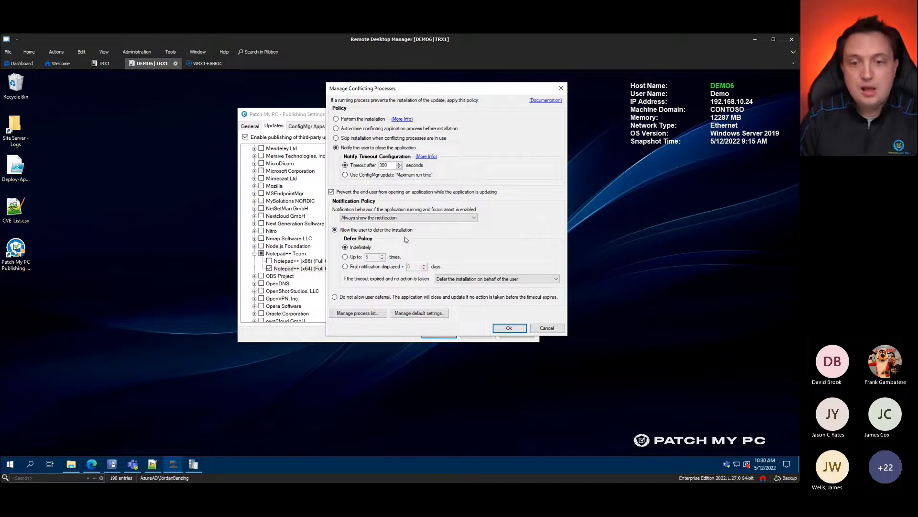
pyautogui.click(357, 258)
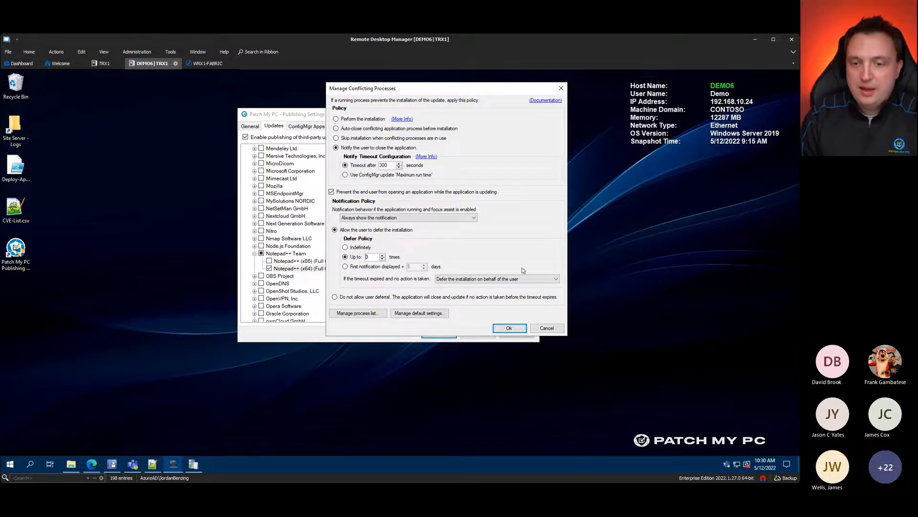
pyautogui.click(444, 283)
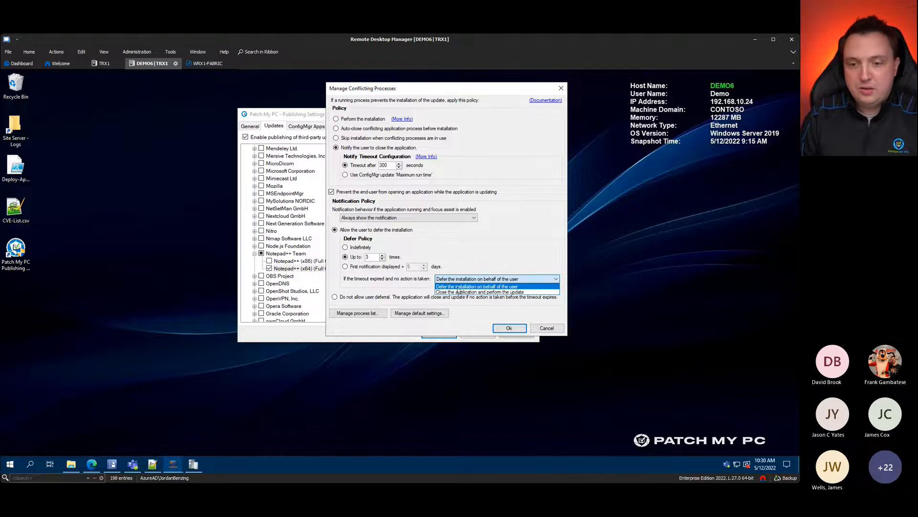
pyautogui.click(471, 289)
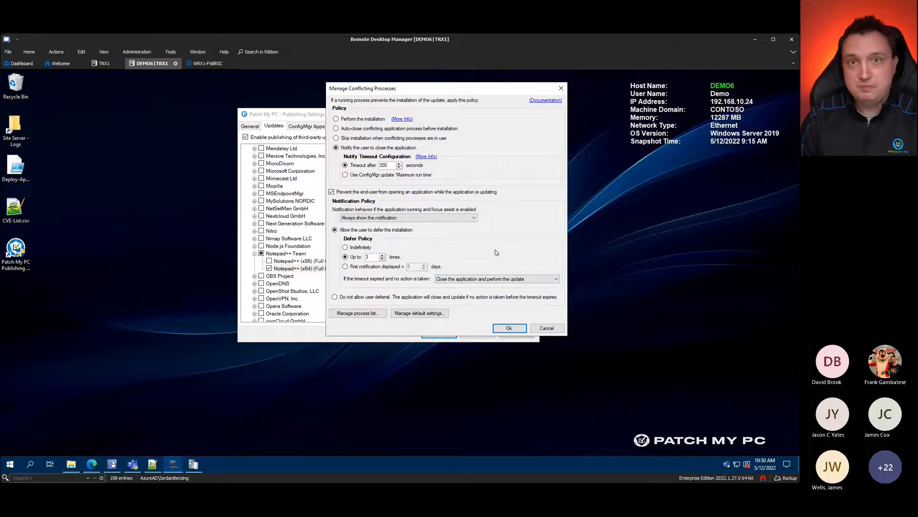
# Step: Open the default notification branding settings and preview the default update prompt
pyautogui.click(435, 317)
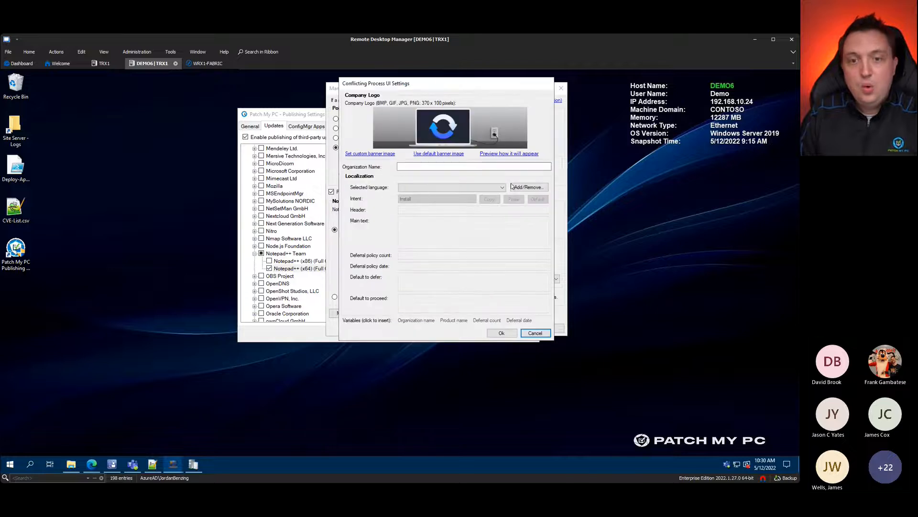
pyautogui.moveTo(452, 83); pyautogui.dragTo(373, 87)
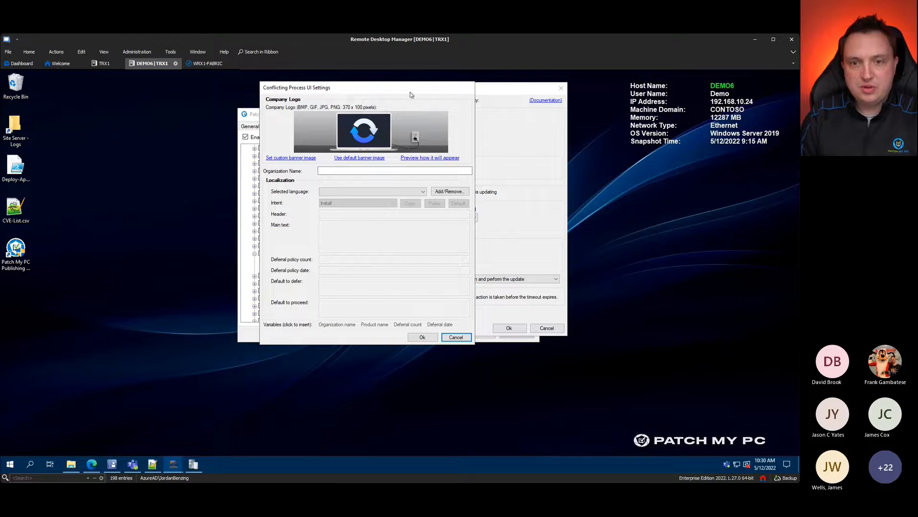
pyautogui.click(426, 157)
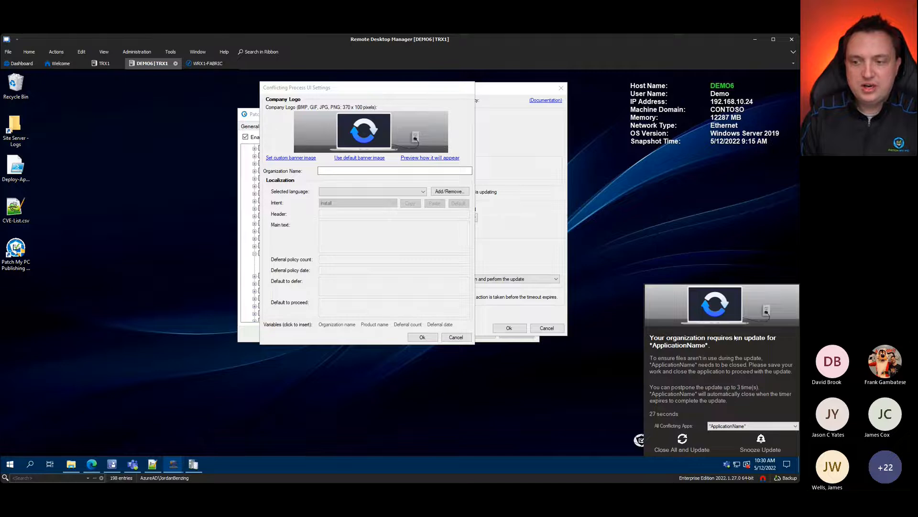
# Step: Highlight the heading text of the preview notification
pyautogui.moveTo(716, 348); pyautogui.dragTo(649, 338)
pyautogui.click(671, 364)
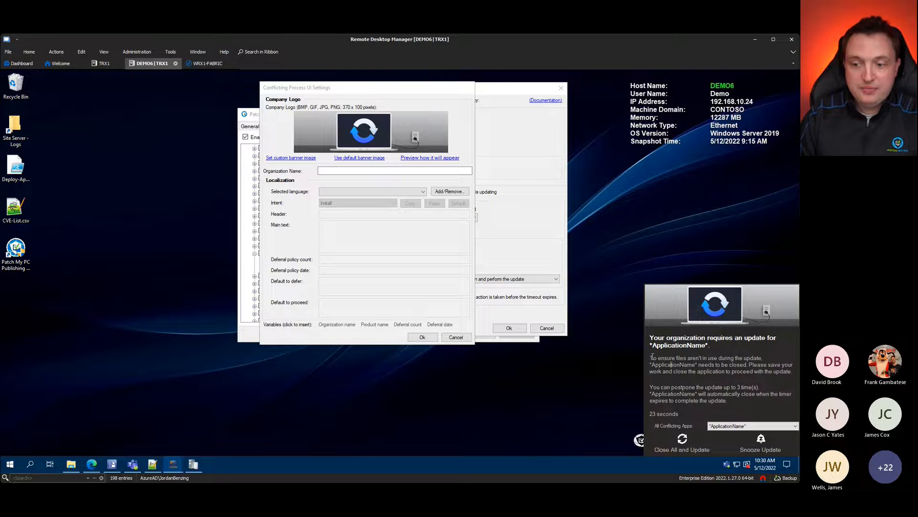
pyautogui.moveTo(651, 337); pyautogui.dragTo(732, 365)
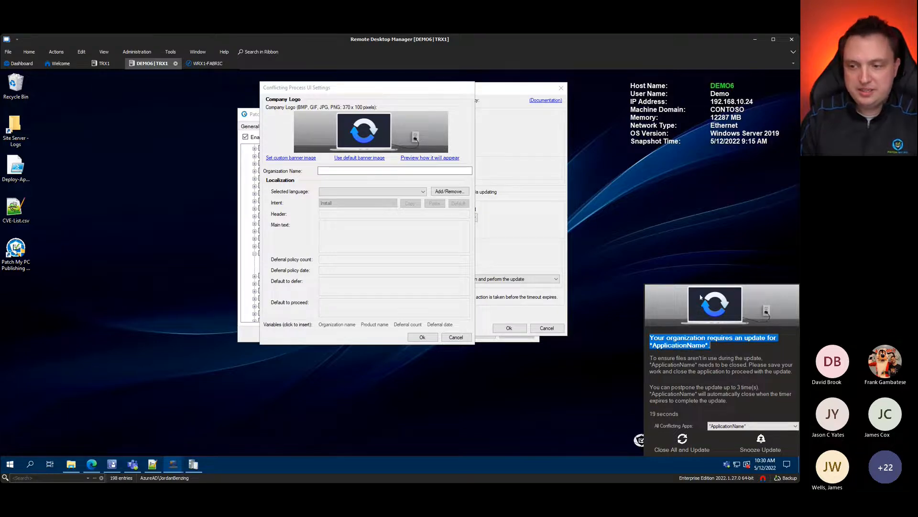
pyautogui.click(731, 406)
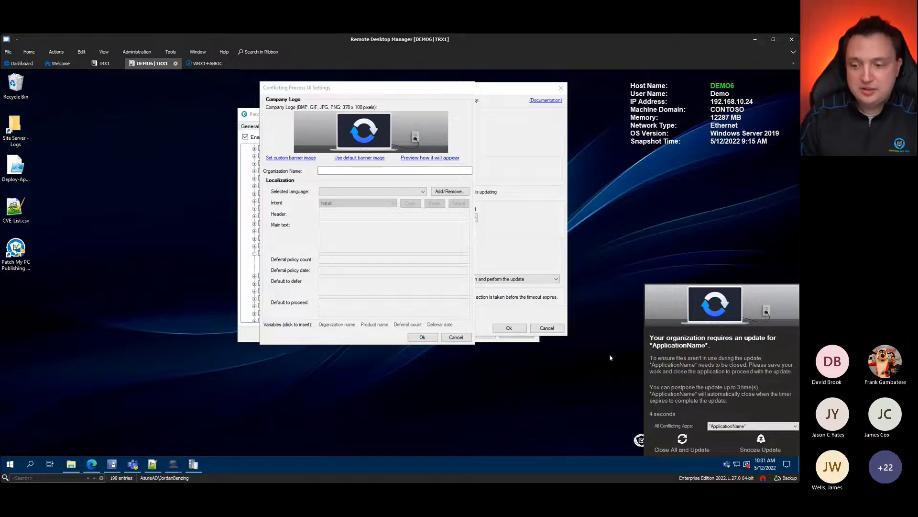
pyautogui.tripleClick(689, 343)
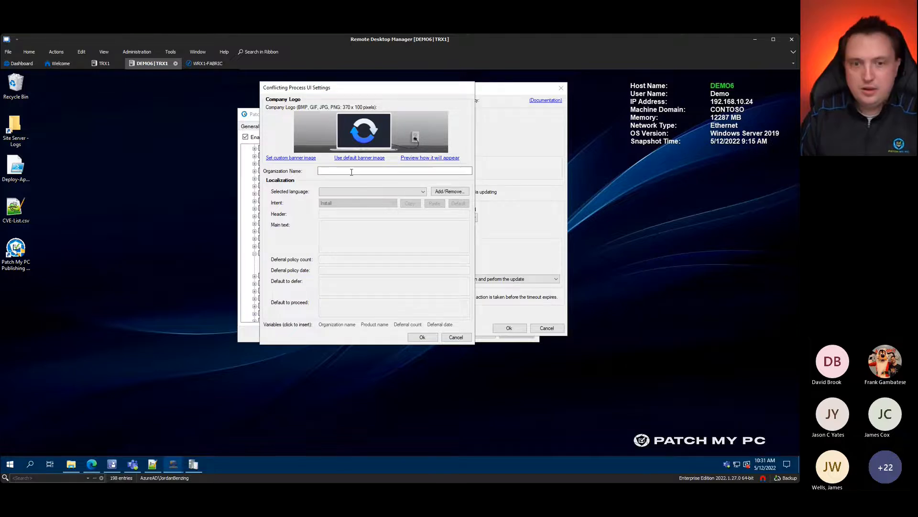
# Step: Enter CLEMEMUG IT as the organization name and check it in the prompt preview
pyautogui.click(344, 170)
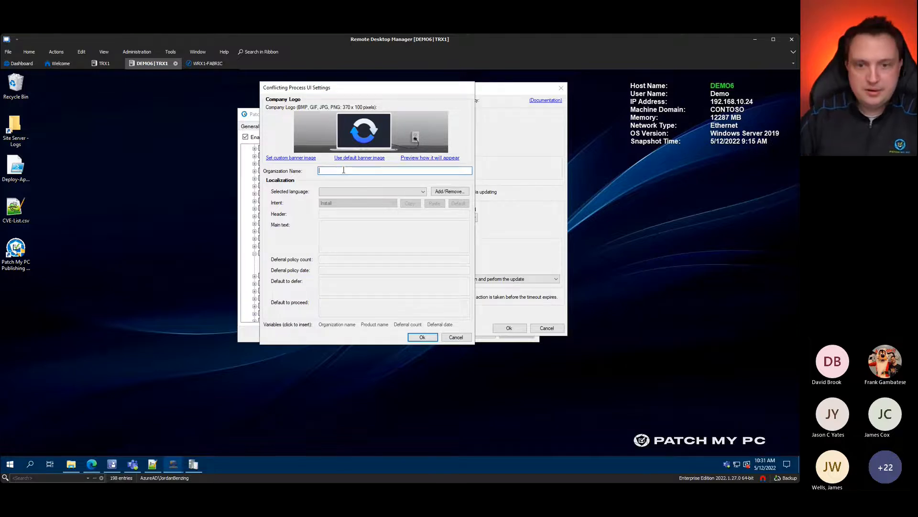
pyautogui.write('CLEMEMUG IT')
pyautogui.click(425, 158)
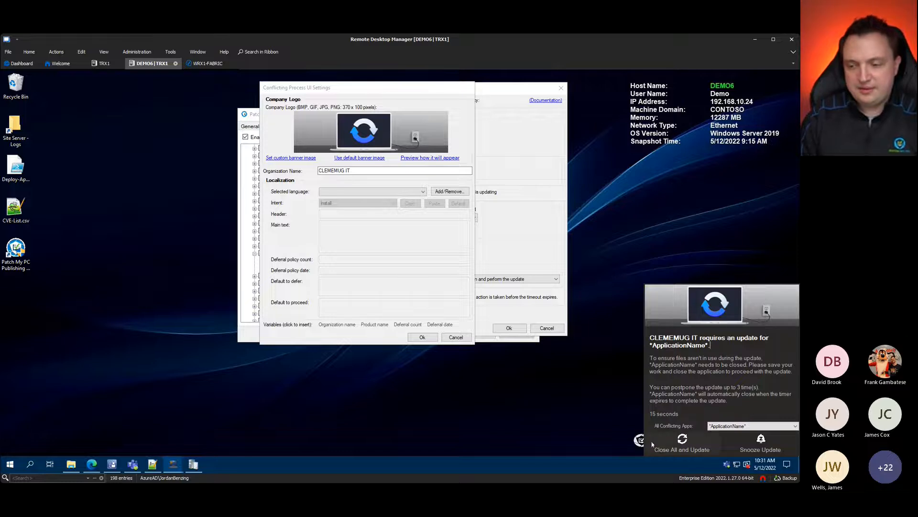
pyautogui.click(699, 444)
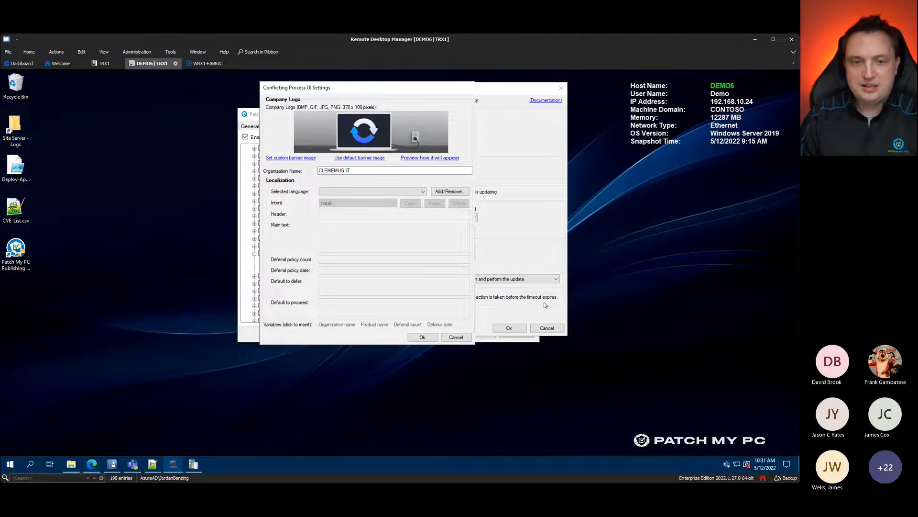
# Step: Choose the Light-Theme close-and-update popup GIF as the prompt's company logo
pyautogui.click(290, 157)
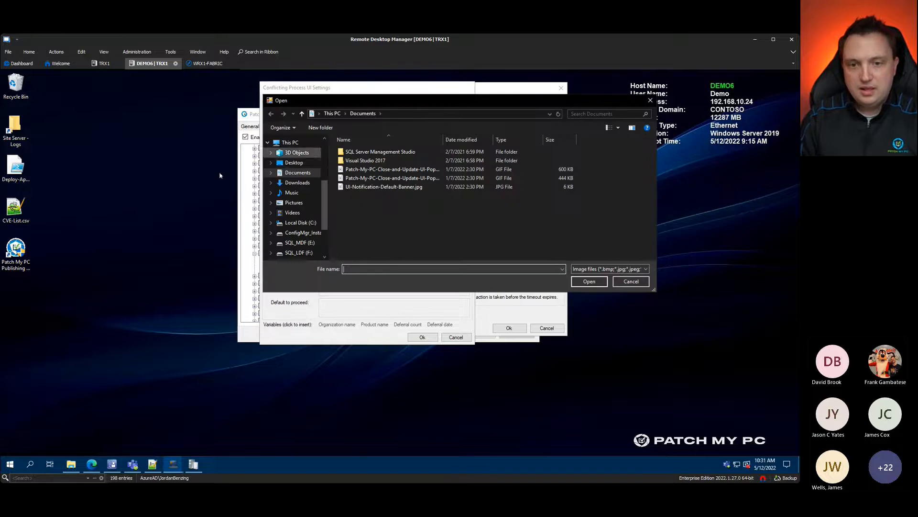
pyautogui.click(393, 188)
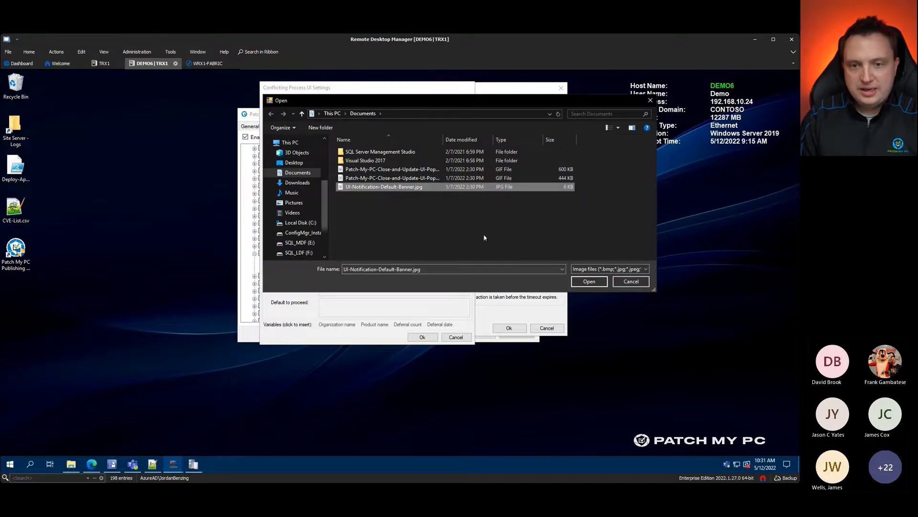
pyautogui.click(420, 170)
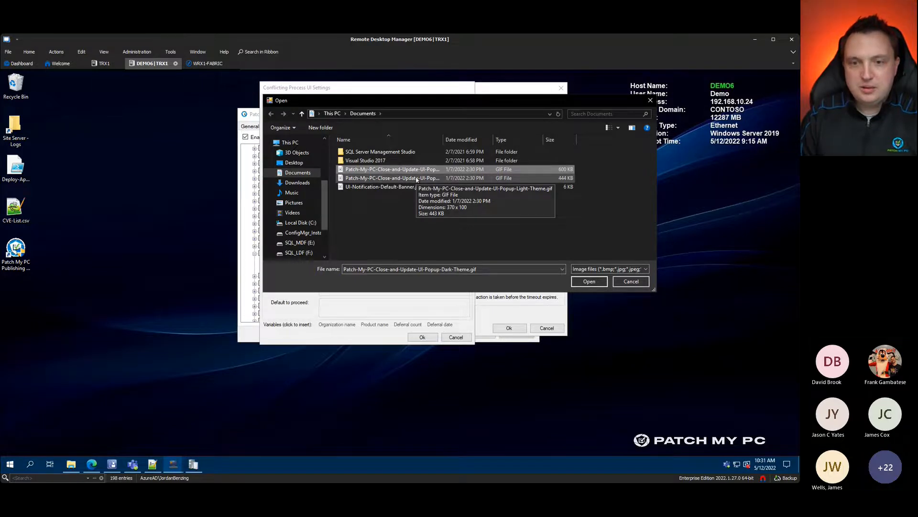
pyautogui.doubleClick(416, 180)
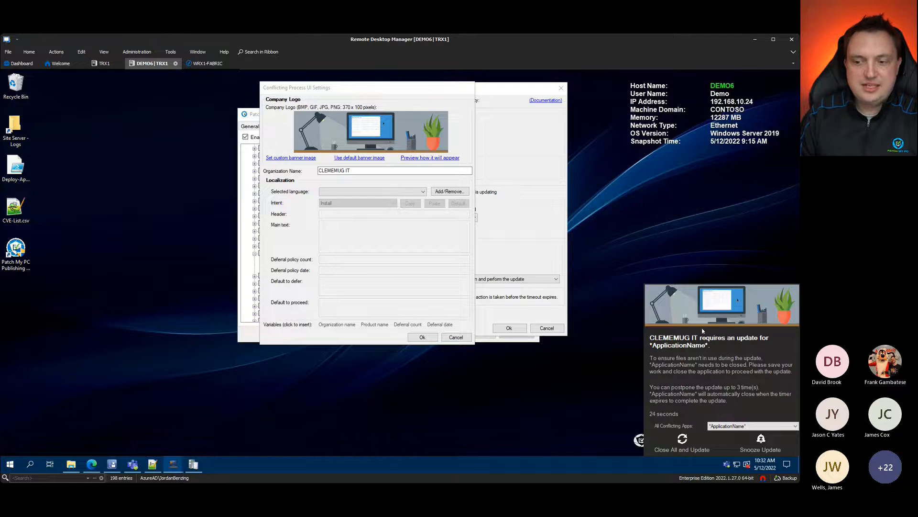
# Step: Expand the All Conflicting Apps list in the preview prompt, then dismiss the preview
pyautogui.click(735, 426)
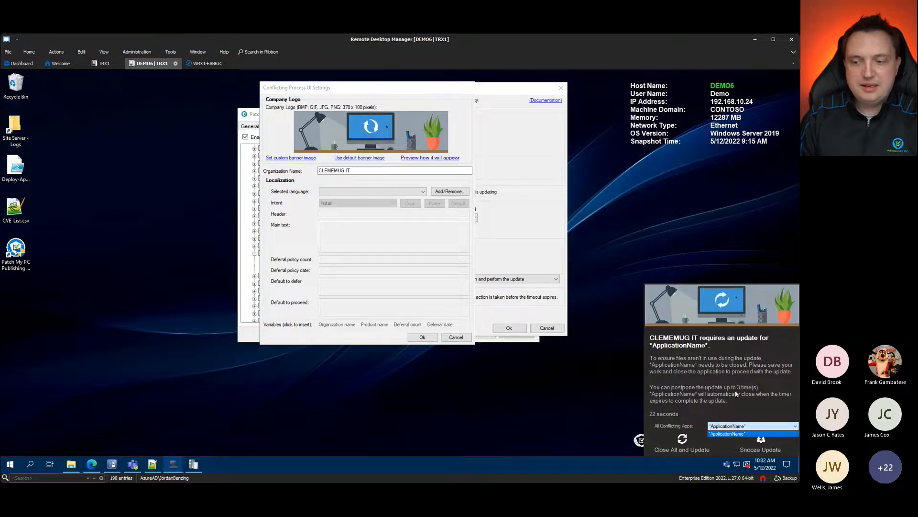
pyautogui.click(718, 433)
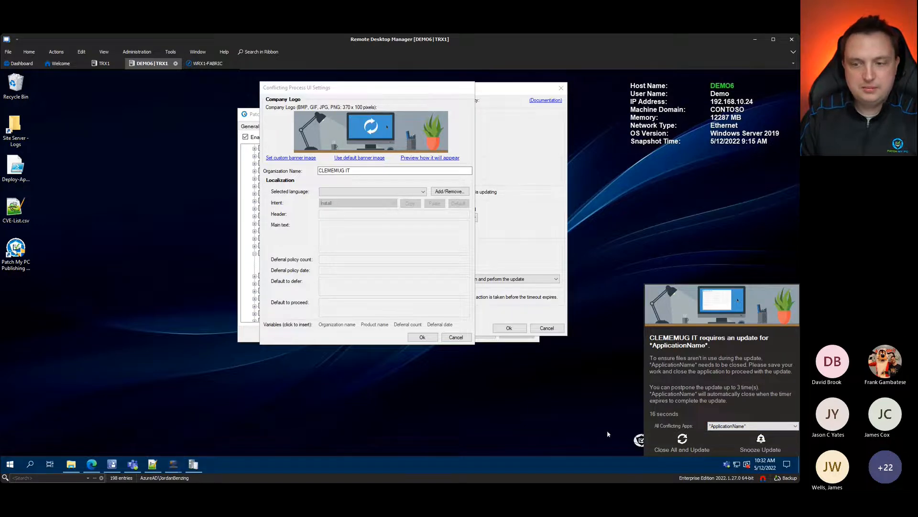
pyautogui.click(415, 194)
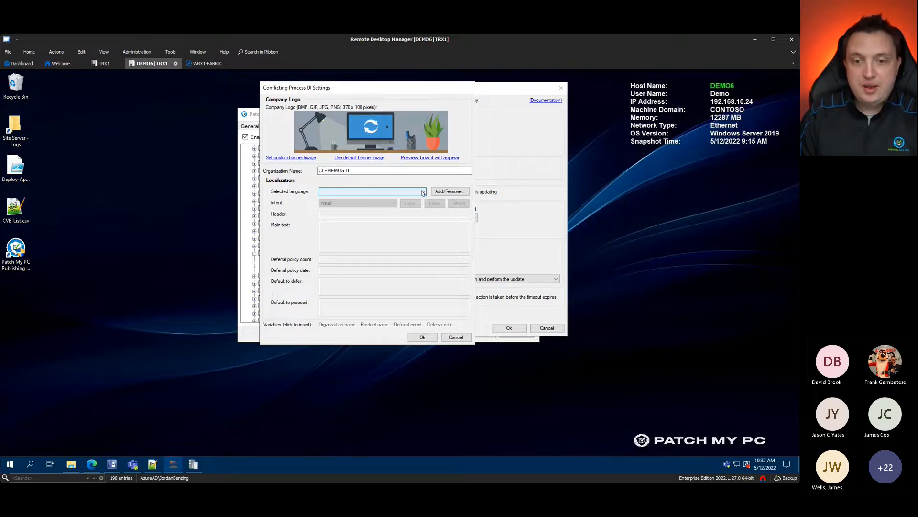
# Step: Browse the prompt language choices and cancel, keeping English as the only language
pyautogui.click(448, 191)
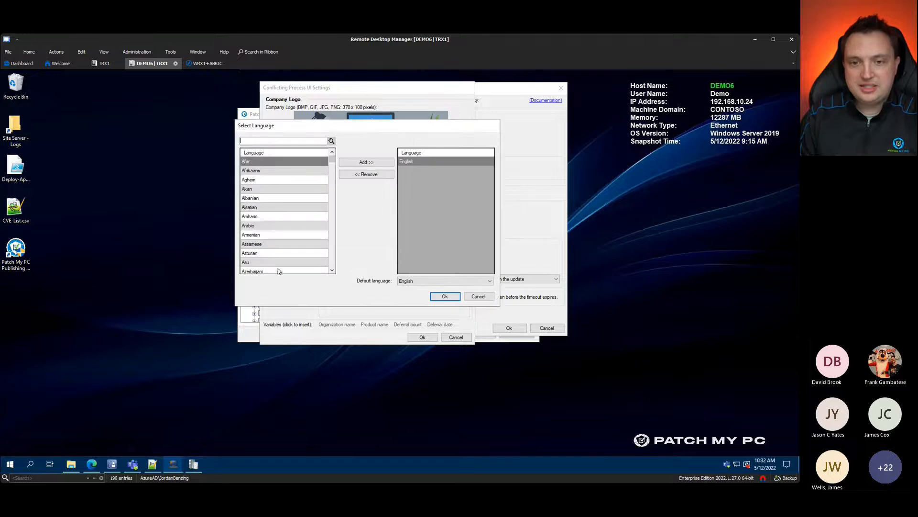
pyautogui.scroll(-10, 277, 229)
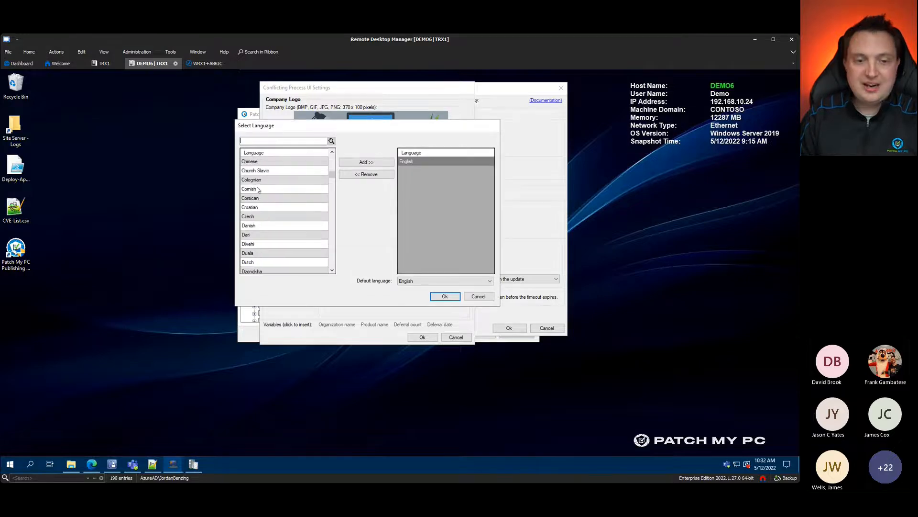
pyautogui.scroll(-7, 258, 190)
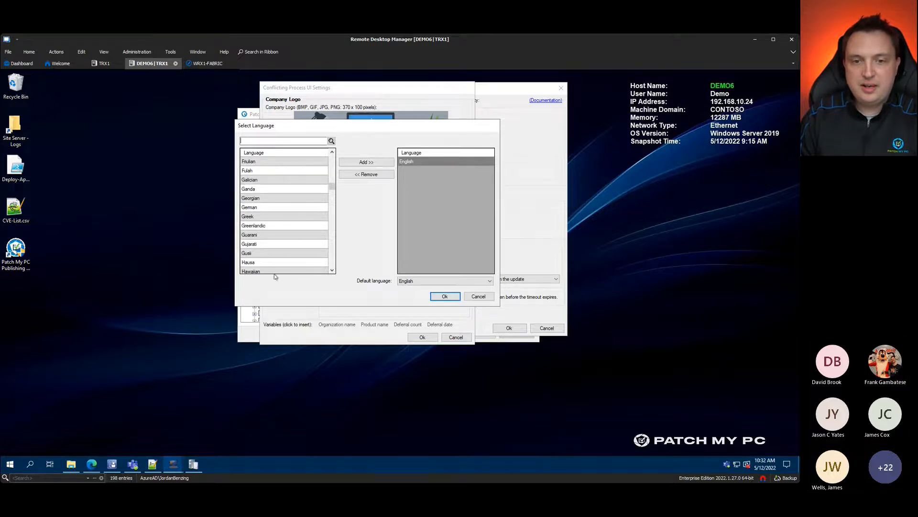
pyautogui.click(476, 297)
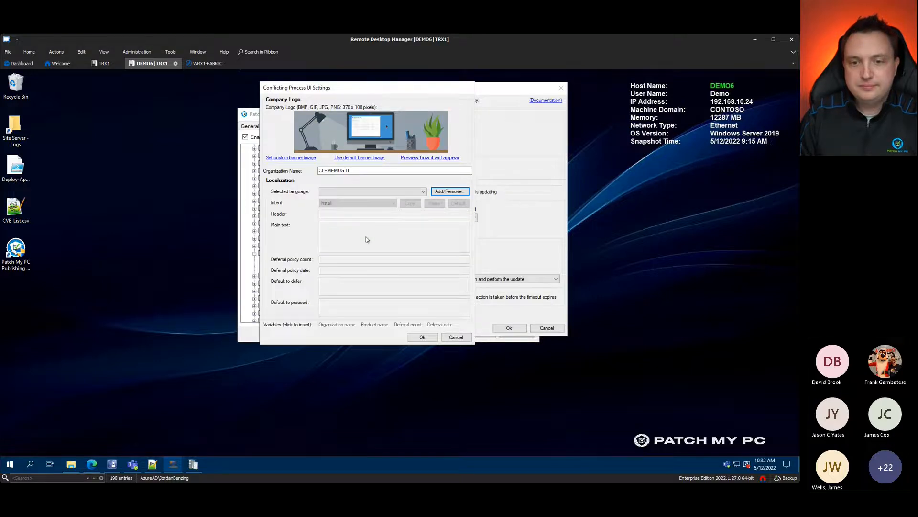
pyautogui.click(457, 192)
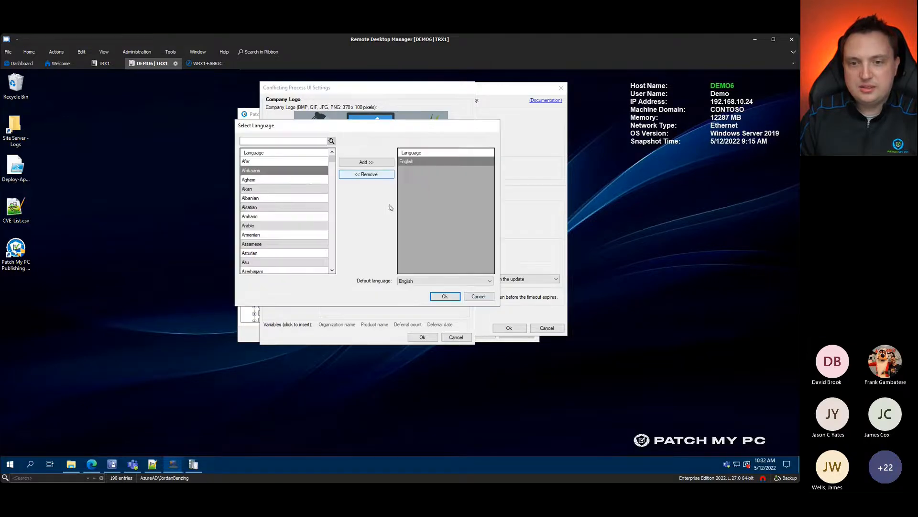
pyautogui.click(478, 296)
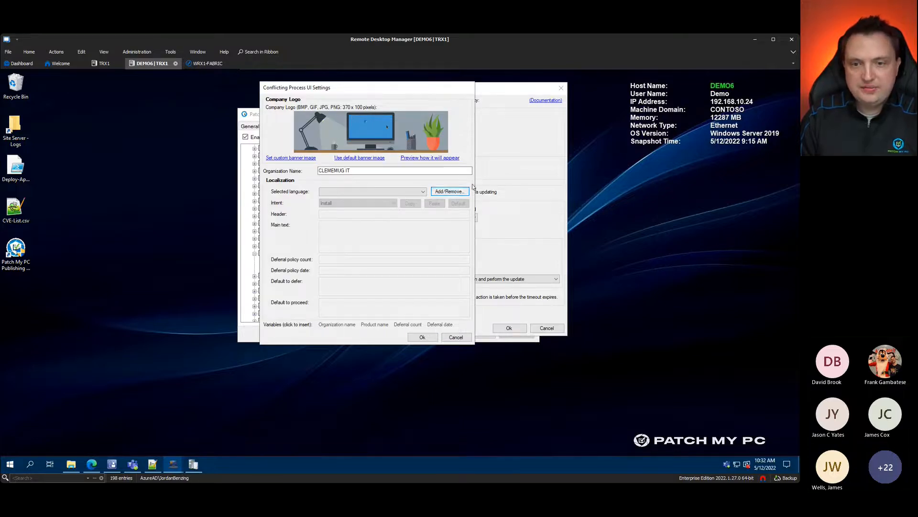
# Step: Preview the branded prompt once more and save the Conflicting Process UI Settings
pyautogui.click(429, 159)
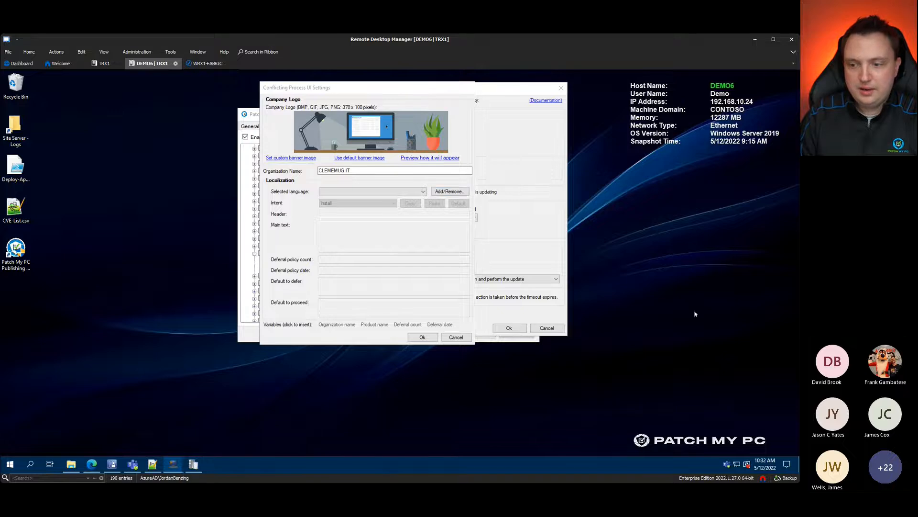
pyautogui.click(672, 443)
pyautogui.click(422, 337)
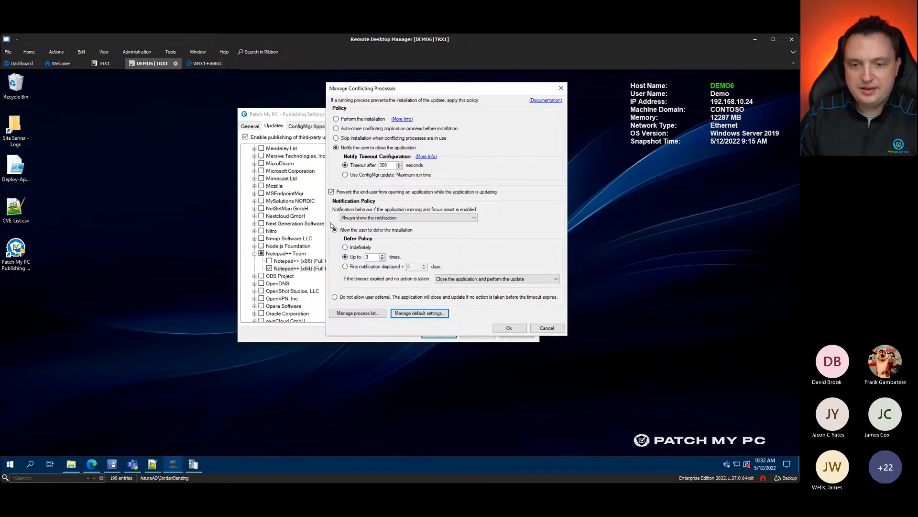
# Step: Review the conflicting process list unchanged, then save and apply the Notepad++ (x64) policy
pyautogui.click(369, 315)
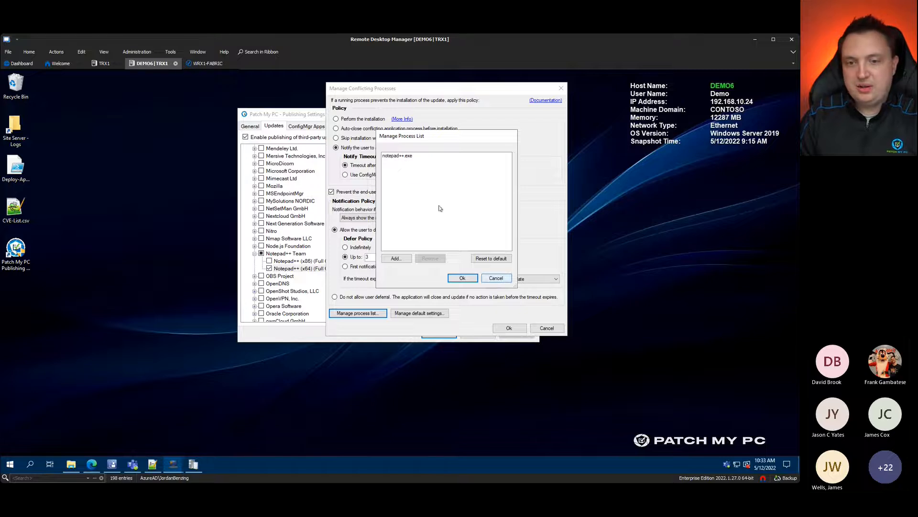
pyautogui.click(496, 278)
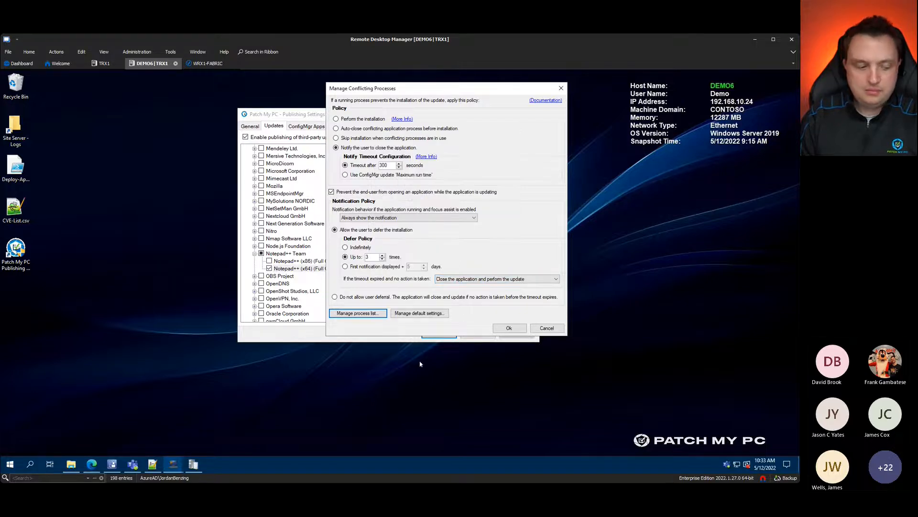
pyautogui.click(509, 329)
pyautogui.click(516, 333)
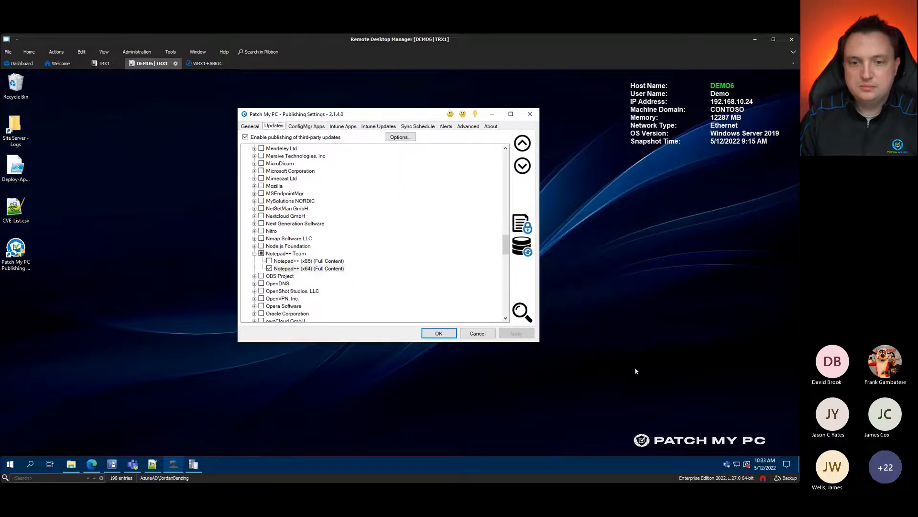
# Step: Check the Notepad++ (x64) options menu without changes and bring up the product search
pyautogui.rightClick(301, 270)
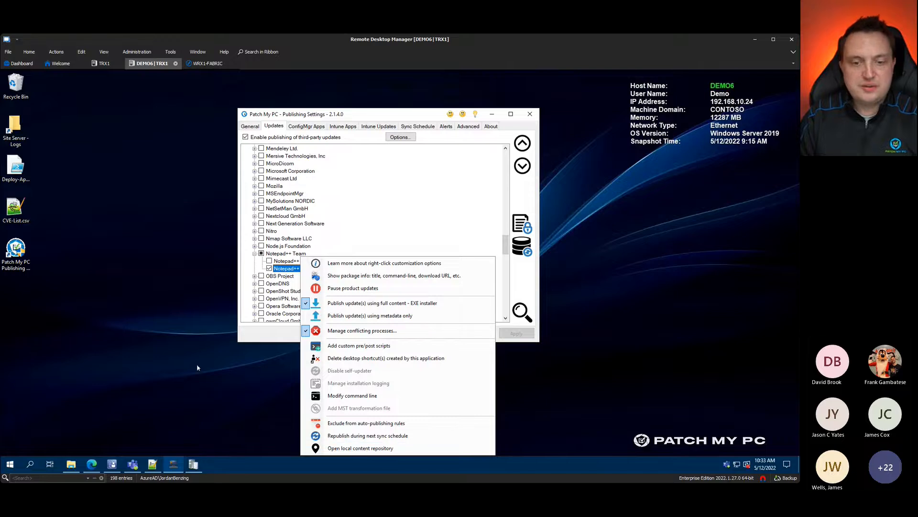
pyautogui.click(481, 396)
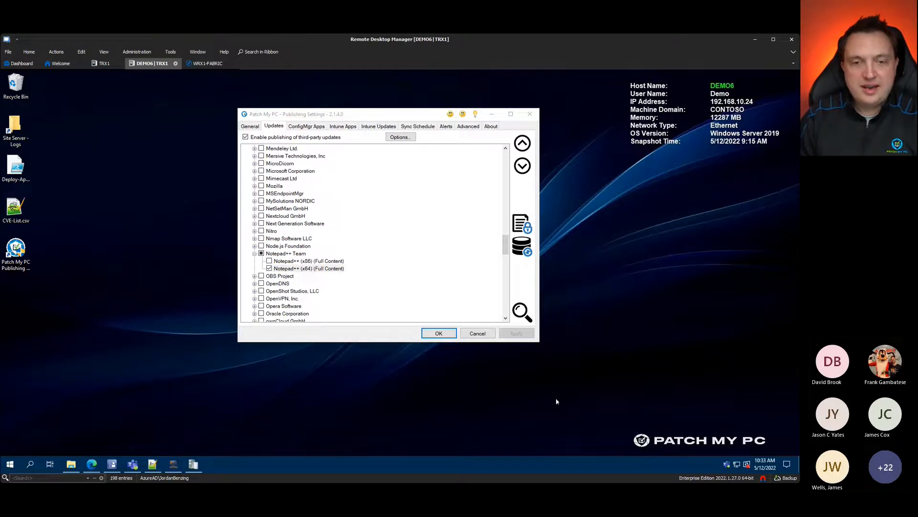
pyautogui.click(528, 317)
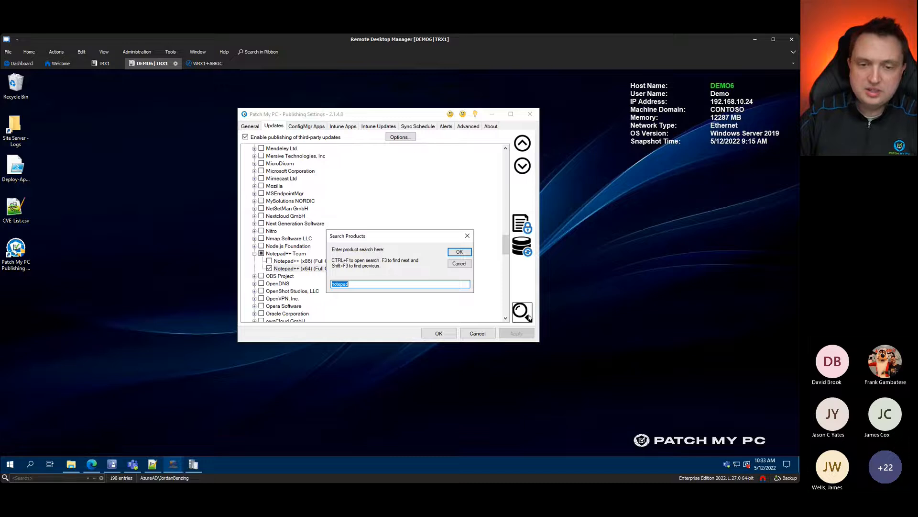
# Step: Search 'goog' and enable Google Chrome (x64) for publishing
pyautogui.write('google')
pyautogui.press('Return')
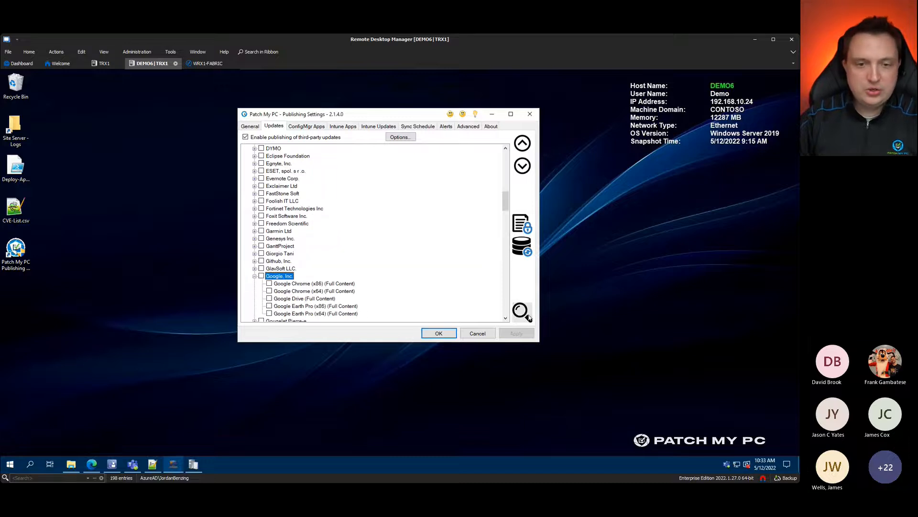
pyautogui.click(269, 291)
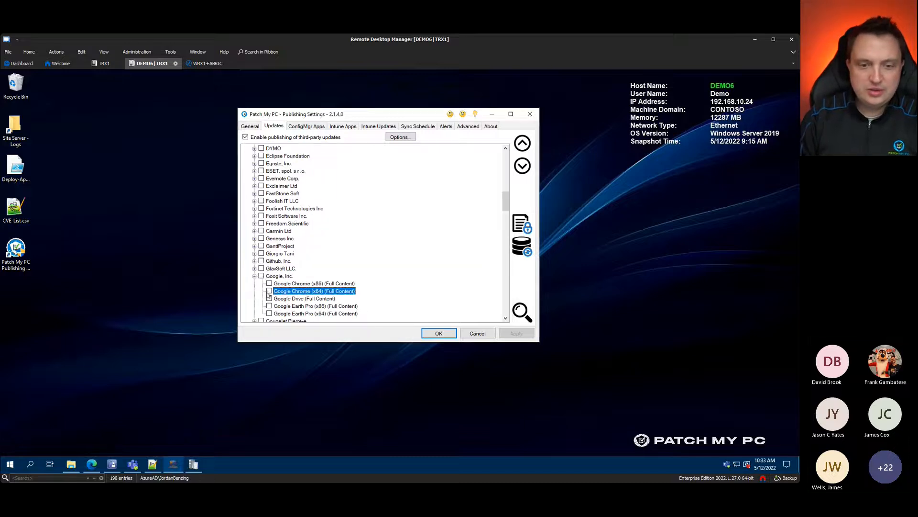
pyautogui.click(511, 334)
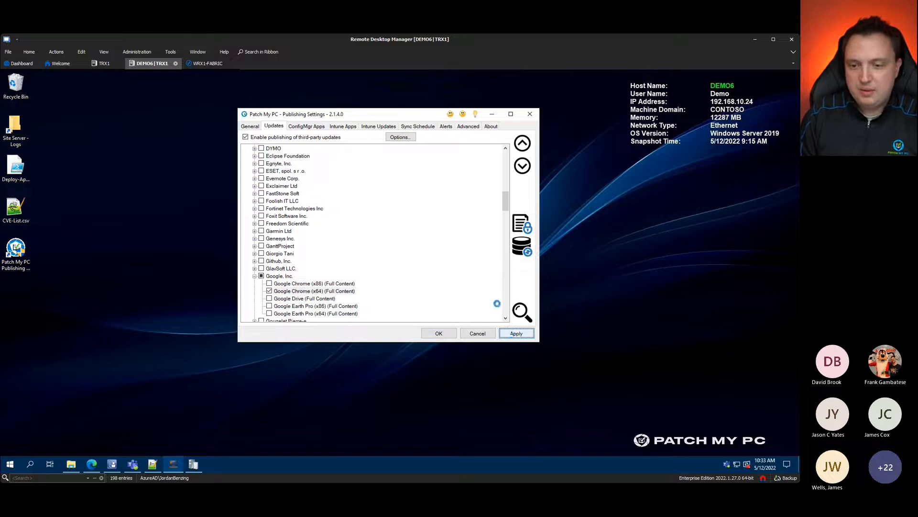
# Step: Disable the self-updater for Google Chrome (x64)
pyautogui.rightClick(330, 292)
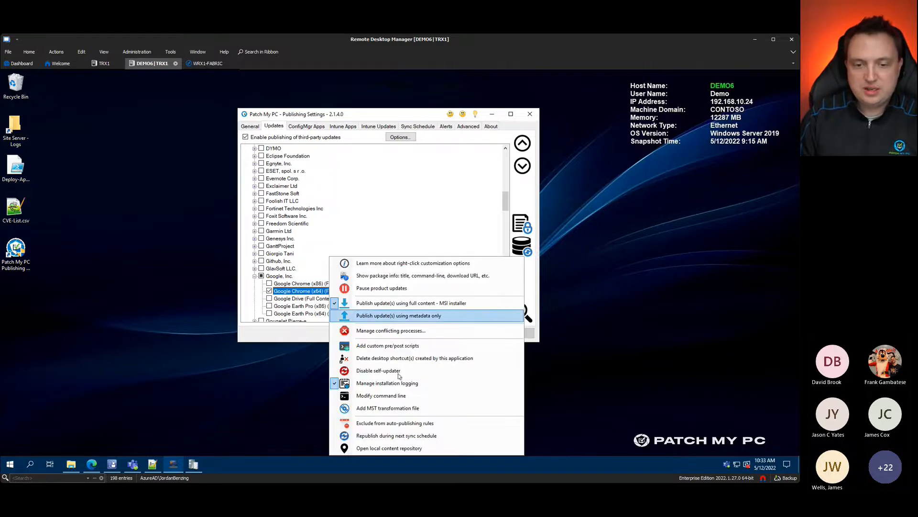
pyautogui.moveTo(400, 116); pyautogui.dragTo(326, 79)
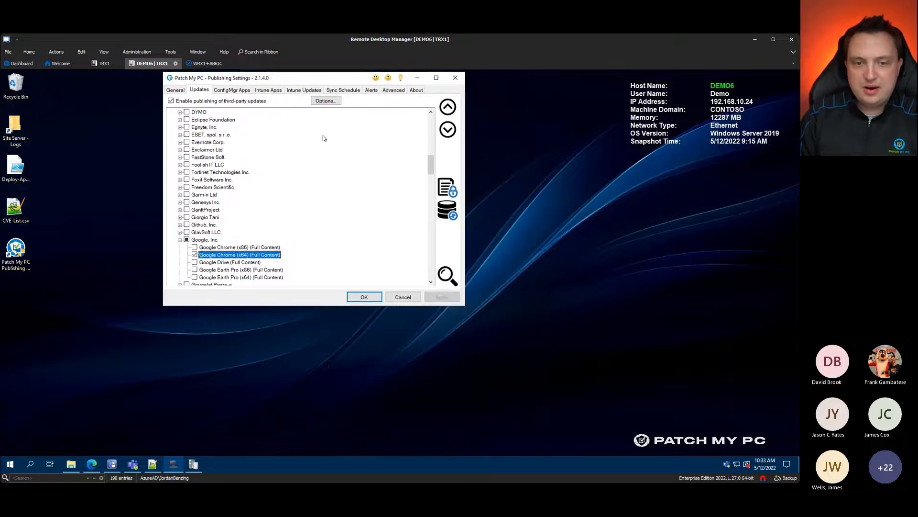
pyautogui.rightClick(276, 256)
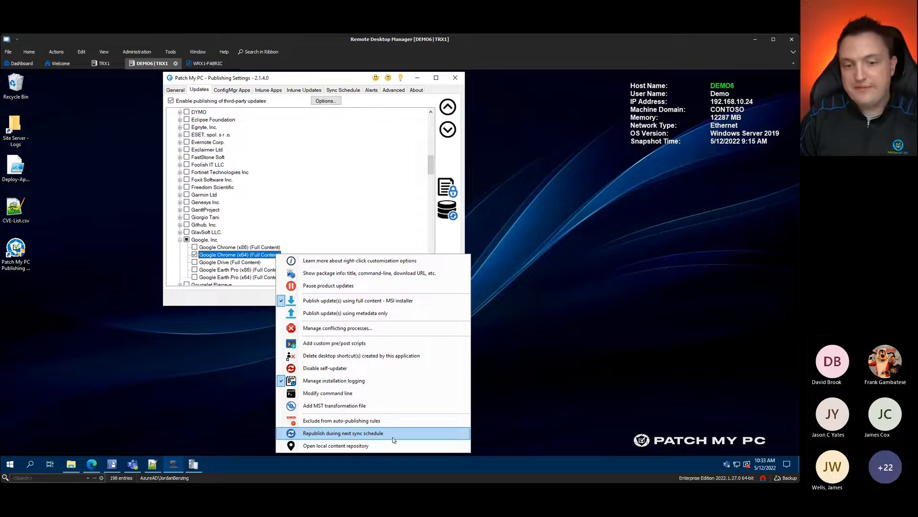
pyautogui.click(319, 373)
# Step: Set Google Chrome (x64) to delete desktop shortcuts created on install, then verify both settings
pyautogui.rightClick(240, 254)
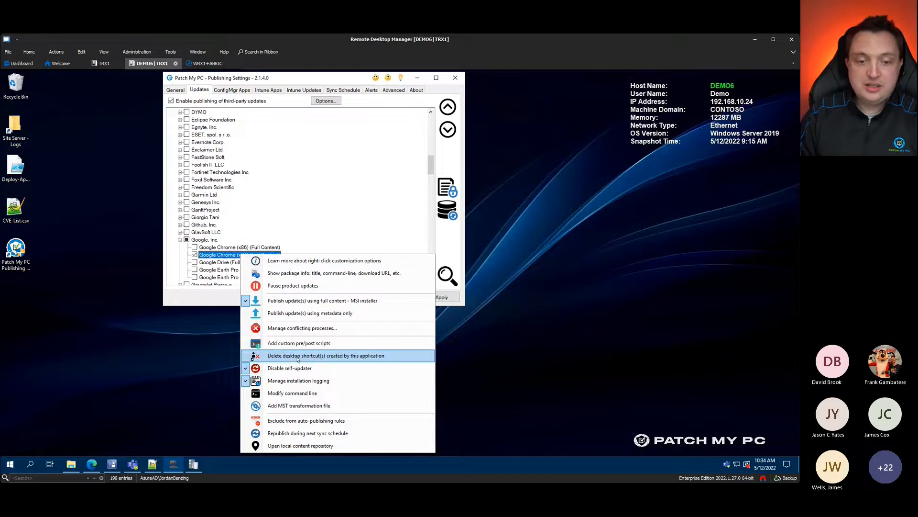
pyautogui.click(323, 358)
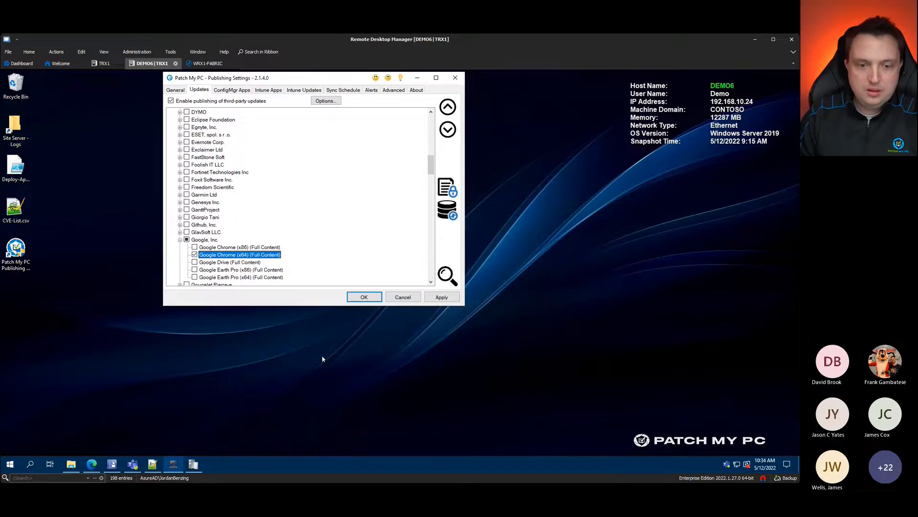
pyautogui.rightClick(254, 255)
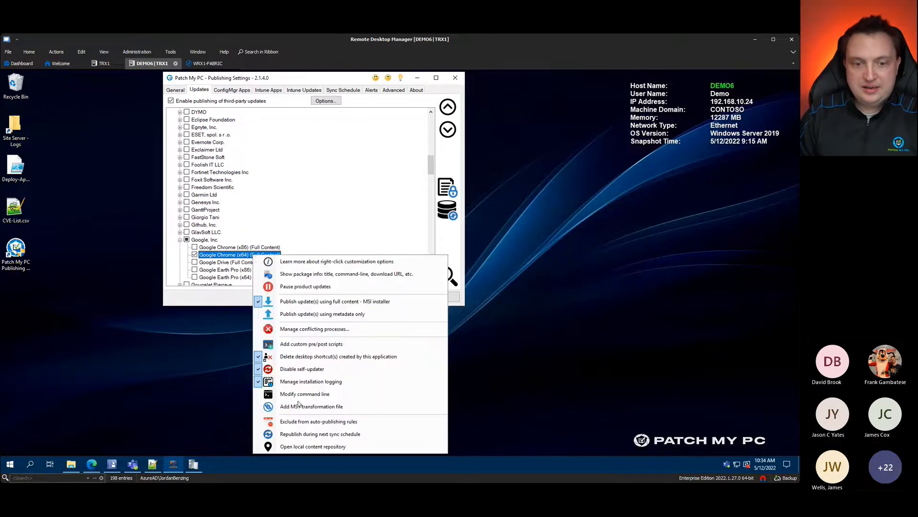
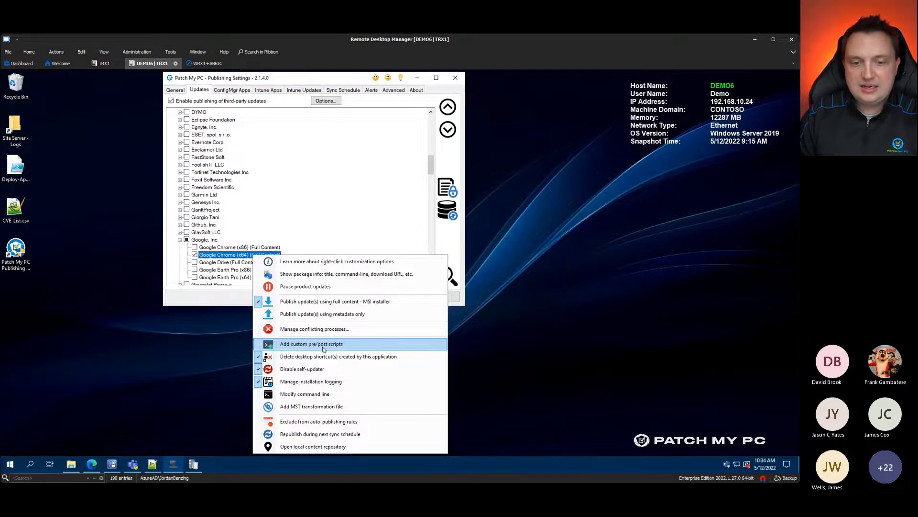
# Step: Add a custom post script to Google Chrome (x64), picking Set-GoogleChrome-Homepage.ps1 from \\demo6\Sources\Scripts
pyautogui.click(324, 347)
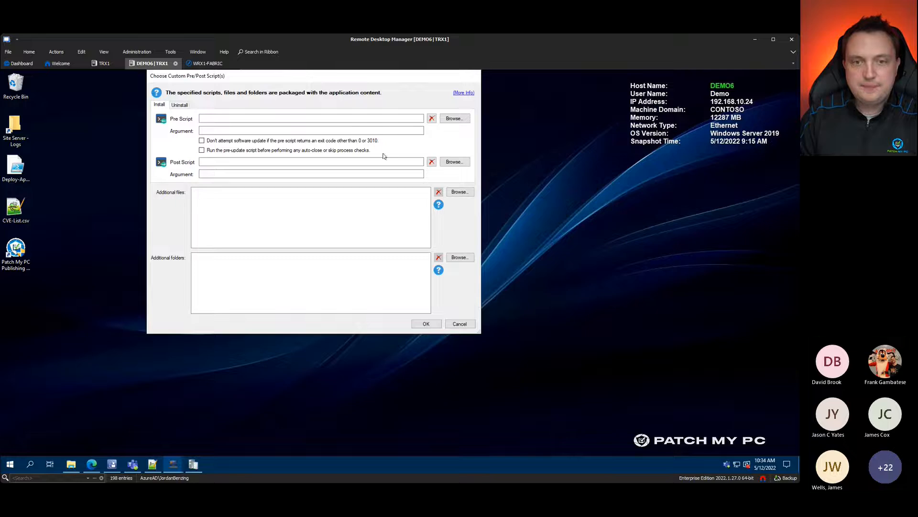
pyautogui.click(453, 162)
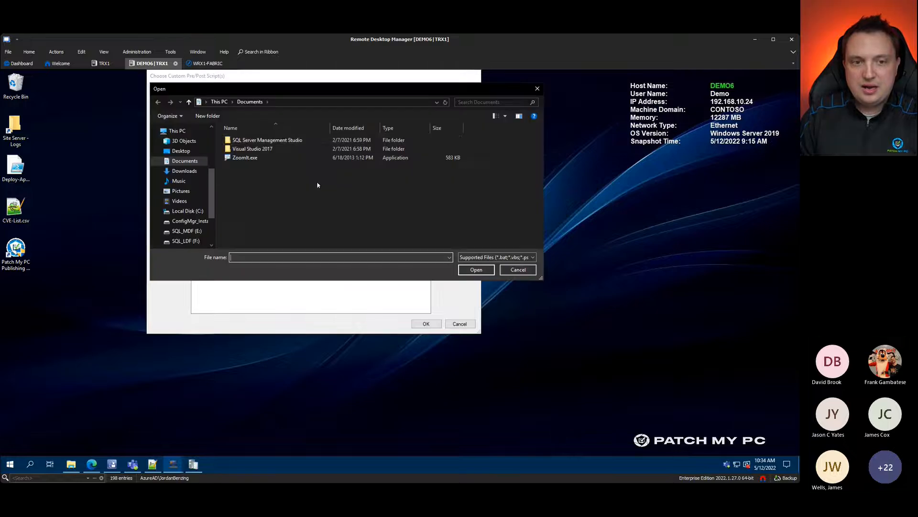
pyautogui.click(185, 210)
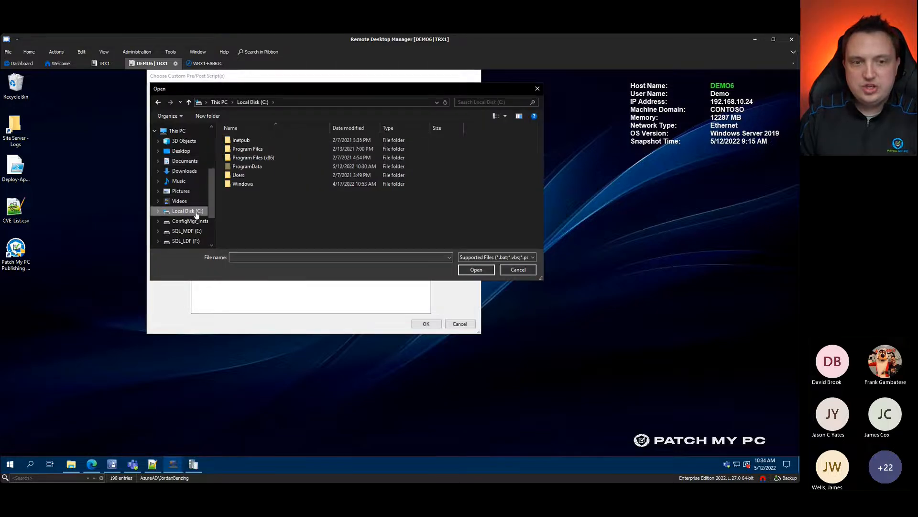
pyautogui.scroll(3, 188, 191)
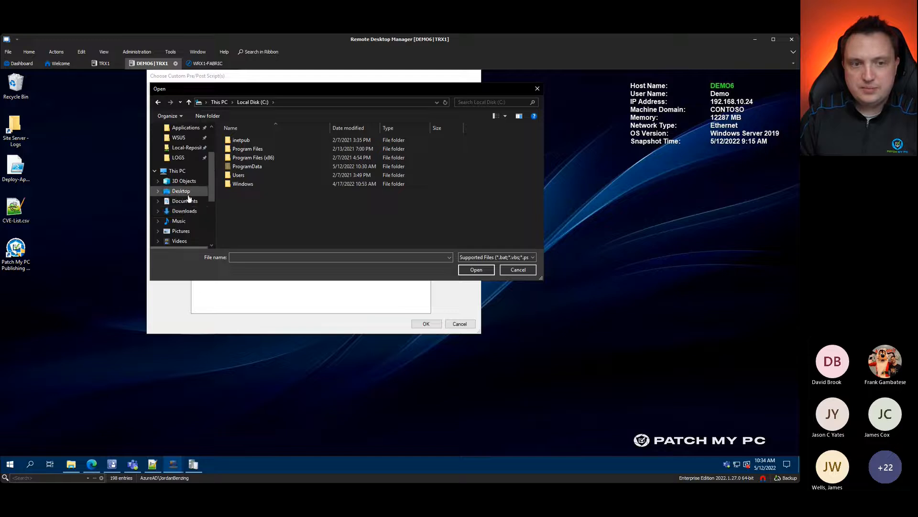
pyautogui.click(186, 147)
pyautogui.click(180, 137)
pyautogui.click(272, 139)
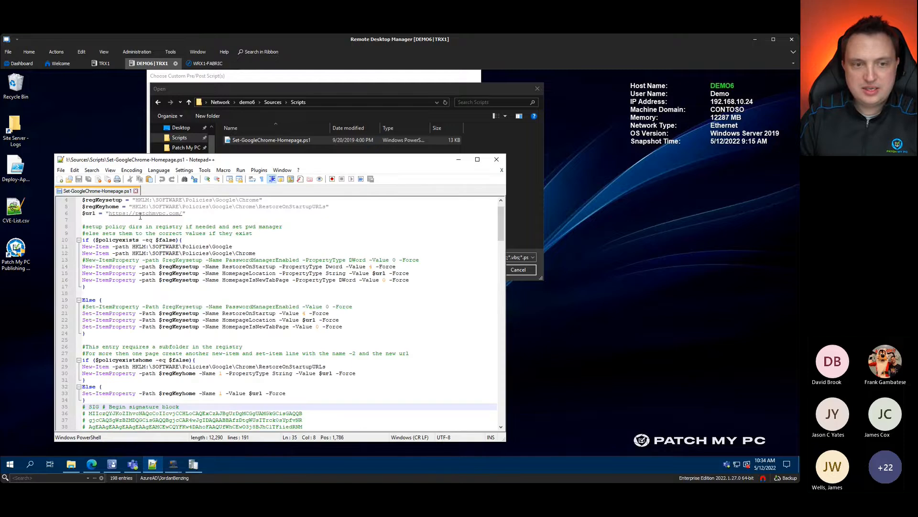
# Step: Inspect the script's $url homepage line, then return to the Edge browser
pyautogui.click(209, 215)
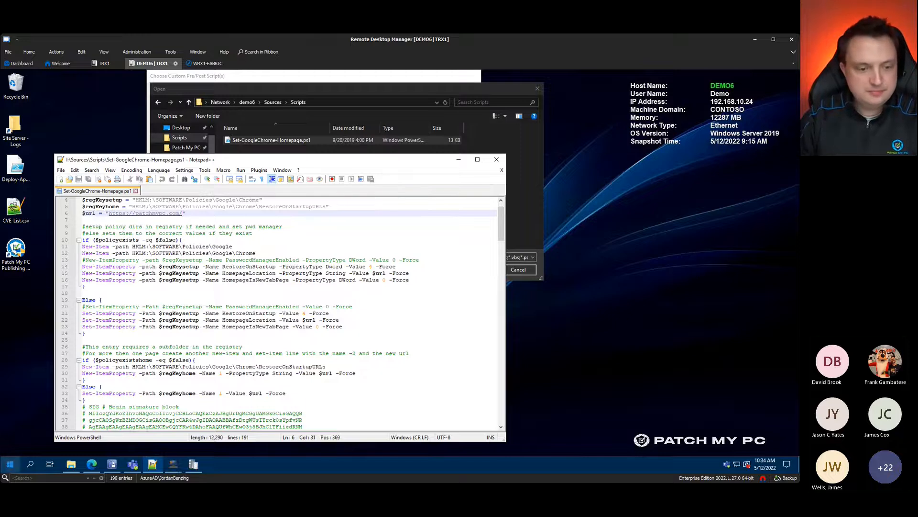
pyautogui.click(92, 465)
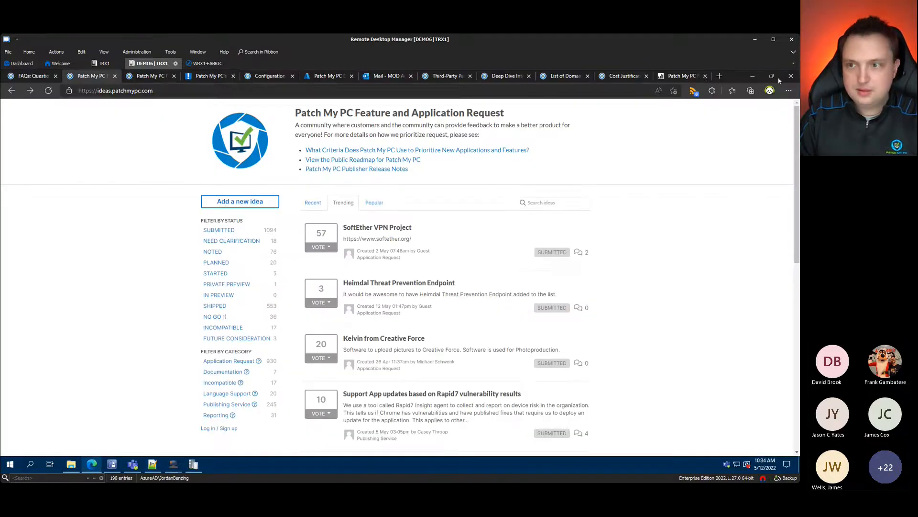
# Step: Search Bing for clememug and copy the #CLEMEMUG Meetup event page address
pyautogui.click(719, 76)
pyautogui.write('c')
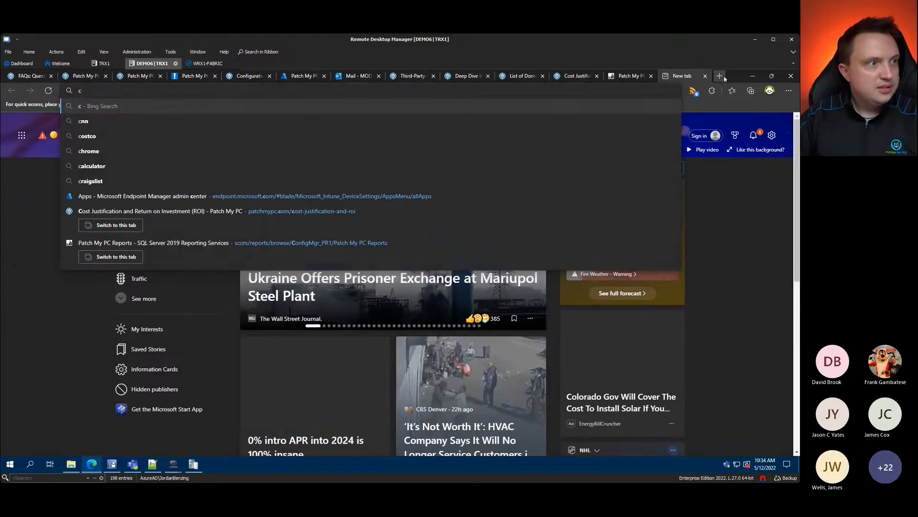
pyautogui.write('lememug')
pyautogui.press('Return')
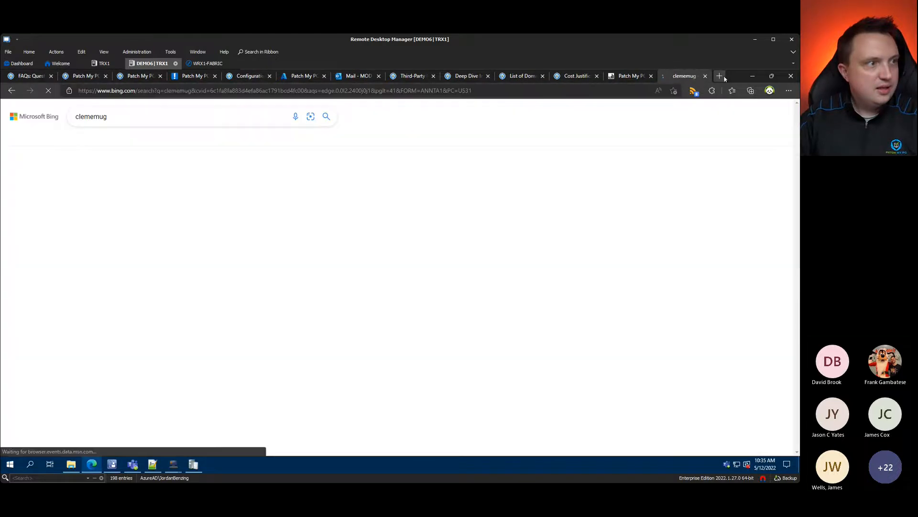
pyautogui.click(136, 175)
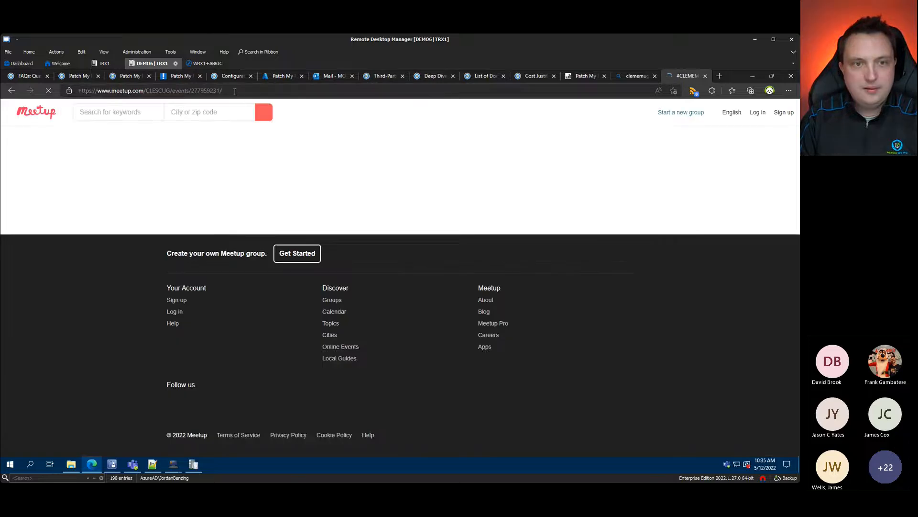
pyautogui.click(235, 91)
pyautogui.hotkey('ctrl', 'c')
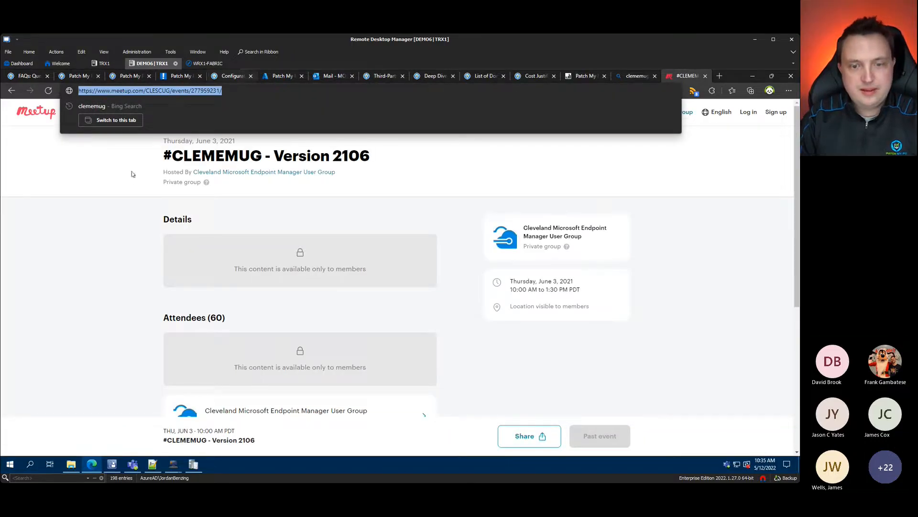
pyautogui.click(125, 213)
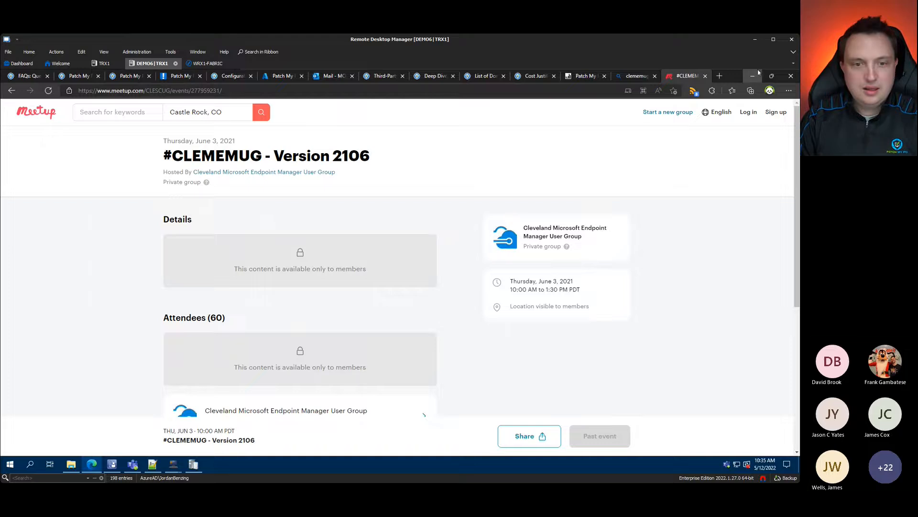
# Step: Replace the old patchmypc.com $url value on line 6 with the copied Meetup URL
pyautogui.click(754, 75)
pyautogui.press('BackSpace')
pyautogui.press('BackSpace')
pyautogui.press('BackSpace')
pyautogui.press('BackSpace')
pyautogui.press('BackSpace')
pyautogui.press('BackSpace')
pyautogui.press('BackSpace')
pyautogui.press('BackSpace')
pyautogui.press('BackSpace')
pyautogui.press('BackSpace')
pyautogui.press('BackSpace')
pyautogui.press('BackSpace')
pyautogui.press('BackSpace')
pyautogui.press('BackSpace')
pyautogui.press('BackSpace')
pyautogui.press('BackSpace')
pyautogui.press('BackSpace')
pyautogui.press('BackSpace')
pyautogui.press('BackSpace')
pyautogui.press('BackSpace')
pyautogui.hotkey('ctrl', 'v')
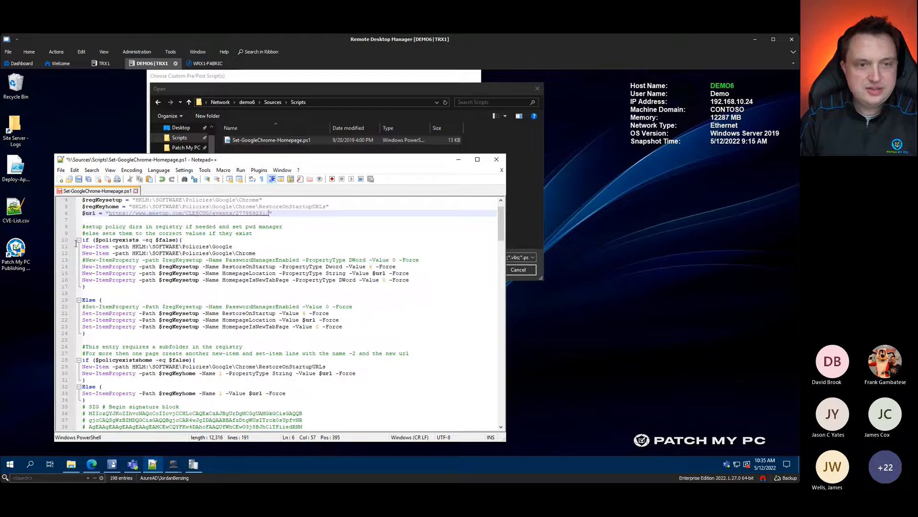
# Step: Save the edited Set-GoogleChrome-Homepage.ps1 and close Notepad++
pyautogui.click(78, 180)
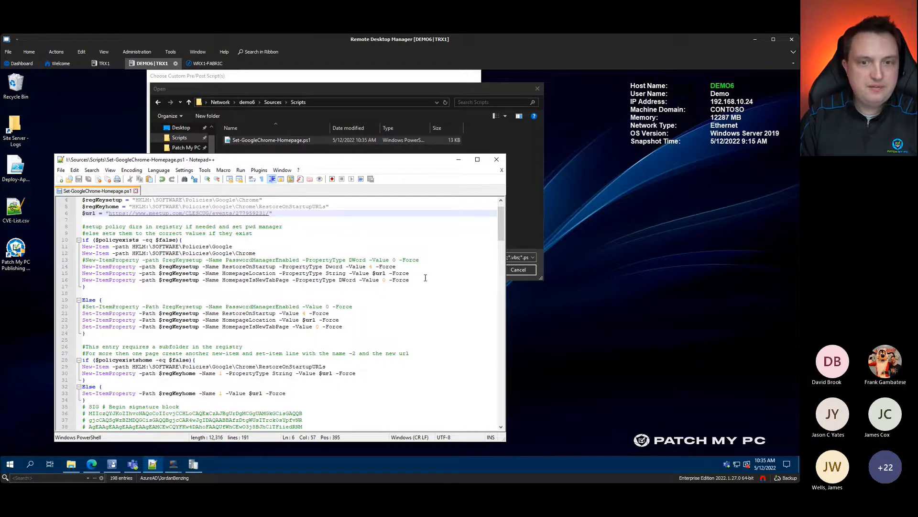
pyautogui.moveTo(416, 161); pyautogui.dragTo(564, 137)
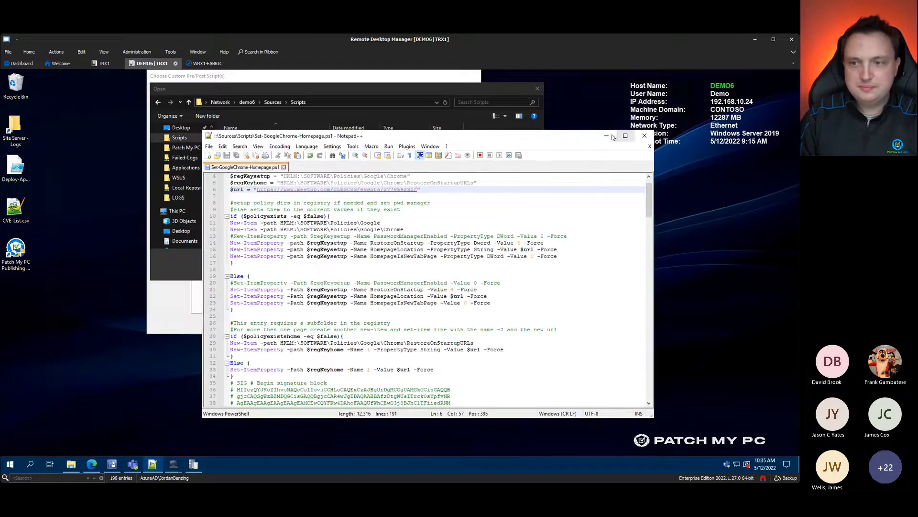
pyautogui.click(644, 137)
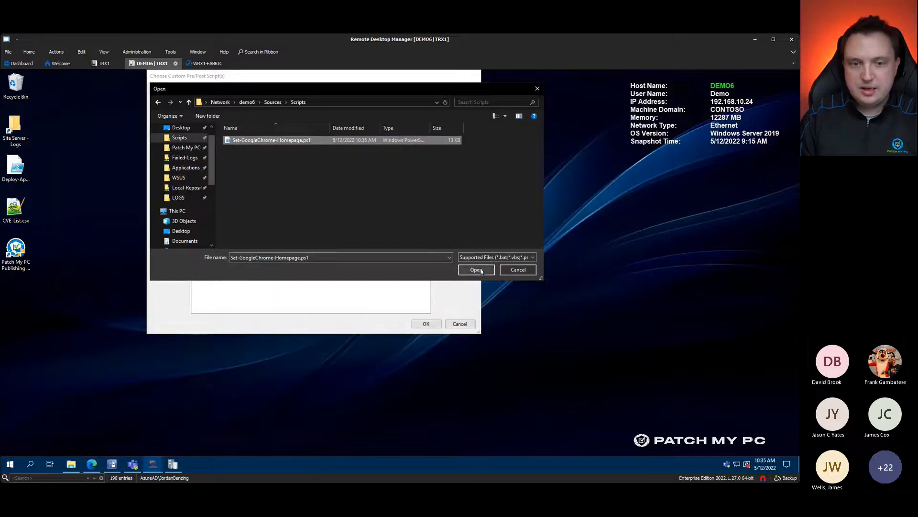
# Step: Confirm Set-GoogleChrome-Homepage.ps1 as Chrome (x64)'s post script, apply settings, then start the CVE import wizard
pyautogui.click(460, 269)
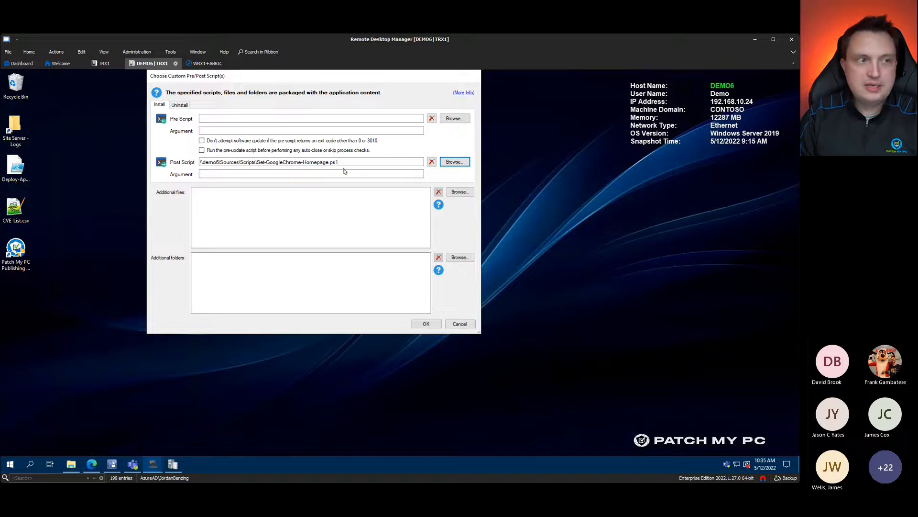
pyautogui.click(422, 324)
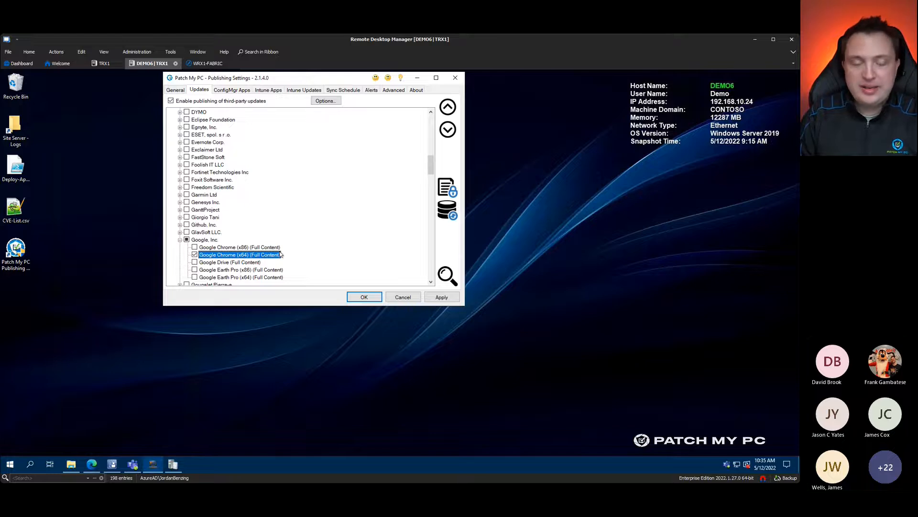
pyautogui.click(456, 301)
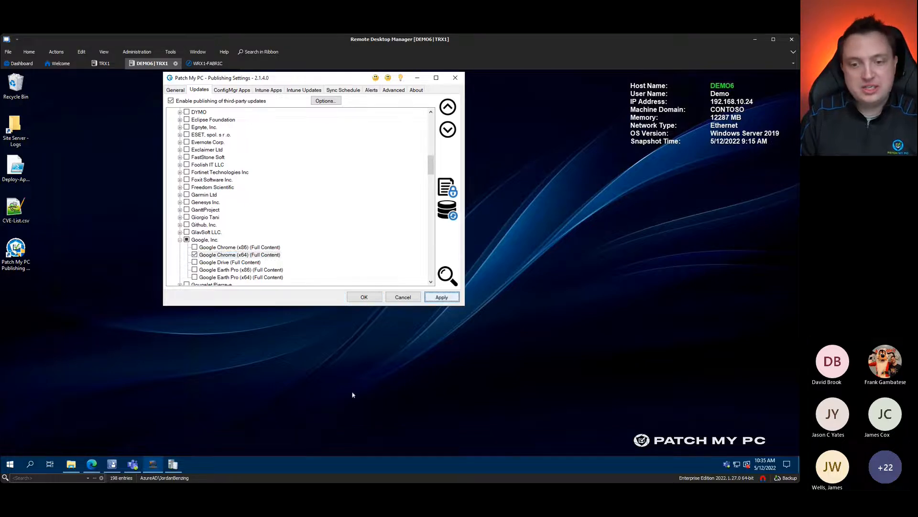
pyautogui.click(254, 255)
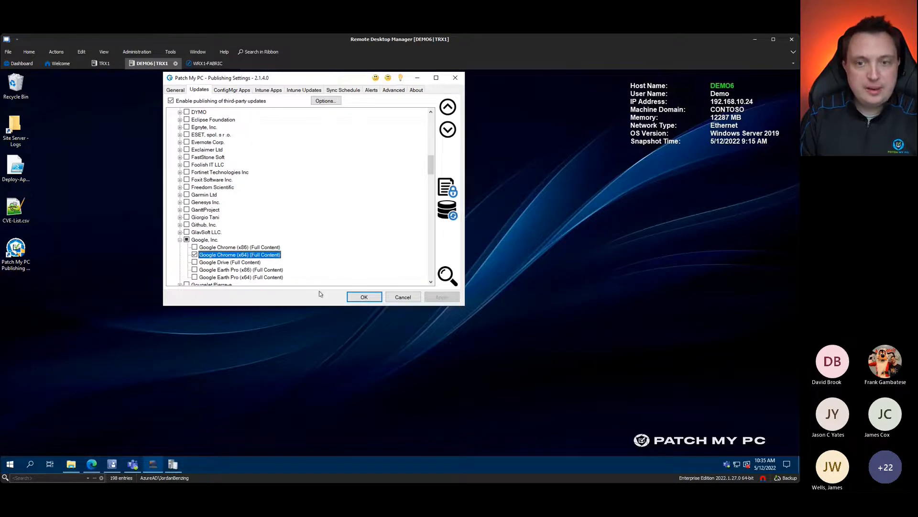
pyautogui.click(445, 190)
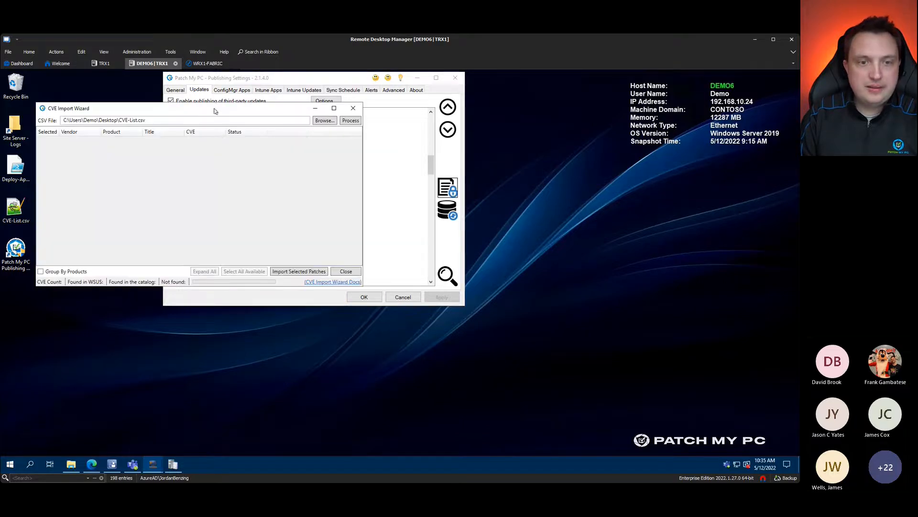
# Step: Open CVE-List.csv from the desktop and check its Google Chrome entry on line 10
pyautogui.moveTo(342, 103); pyautogui.dragTo(393, 124)
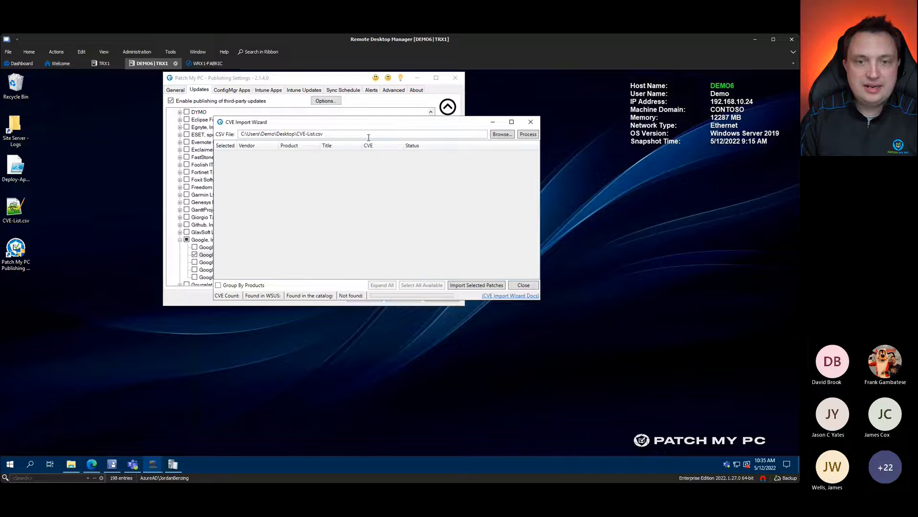
pyautogui.click(16, 211)
pyautogui.doubleClick(16, 211)
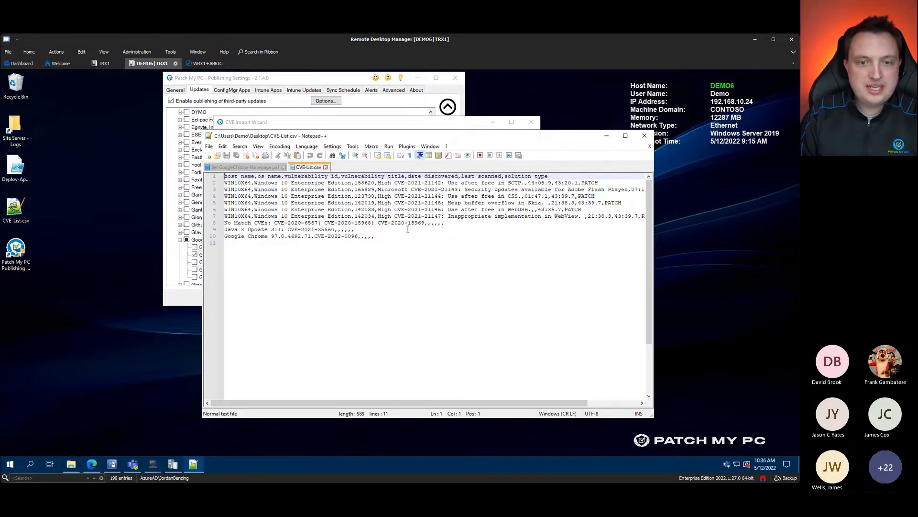
pyautogui.click(410, 237)
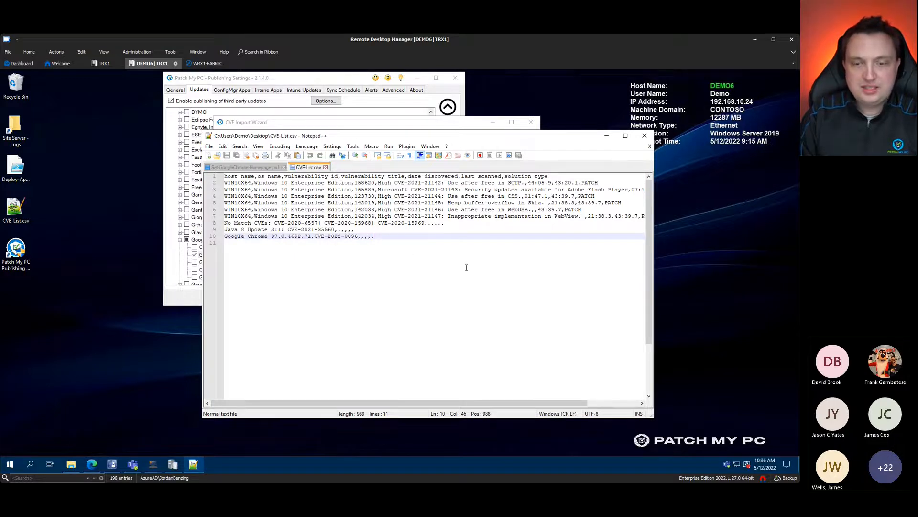
pyautogui.click(606, 135)
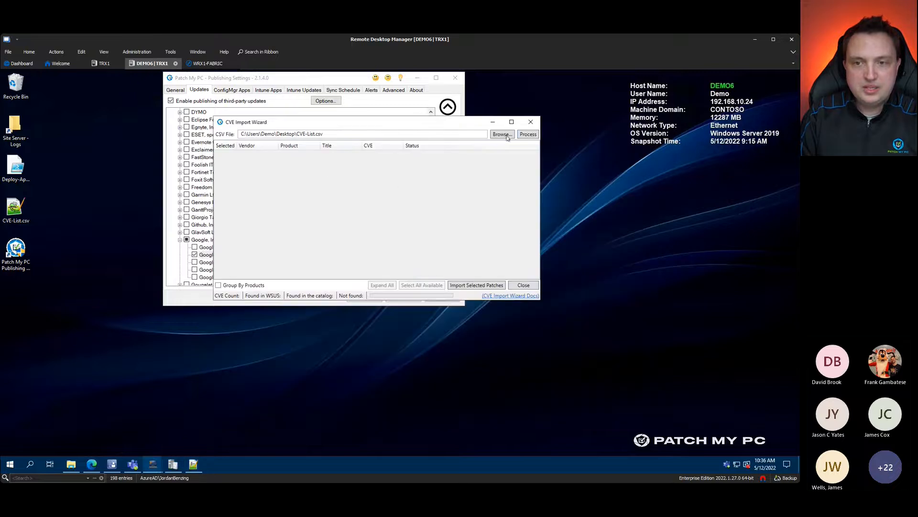
# Step: Process the CSV, review the CVE-2021-35560, CVE-2022-0096 and unavailable groups, then close the wizard
pyautogui.click(531, 135)
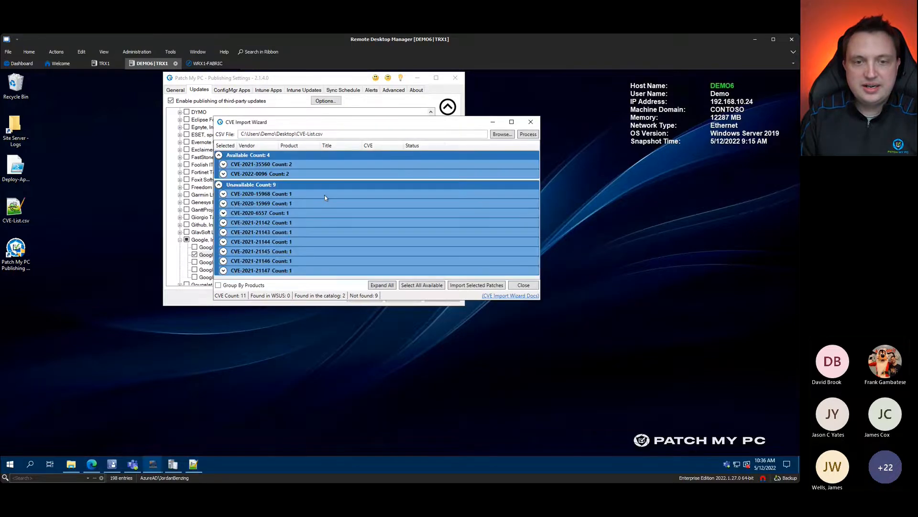
pyautogui.click(219, 185)
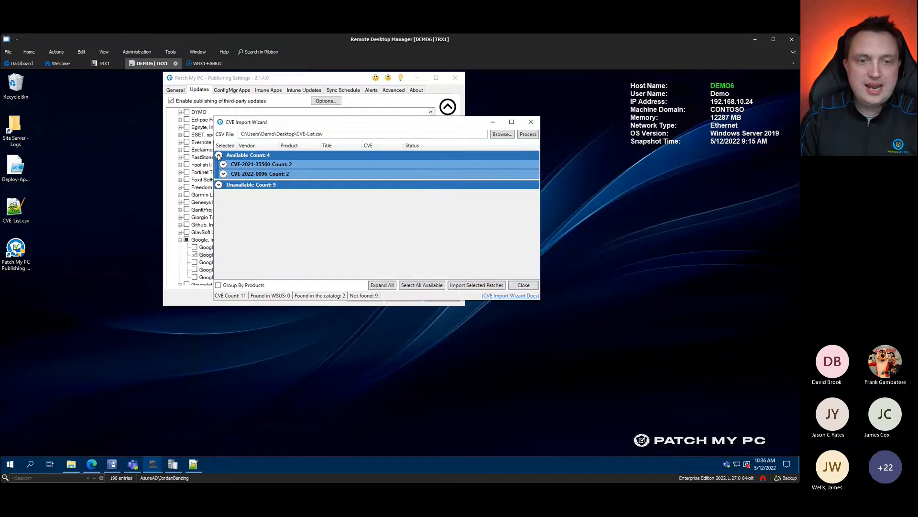
pyautogui.click(223, 164)
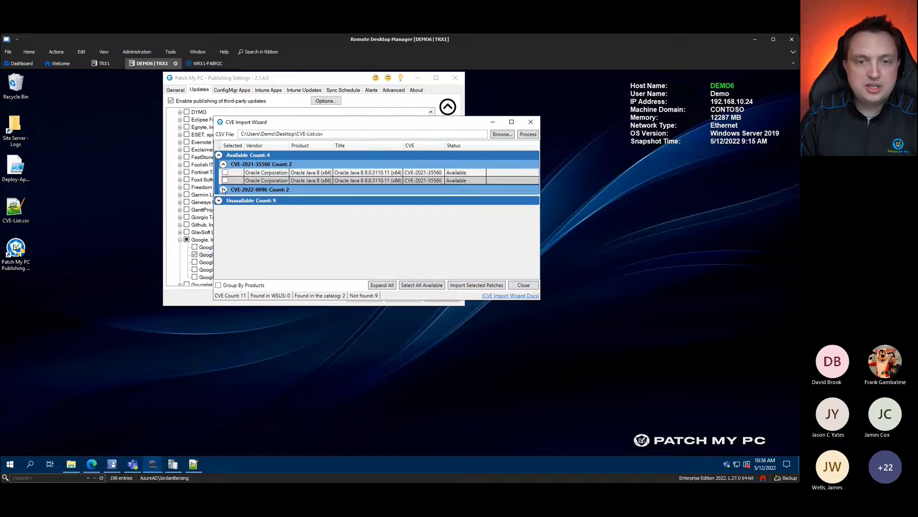
pyautogui.click(223, 190)
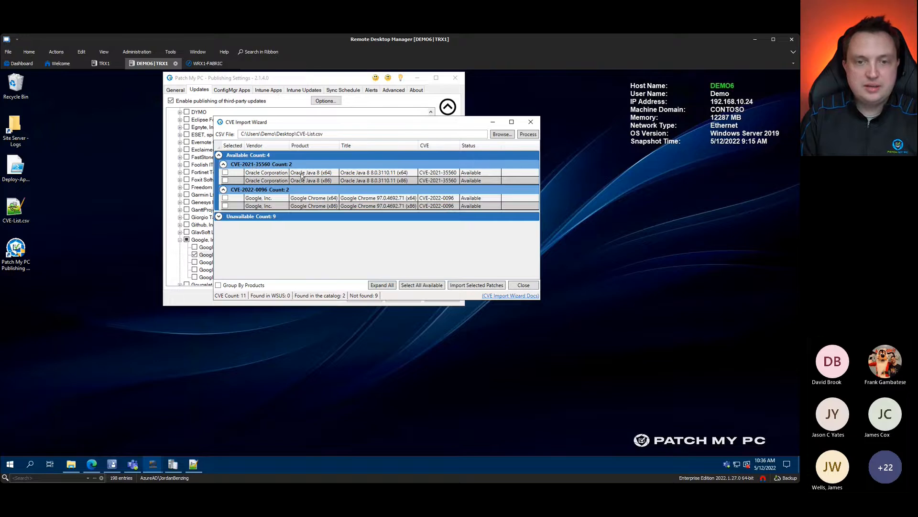
pyautogui.click(219, 216)
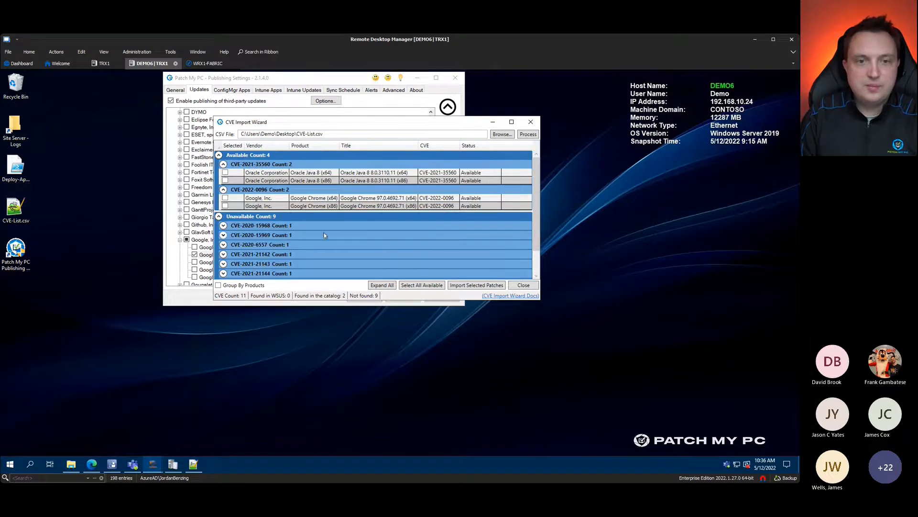
pyautogui.click(532, 286)
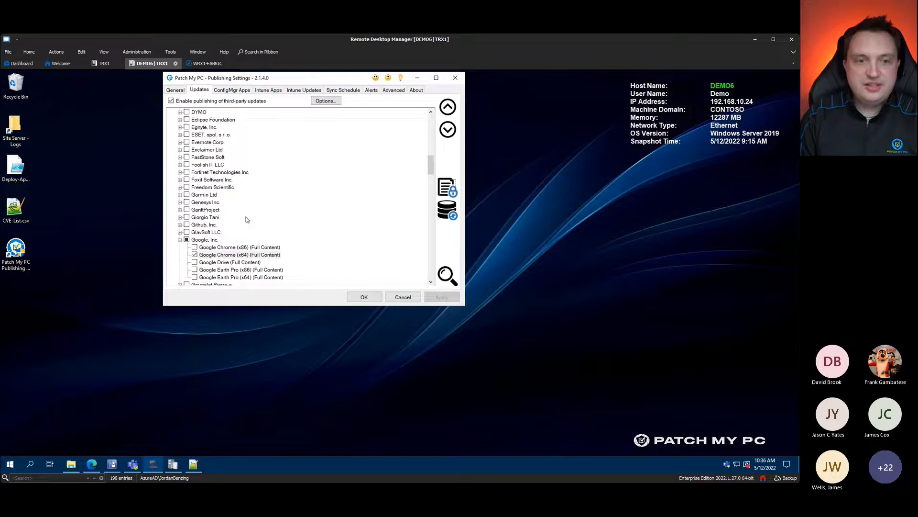
pyautogui.rightClick(262, 256)
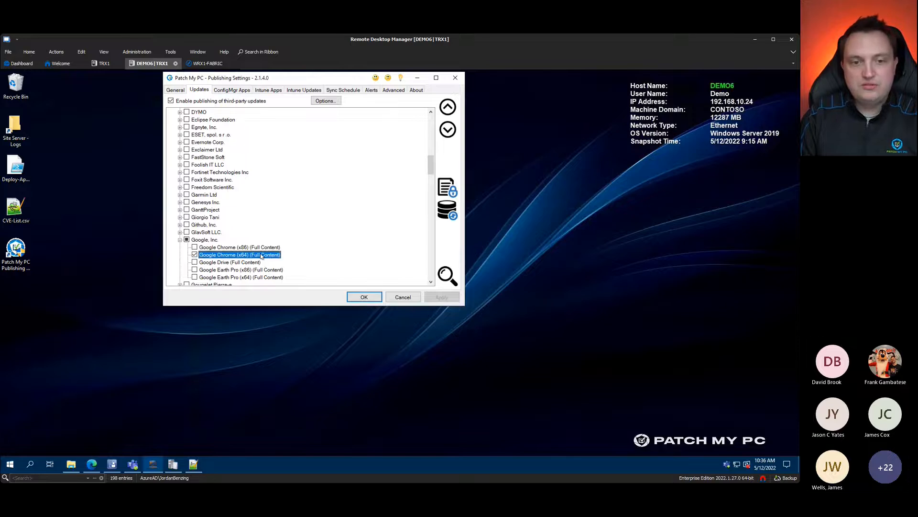
pyautogui.click(88, 364)
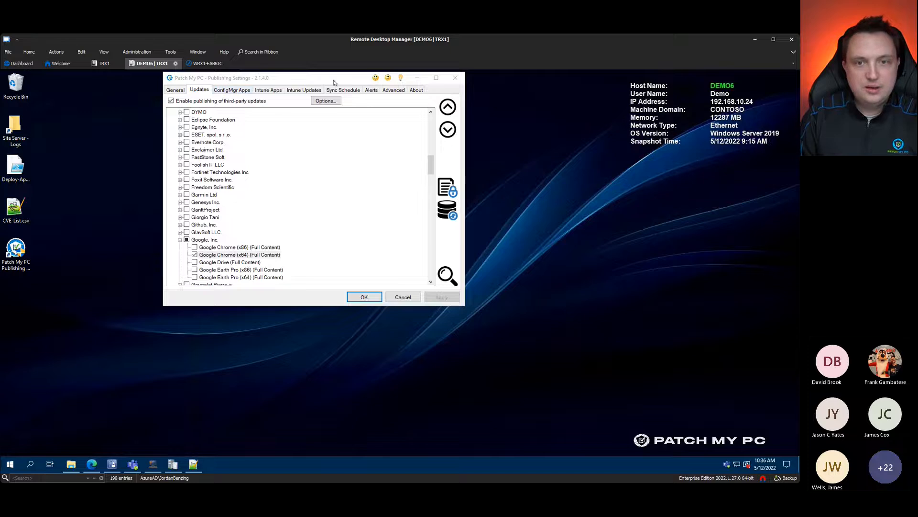
pyautogui.moveTo(358, 79); pyautogui.dragTo(466, 81)
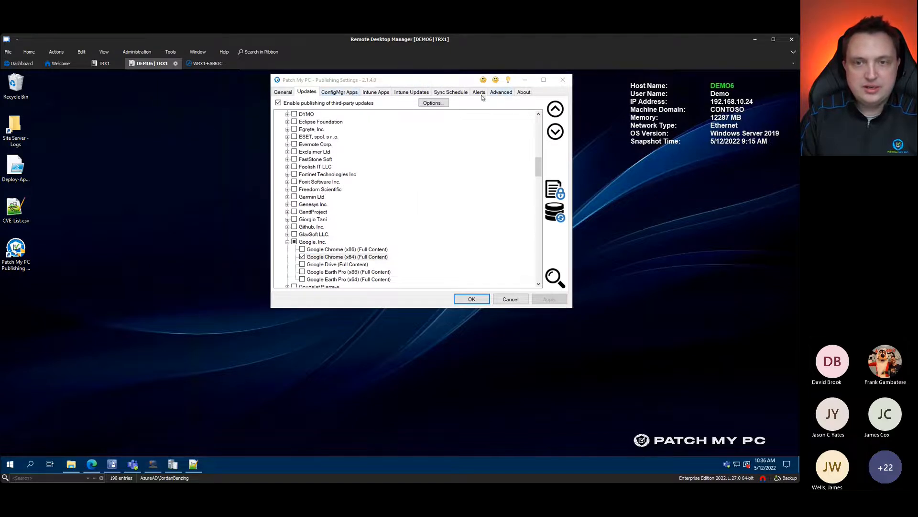
# Step: Enable 'Enable creation of applications in Configuration Manager' on the ConfigMgr Apps tab and apply it
pyautogui.click(462, 93)
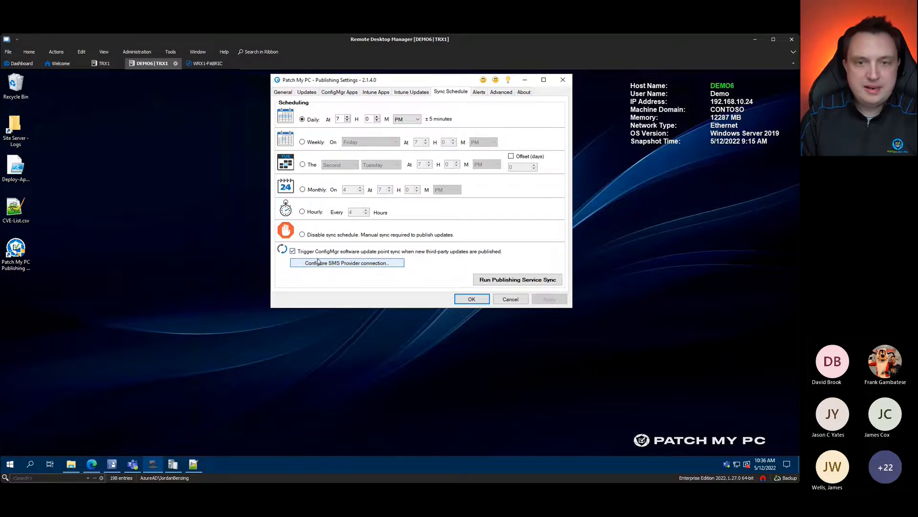
pyautogui.click(347, 93)
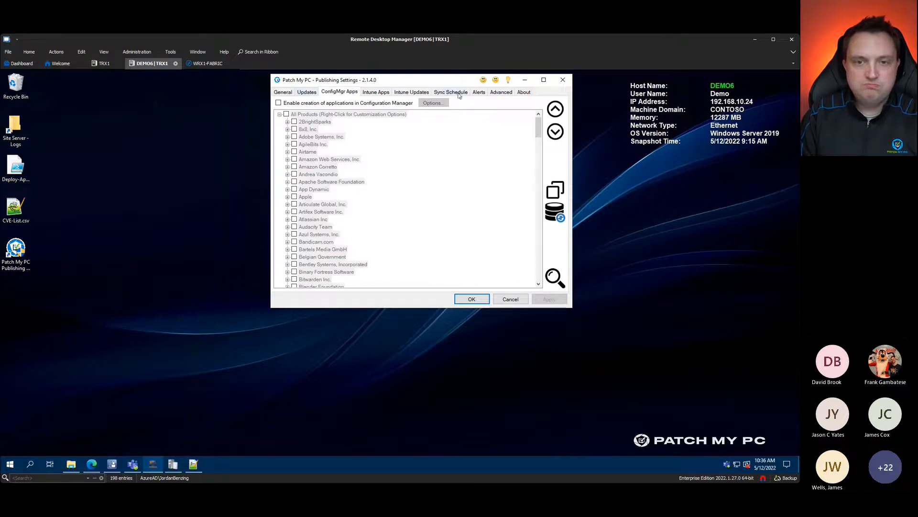
pyautogui.click(287, 104)
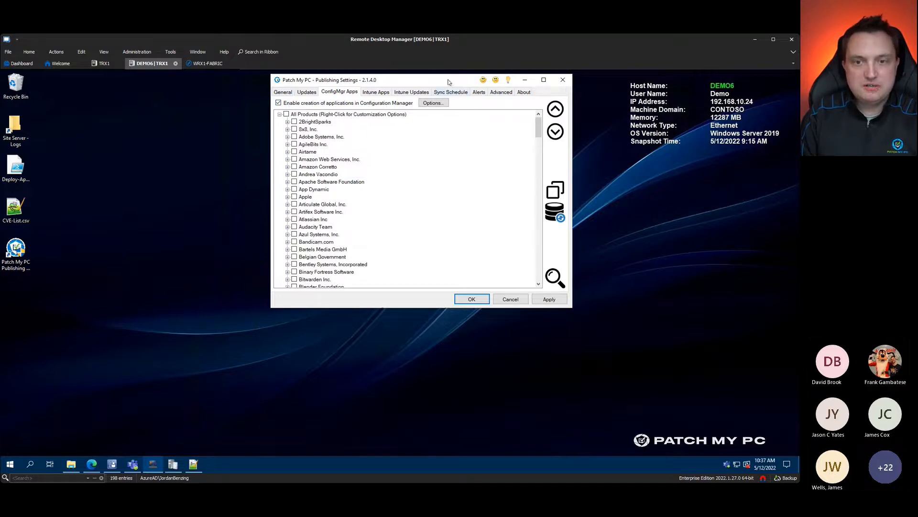
pyautogui.moveTo(449, 81); pyautogui.dragTo(382, 78)
pyautogui.click(482, 296)
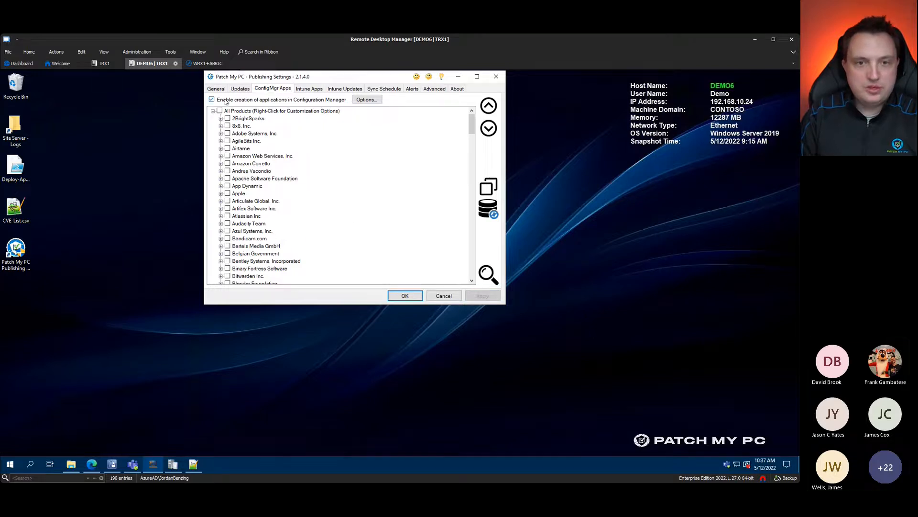
pyautogui.click(244, 89)
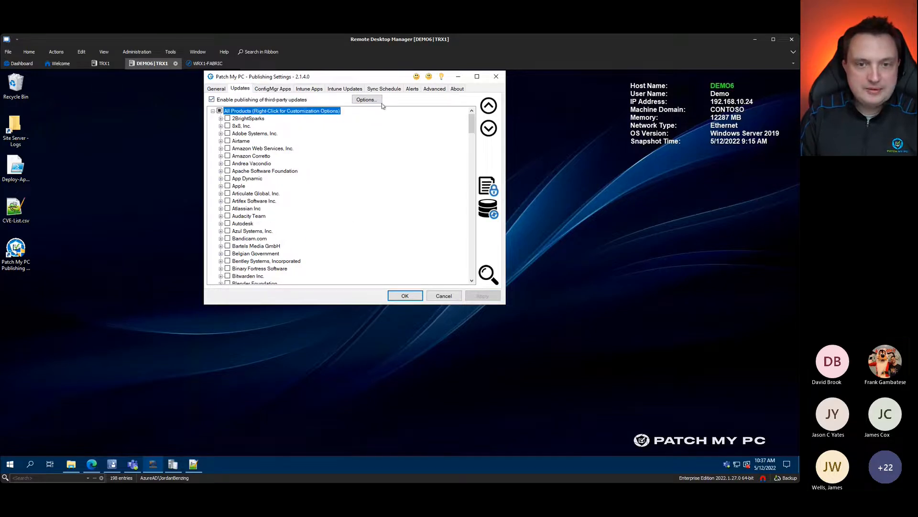
# Step: Look over the WSUS Options dialog, then go back to the ConfigMgr Apps product list
pyautogui.click(373, 100)
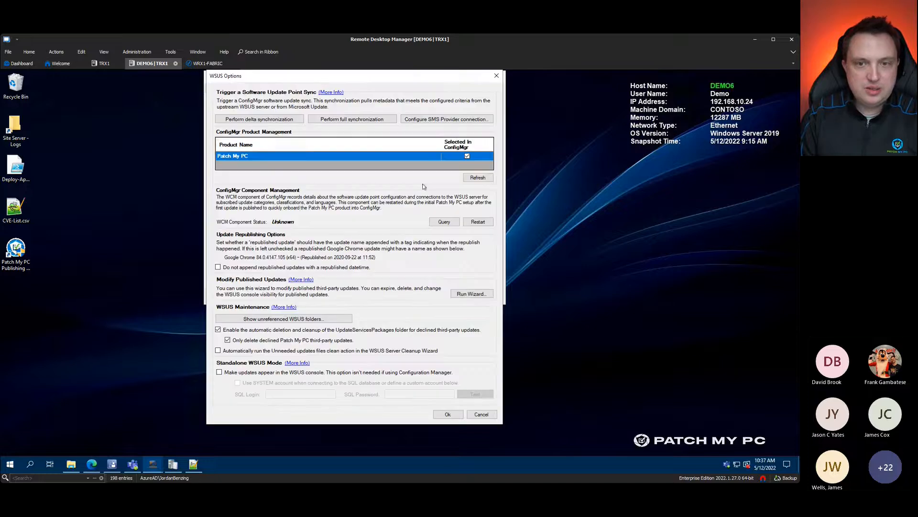
pyautogui.click(497, 76)
pyautogui.click(266, 90)
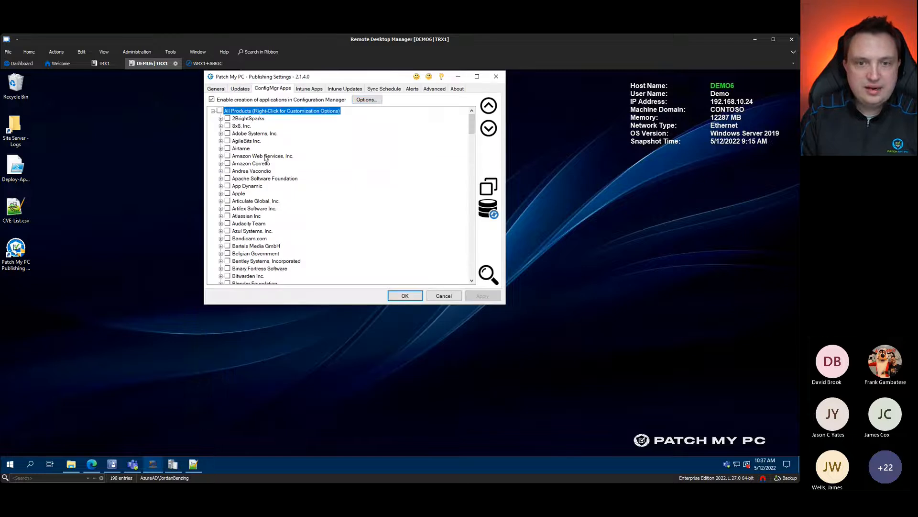
# Step: Open ConfigMgr Apps Options and review the \\demo6\Sources source folder and All Distribution Points settings
pyautogui.click(366, 100)
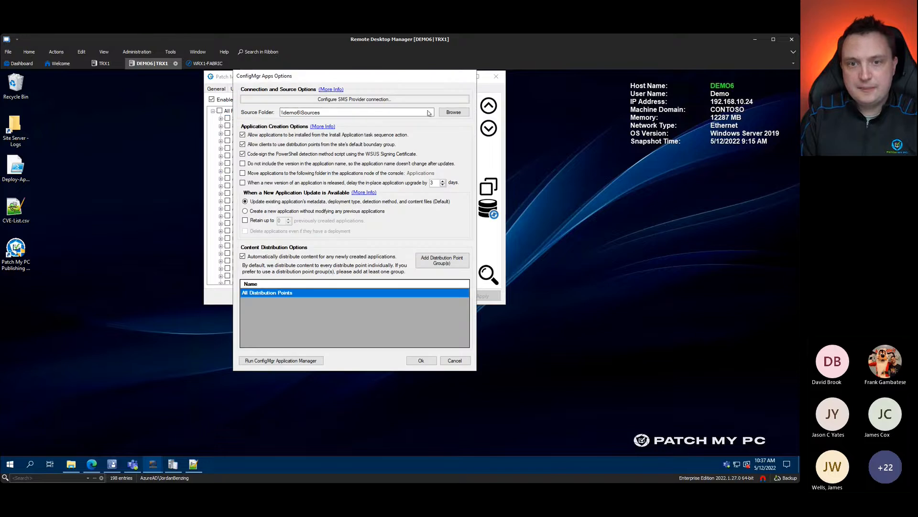
pyautogui.hotkey('ctrl', '1')
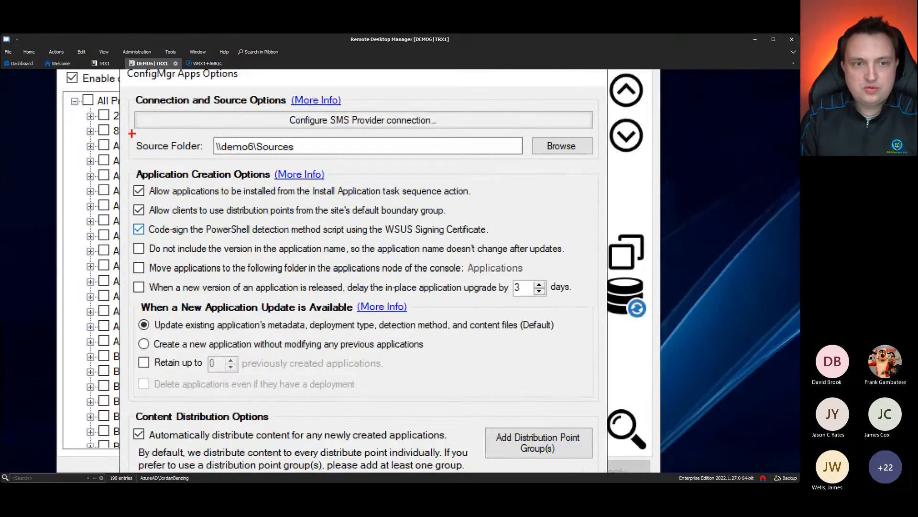
pyautogui.moveTo(119, 128)
pyautogui.mouseDown()
pyautogui.moveTo(342, 164)
pyautogui.moveTo(374, 126)
pyautogui.mouseUp()
pyautogui.moveTo(444, 124); pyautogui.dragTo(475, 102)
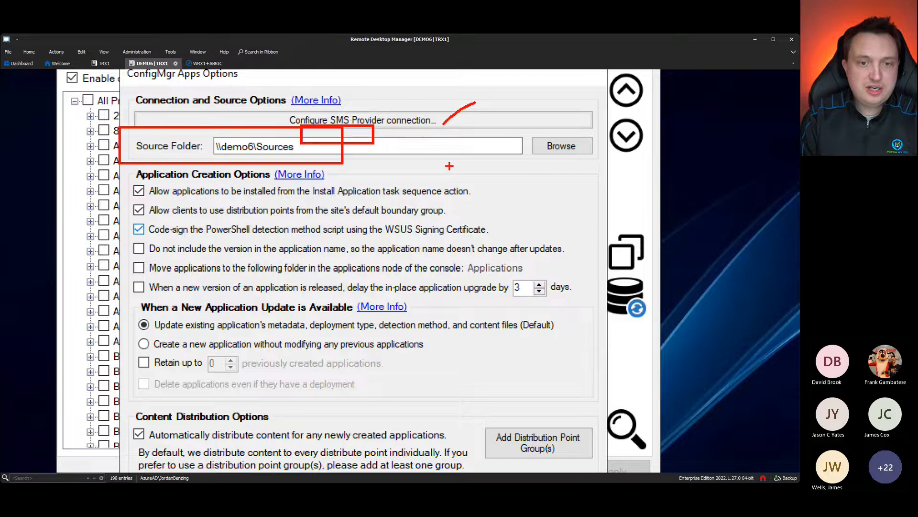
pyautogui.press('Escape')
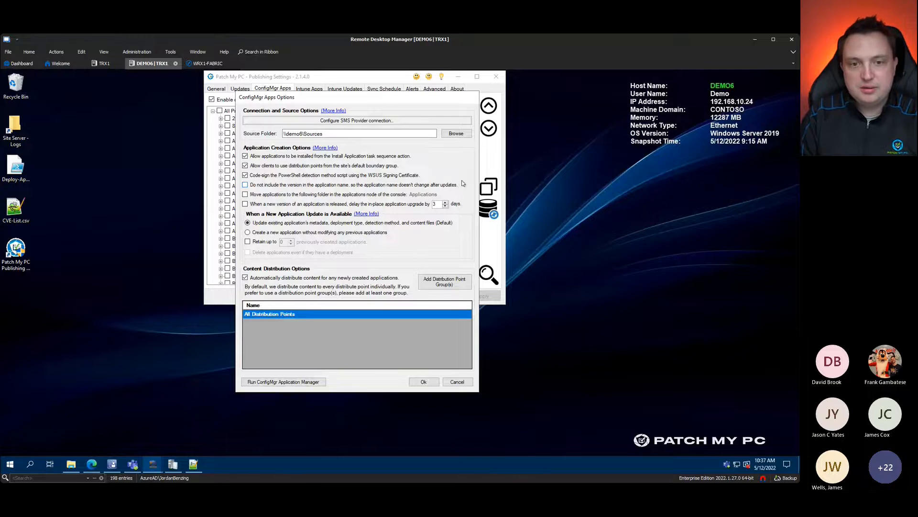
pyautogui.hotkey('ctrl', '1')
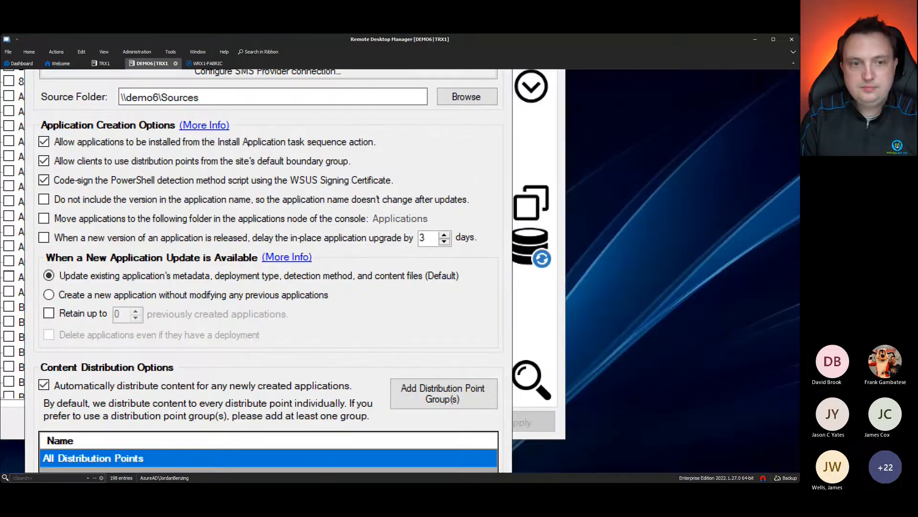
pyautogui.moveTo(145, 129); pyautogui.dragTo(176, 128)
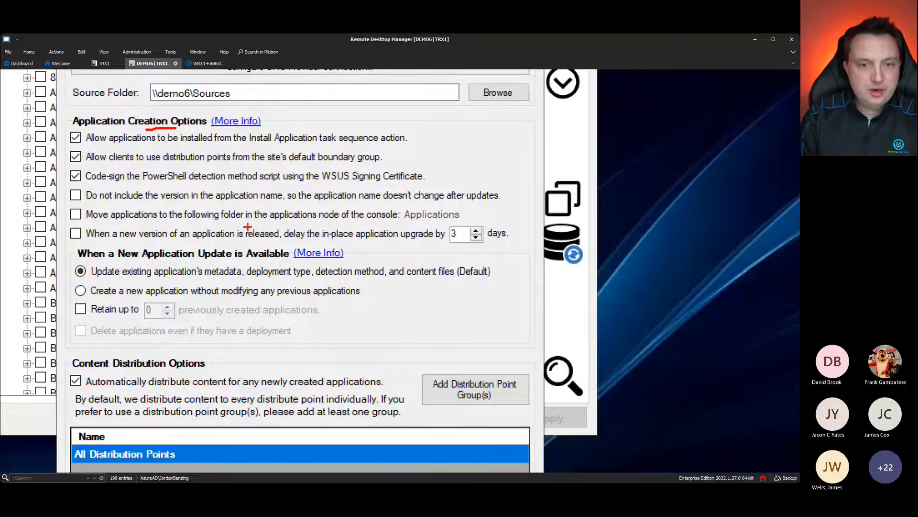
pyautogui.moveTo(472, 211); pyautogui.dragTo(508, 207)
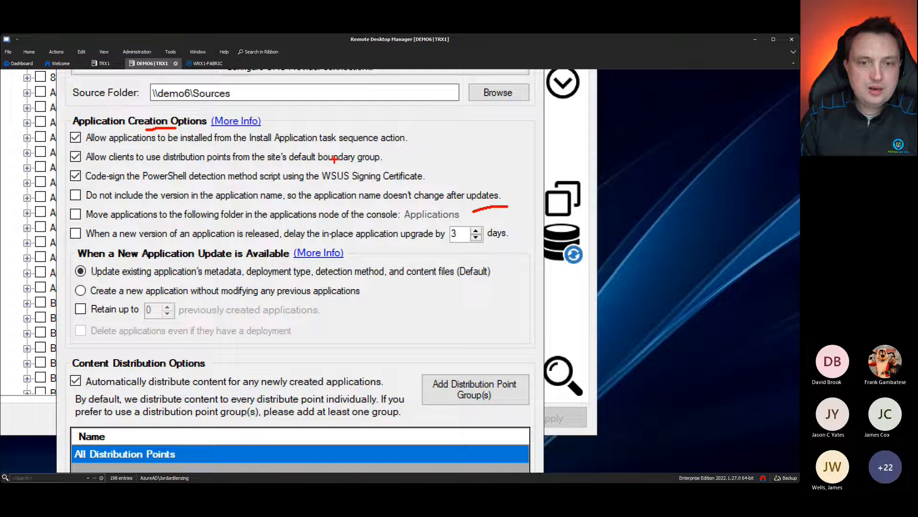
pyautogui.moveTo(433, 167); pyautogui.dragTo(465, 156)
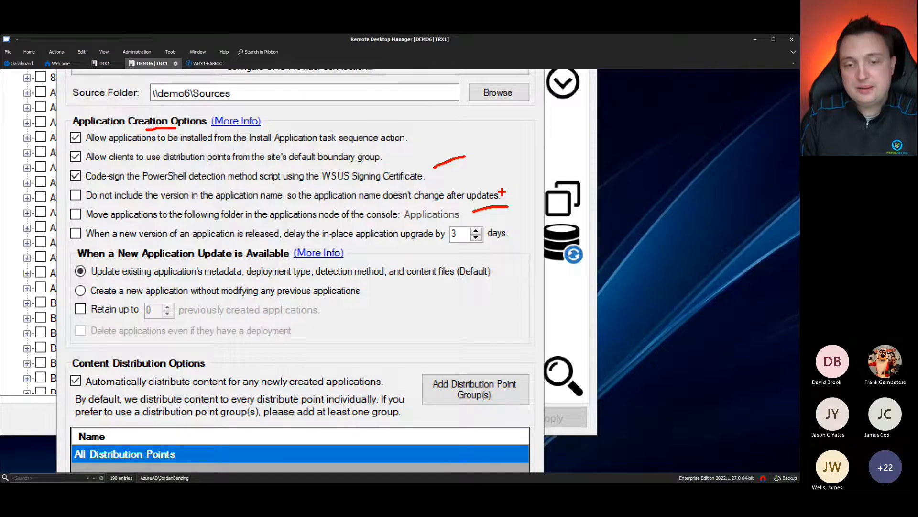
pyautogui.moveTo(502, 191); pyautogui.dragTo(526, 182)
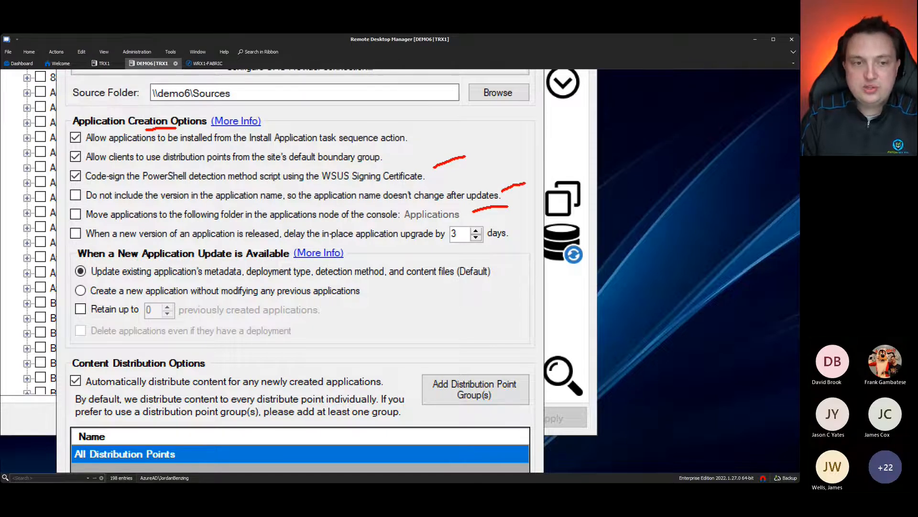
pyautogui.moveTo(179, 202); pyautogui.dragTo(212, 201)
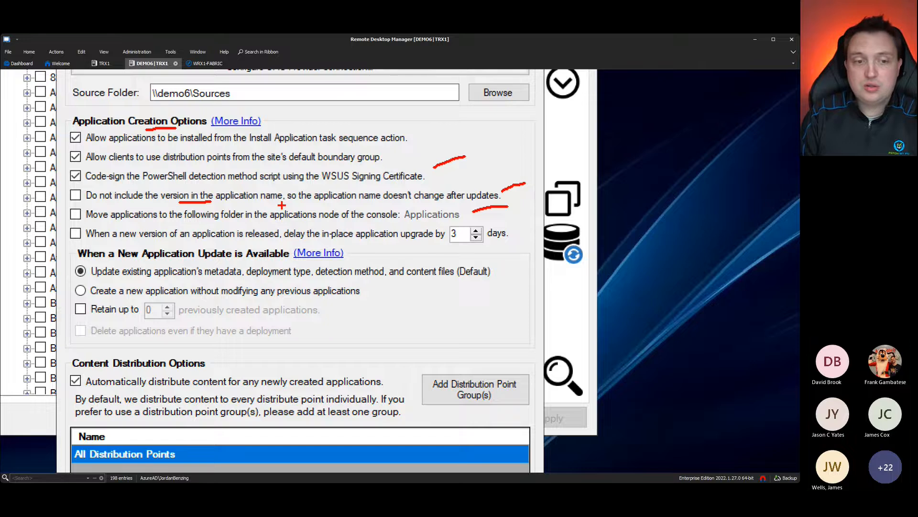
pyautogui.press('Escape')
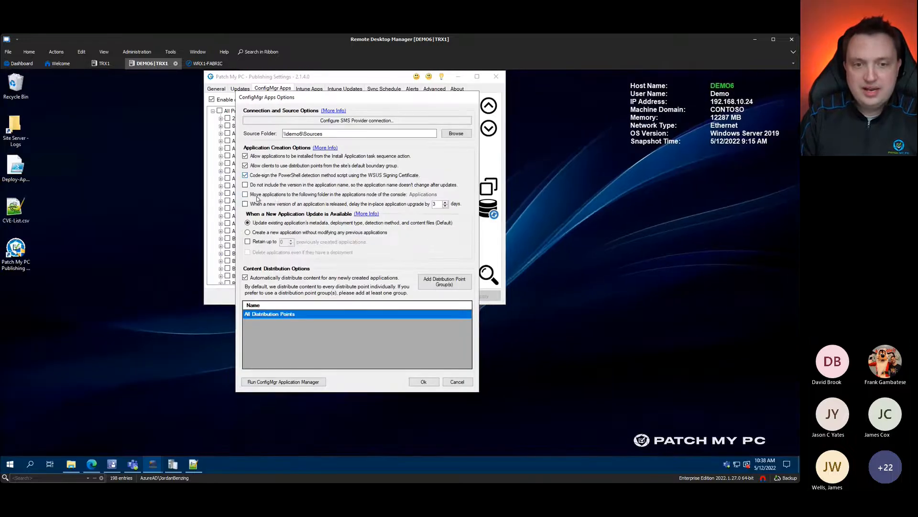
# Step: Turn on 'Move applications to the following folder' and choose the Applications\Patch My PC folder
pyautogui.click(245, 194)
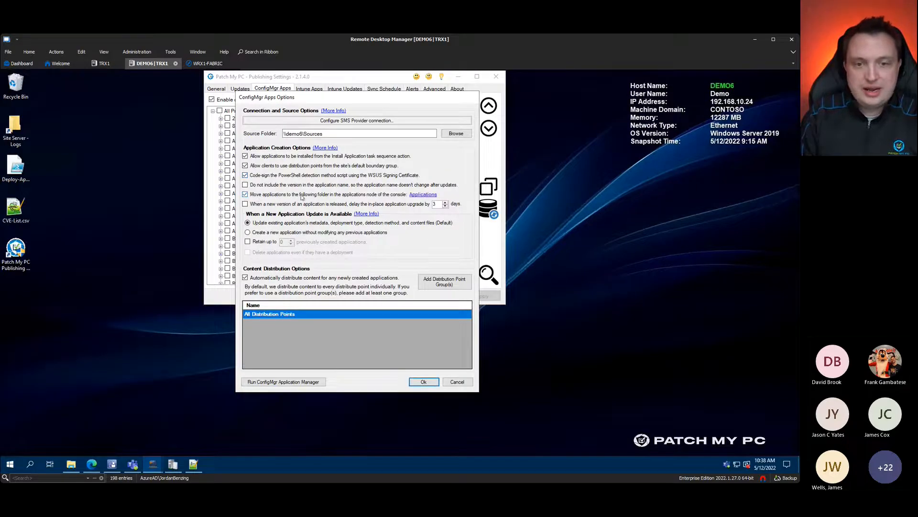
pyautogui.click(415, 195)
pyautogui.click(303, 199)
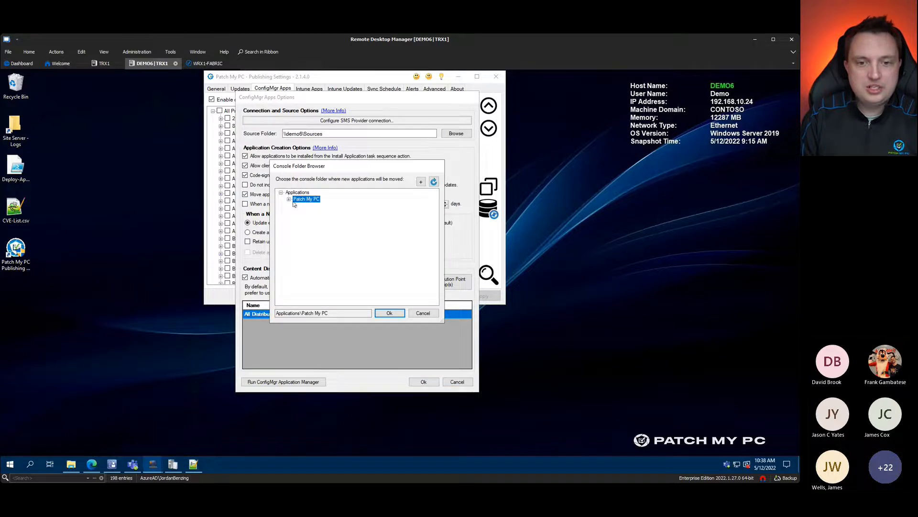
pyautogui.click(390, 313)
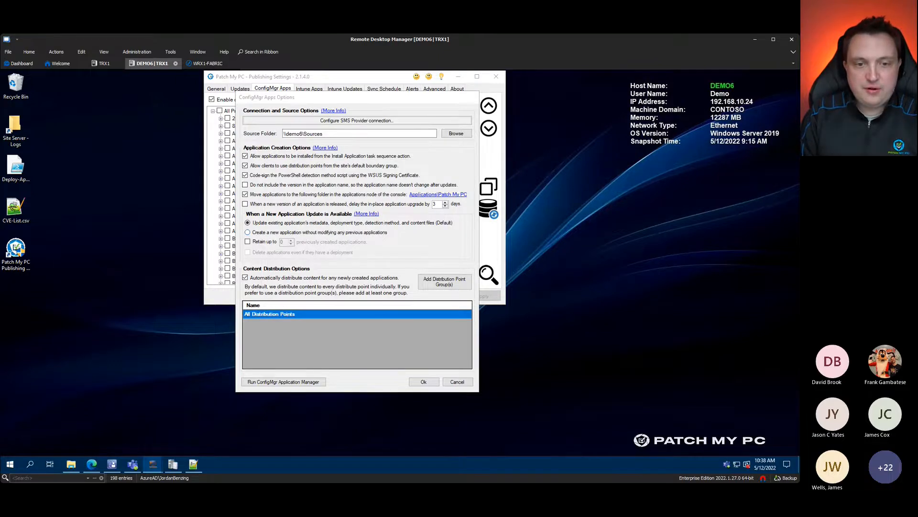
pyautogui.hotkey('ctrl', '1')
# Step: Tick 'Retain up to' 1 previously created application and confirm the ConfigMgr Apps Options with Ok
pyautogui.moveTo(94, 187); pyautogui.dragTo(161, 222)
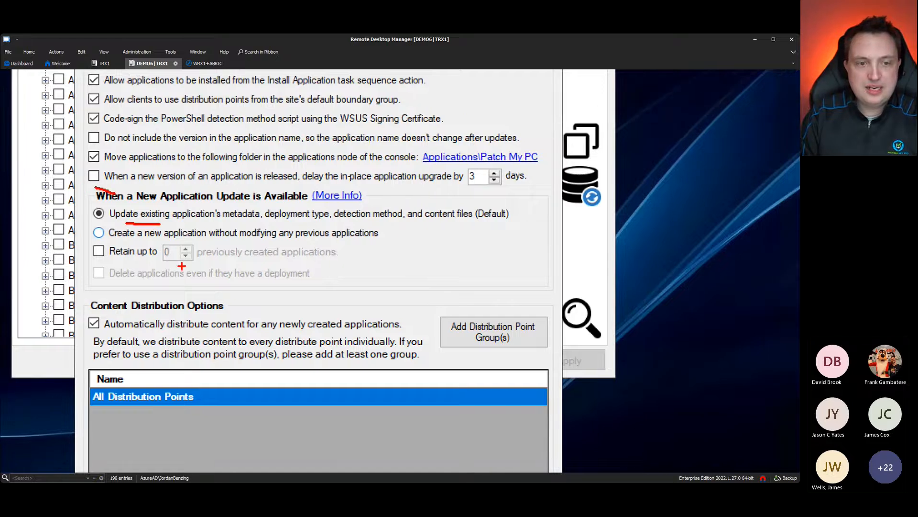
pyautogui.moveTo(111, 263); pyautogui.dragTo(176, 261)
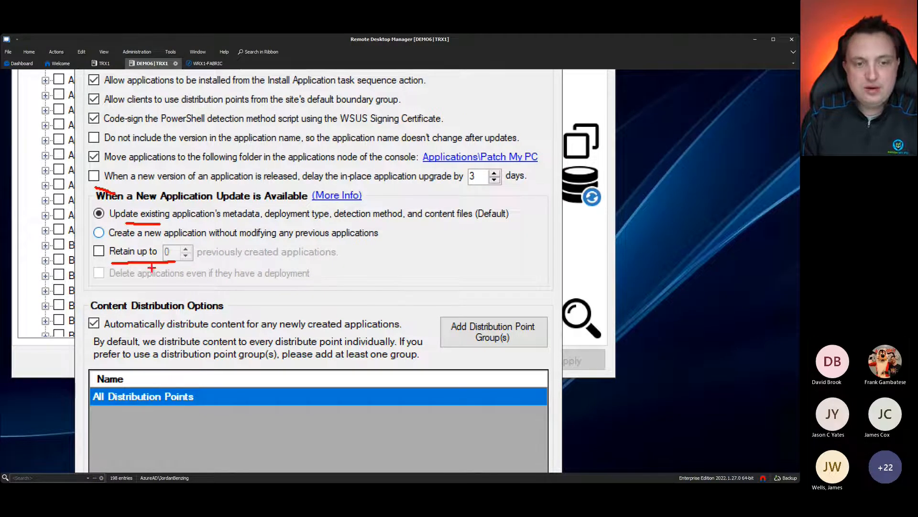
pyautogui.press('Escape')
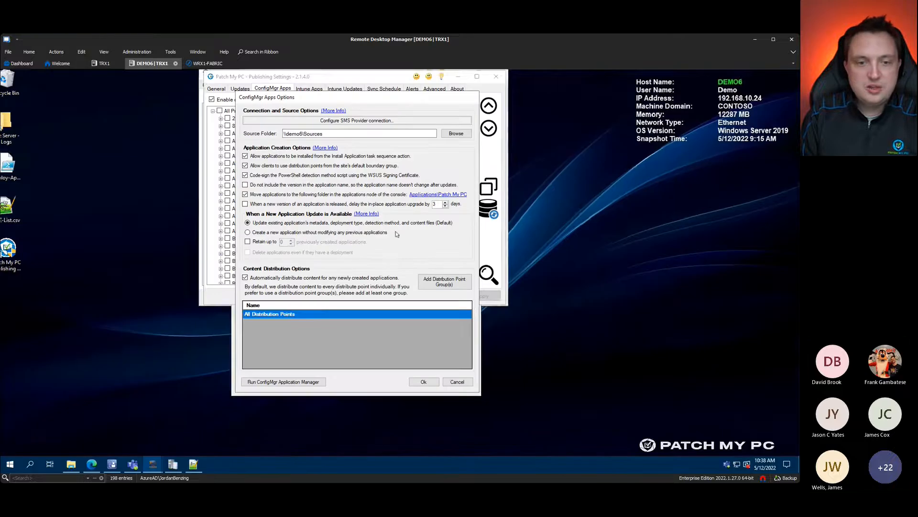
pyautogui.click(255, 245)
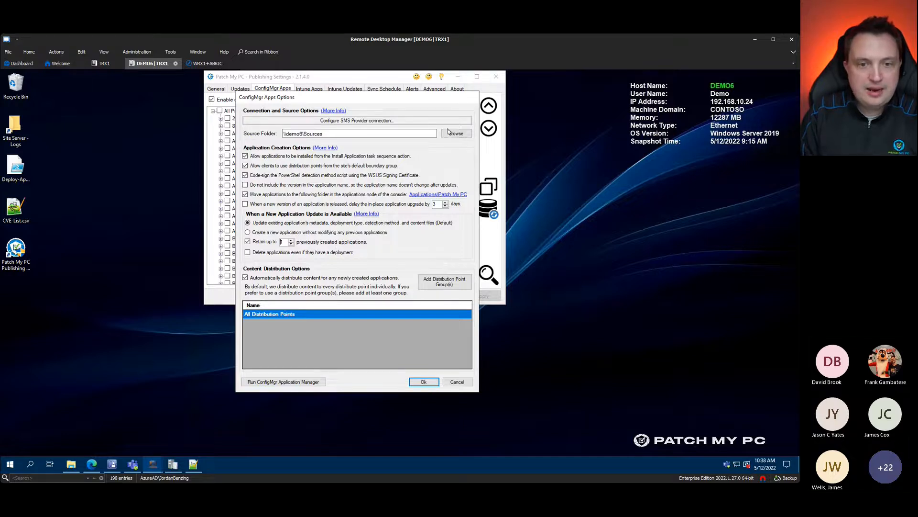
pyautogui.click(422, 382)
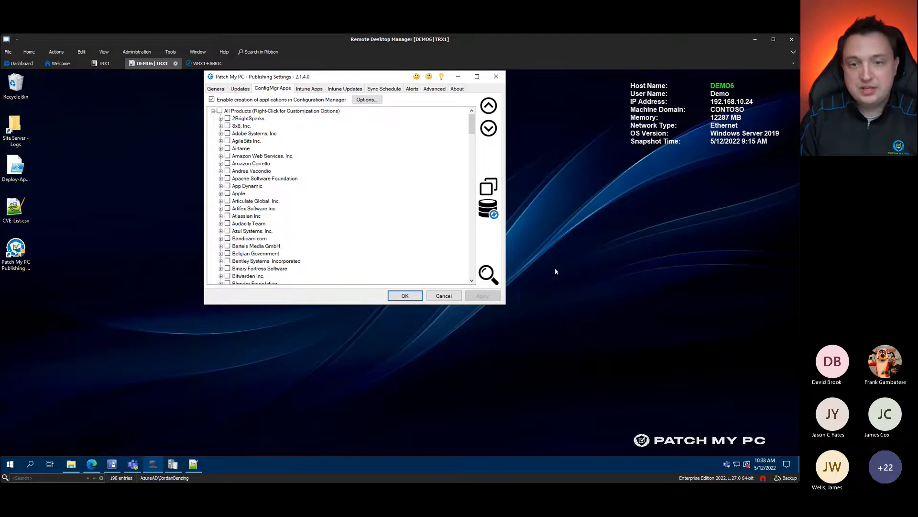
# Step: Find Igor Pavlov's products, select 7-Zip (x64) - MSI Install for publishing, and apply
pyautogui.click(488, 274)
pyautogui.write('ggor')
pyautogui.press('Return')
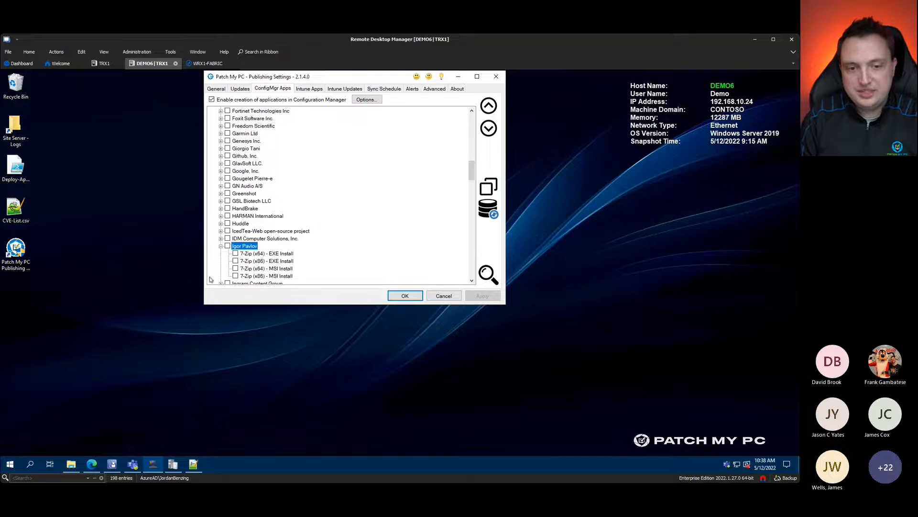
pyautogui.click(235, 269)
pyautogui.click(483, 296)
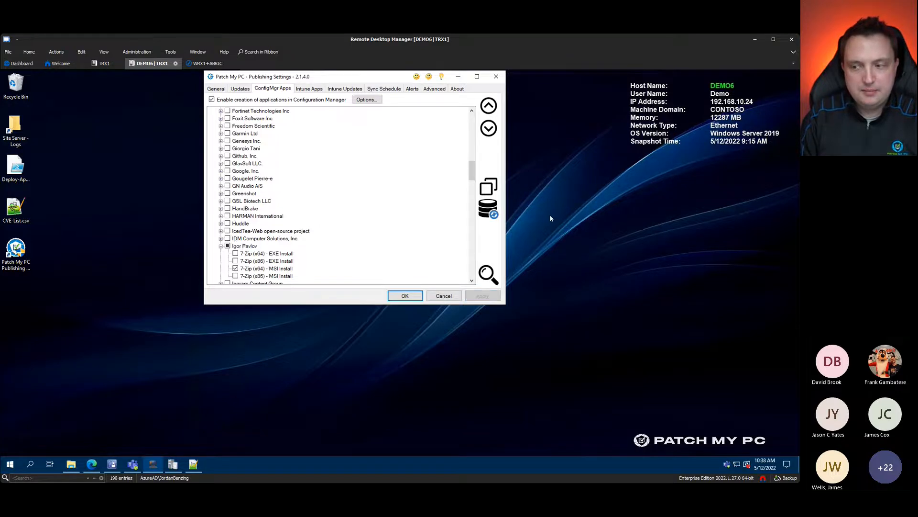
# Step: Enable installation logging for 7-Zip (x64) - MSI Install and confirm the logging options
pyautogui.rightClick(259, 270)
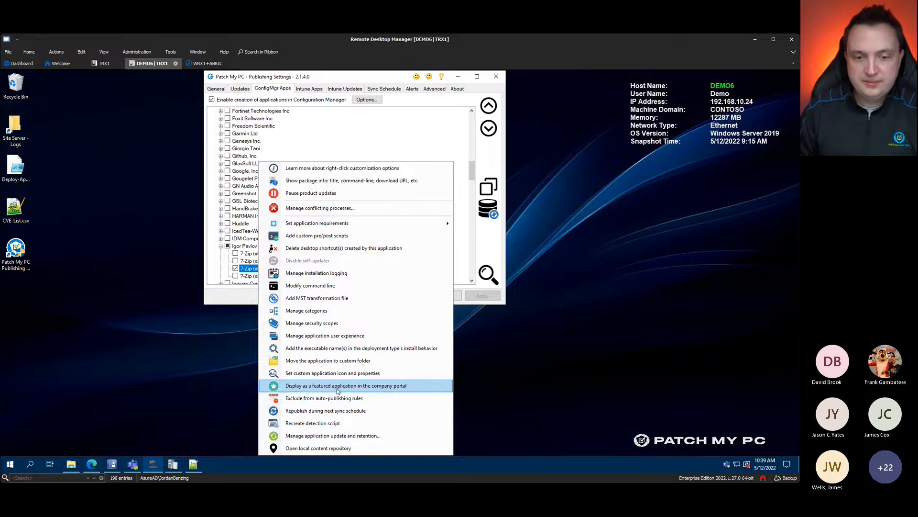
pyautogui.click(332, 273)
pyautogui.click(286, 162)
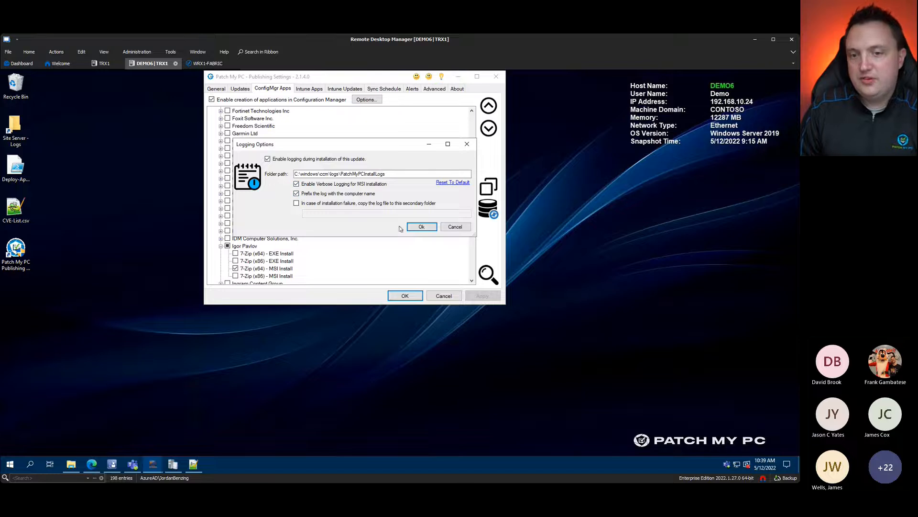
pyautogui.click(422, 227)
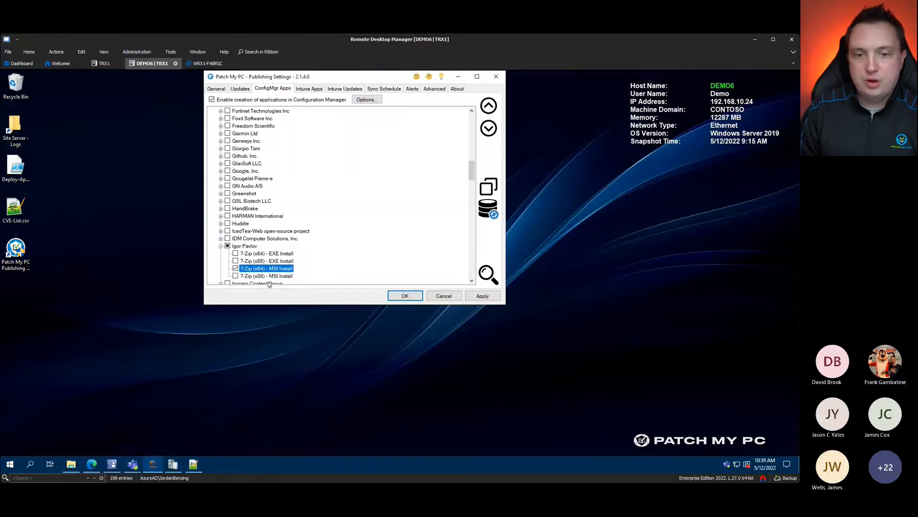
# Step: Move the 7-Zip (x64) MSI app to the Applications\Patch My PC\7-Zip folder and apply
pyautogui.rightClick(271, 269)
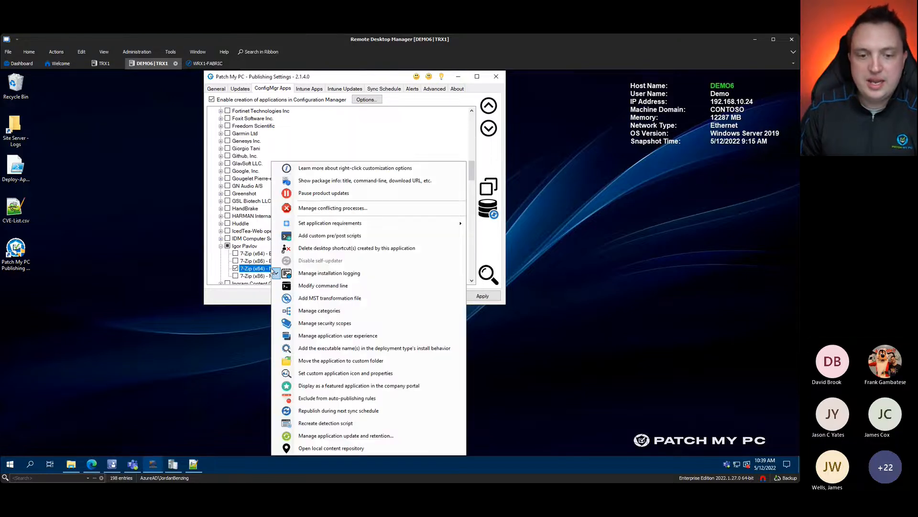
pyautogui.click(340, 361)
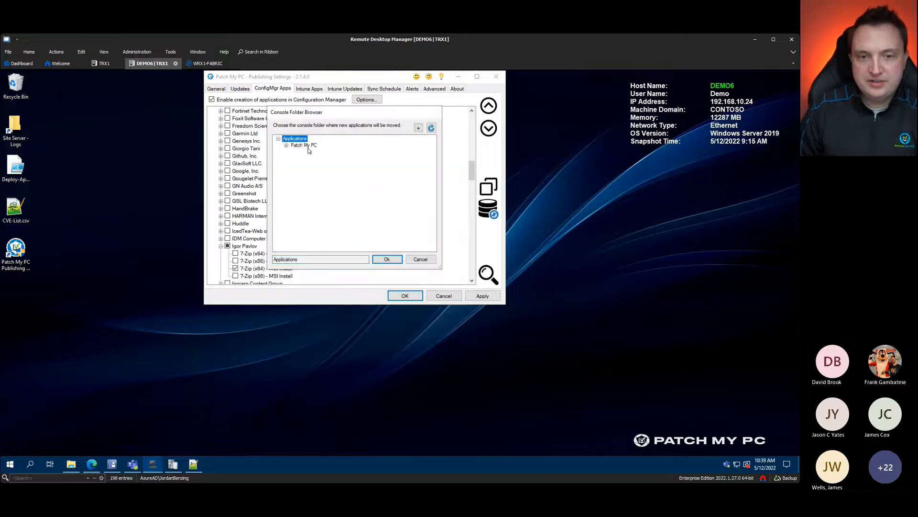
pyautogui.click(286, 144)
pyautogui.click(304, 152)
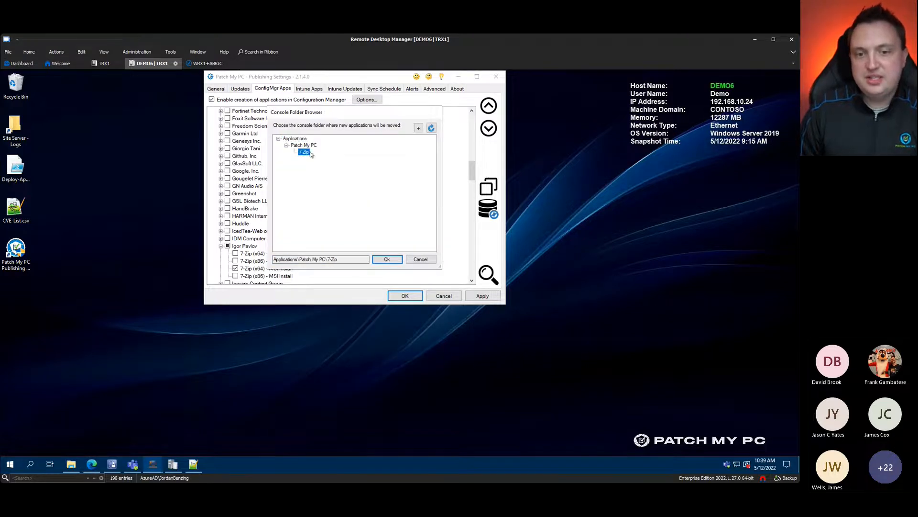
pyautogui.click(387, 259)
pyautogui.click(478, 298)
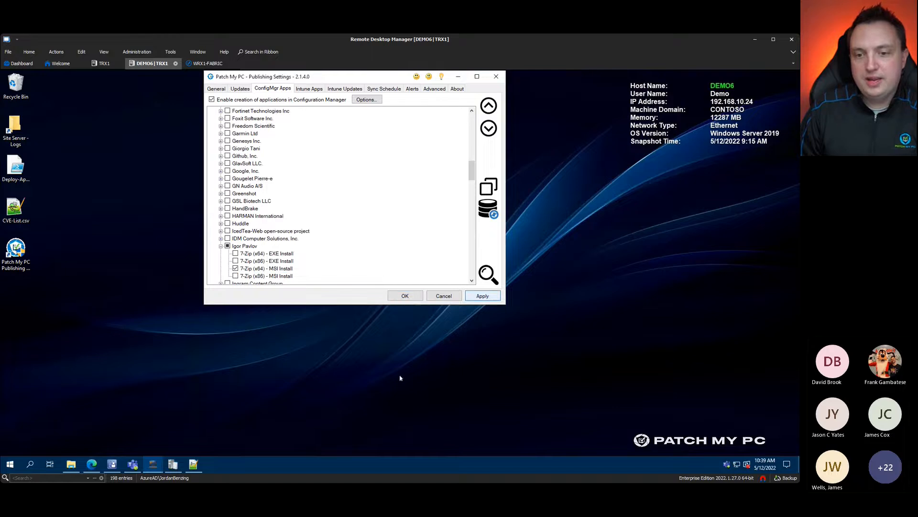
# Step: Reopen and dismiss 7-Zip's customization menu, then show the Sync Schedule settings
pyautogui.rightClick(265, 268)
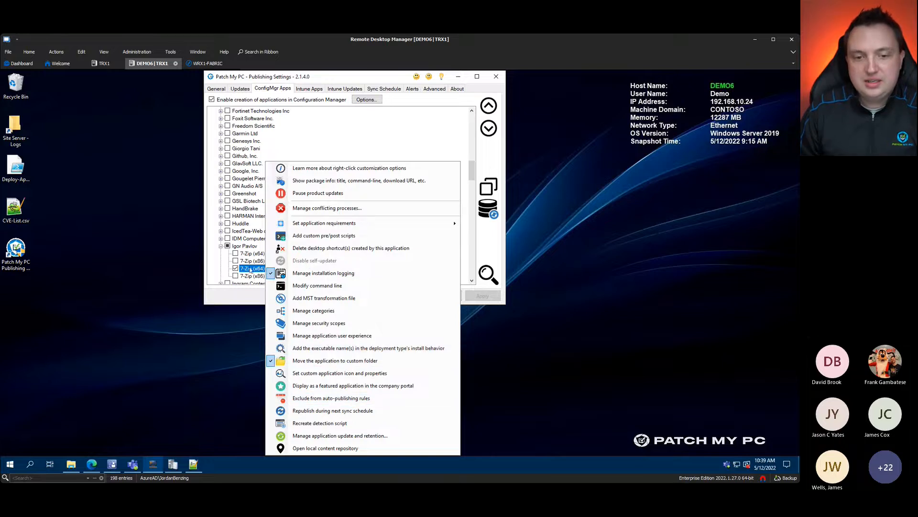
pyautogui.click(232, 320)
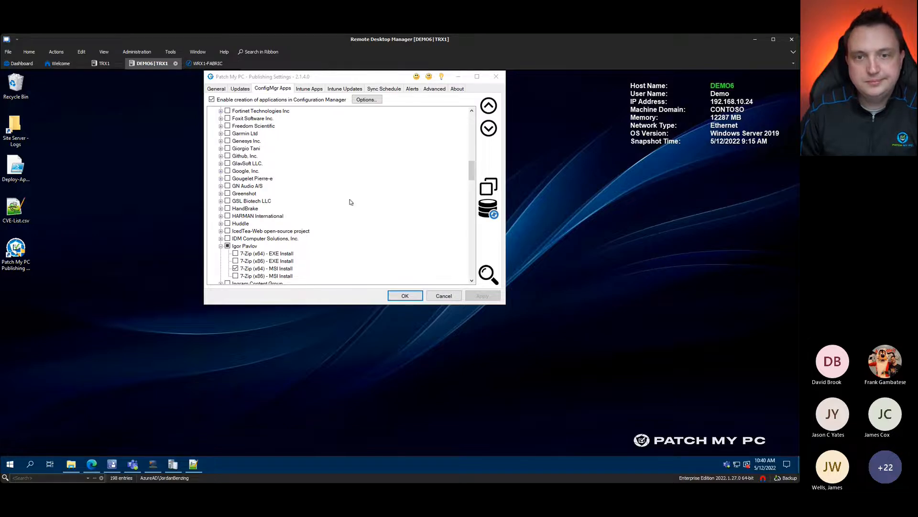
pyautogui.click(388, 89)
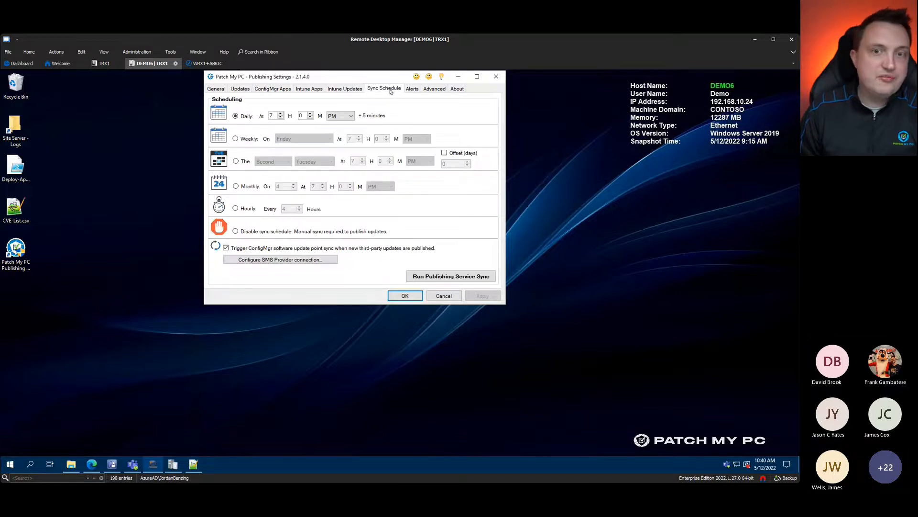
# Step: Browse the Intune Updates, Third-party Updates and Intune Apps lists, returning to ConfigMgr Apps
pyautogui.click(339, 91)
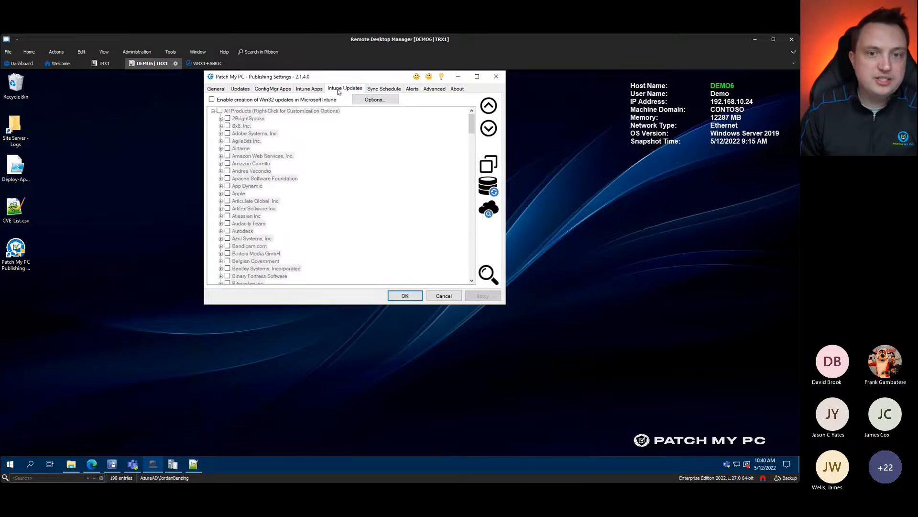
pyautogui.click(240, 88)
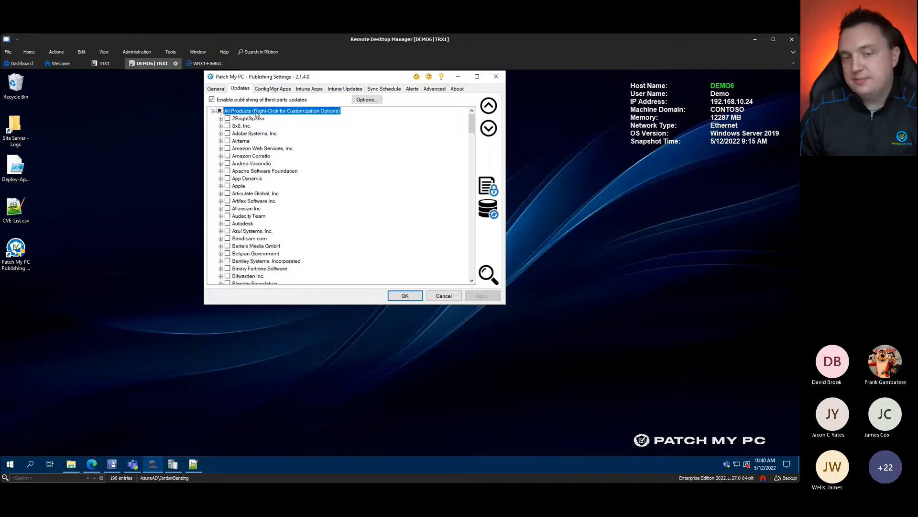
pyautogui.click(274, 90)
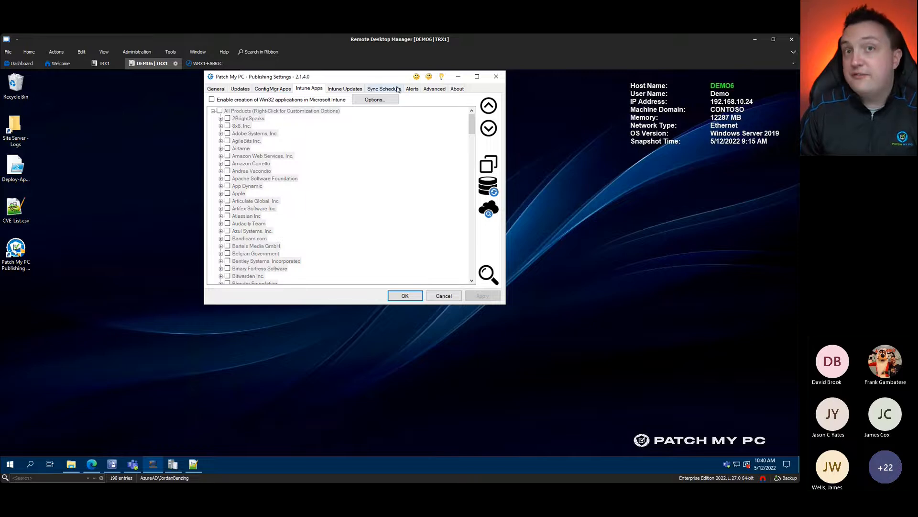
pyautogui.click(265, 90)
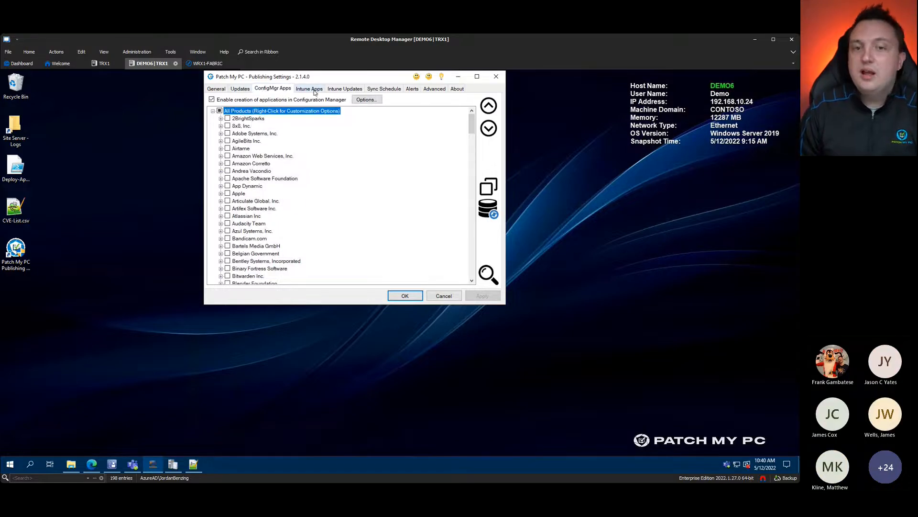
# Step: Run Publishing Service Sync now, acknowledge the prompt, and open PatchMyPC.log from General settings
pyautogui.click(384, 89)
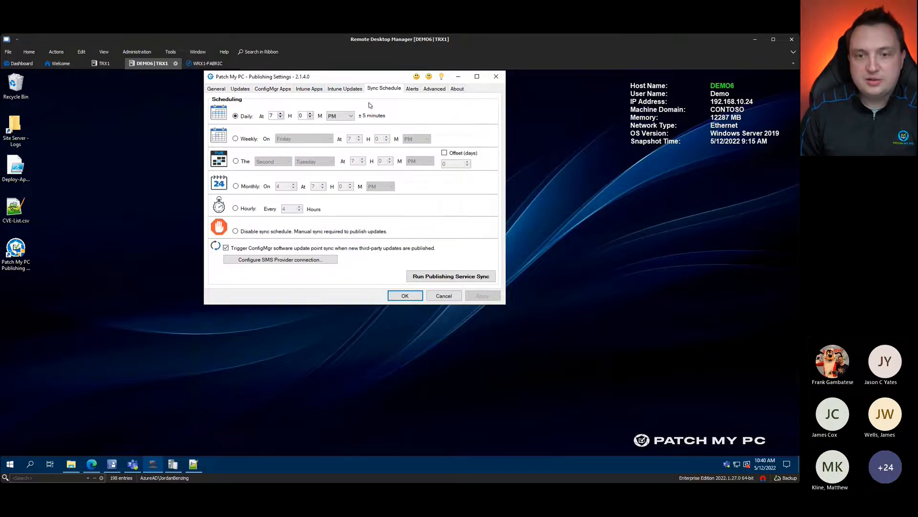
pyautogui.click(465, 277)
pyautogui.click(464, 297)
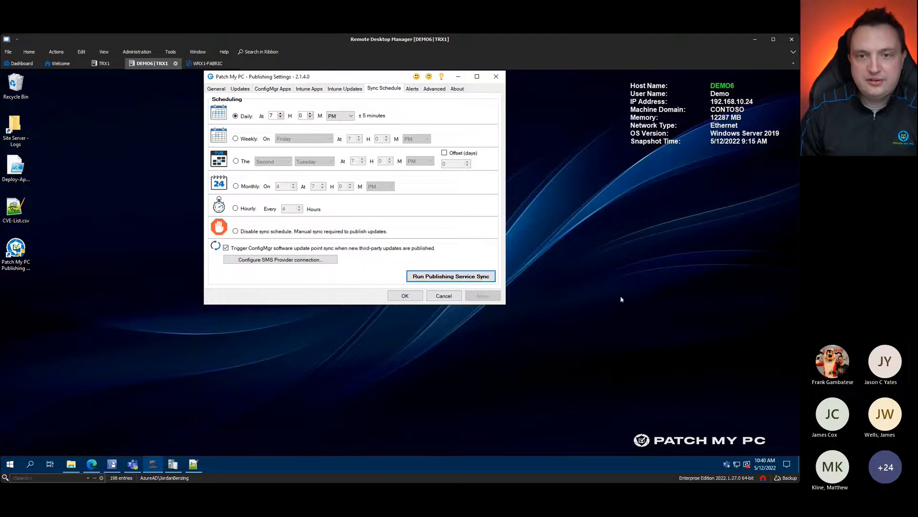
pyautogui.click(210, 90)
pyautogui.click(392, 270)
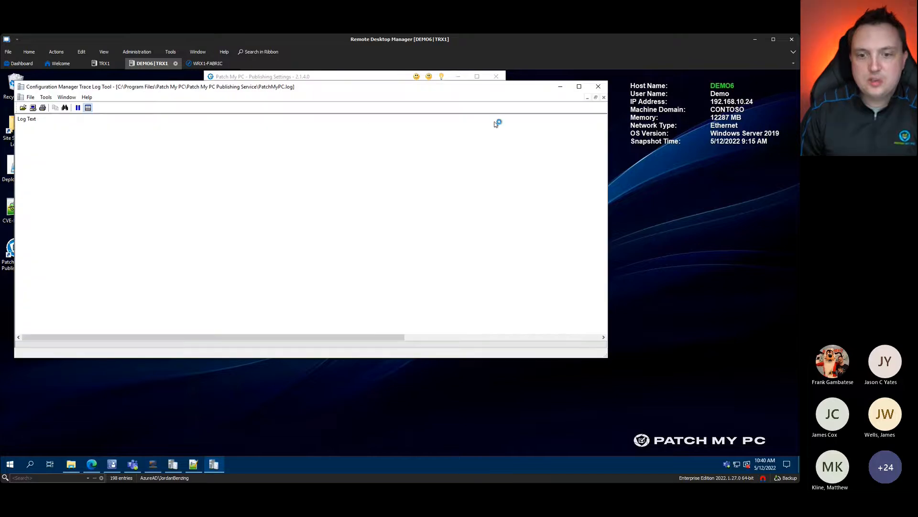
# Step: Narrow the CMTrace window, place Publishing Settings beside it, and show the Intune Apps list
pyautogui.moveTo(597, 346); pyautogui.dragTo(271, 425)
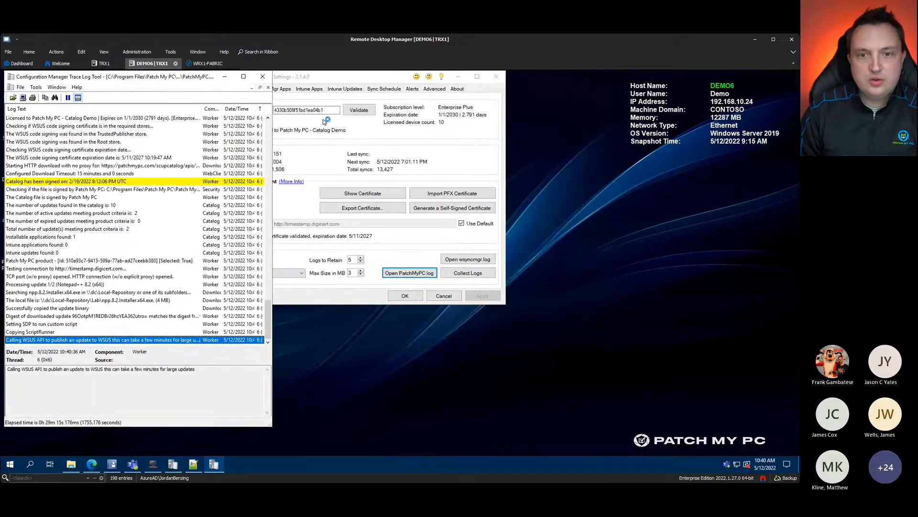
pyautogui.moveTo(421, 80); pyautogui.dragTo(609, 92)
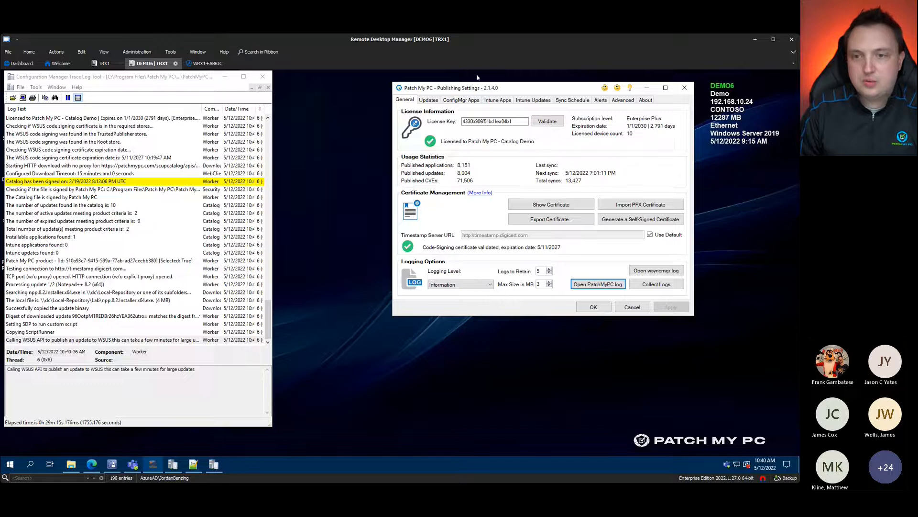
pyautogui.moveTo(498, 88); pyautogui.dragTo(472, 84)
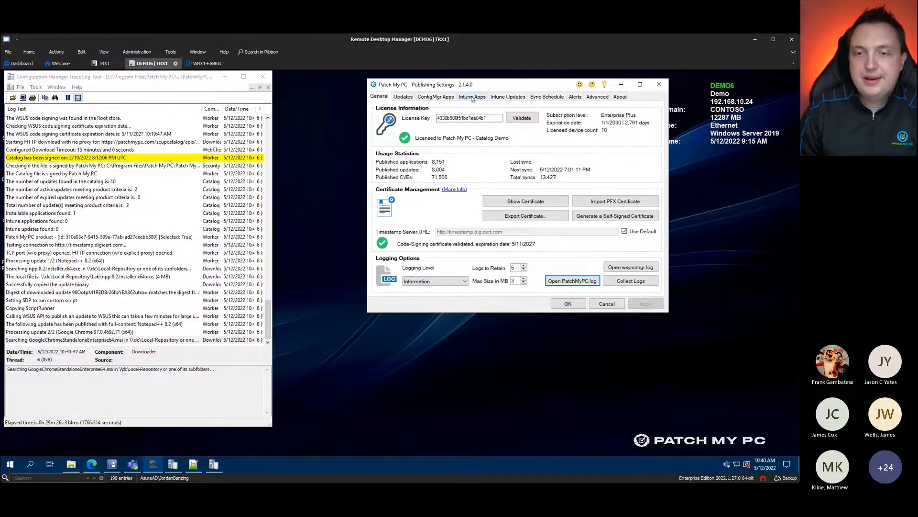
pyautogui.click(472, 97)
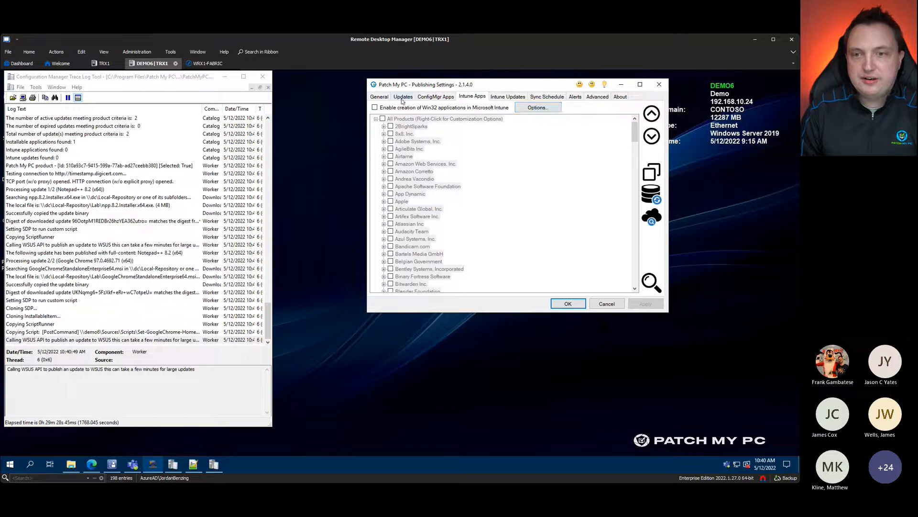
# Step: Open the Intune tenant options, highlight the Authority and certificate settings, then close the dialog
pyautogui.click(546, 110)
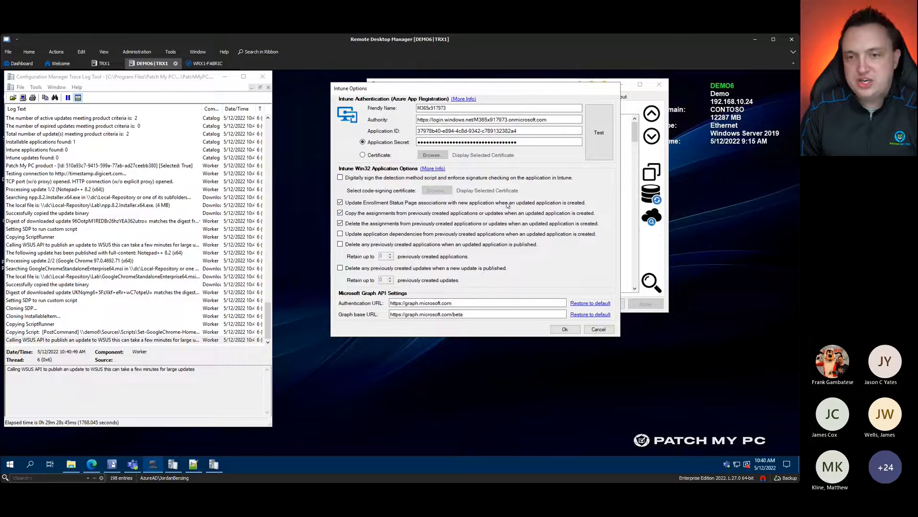
pyautogui.hotkey('alt', 'Tab')
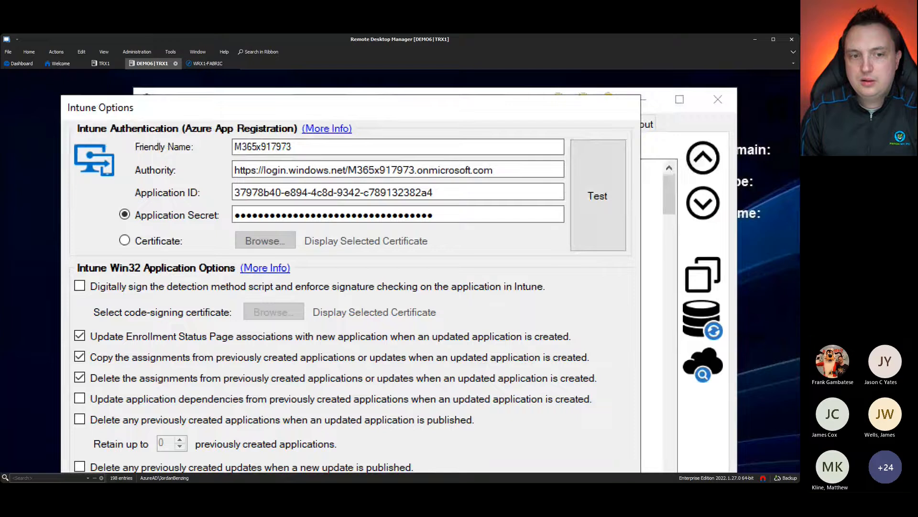
pyautogui.click(172, 192)
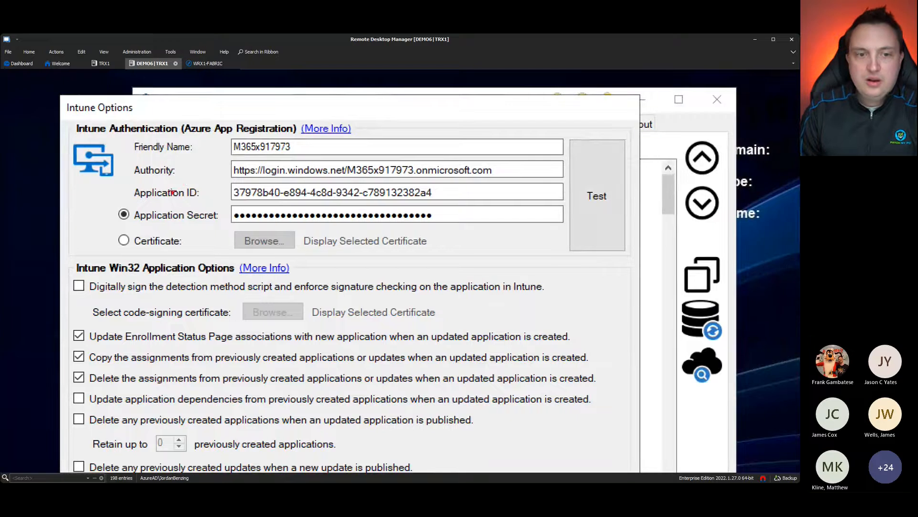
pyautogui.moveTo(225, 170); pyautogui.dragTo(220, 168)
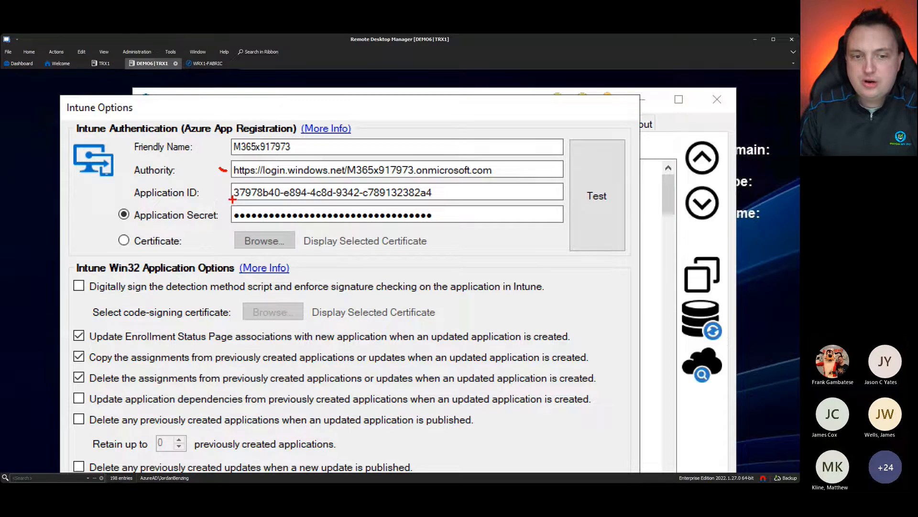
pyautogui.moveTo(183, 240); pyautogui.dragTo(198, 241)
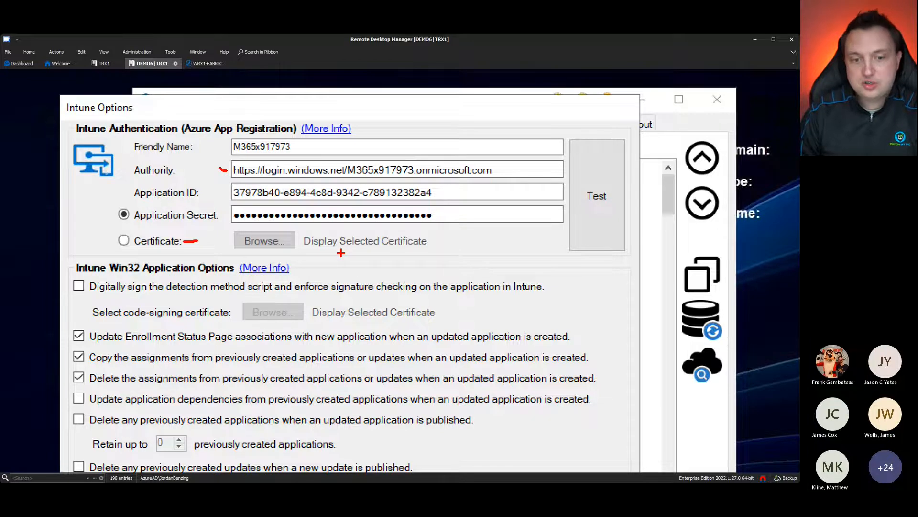
pyautogui.press('Escape')
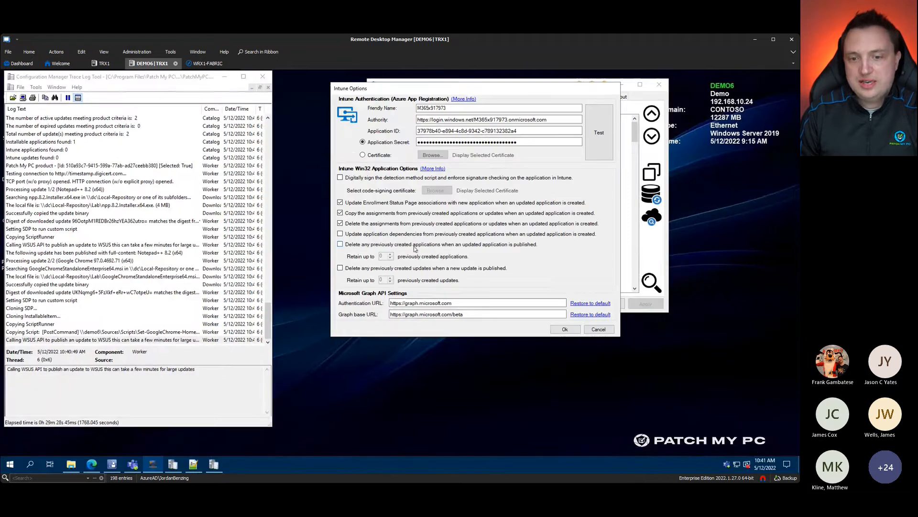
pyautogui.hotkey('ctrl', '1')
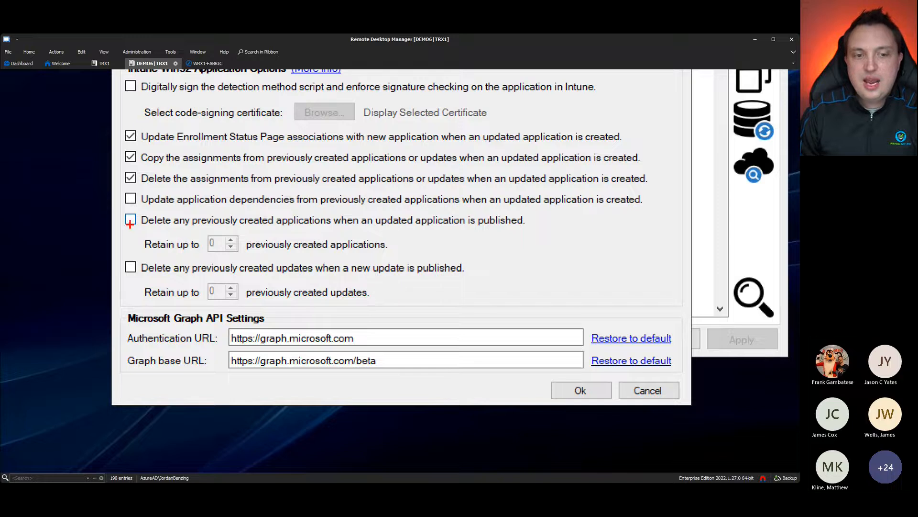
pyautogui.moveTo(132, 232); pyautogui.dragTo(163, 232)
pyautogui.moveTo(180, 276); pyautogui.dragTo(202, 274)
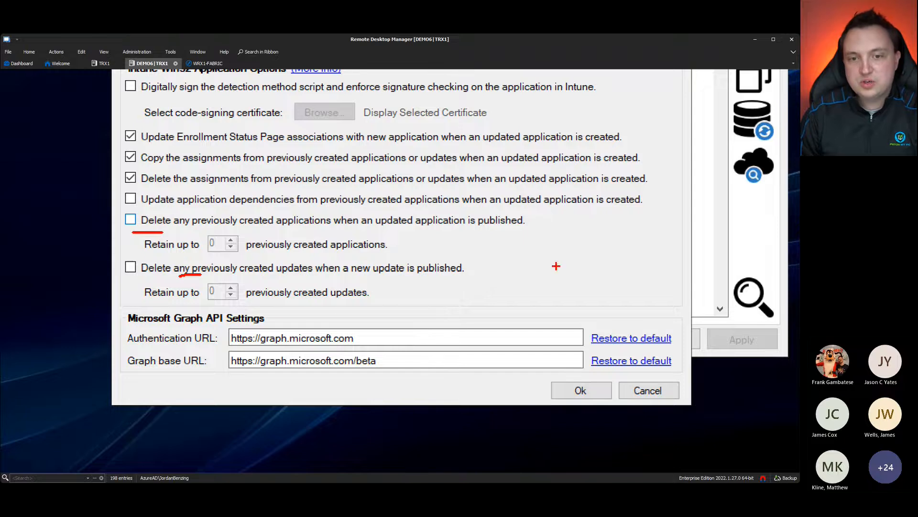
pyautogui.press('Escape')
pyautogui.press('Escape')
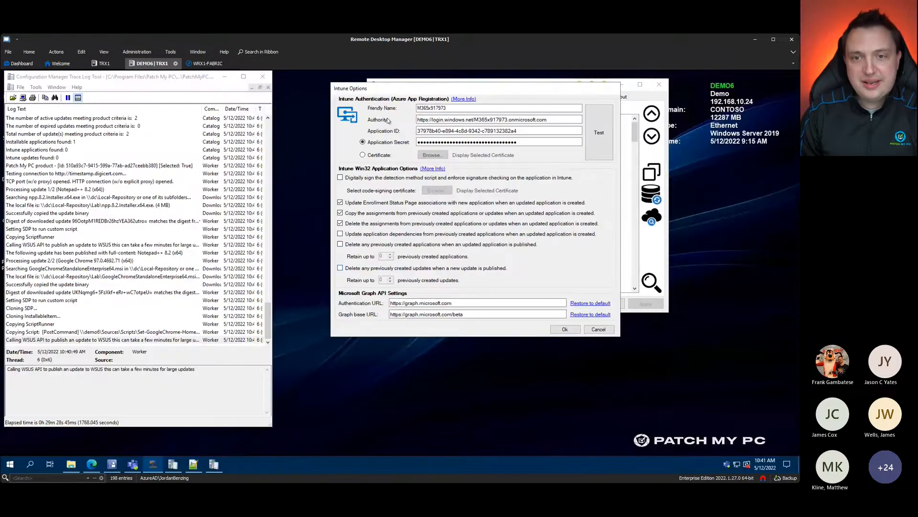
pyautogui.click(598, 329)
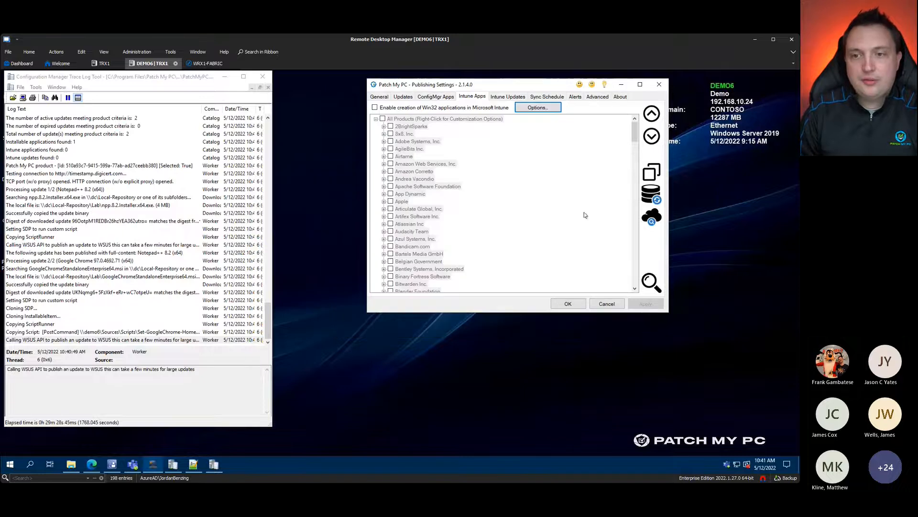
# Step: On the Intune Apps list, enable creation of Win32 applications in Intune
pyautogui.click(503, 97)
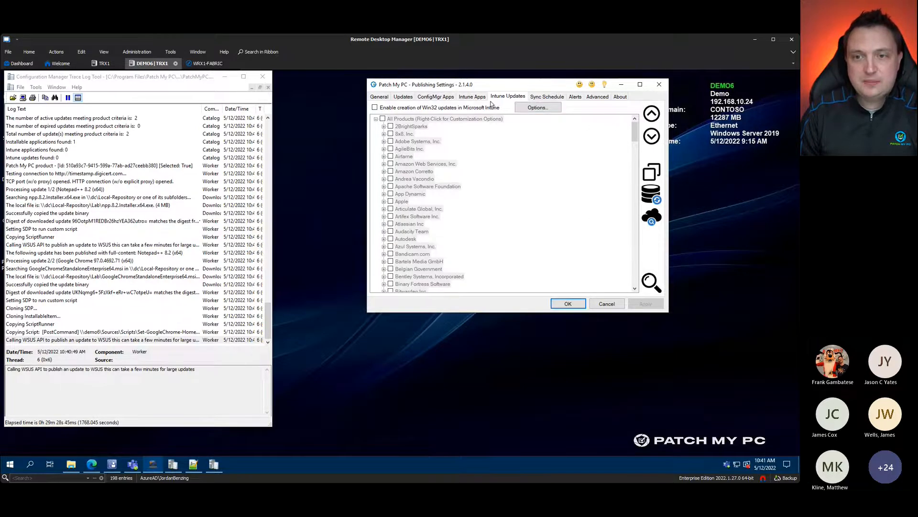
pyautogui.click(473, 97)
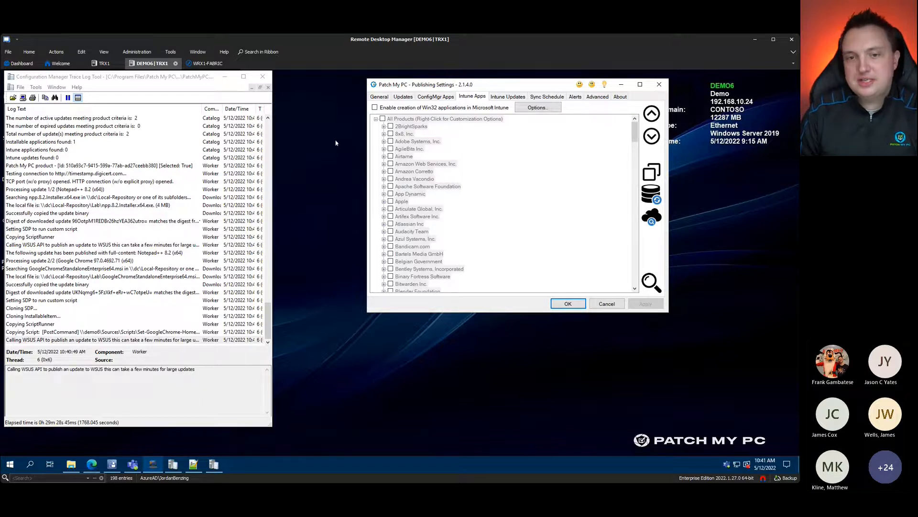
pyautogui.click(375, 108)
# Step: Open and close SyncBackFree's assignment settings under 2BrightSparks, then disable Win32 app creation
pyautogui.rightClick(407, 127)
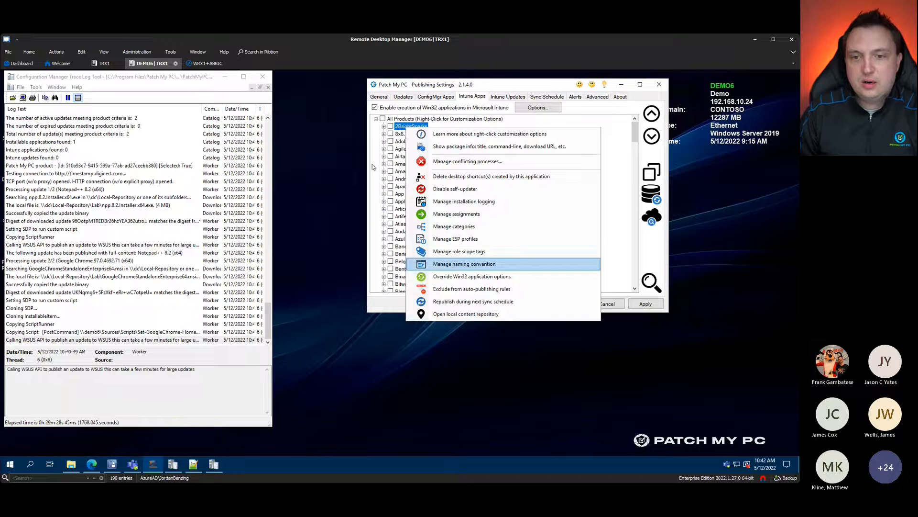
pyautogui.click(384, 126)
pyautogui.rightClick(415, 135)
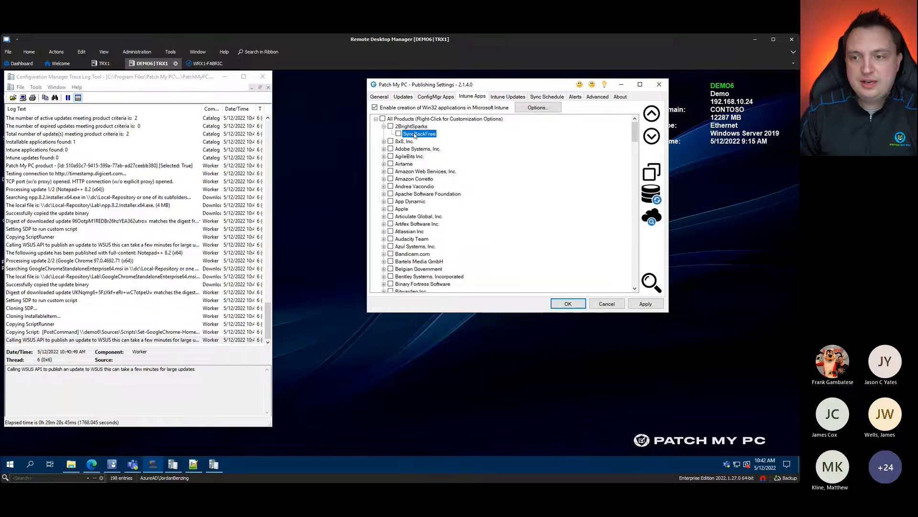
pyautogui.rightClick(422, 133)
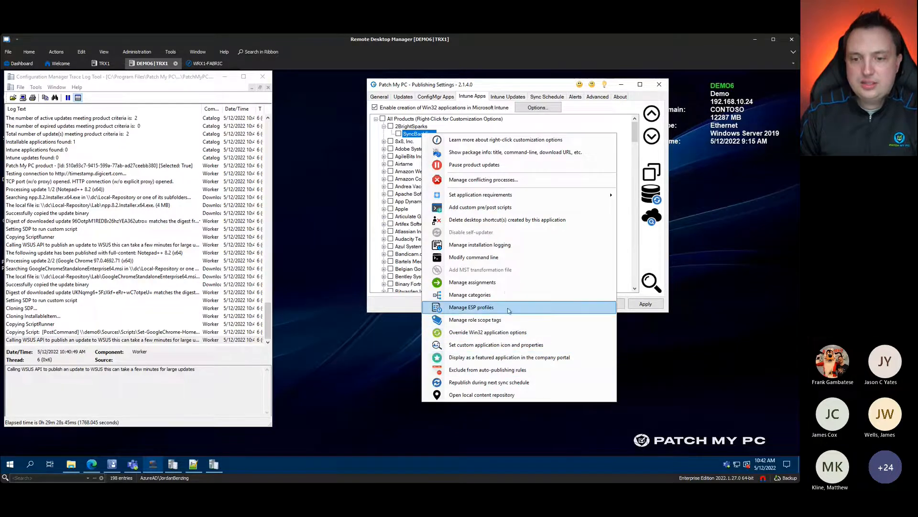
pyautogui.click(505, 283)
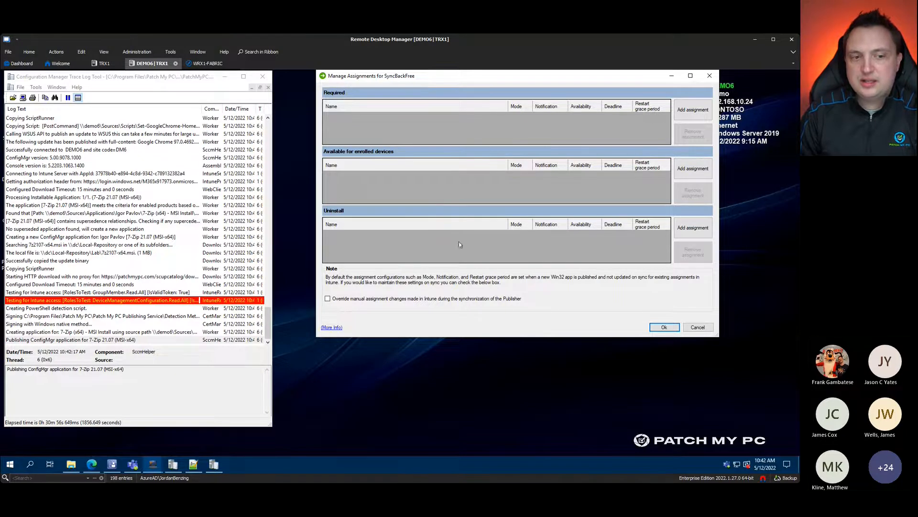
pyautogui.click(665, 327)
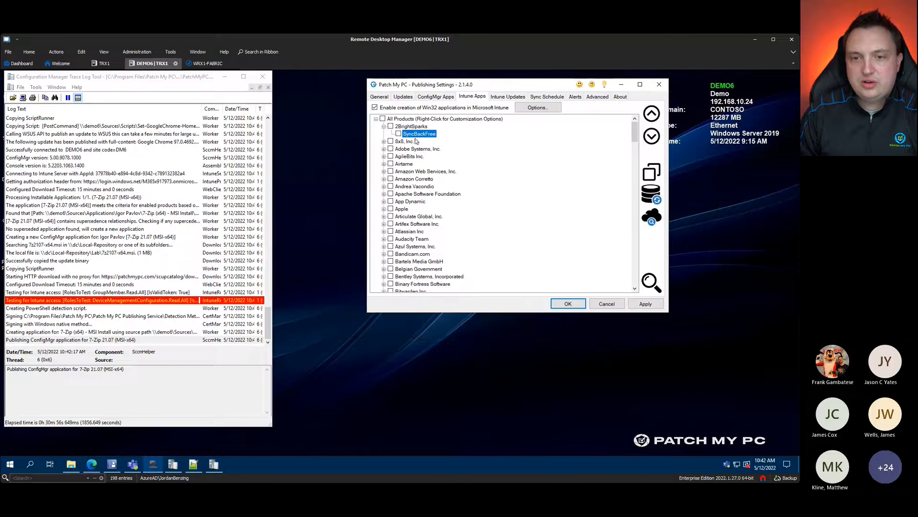
pyautogui.click(375, 107)
# Step: On Intune Updates, open SyncBackFree's pause-updates option, cancel it, and disable Win32 updates again
pyautogui.click(501, 101)
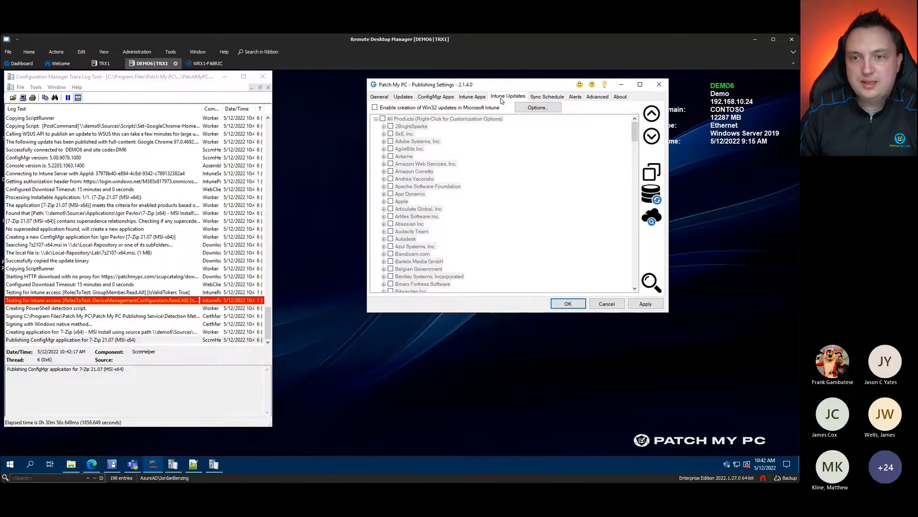
pyautogui.click(382, 108)
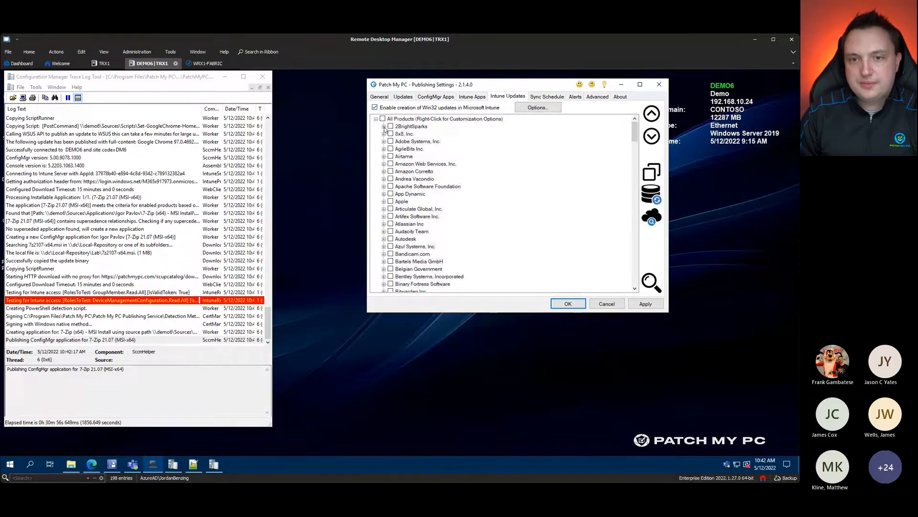
pyautogui.click(383, 126)
pyautogui.click(410, 134)
pyautogui.rightClick(410, 135)
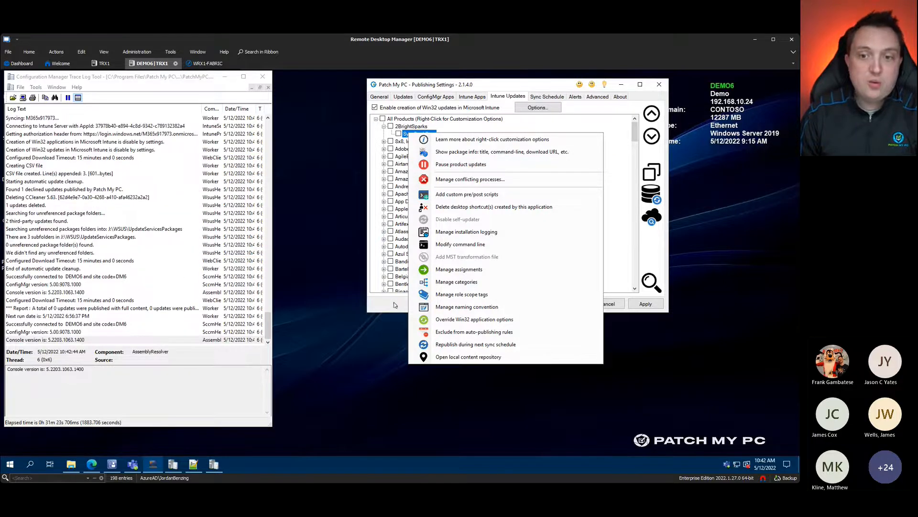
pyautogui.click(465, 169)
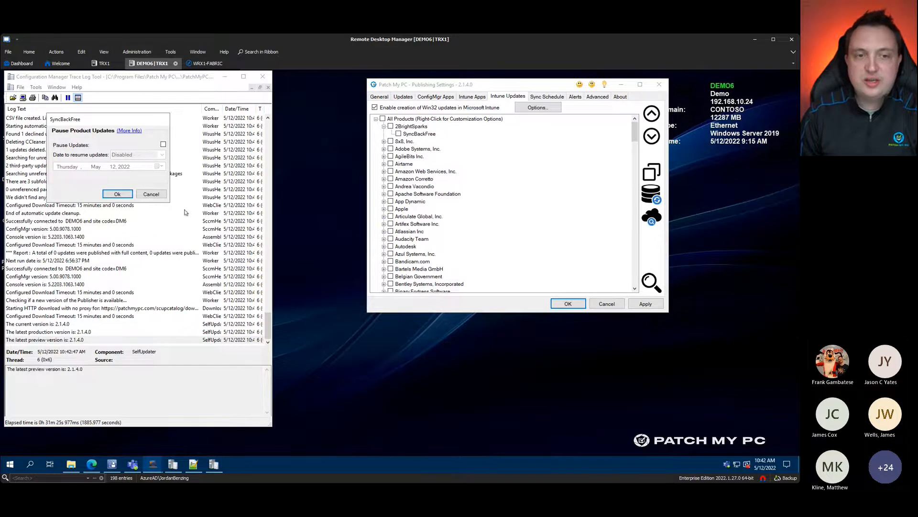
pyautogui.click(151, 193)
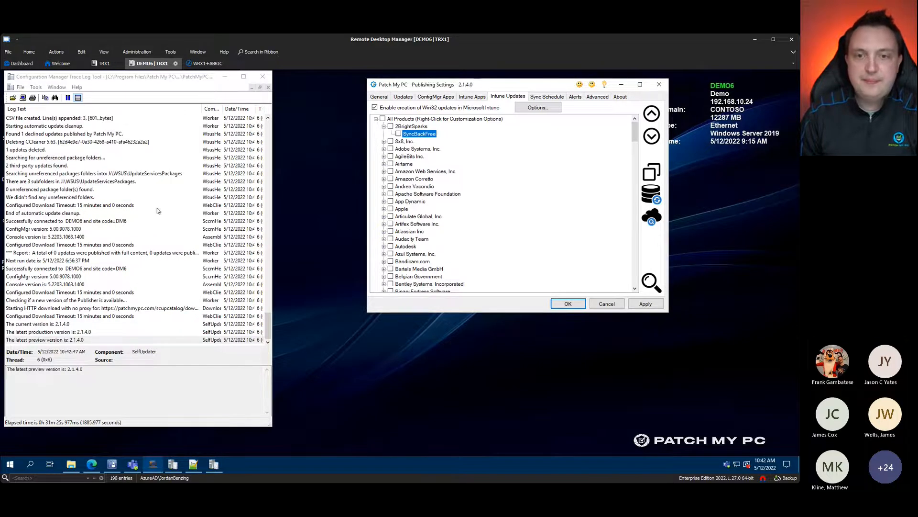
pyautogui.click(375, 107)
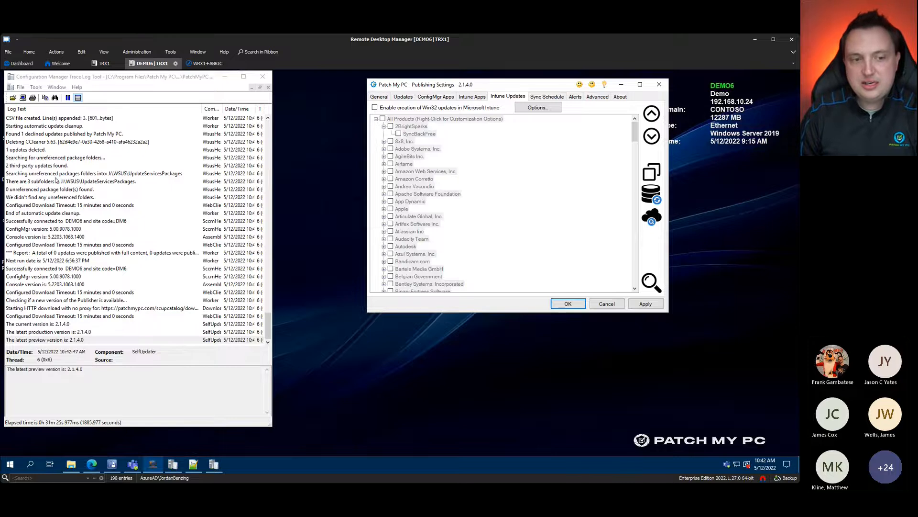
# Step: Show the full sync report listing Google Chrome 97.0.4692.71 (x64) and Notepad++ 8.2 published
pyautogui.click(91, 253)
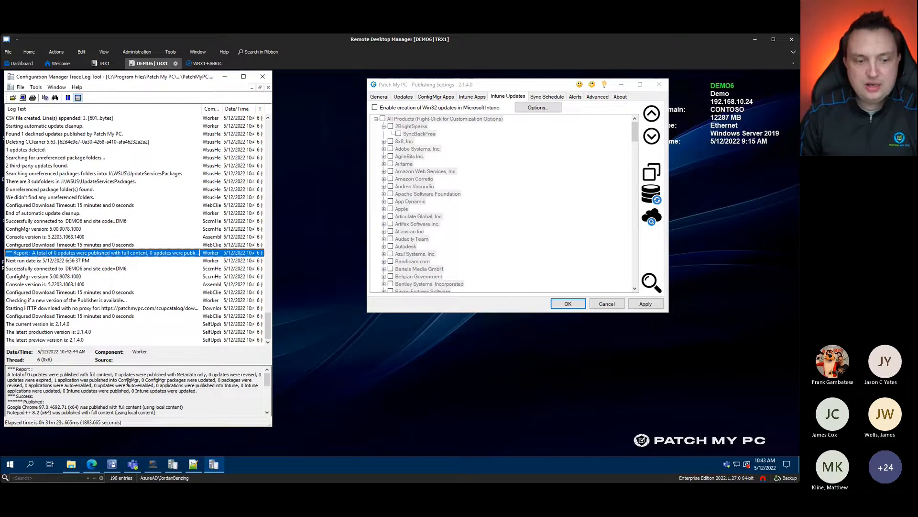
pyautogui.scroll(-5, 130, 389)
pyautogui.scroll(5, 98, 393)
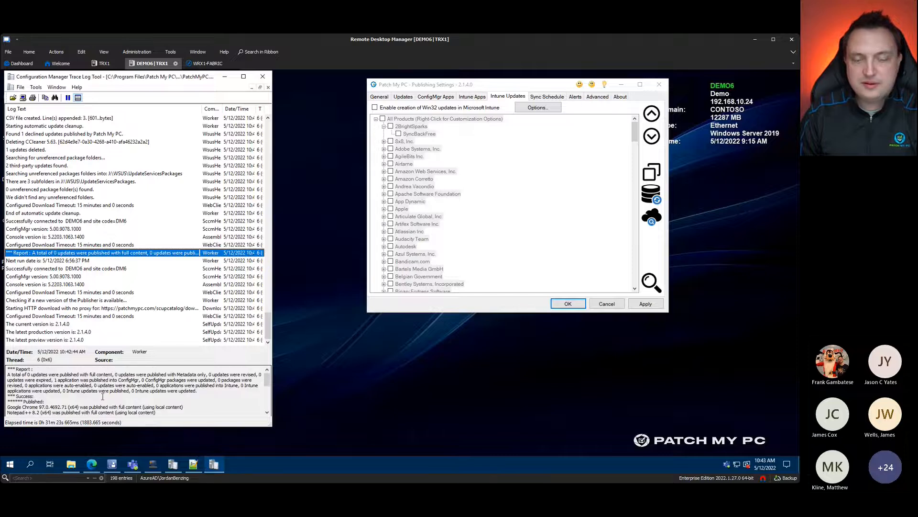
# Step: Show the Daily 7:00 PM sync schedule, then bring Microsoft Edge to the front
pyautogui.click(547, 96)
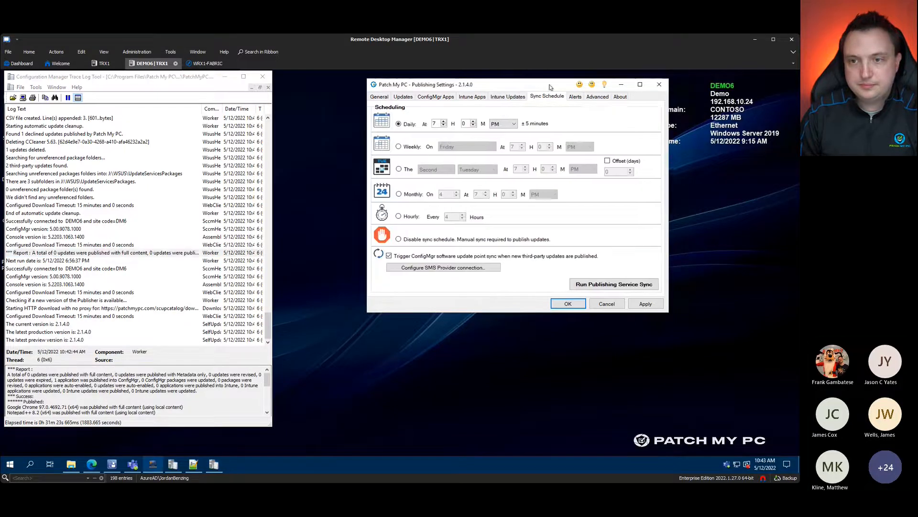
pyautogui.click(597, 401)
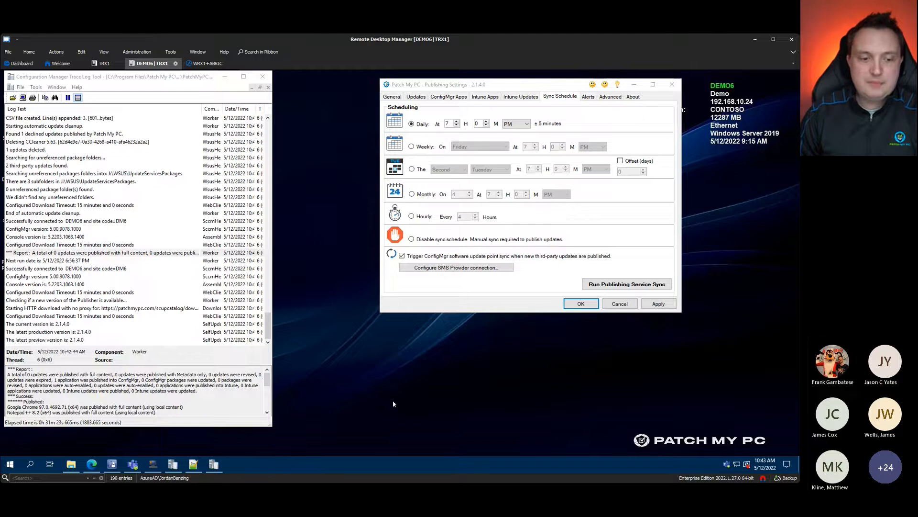
pyautogui.click(92, 464)
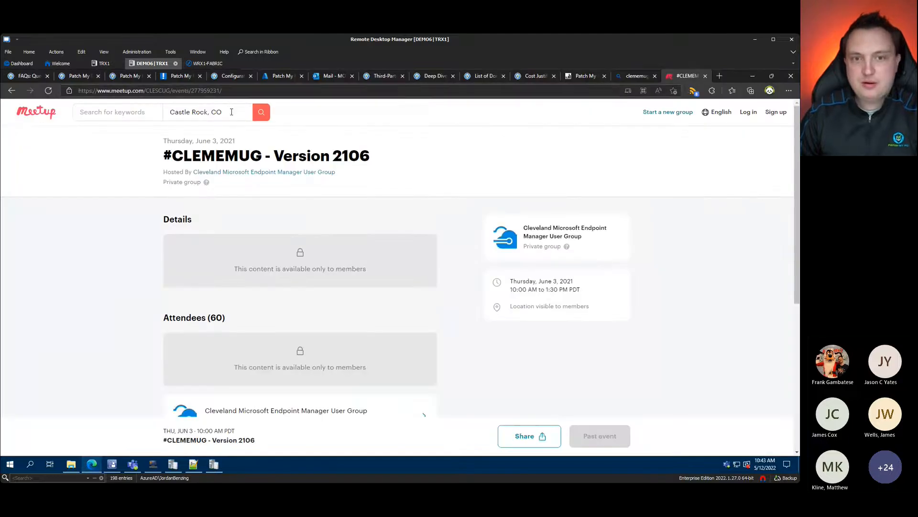
# Step: Go from the feature requests and FAQ pages to the Patch My PC catalog release history
pyautogui.click(89, 76)
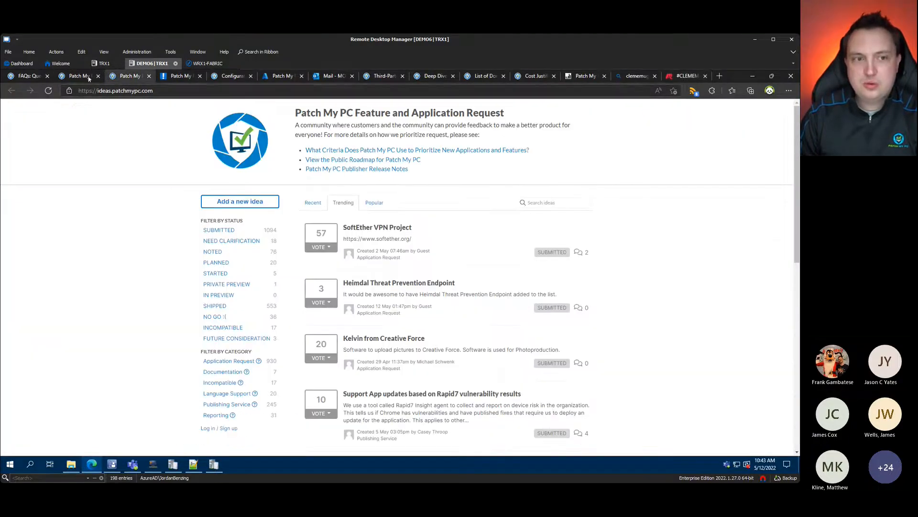
pyautogui.click(28, 76)
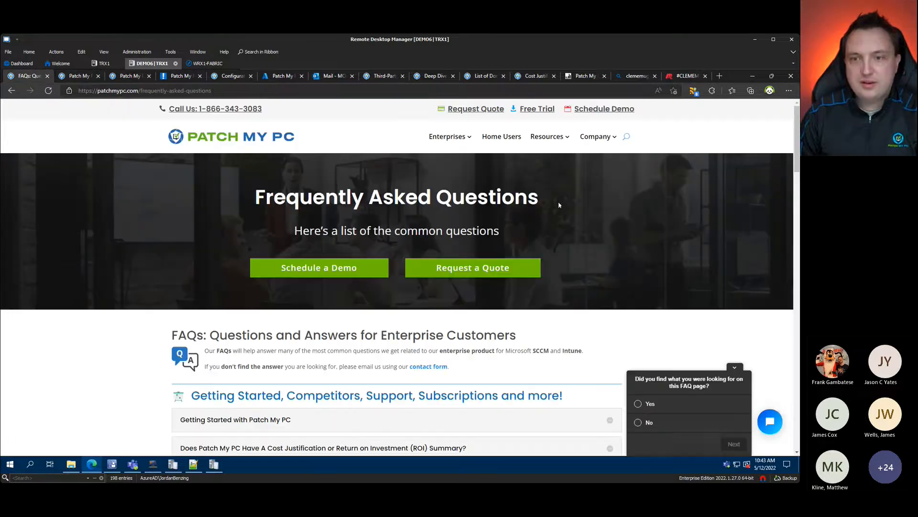
pyautogui.moveTo(557, 139)
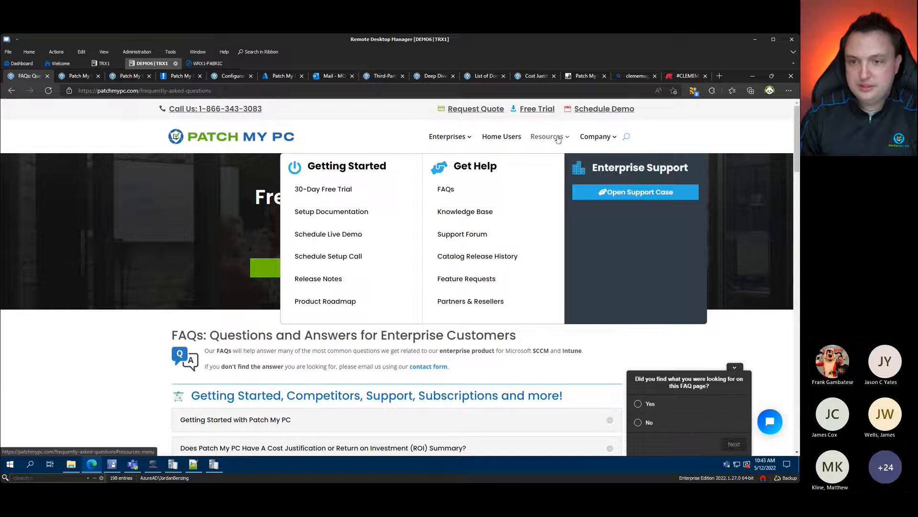
pyautogui.moveTo(447, 144)
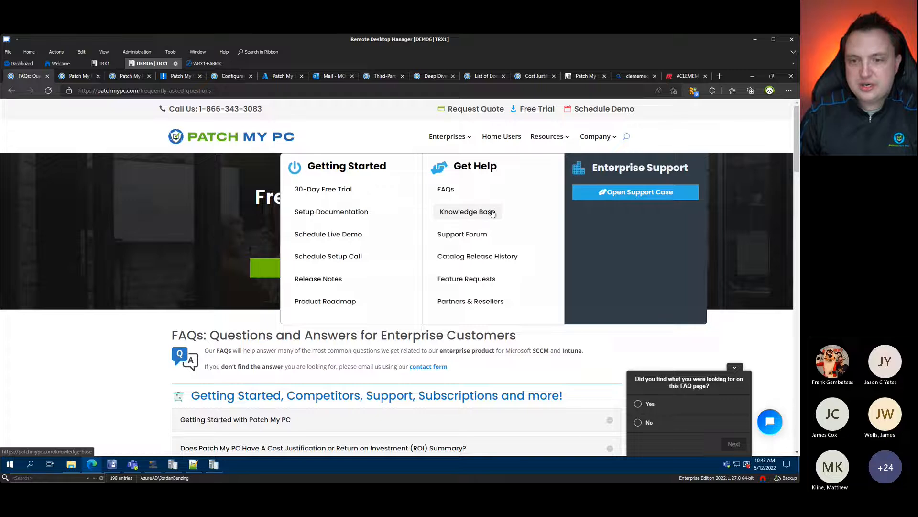
pyautogui.click(486, 256)
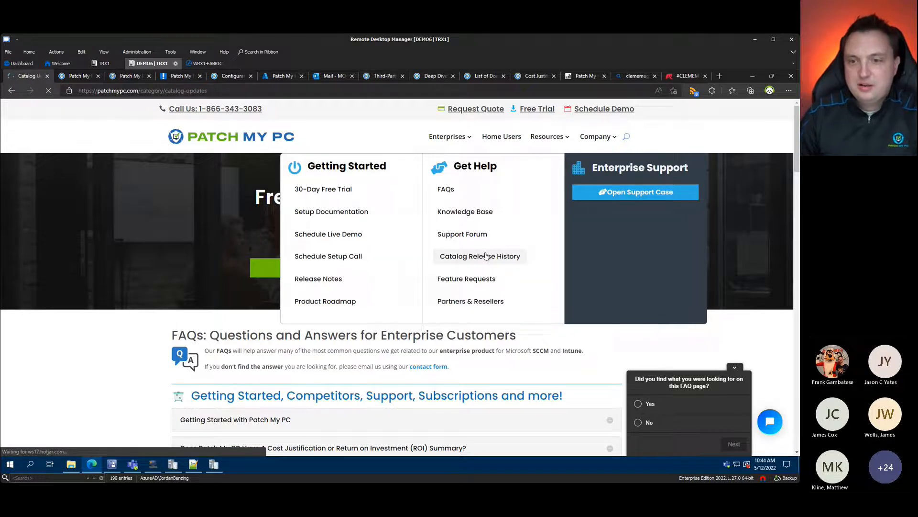
# Step: Scroll the catalog release history, click through its entries, and reload the page
pyautogui.scroll(-4, 223, 311)
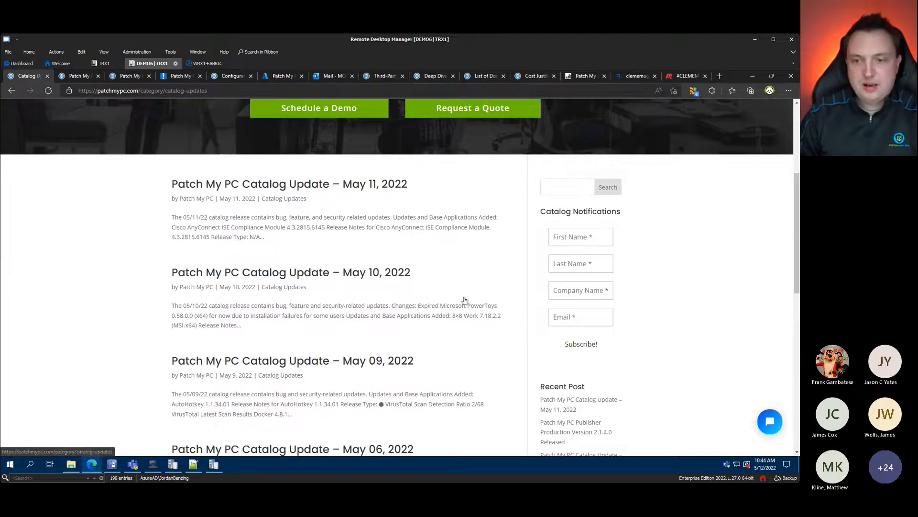
pyautogui.click(585, 238)
pyautogui.click(586, 263)
pyautogui.click(588, 292)
pyautogui.click(585, 317)
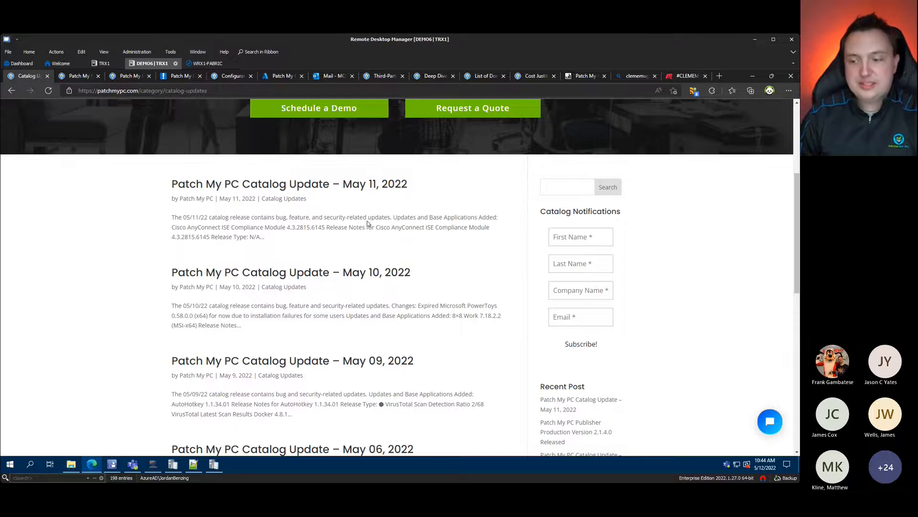
pyautogui.press('F5')
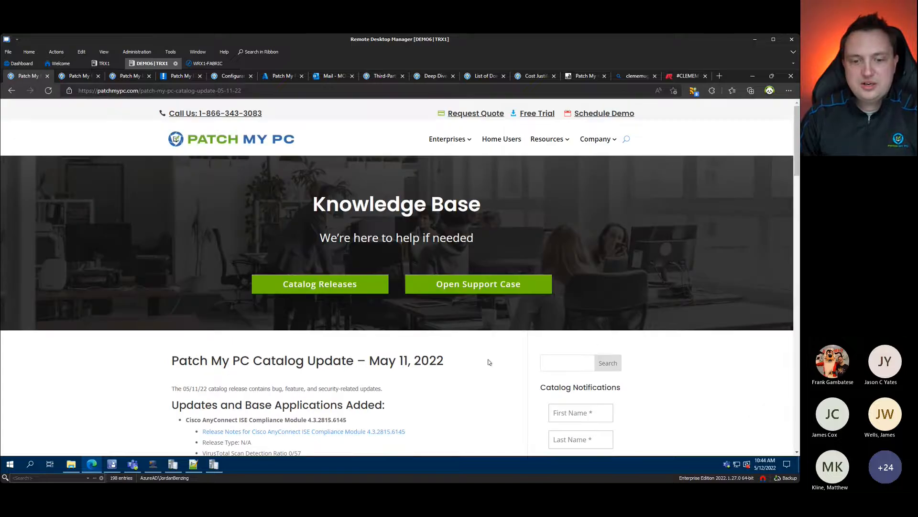
# Step: Scroll through the May 11, 2022 post's added and superseded apps, then minimize Edge
pyautogui.scroll(-8, 431, 349)
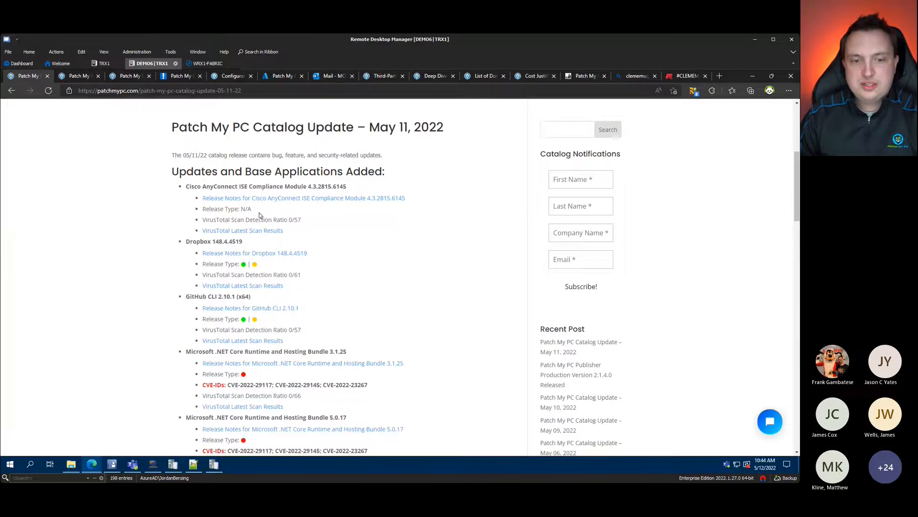
pyautogui.scroll(-15, 260, 215)
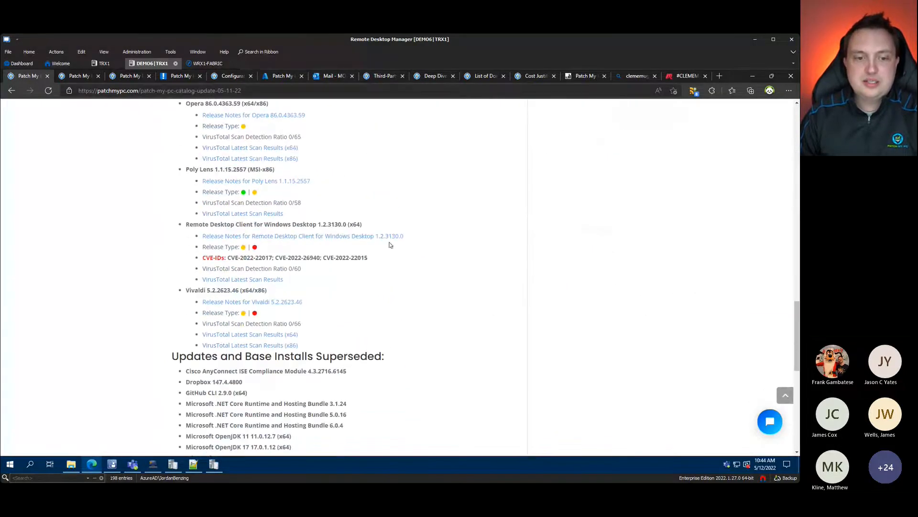
pyautogui.scroll(-7, 388, 246)
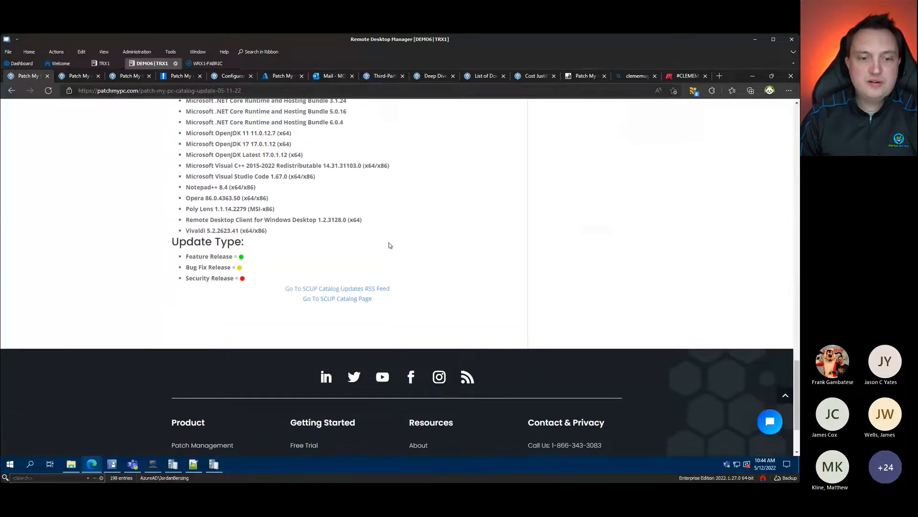
pyautogui.scroll(4, 388, 246)
pyautogui.scroll(10, 389, 247)
pyautogui.scroll(12, 392, 247)
pyautogui.scroll(-4, 451, 344)
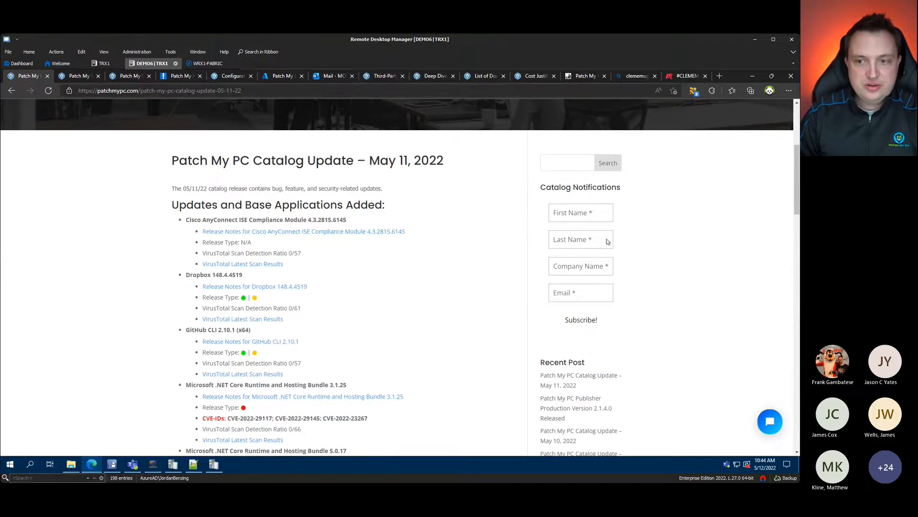
pyautogui.click(752, 76)
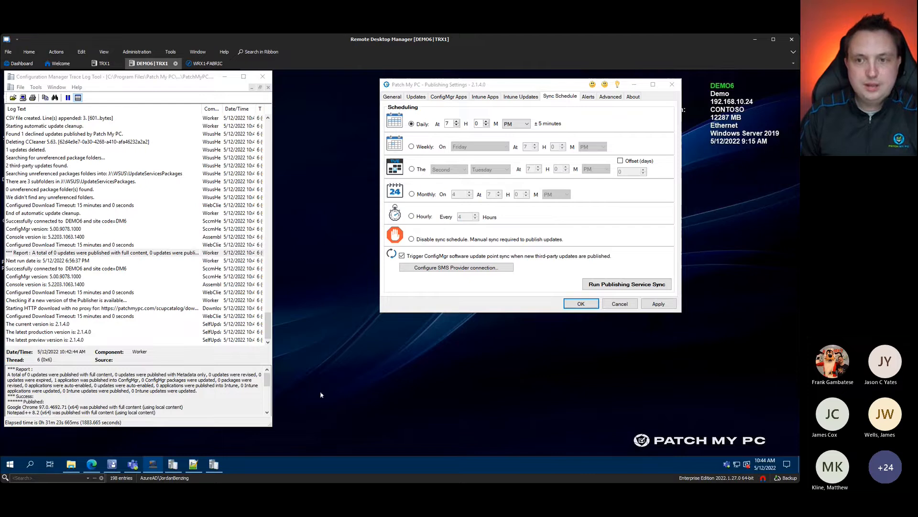
# Step: Review the Alerts tab's e-mail sender, Teams webhook and Microsoft Teams messaging settings, then switch to Teams
pyautogui.moveTo(564, 84); pyautogui.dragTo(558, 87)
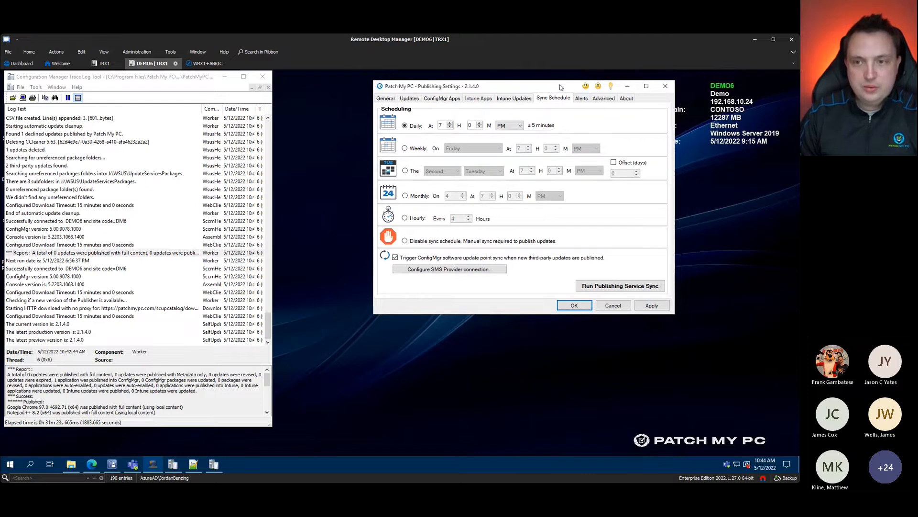
pyautogui.click(581, 98)
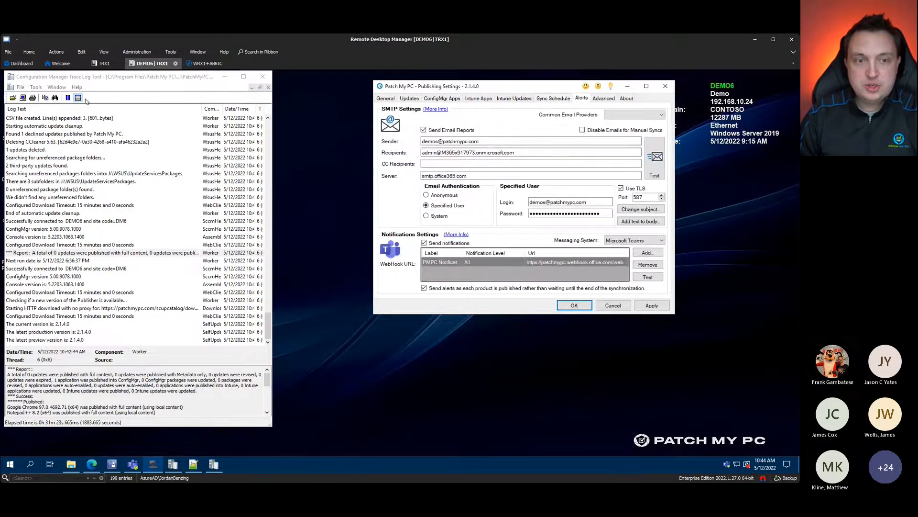
pyautogui.hotkey('ctrl', '1')
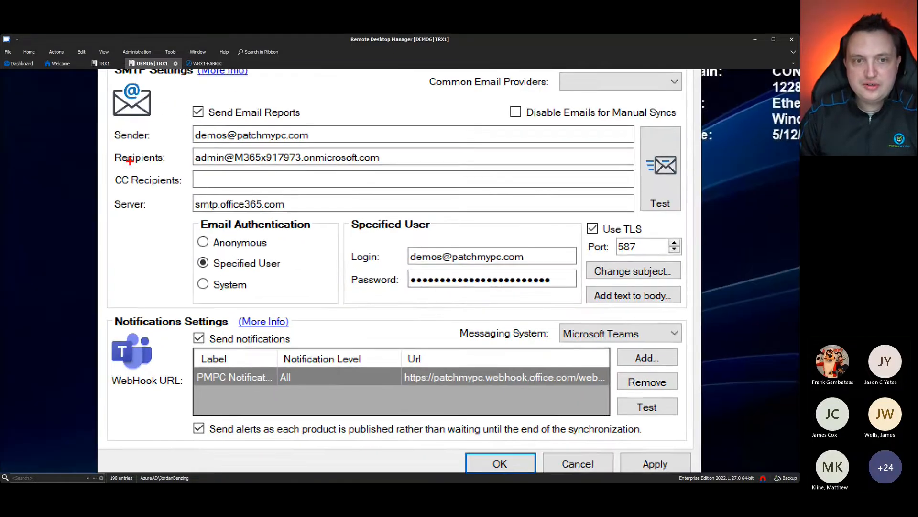
pyautogui.moveTo(158, 108); pyautogui.dragTo(176, 136)
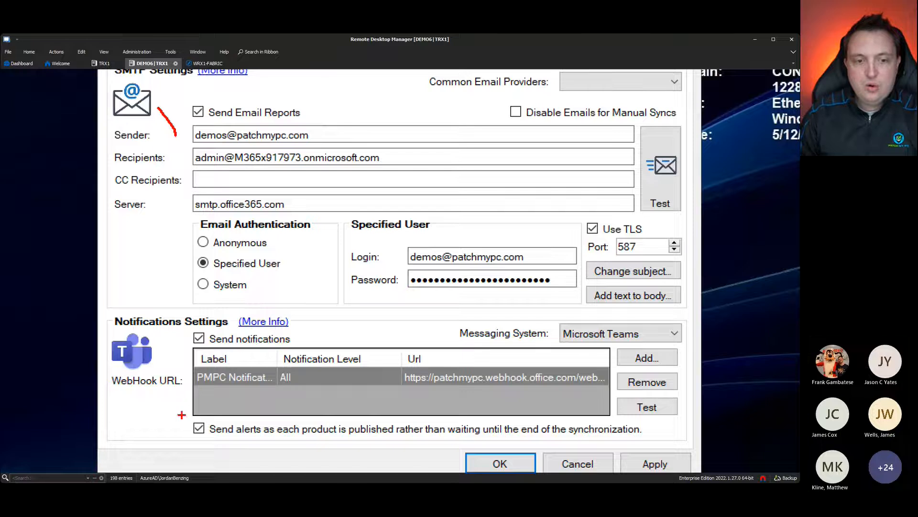
pyautogui.moveTo(184, 391); pyautogui.dragTo(100, 444)
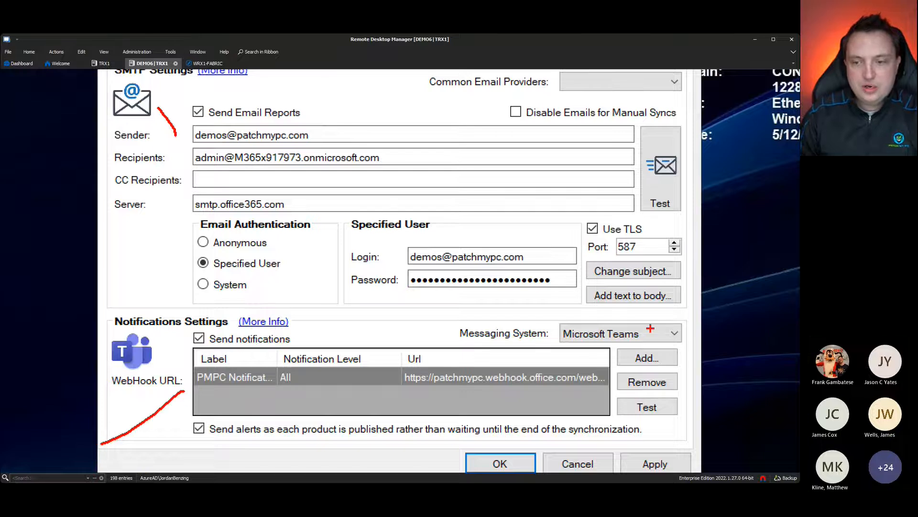
pyautogui.moveTo(646, 334); pyautogui.dragTo(685, 304)
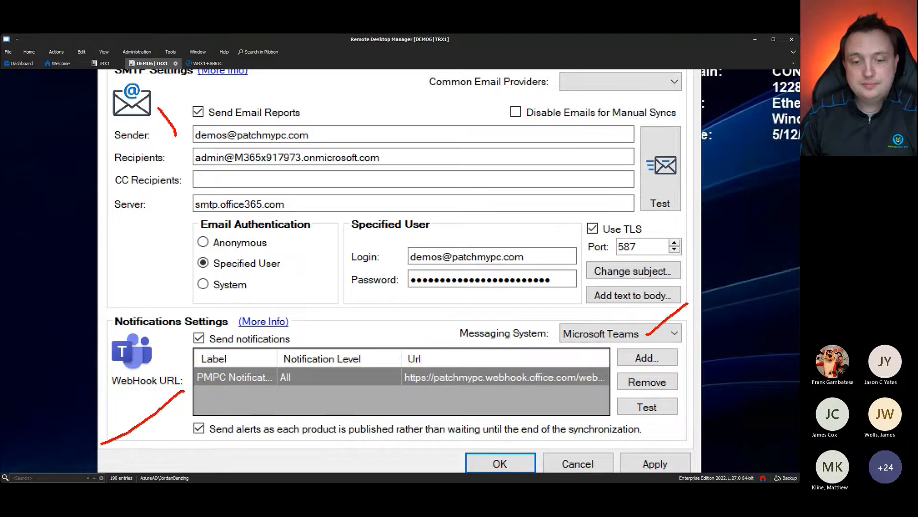
pyautogui.press('Escape')
pyautogui.click(133, 464)
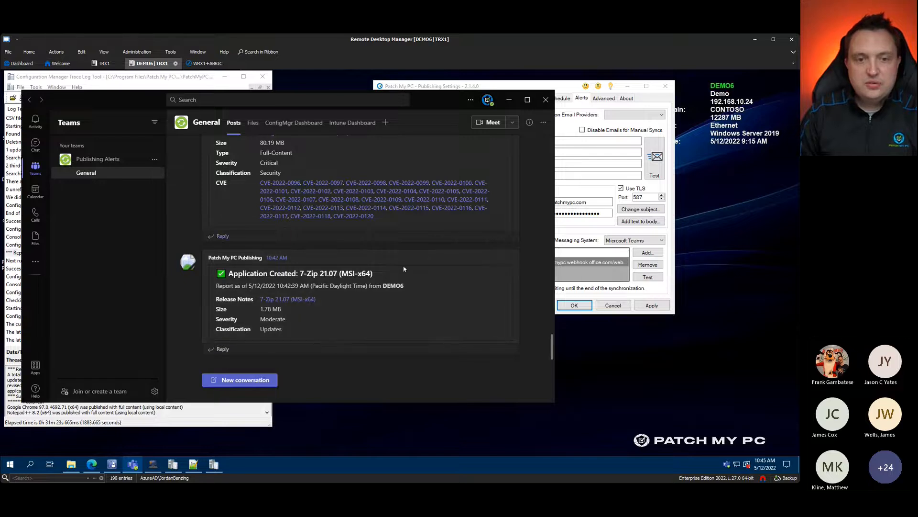
# Step: Scroll through the Chrome, Notepad++ and 7-Zip cards in Publishing Alerts, then minimize Teams
pyautogui.scroll(8, 345, 268)
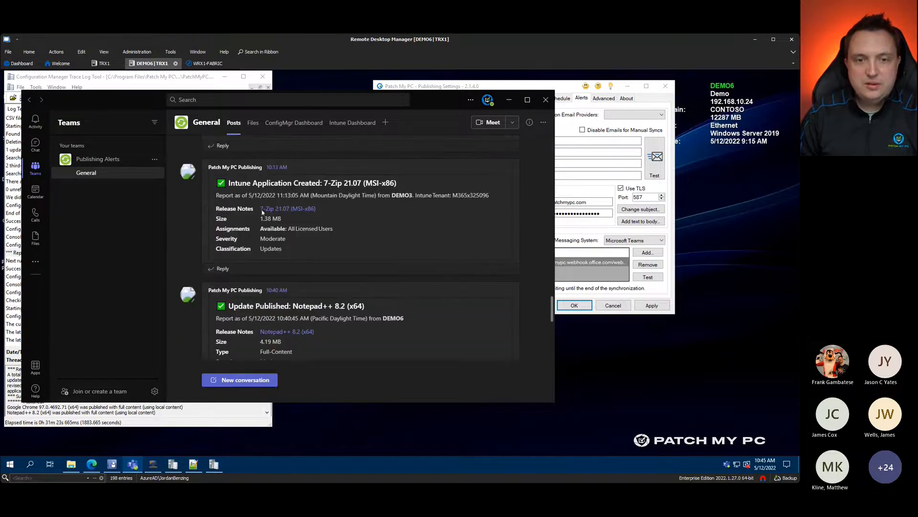
pyautogui.scroll(-8, 330, 263)
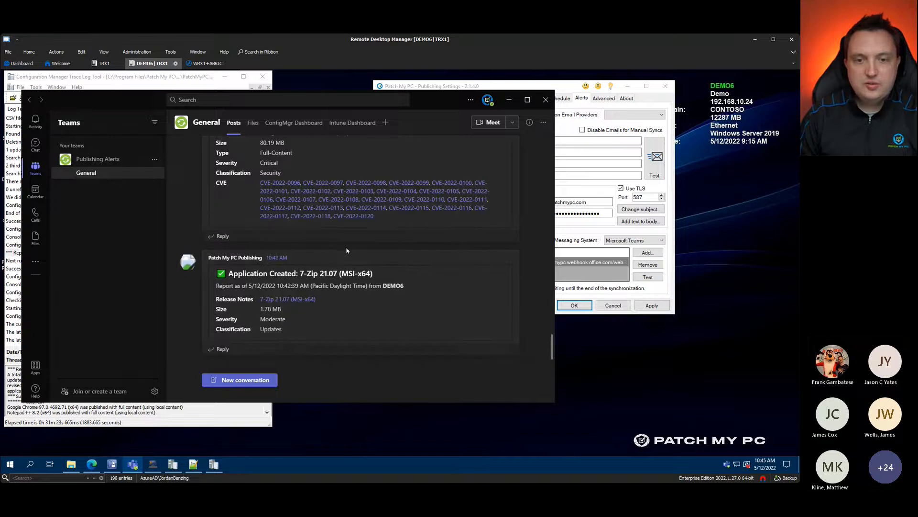
pyautogui.scroll(2, 346, 249)
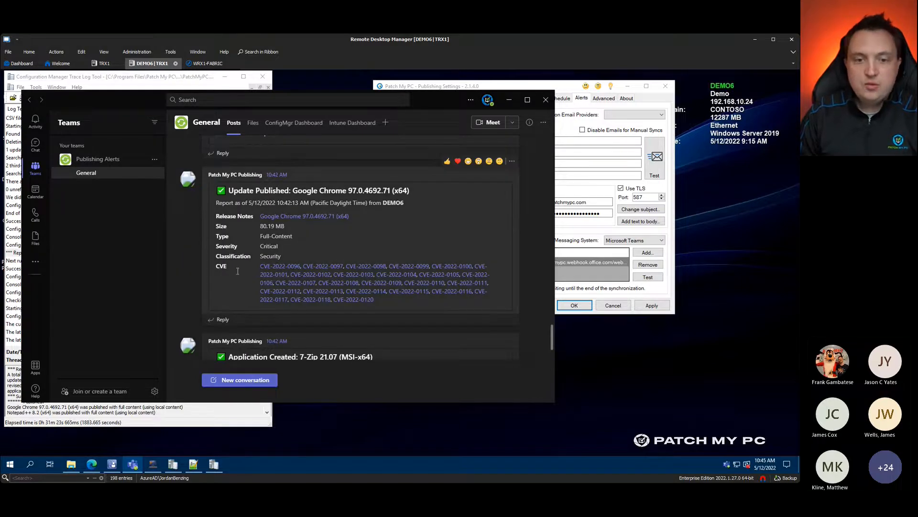
pyautogui.click(509, 100)
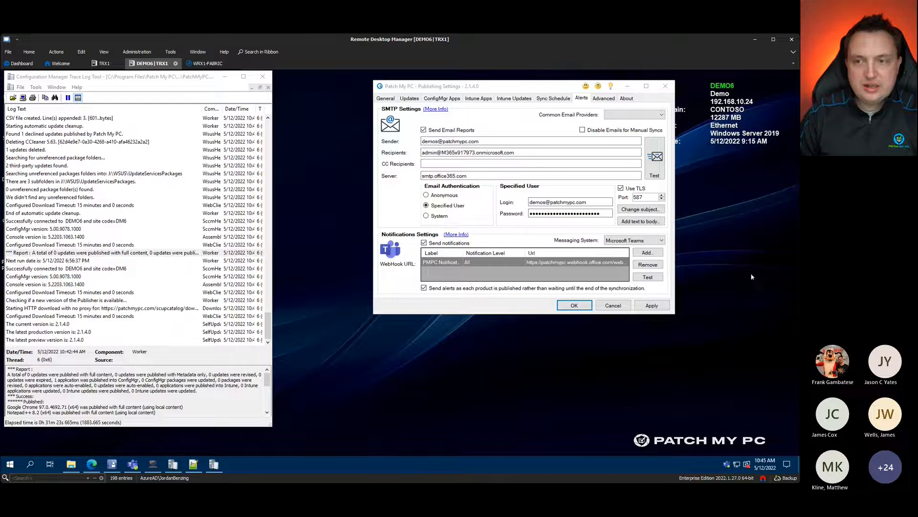
# Step: Show the Advanced tab and focus the Local Content Path field set to \\dc\Local-Repository
pyautogui.click(604, 98)
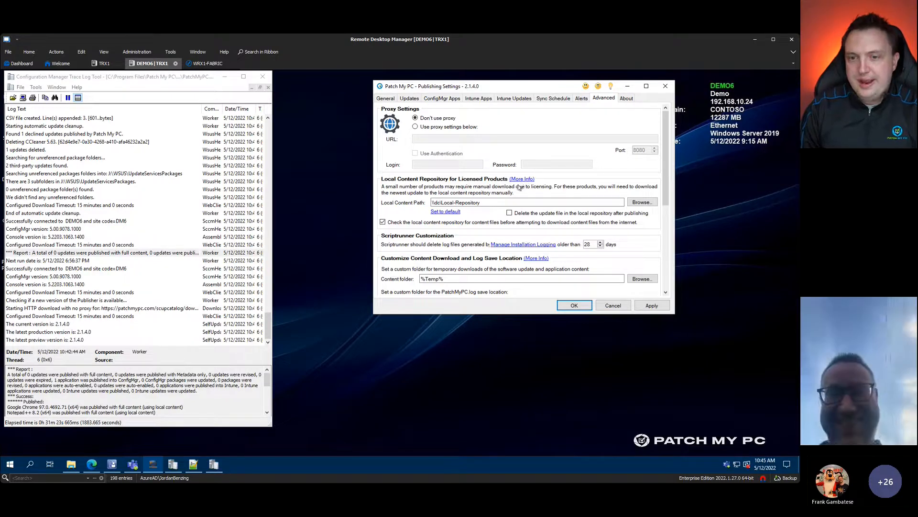
pyautogui.click(490, 204)
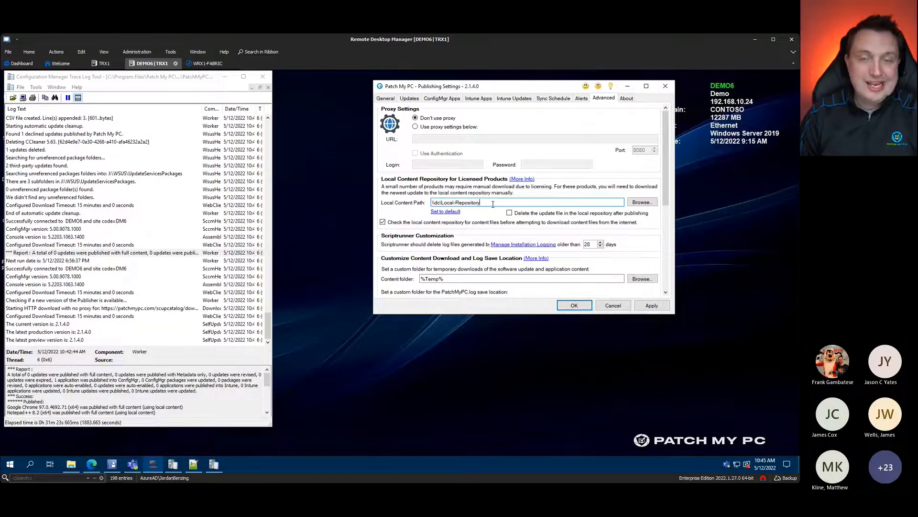
# Step: Read the Local Content Repository article's table of manual-download products in Edge, then minimize Edge
pyautogui.click(522, 178)
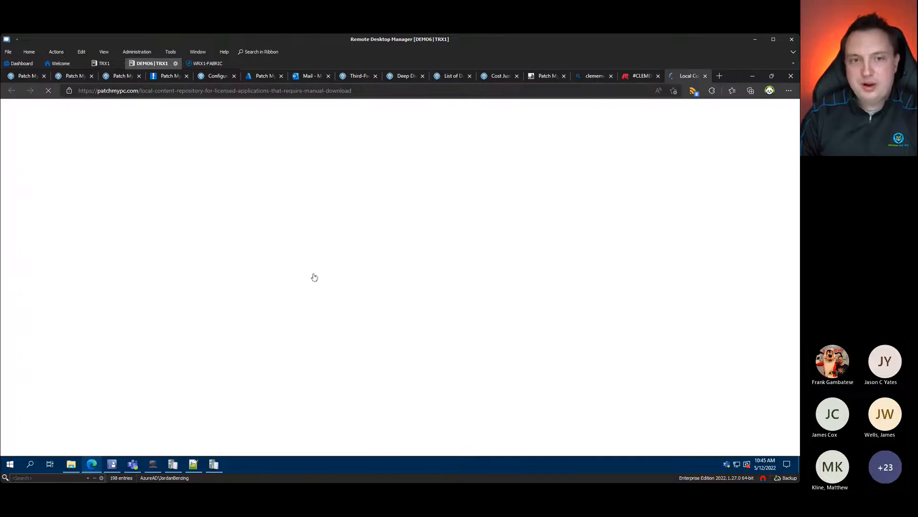
pyautogui.scroll(-3, 363, 373)
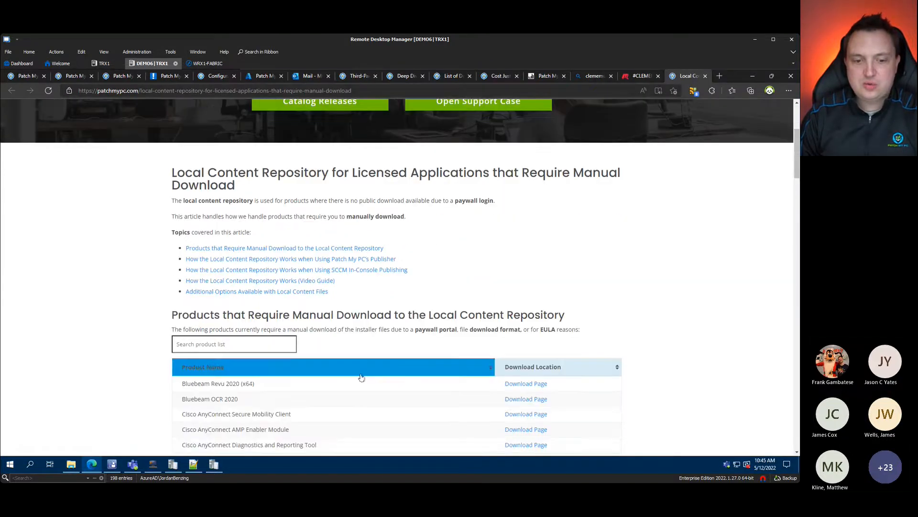
pyautogui.scroll(-3, 295, 396)
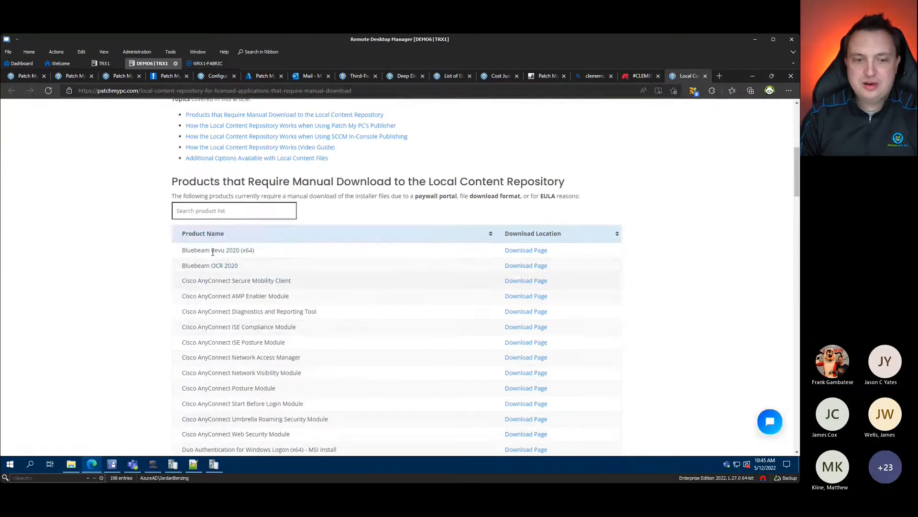
pyautogui.scroll(-6, 212, 252)
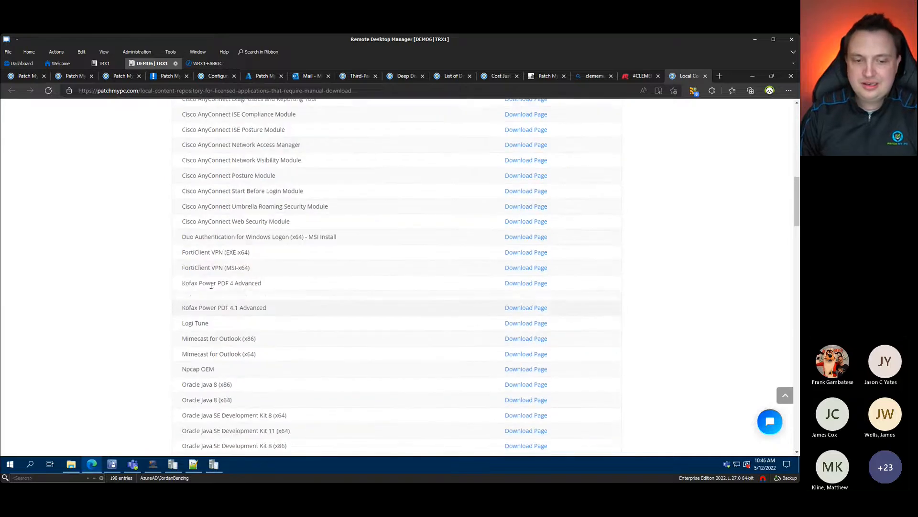
pyautogui.scroll(10, 290, 297)
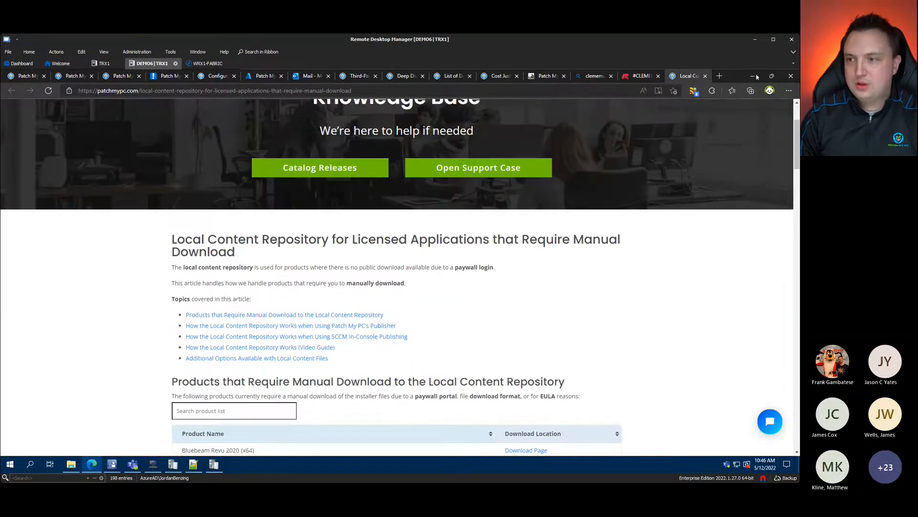
pyautogui.click(754, 76)
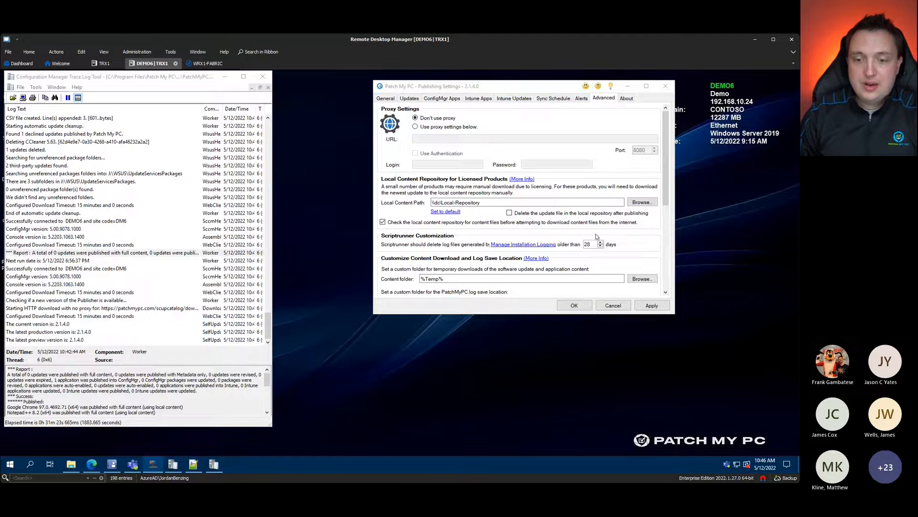
pyautogui.scroll(-3, 396, 237)
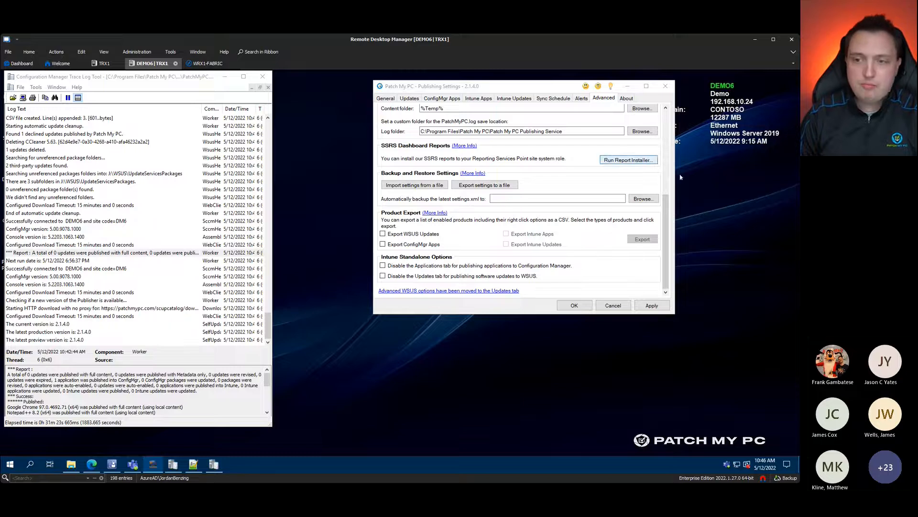
# Step: Scroll past the SSRS, Backup, Product Export and Intune options, then show the About page with version 2.1.4.0
pyautogui.scroll(2, 531, 246)
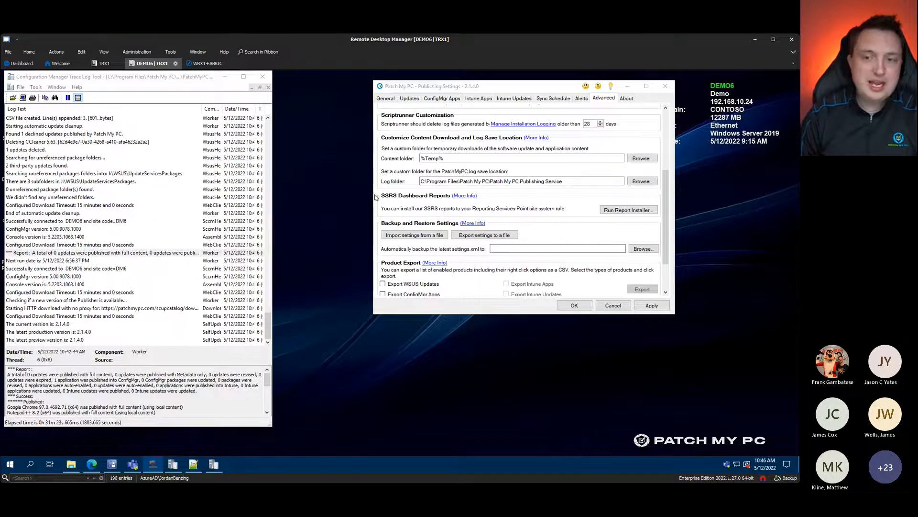
pyautogui.scroll(2, 417, 192)
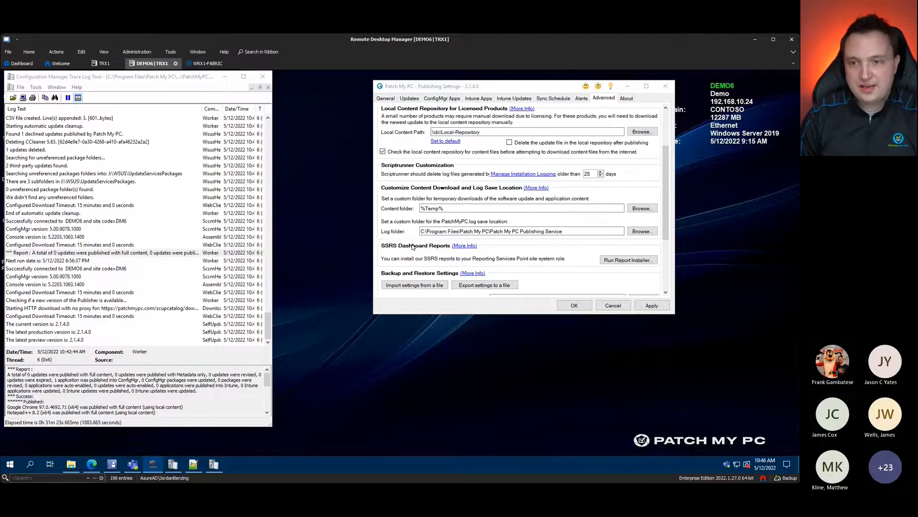
pyautogui.scroll(-4, 413, 247)
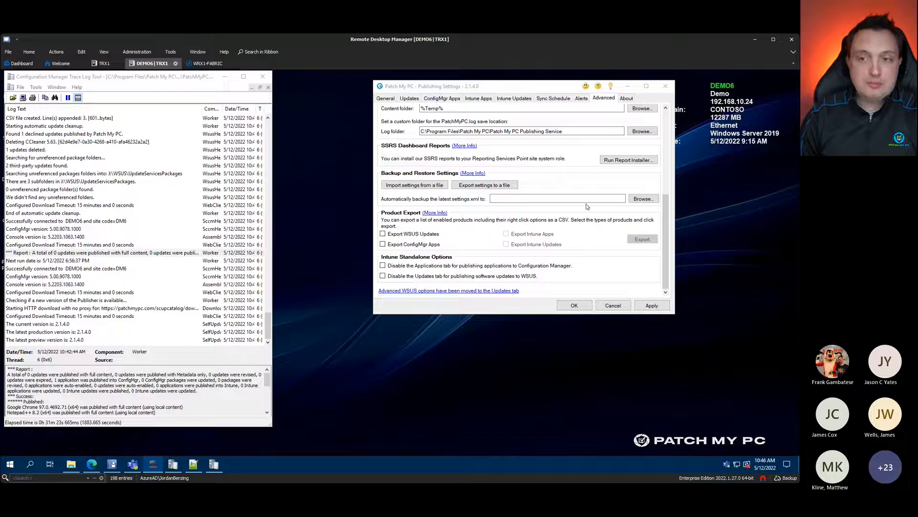
pyautogui.click(622, 100)
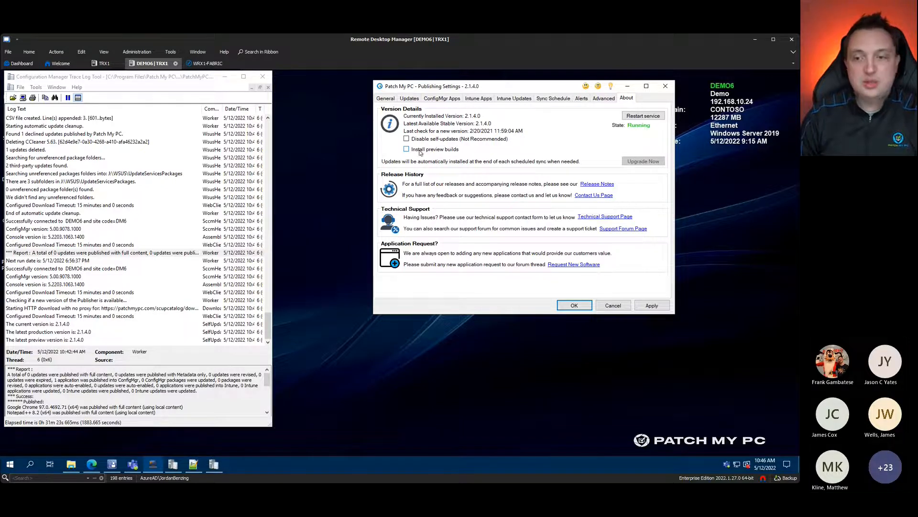
pyautogui.moveTo(555, 89); pyautogui.dragTo(542, 90)
pyautogui.click(455, 388)
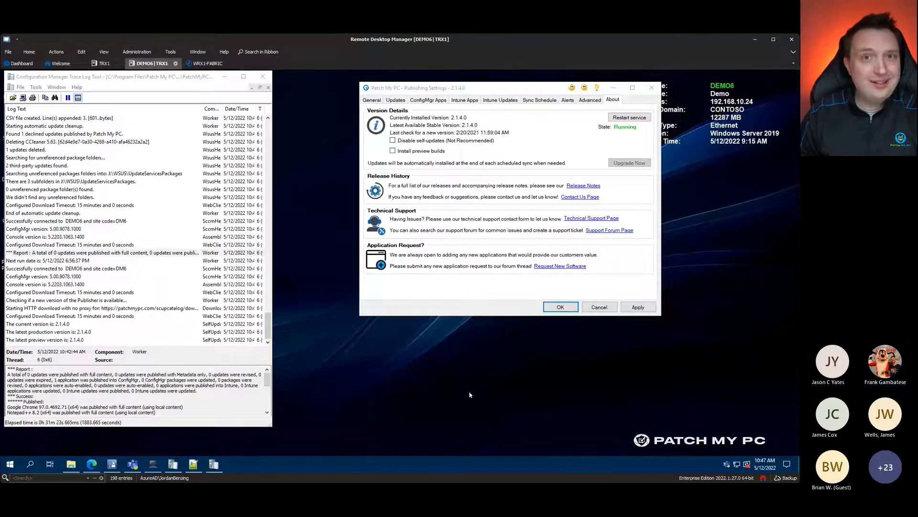
pyautogui.click(428, 100)
pyautogui.click(523, 111)
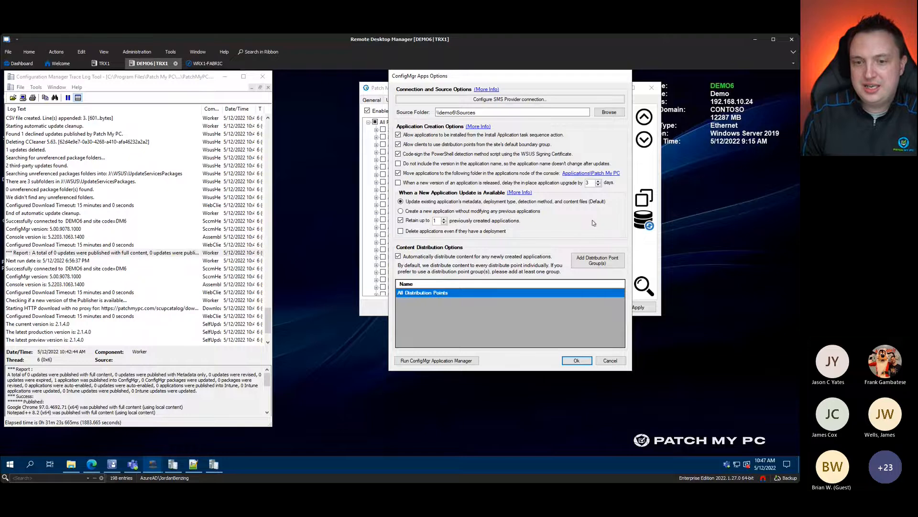
pyautogui.hotkey('ctrl', '1')
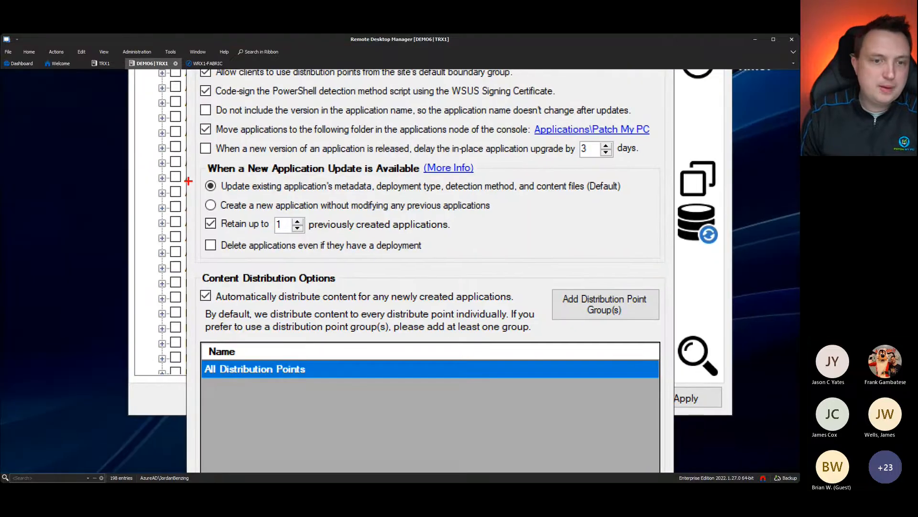
pyautogui.moveTo(191, 158)
pyautogui.mouseDown()
pyautogui.moveTo(652, 242)
pyautogui.moveTo(627, 252)
pyautogui.moveTo(630, 262)
pyautogui.mouseUp()
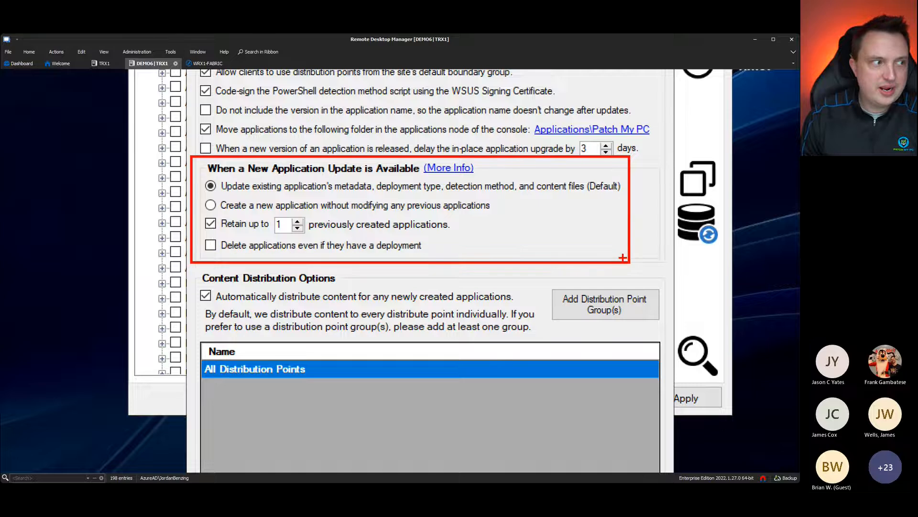
pyautogui.moveTo(226, 194)
pyautogui.mouseDown()
pyautogui.moveTo(514, 203)
pyautogui.moveTo(605, 200)
pyautogui.moveTo(625, 184)
pyautogui.moveTo(592, 173)
pyautogui.moveTo(194, 180)
pyautogui.moveTo(248, 200)
pyautogui.moveTo(233, 204)
pyautogui.mouseUp()
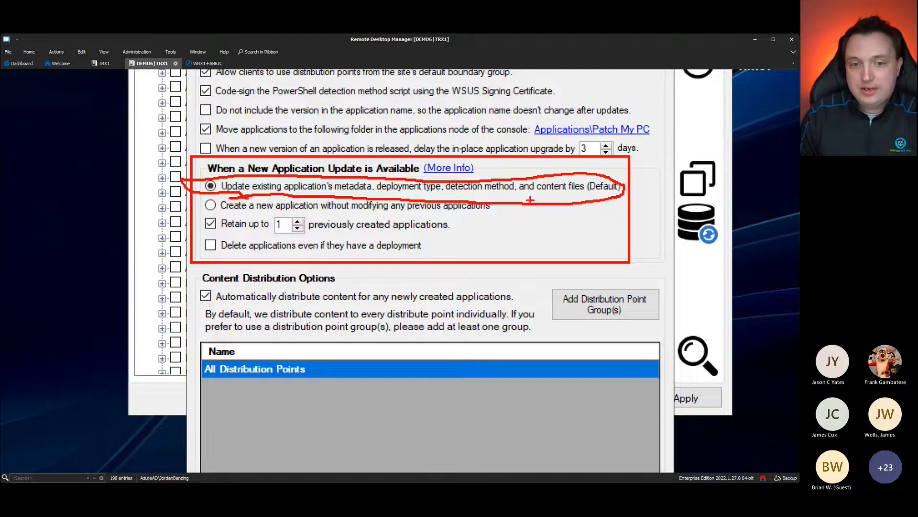
pyautogui.moveTo(257, 211); pyautogui.dragTo(274, 211)
pyautogui.moveTo(356, 209)
pyautogui.mouseDown()
pyautogui.moveTo(475, 214)
pyautogui.moveTo(518, 199)
pyautogui.mouseUp()
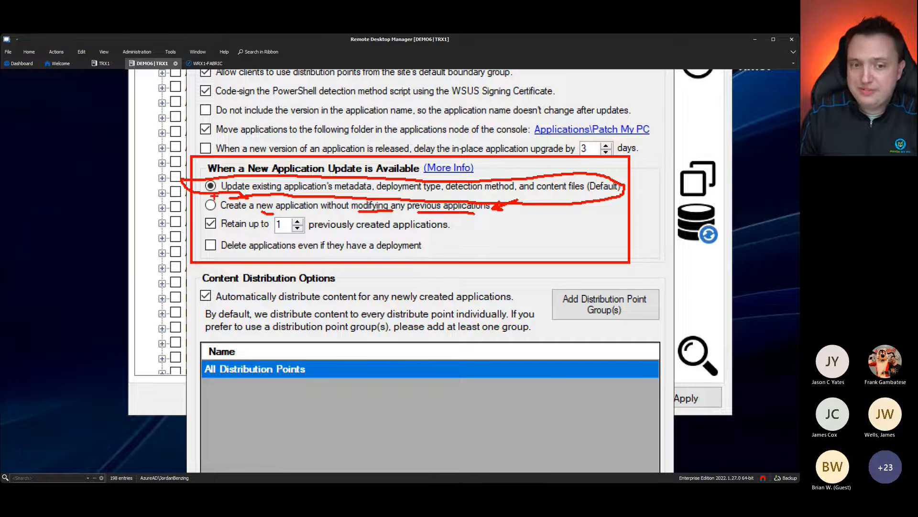
pyautogui.moveTo(224, 234); pyautogui.dragTo(241, 235)
pyautogui.moveTo(328, 235); pyautogui.dragTo(414, 234)
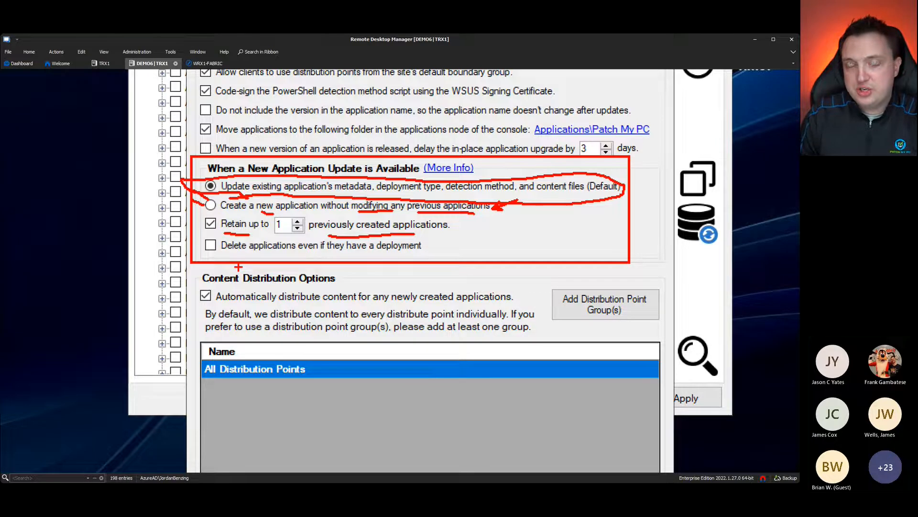
pyautogui.moveTo(255, 235); pyautogui.dragTo(271, 233)
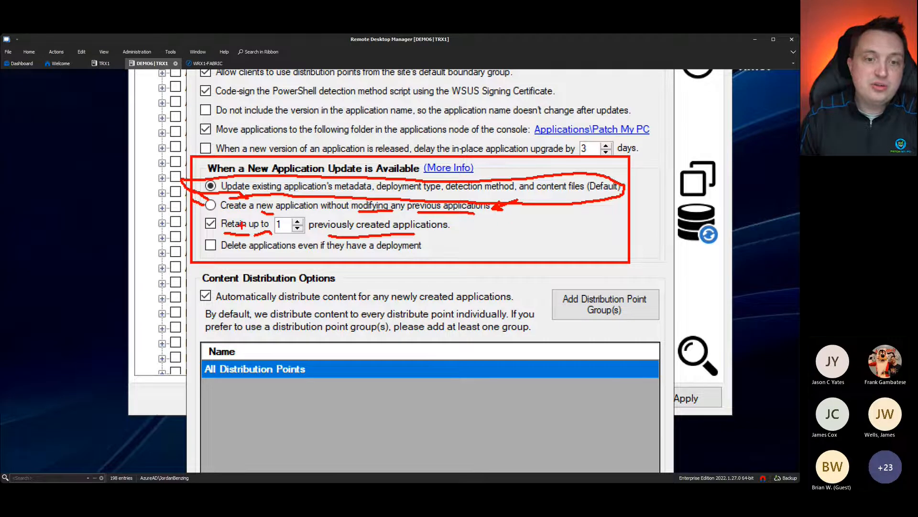
pyautogui.moveTo(230, 211); pyautogui.dragTo(262, 211)
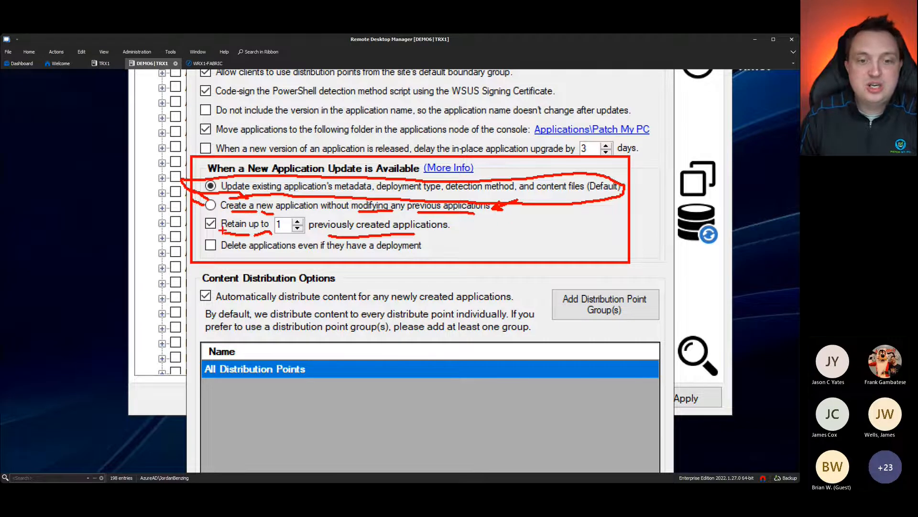
pyautogui.moveTo(221, 260); pyautogui.dragTo(269, 259)
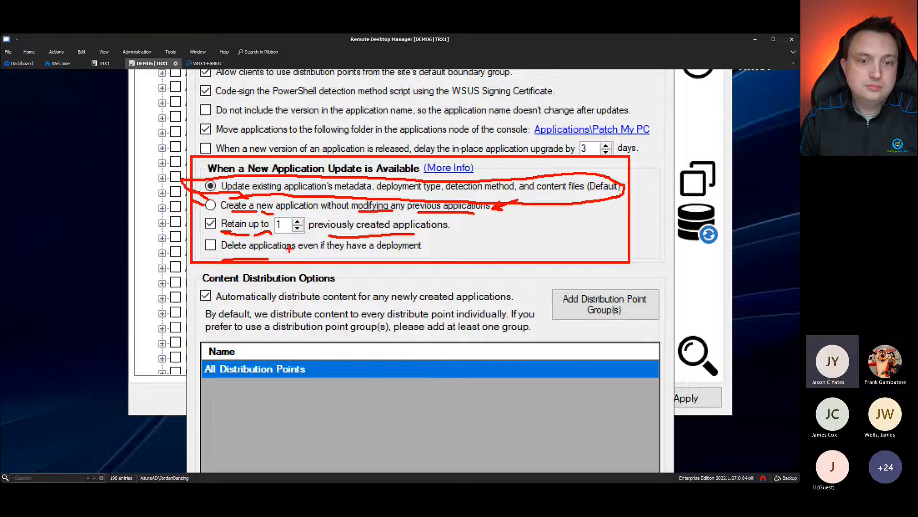
pyautogui.moveTo(251, 255); pyautogui.dragTo(302, 255)
pyautogui.moveTo(372, 254); pyautogui.dragTo(381, 254)
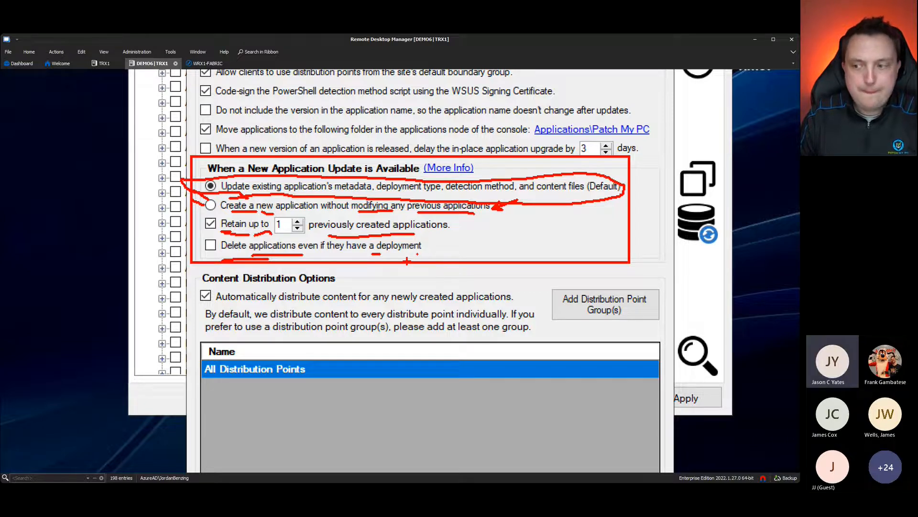
pyautogui.press('Escape')
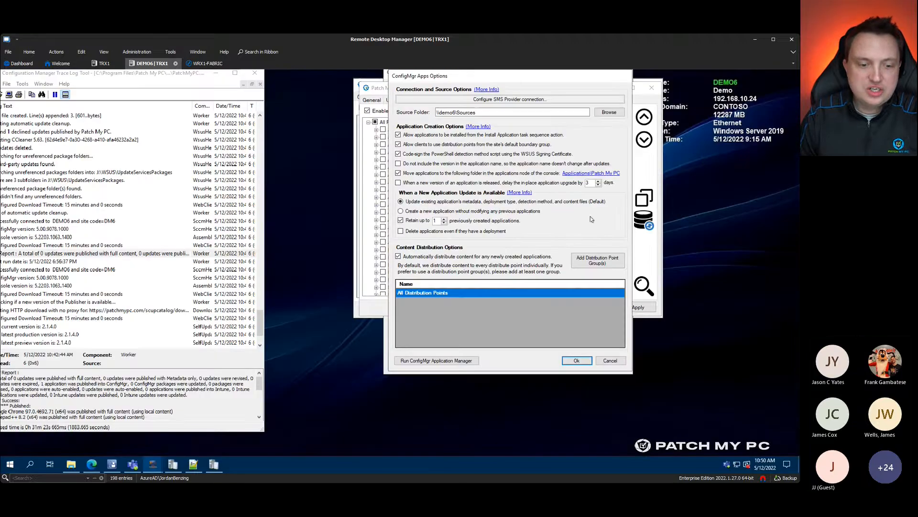
# Step: Bring up the ConfigMgr console's All Software Updates list with three 2021-02 Windows 10 cumulative updates
pyautogui.click(349, 390)
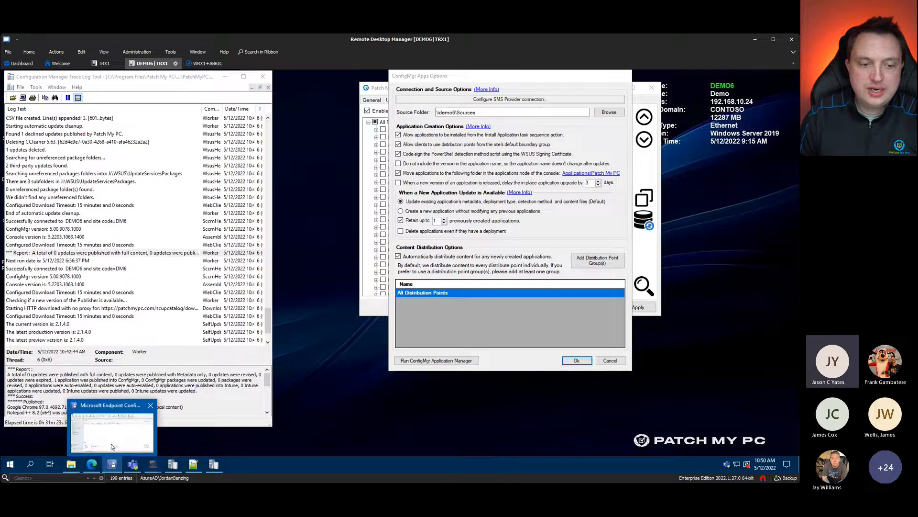
pyautogui.click(112, 463)
pyautogui.click(29, 387)
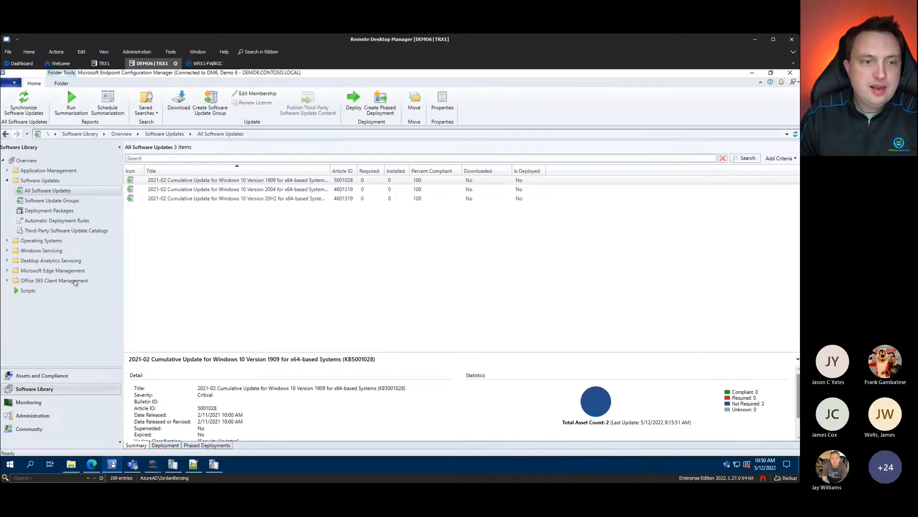
# Step: Check the Patch My PC Software Updates deployment rule, then run and confirm a software update synchronization
pyautogui.click(53, 220)
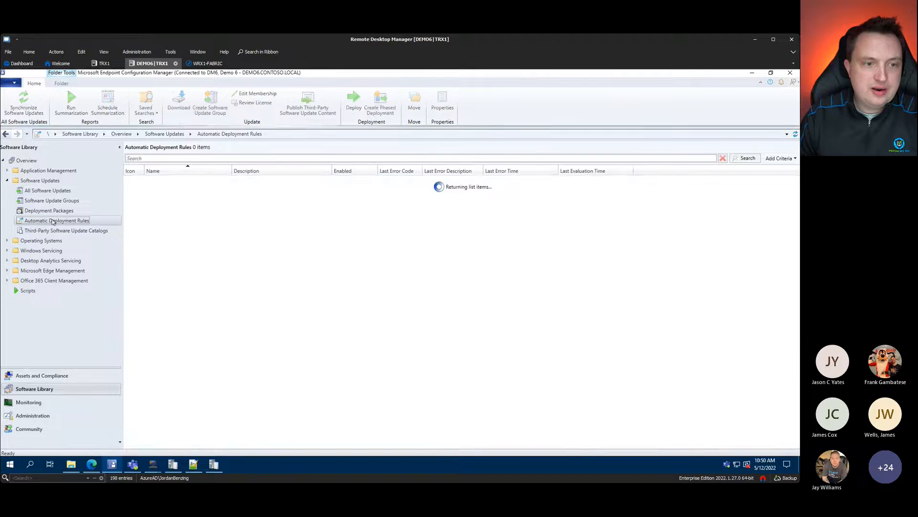
pyautogui.click(52, 191)
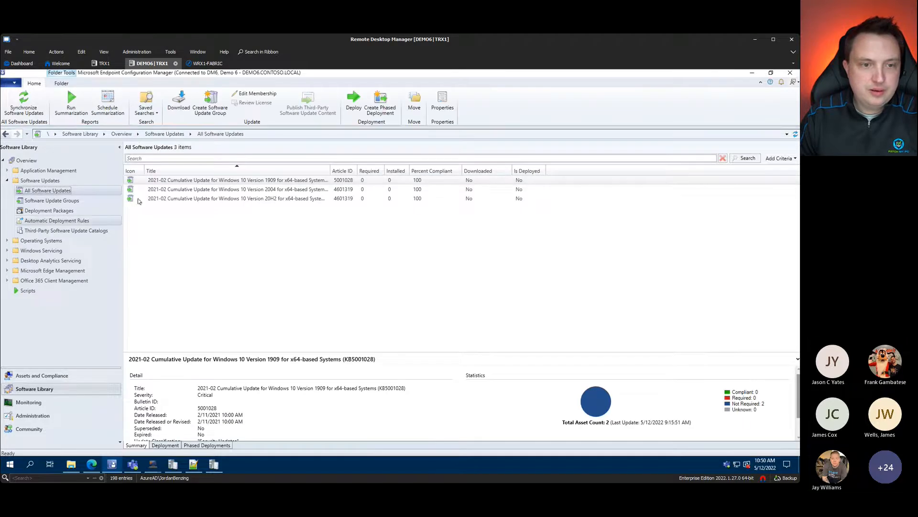
pyautogui.click(67, 221)
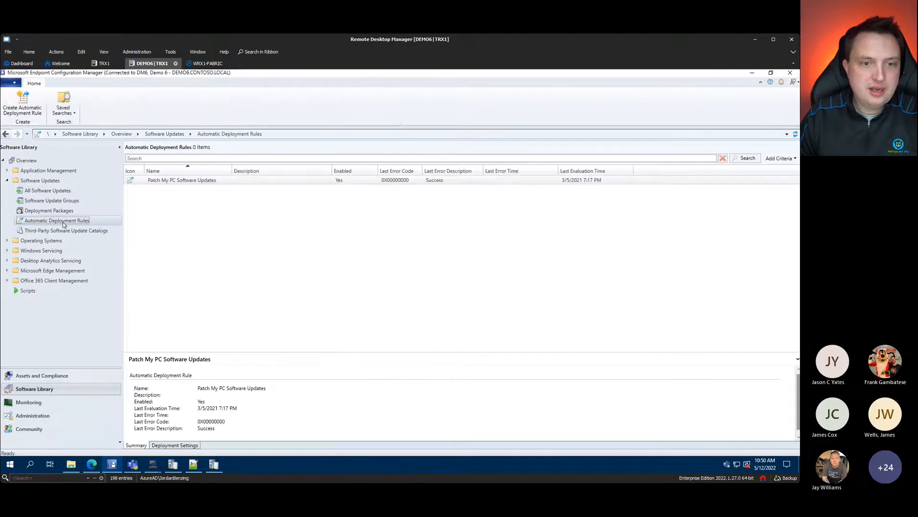
pyautogui.click(6, 171)
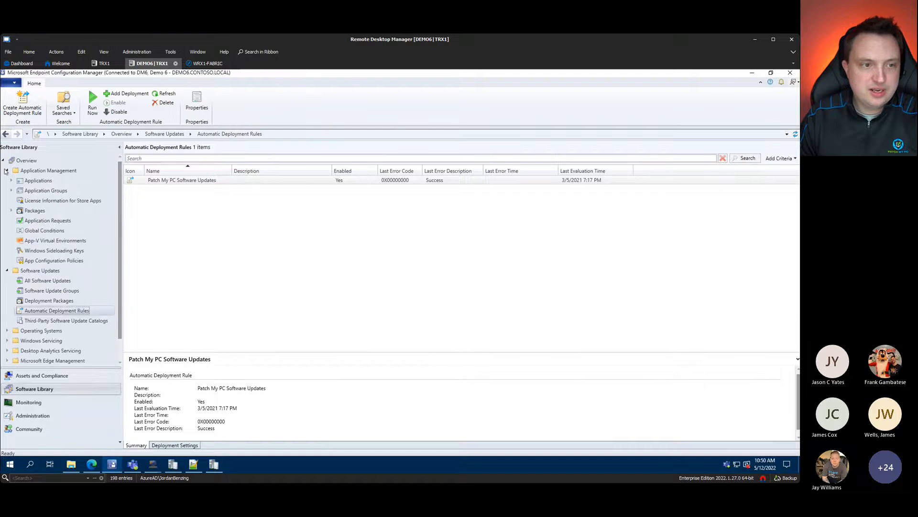
pyautogui.click(6, 171)
pyautogui.click(49, 190)
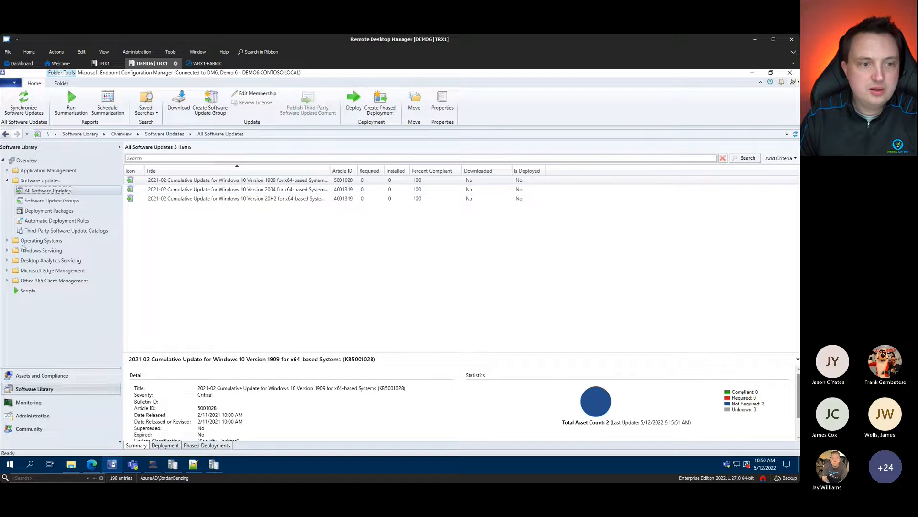
pyautogui.click(23, 101)
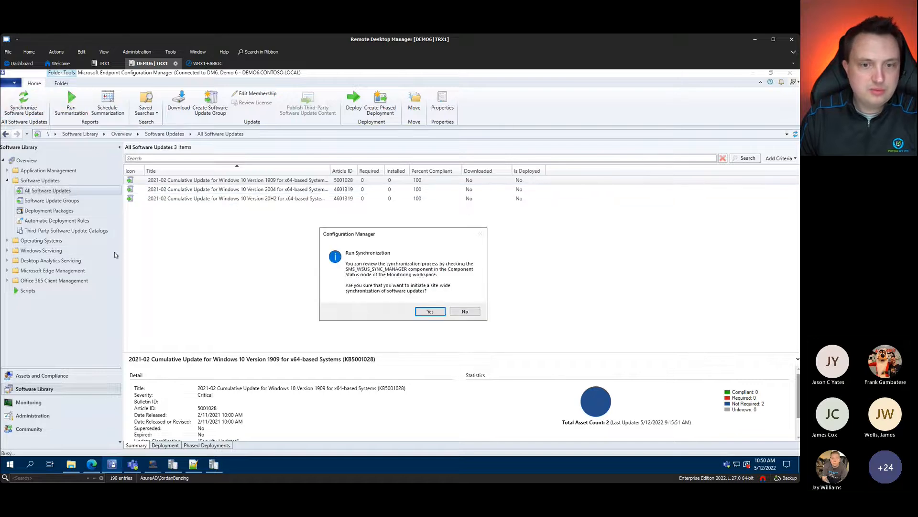
pyautogui.click(429, 311)
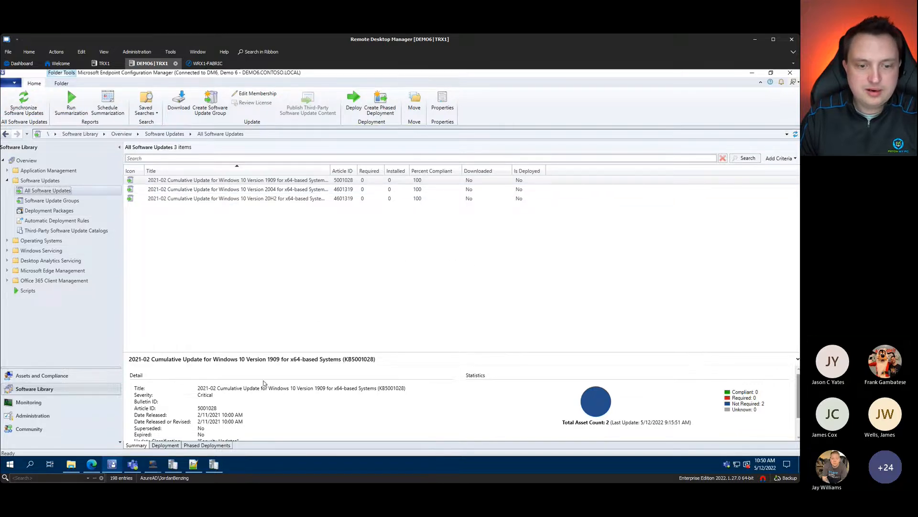
# Step: Review the PatchMyPC Updates deployment package, then expand Applications to reveal the Patch My PC folder
pyautogui.click(57, 221)
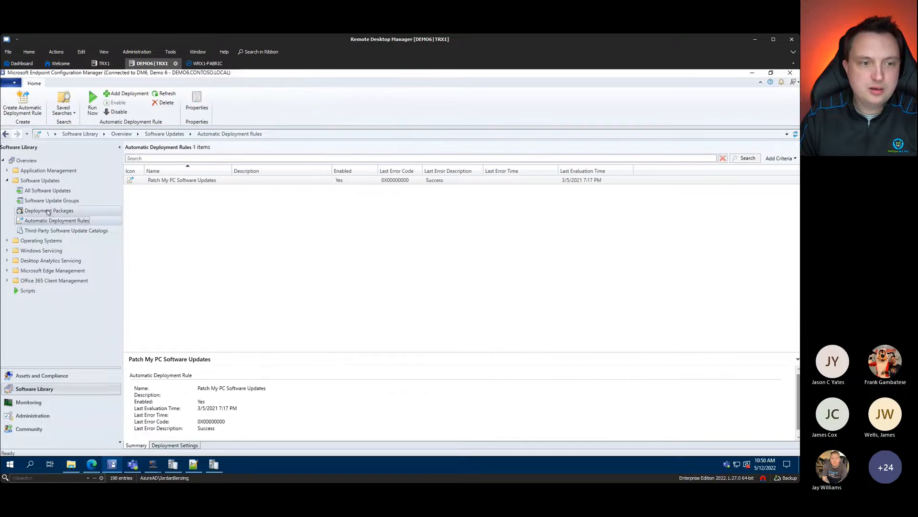
pyautogui.click(53, 211)
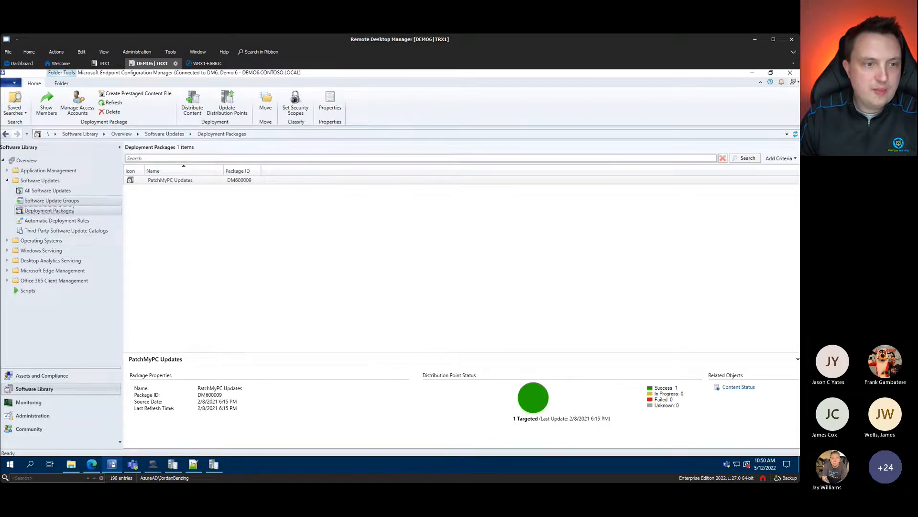
pyautogui.click(7, 170)
pyautogui.click(19, 179)
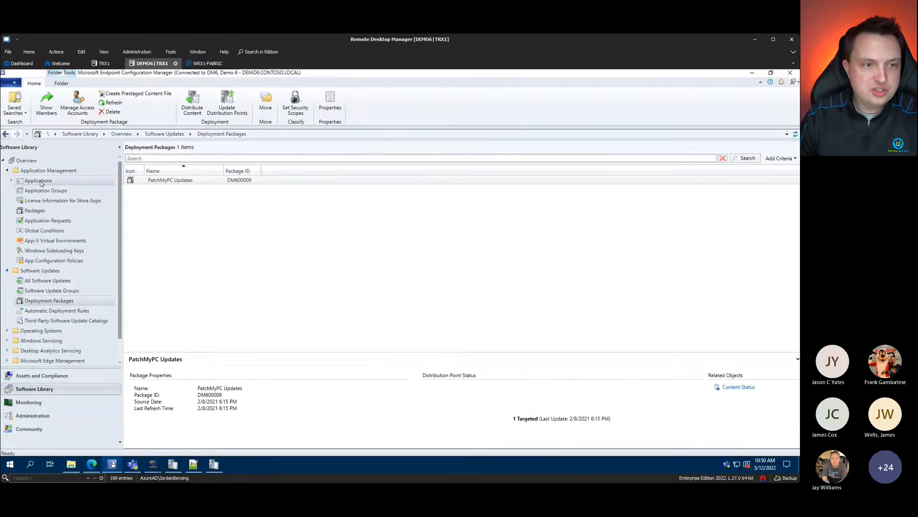
pyautogui.click(11, 180)
# Step: Open Patch My PC > 7-Zip, then the 7-Zip 21.07 (MSI-x64) deployment type's Detection Method tab
pyautogui.doubleClick(41, 191)
pyautogui.click(38, 201)
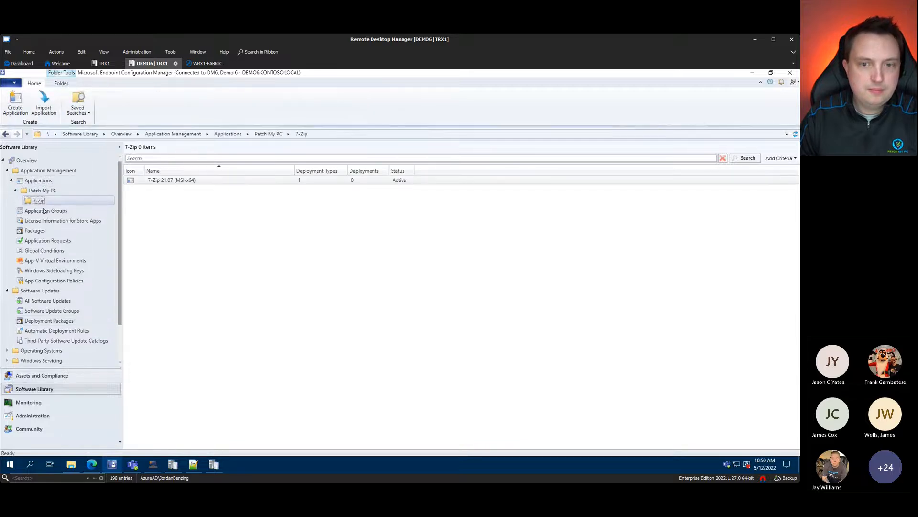
pyautogui.rightClick(190, 180)
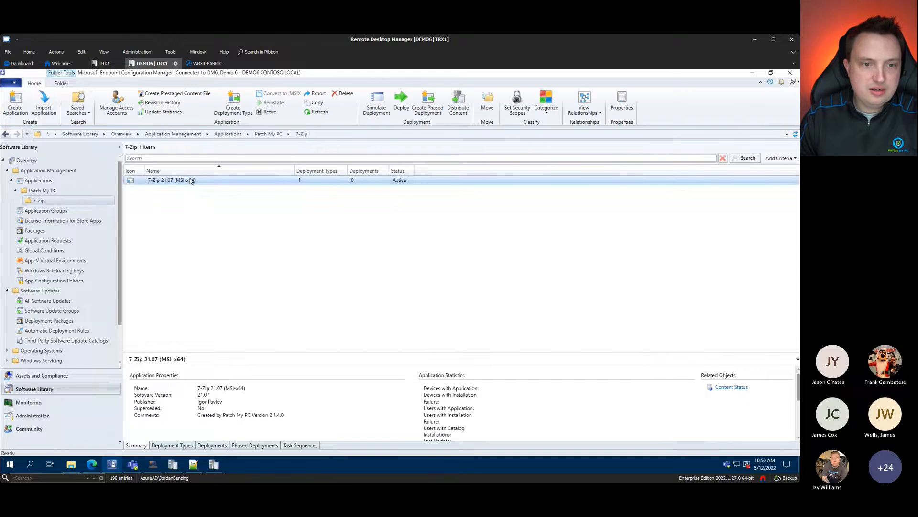
pyautogui.click(130, 394)
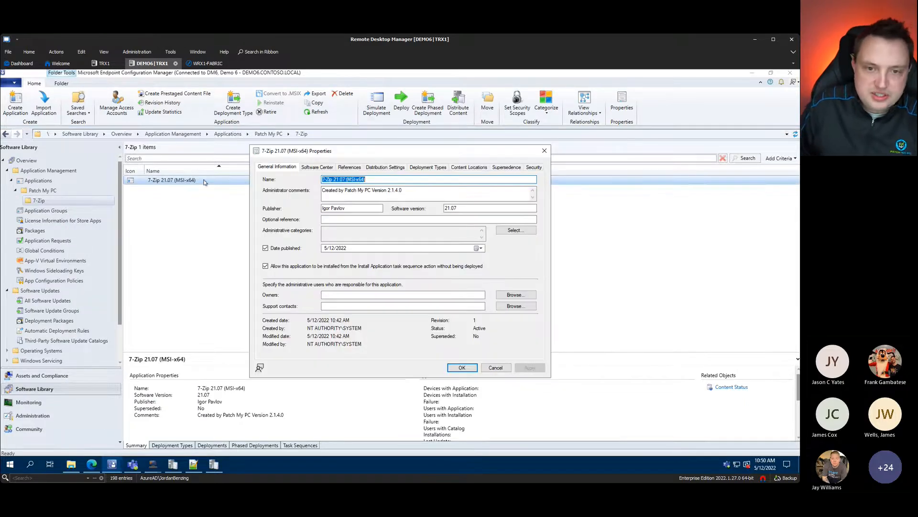
pyautogui.click(304, 166)
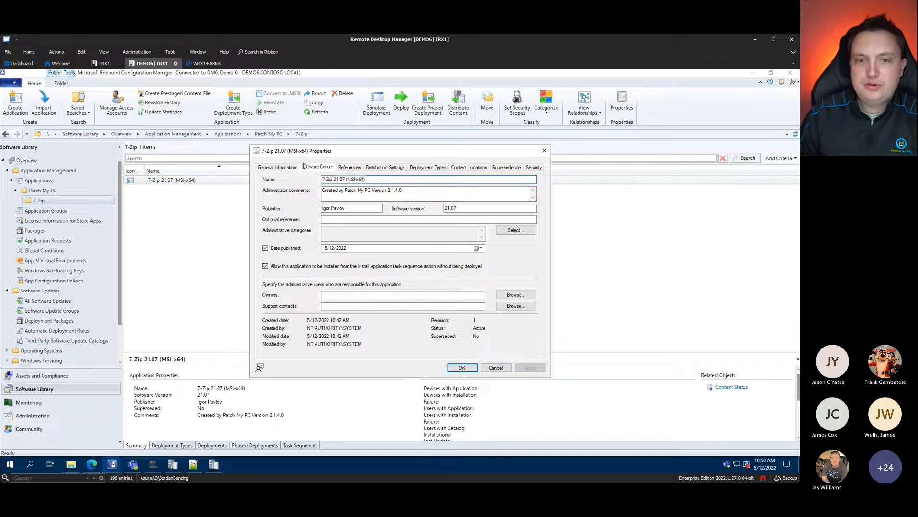
pyautogui.click(440, 168)
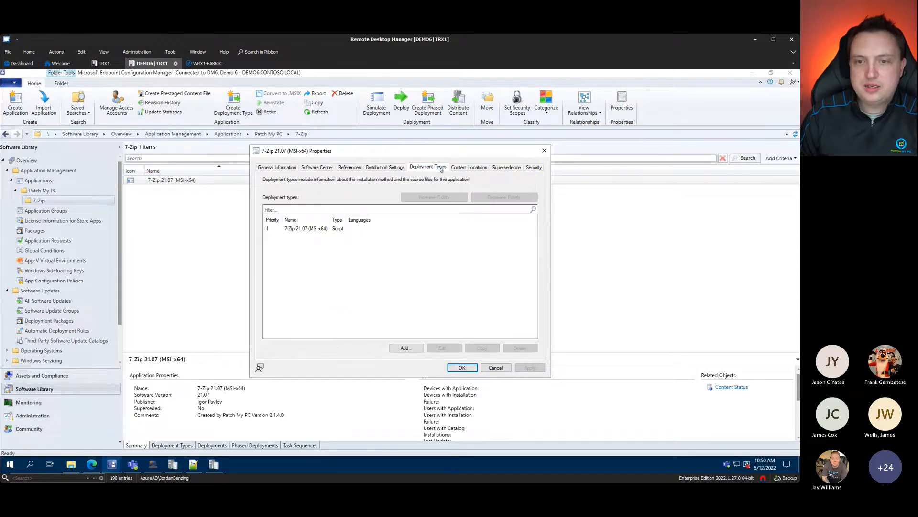
pyautogui.click(292, 229)
pyautogui.click(441, 348)
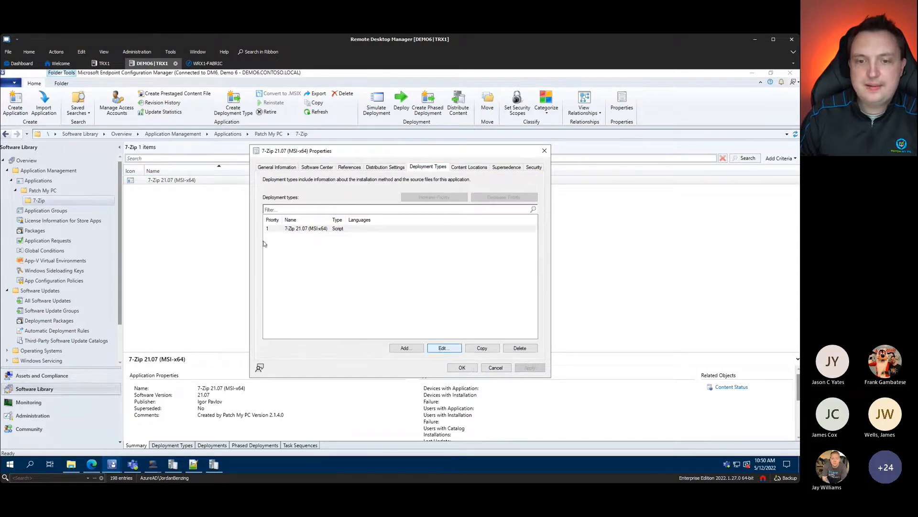
pyautogui.click(369, 170)
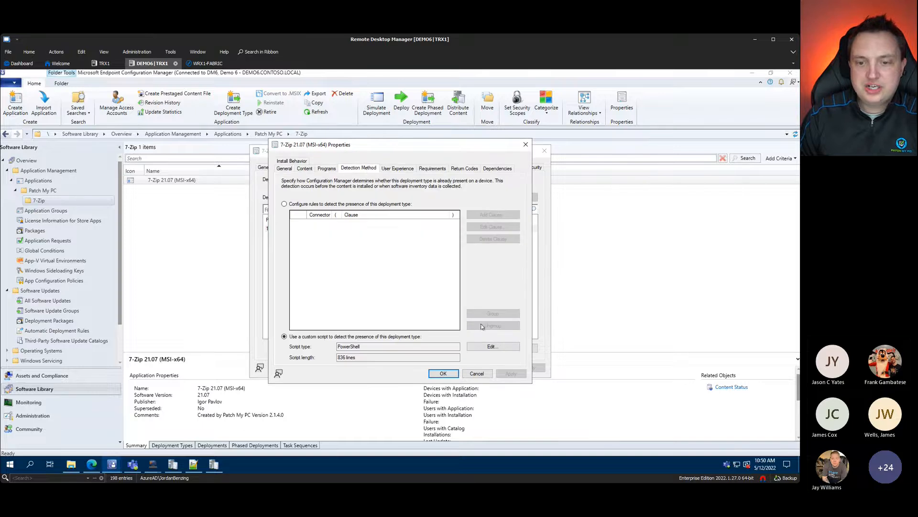
# Step: Open the PowerShell detection script, enlarge the Script Editor, and highlight the 21.07 version value
pyautogui.click(491, 347)
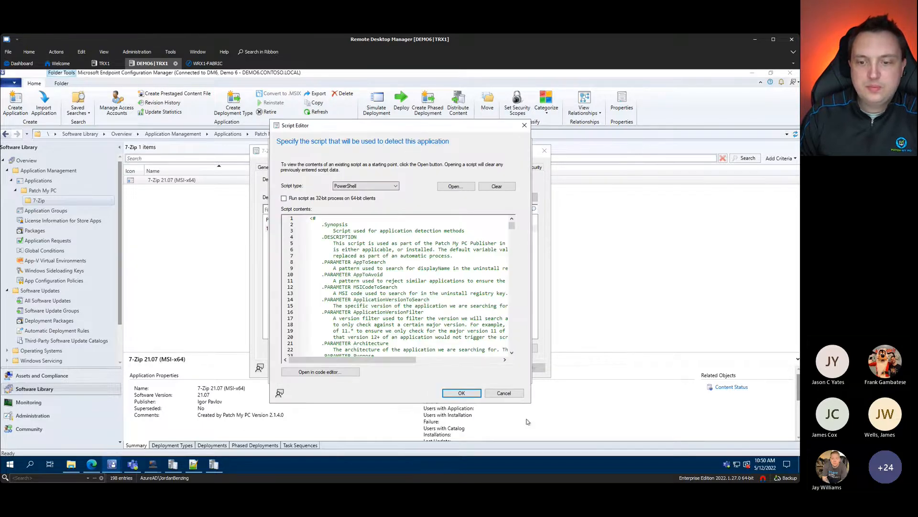
pyautogui.moveTo(529, 404); pyautogui.dragTo(732, 455)
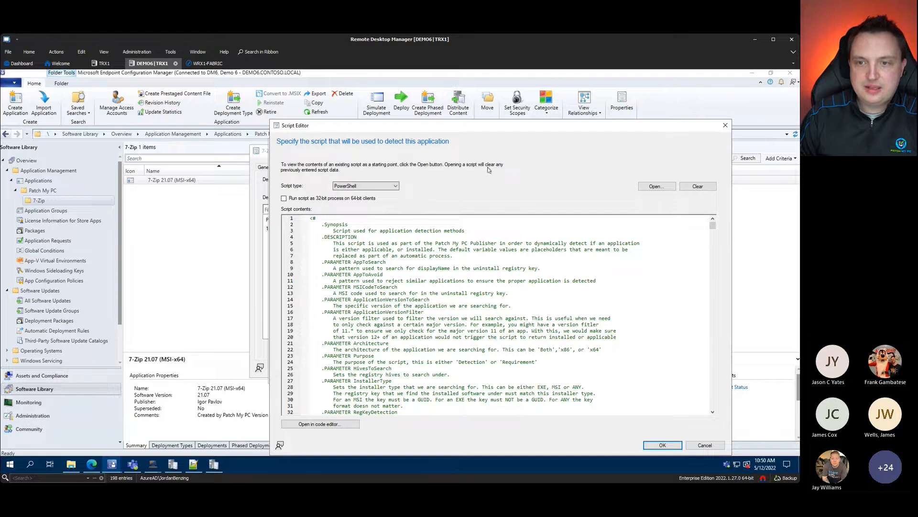
pyautogui.moveTo(497, 124); pyautogui.dragTo(402, 83)
pyautogui.scroll(-8, 479, 291)
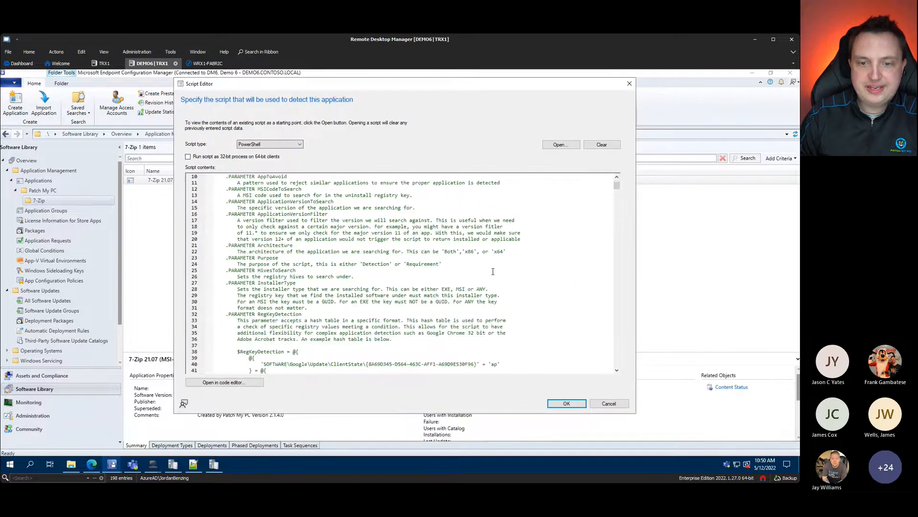
pyautogui.scroll(-20, 479, 291)
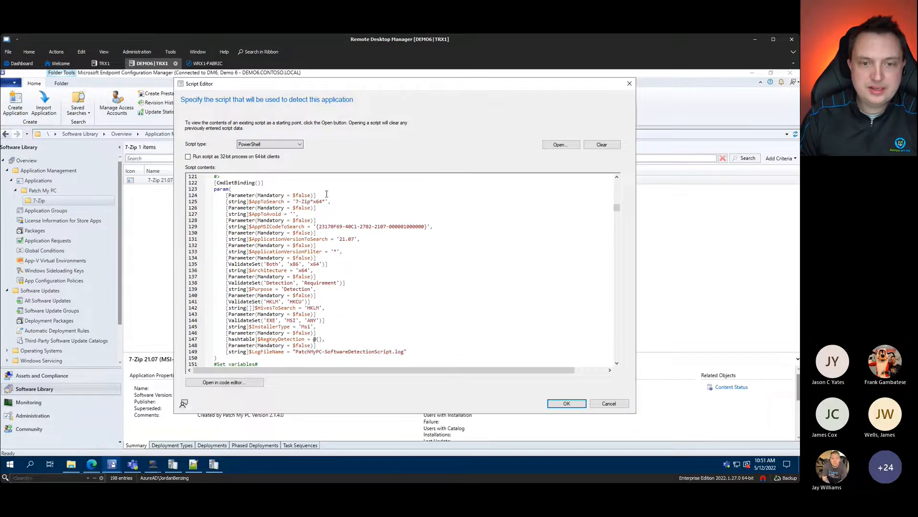
pyautogui.keyDown('shift'); pyautogui.click(361, 241); pyautogui.keyUp('shift')
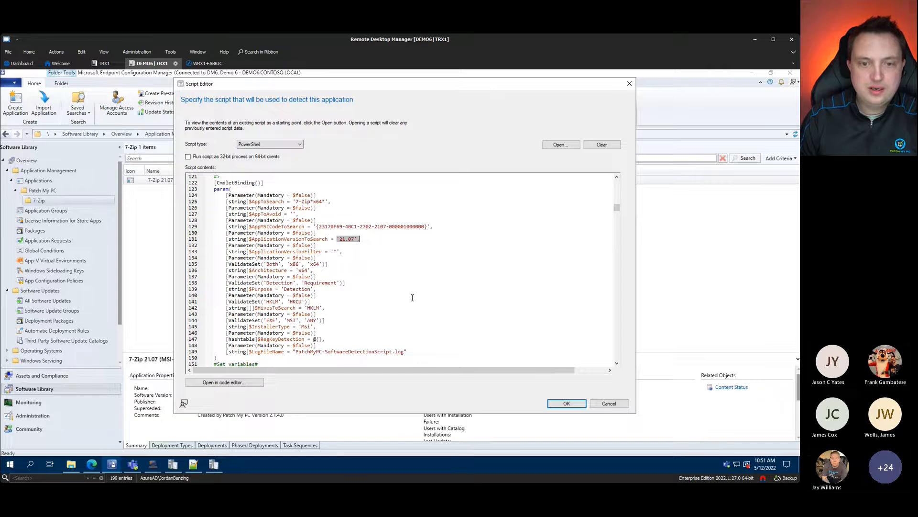
# Step: Scroll through the version-comparison logic and Get-PMPInstalledSoftwares function, then close the Script Editor
pyautogui.scroll(-20, 412, 297)
pyautogui.scroll(-20, 437, 273)
pyautogui.scroll(-15, 369, 290)
pyautogui.scroll(-19, 370, 301)
pyautogui.scroll(-17, 371, 273)
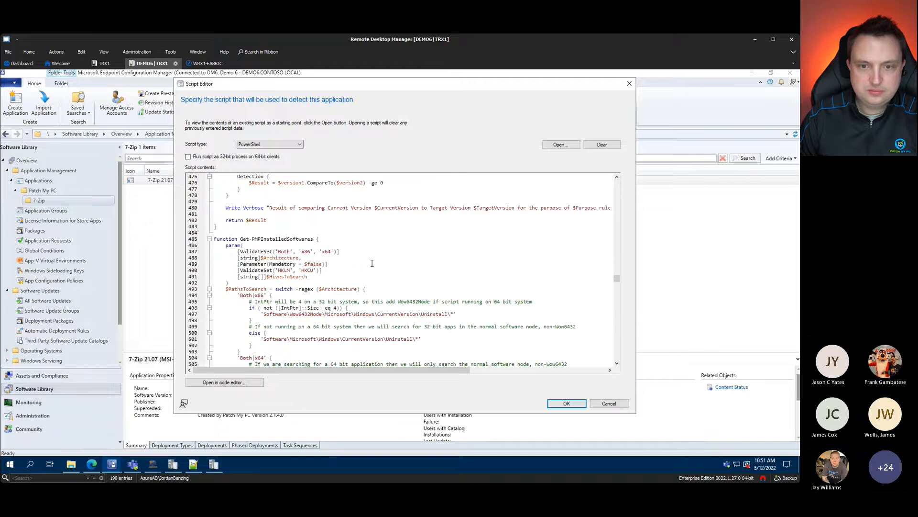
pyautogui.scroll(2, 372, 263)
pyautogui.scroll(1, 376, 235)
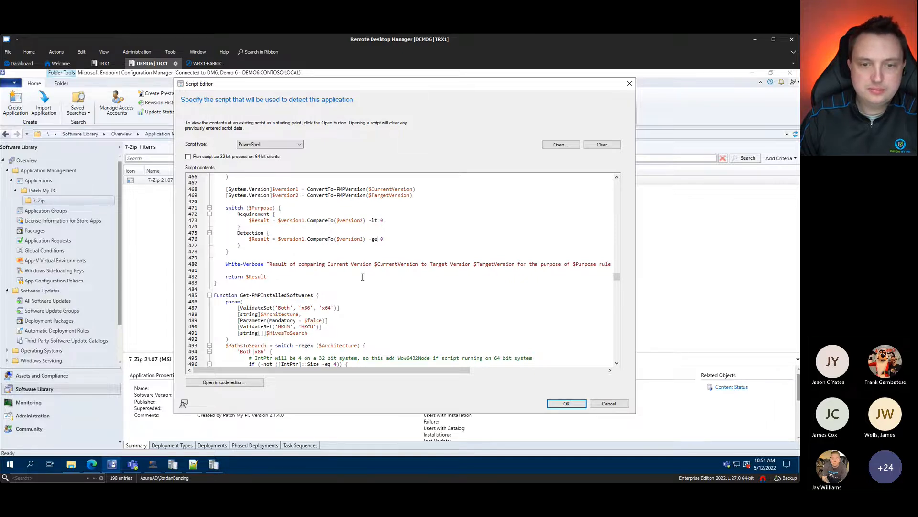
pyautogui.scroll(-20, 365, 293)
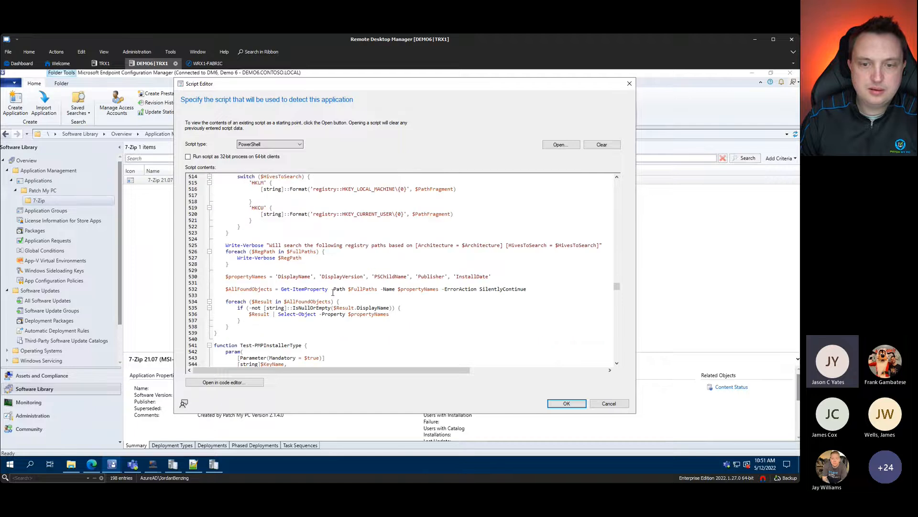
pyautogui.scroll(-7, 382, 296)
pyautogui.scroll(20, 476, 281)
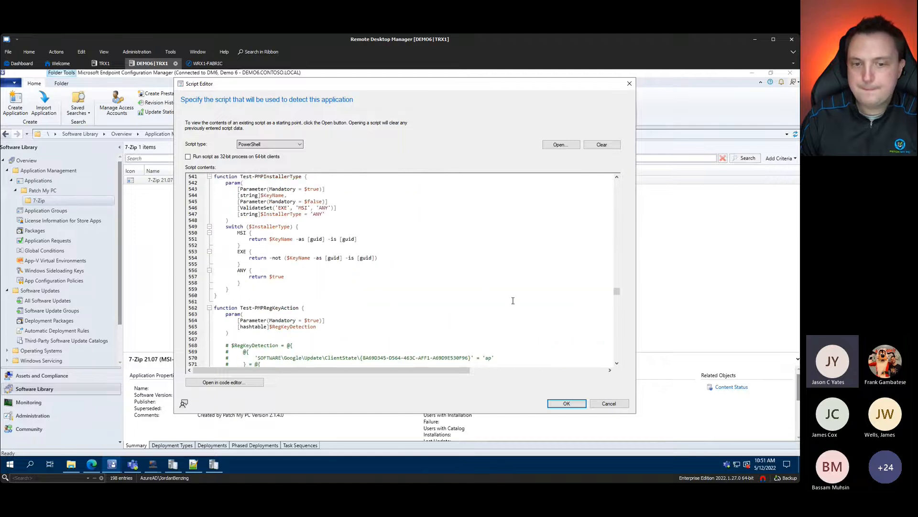
pyautogui.click(629, 83)
# Step: Cancel the deployment type dialog and review the 7-Zip application's General, Software Center, References and Distribution tabs
pyautogui.click(477, 374)
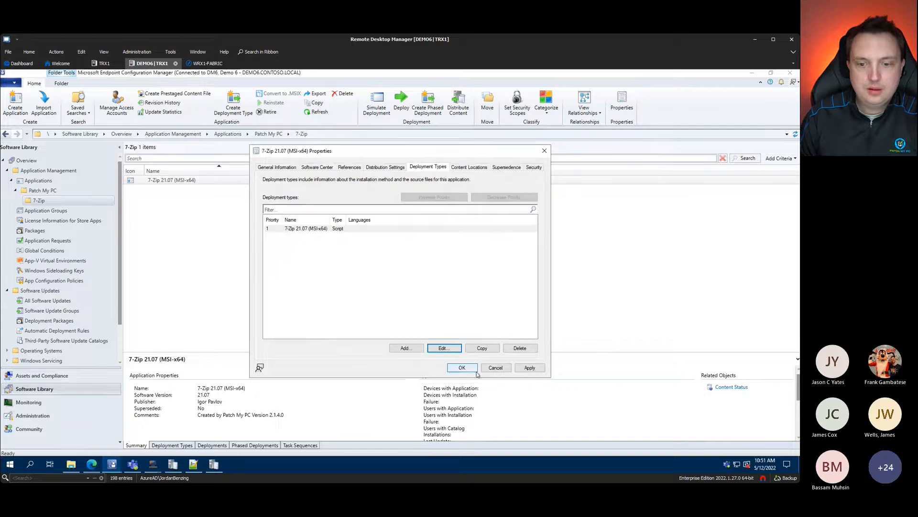
pyautogui.click(293, 167)
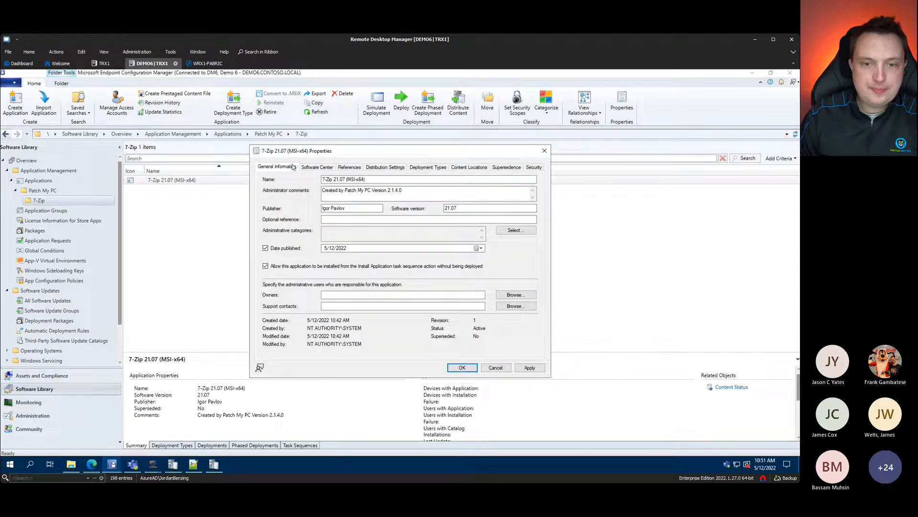
pyautogui.click(319, 167)
pyautogui.moveTo(345, 303); pyautogui.dragTo(238, 288)
pyautogui.click(350, 167)
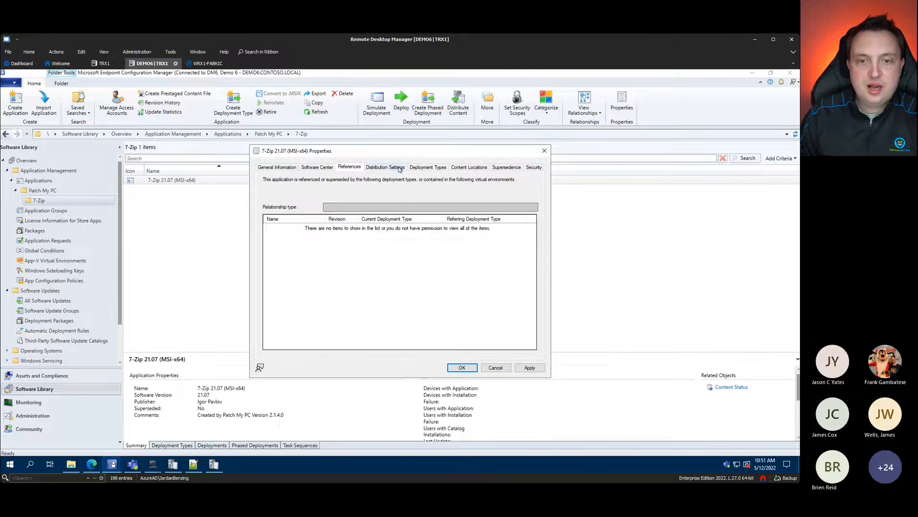
pyautogui.click(396, 167)
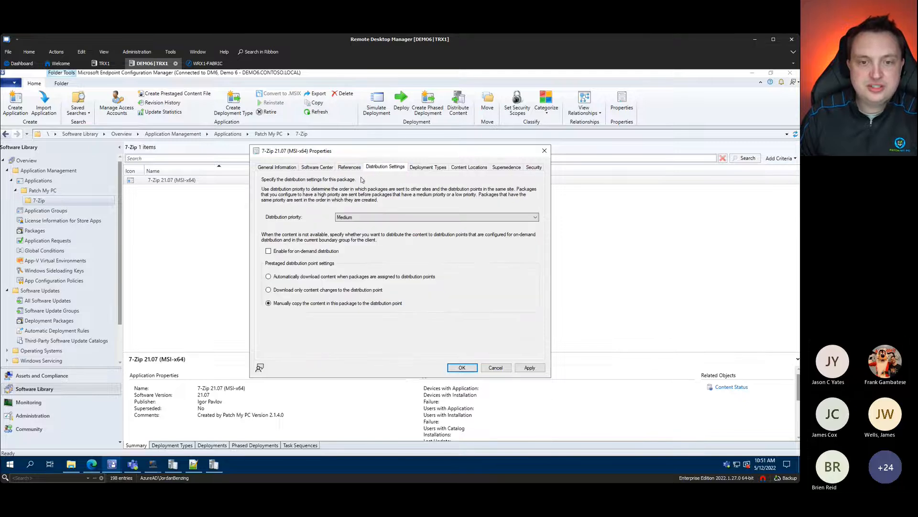
pyautogui.click(428, 168)
# Step: View the 7-Zip 21.07 deployment type's Content, Detection, Requirements and Return Codes tabs, then close both dialogs
pyautogui.click(309, 231)
pyautogui.click(443, 347)
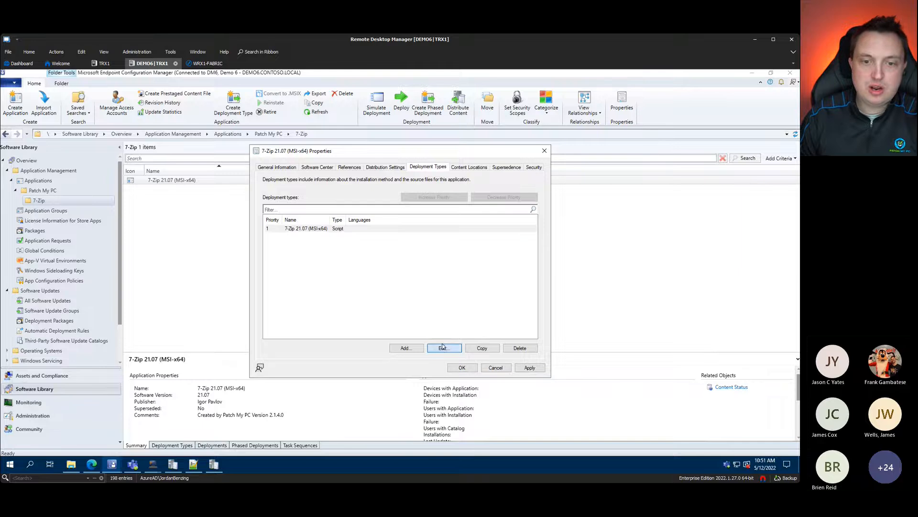
pyautogui.click(305, 169)
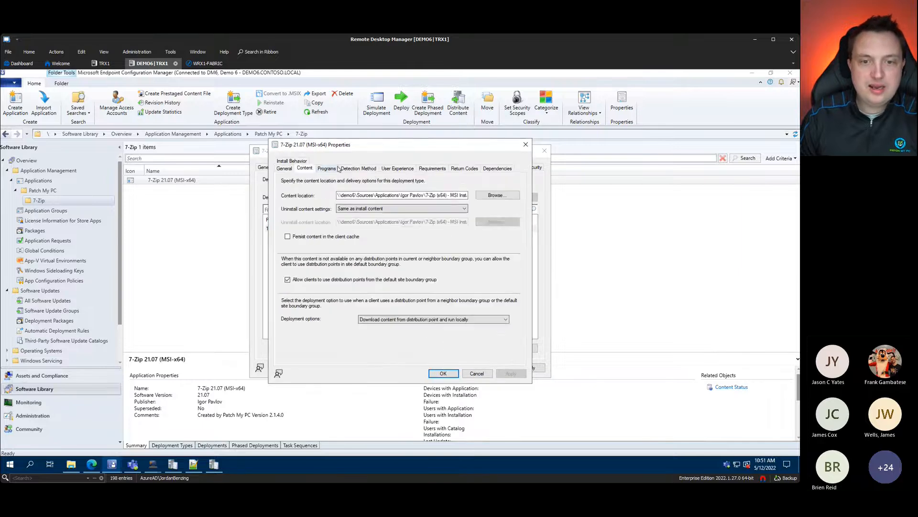
pyautogui.click(373, 168)
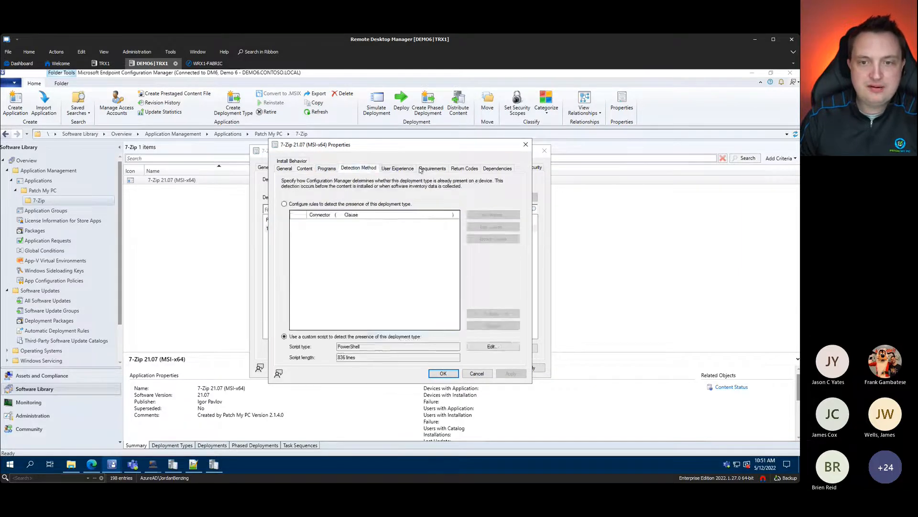
pyautogui.click(433, 168)
pyautogui.click(464, 168)
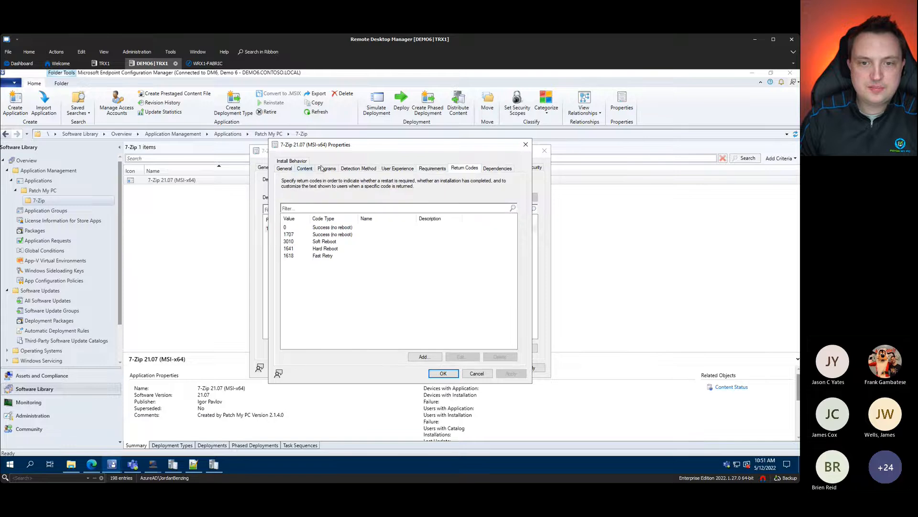
pyautogui.click(525, 144)
pyautogui.click(544, 151)
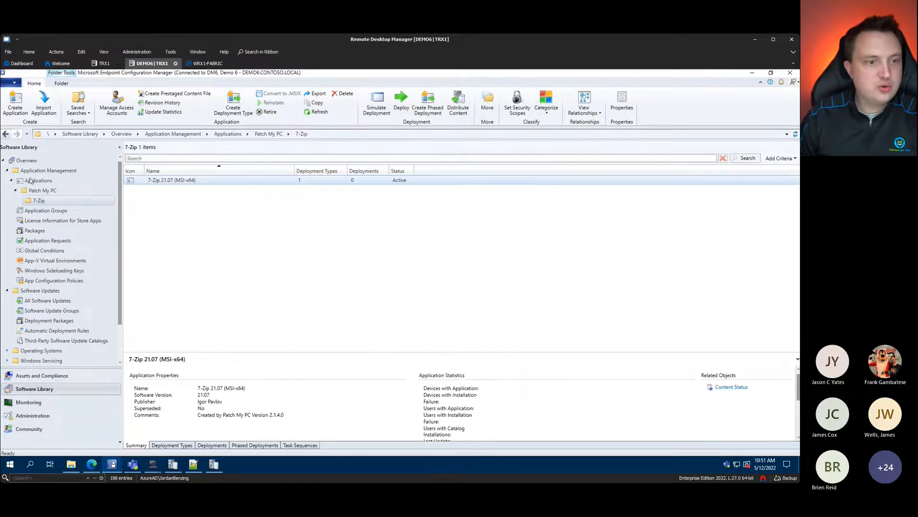
# Step: Cancel the Patch My PC Options and open wsyncmgr.log from the General settings
pyautogui.click(30, 180)
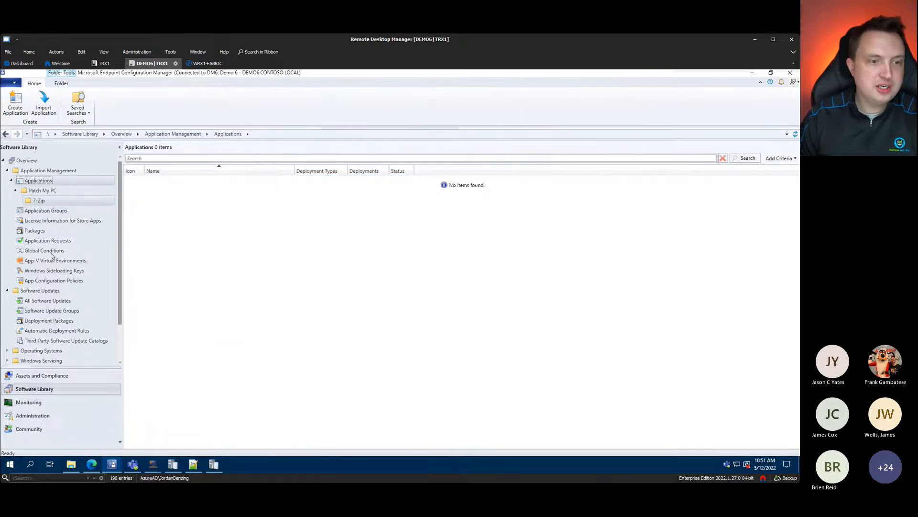
pyautogui.click(223, 466)
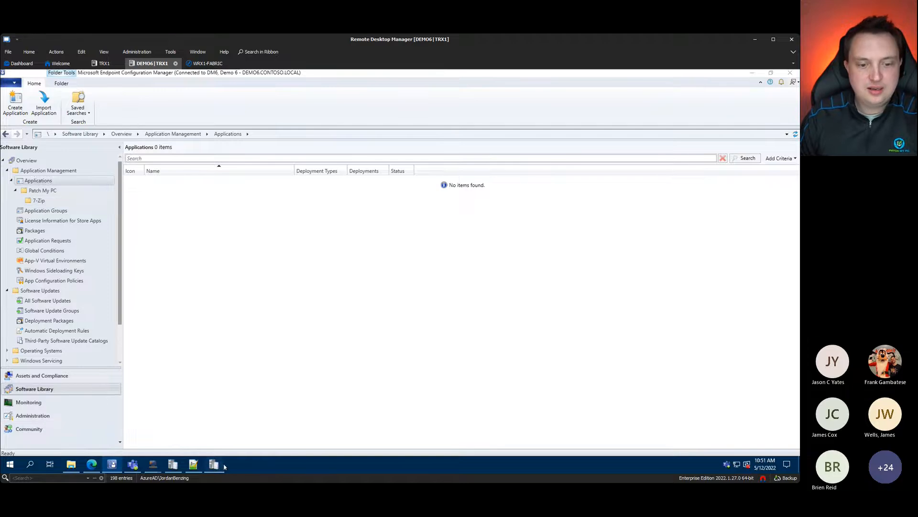
pyautogui.moveTo(153, 464)
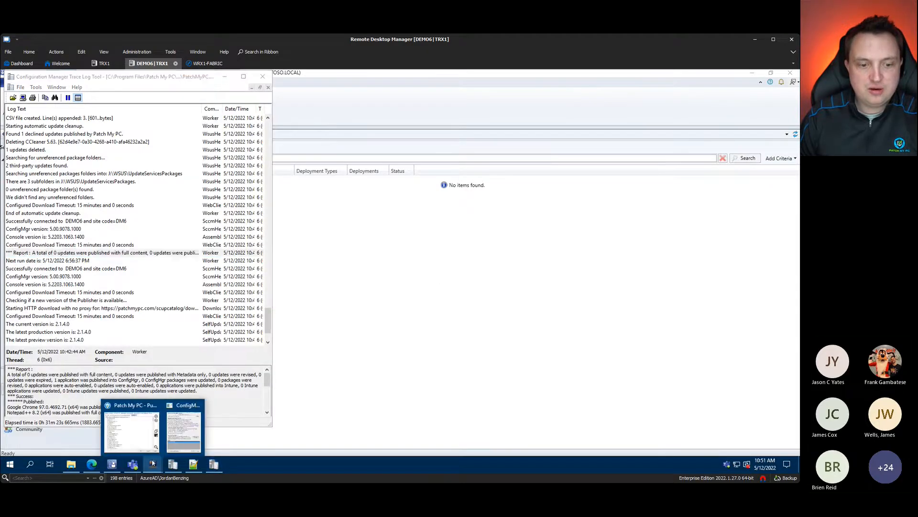
pyautogui.click(120, 429)
pyautogui.click(606, 360)
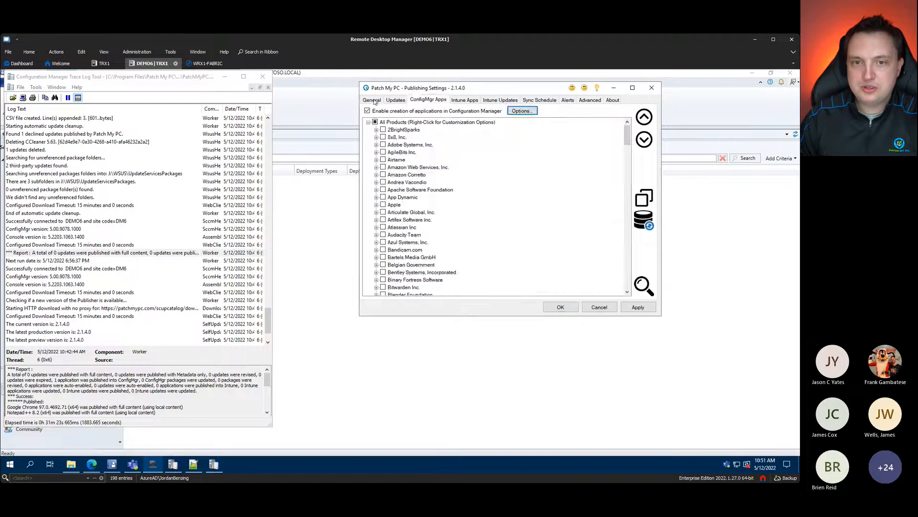
pyautogui.click(374, 102)
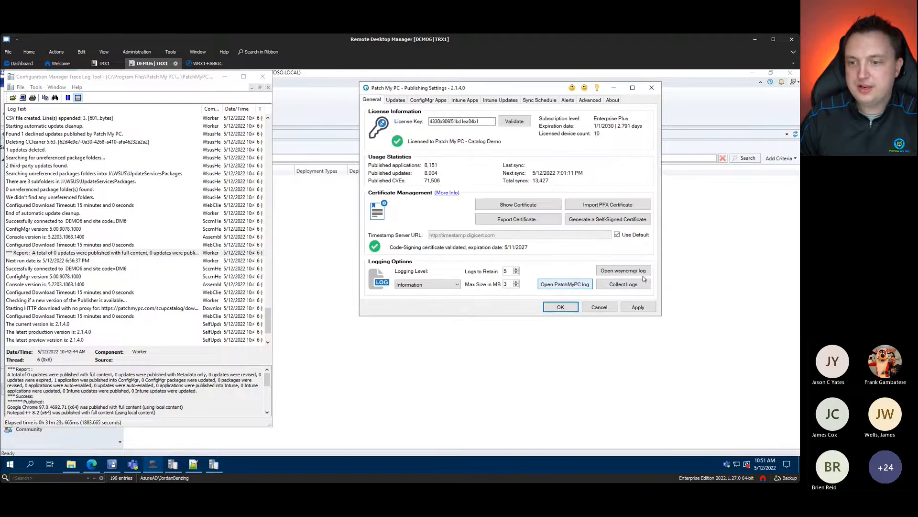
pyautogui.click(620, 271)
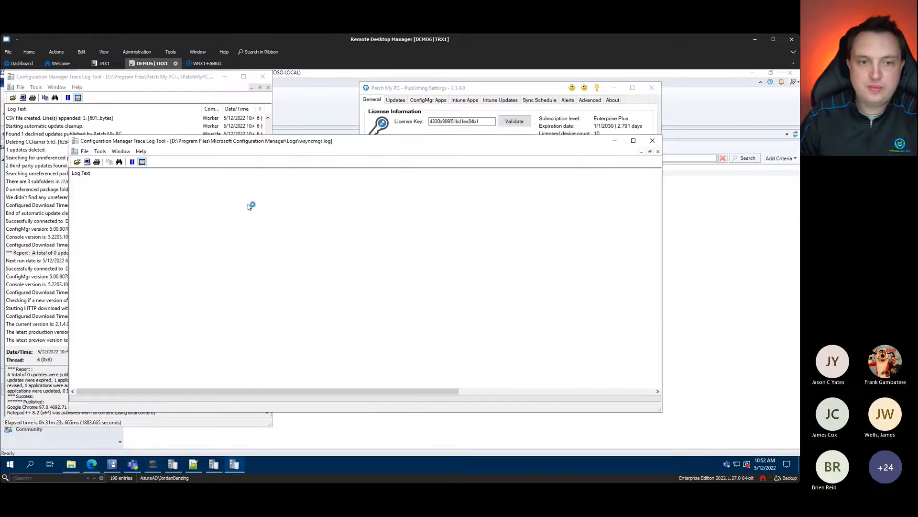
# Step: Confirm the Google Chrome 97.0.4692.71 sync entry, then return to the console's Application Groups
pyautogui.click(209, 317)
pyautogui.click(155, 322)
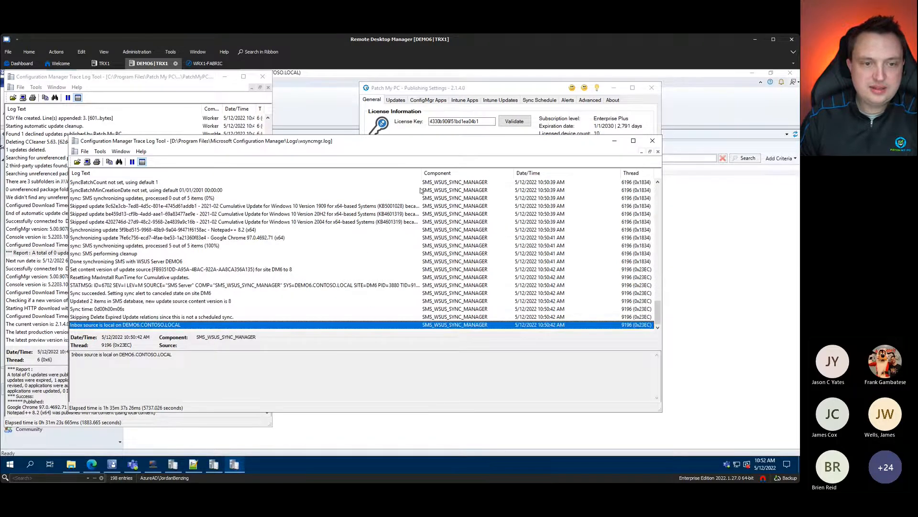
pyautogui.click(239, 239)
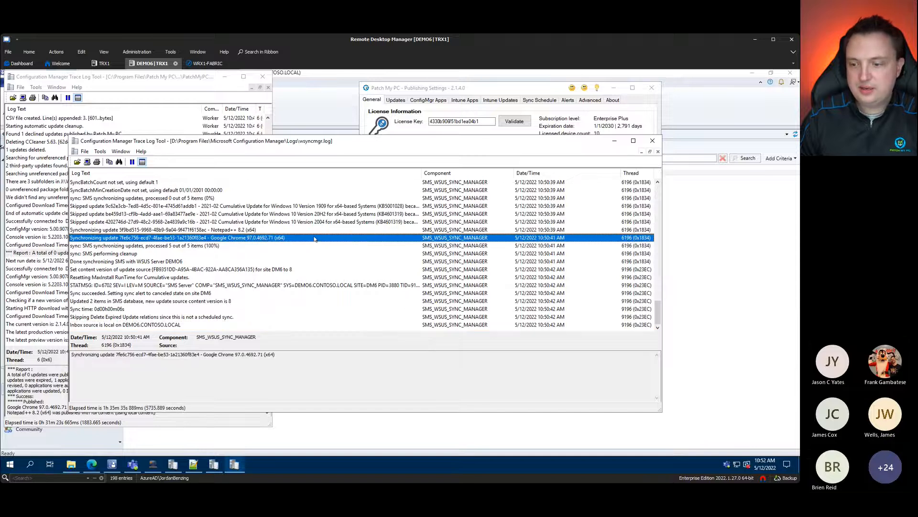
pyautogui.click(615, 141)
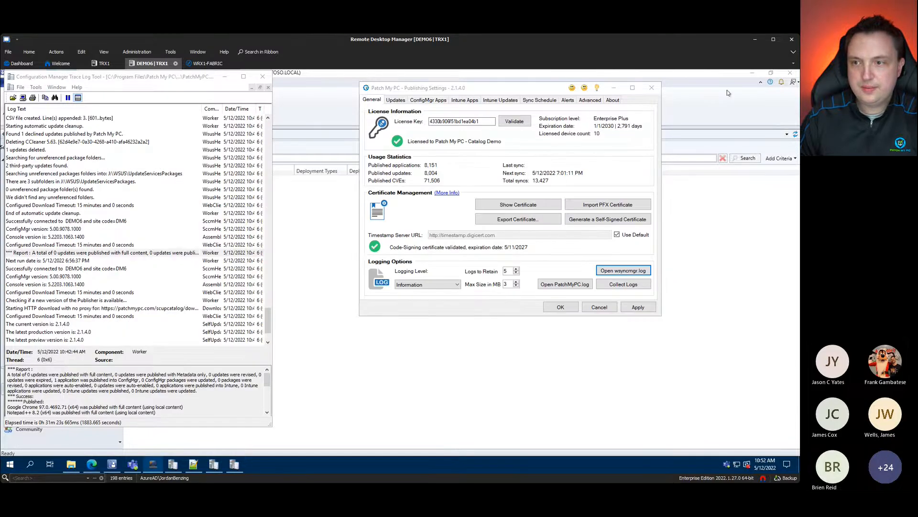
pyautogui.click(727, 91)
pyautogui.click(45, 210)
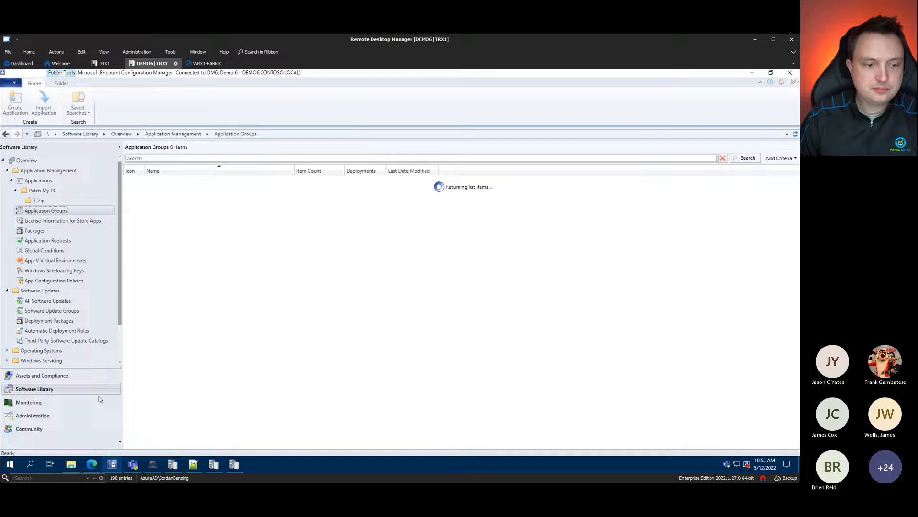
# Step: Show the 7-Zip 21.07 app's content status (1 targeted, success), then minimize the console
pyautogui.click(29, 402)
pyautogui.click(35, 389)
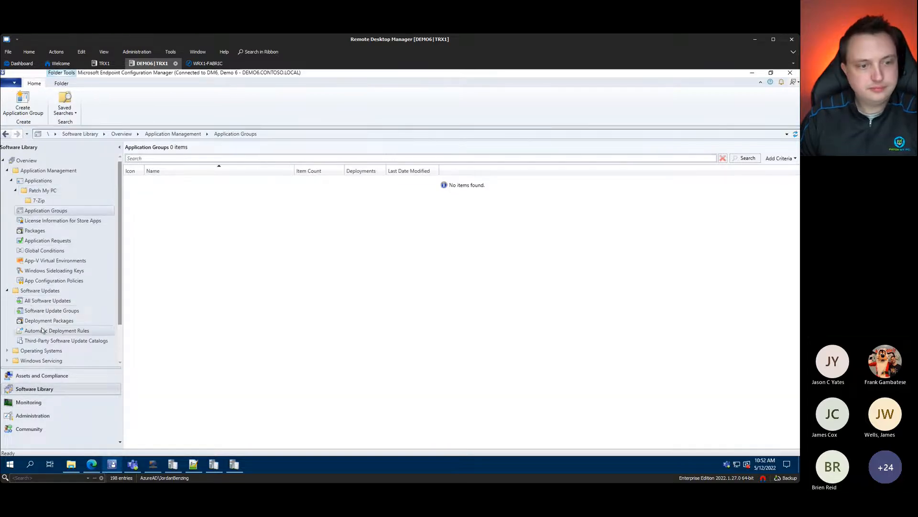
pyautogui.click(40, 301)
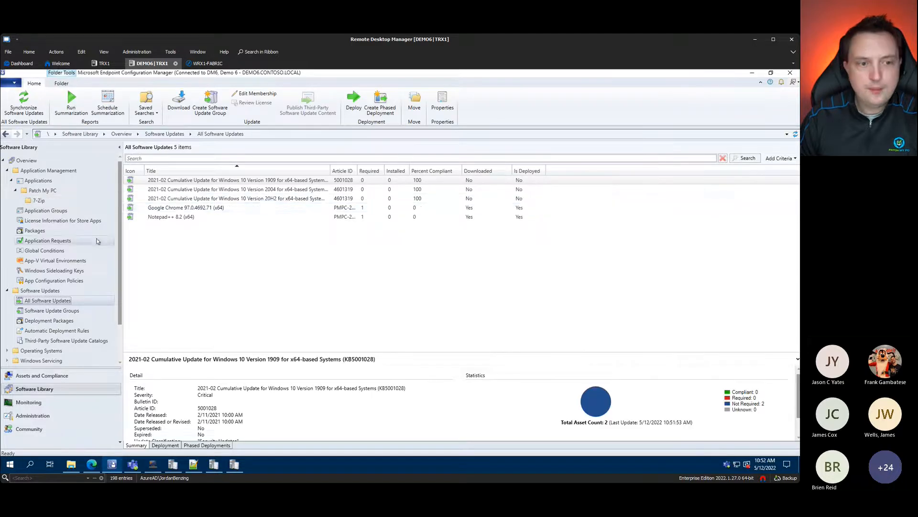
pyautogui.click(43, 203)
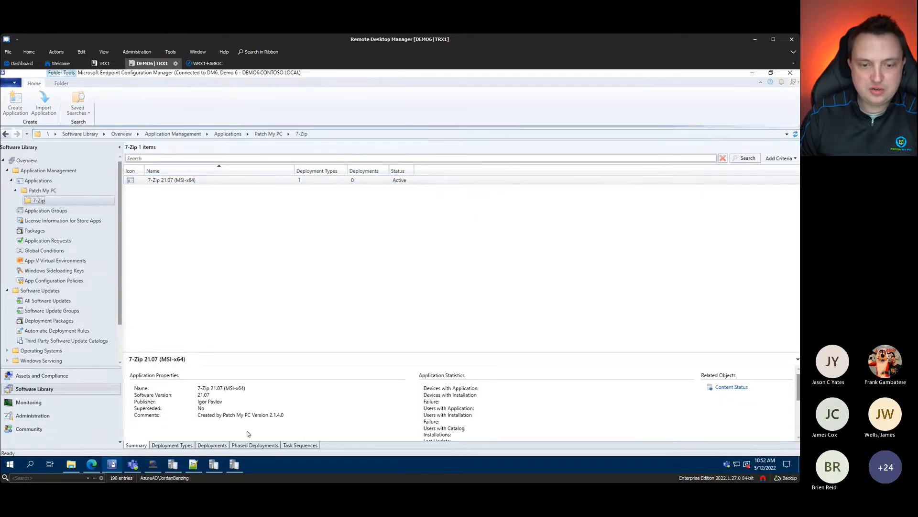
pyautogui.moveTo(481, 351); pyautogui.dragTo(480, 279)
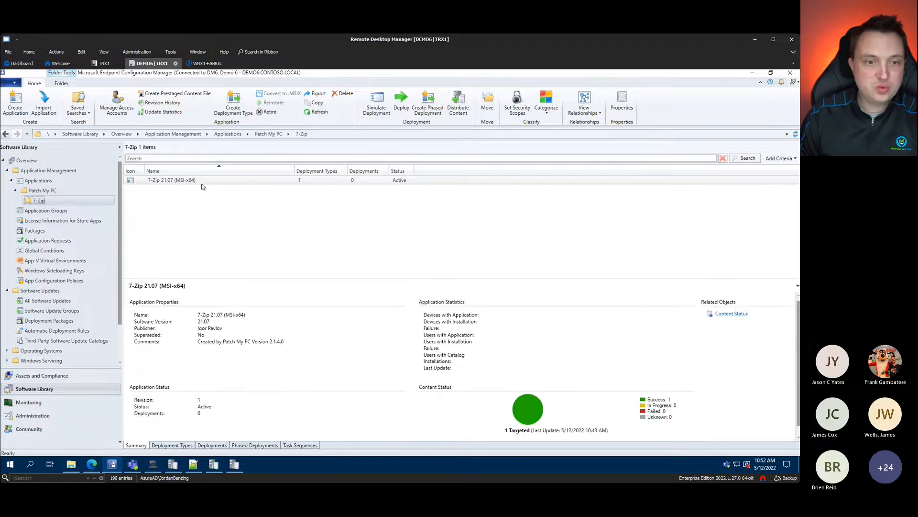
pyautogui.click(752, 72)
pyautogui.click(231, 75)
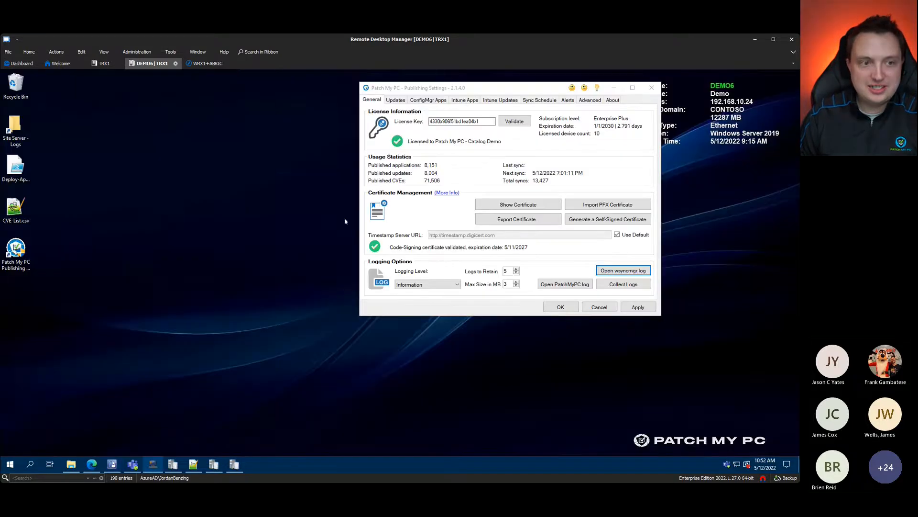
# Step: Run Deploy-Applications.ps1 with PowerShell to deploy 7-Zip 21.07 (MSI-x64) to All Users
pyautogui.click(24, 167)
pyautogui.rightClick(27, 167)
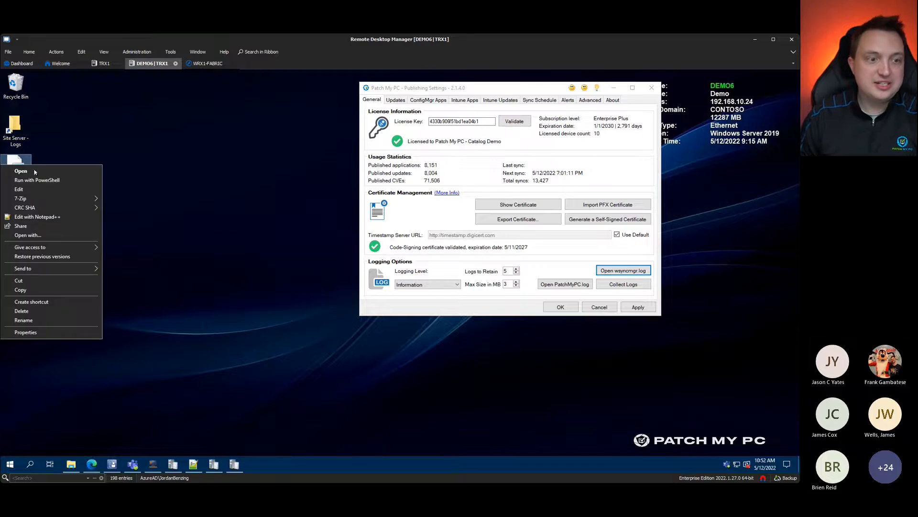
pyautogui.click(52, 179)
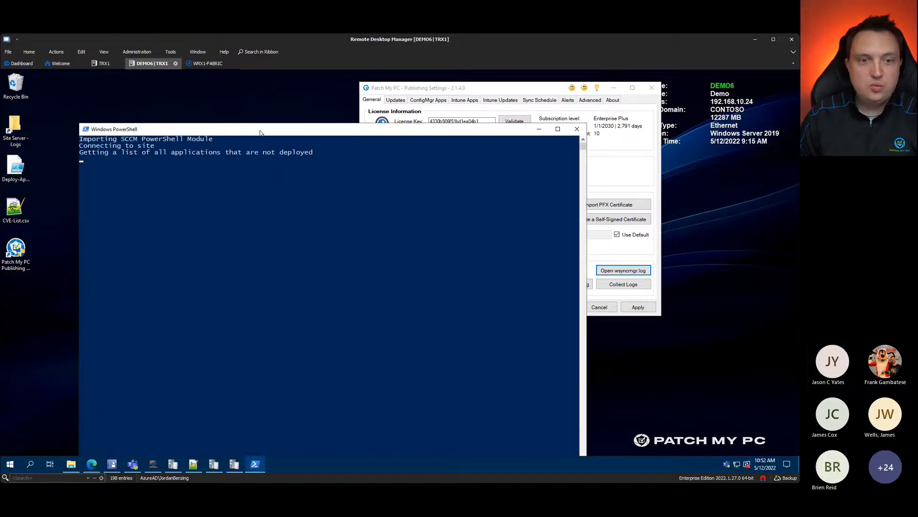
pyautogui.moveTo(259, 133); pyautogui.dragTo(247, 99)
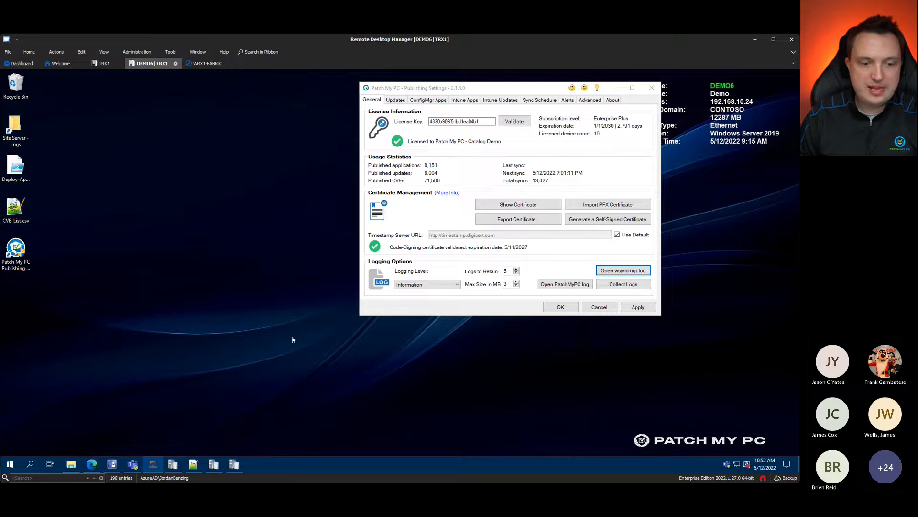
pyautogui.moveTo(115, 468)
pyautogui.click(108, 416)
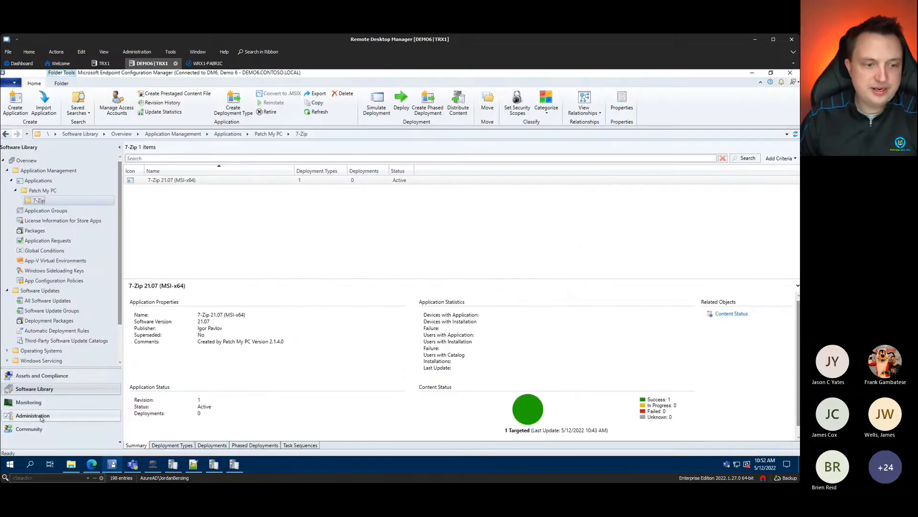
# Step: Open All Software Updates, select the Google Chrome 97.0.4692.71 update and widen the Article ID column
pyautogui.click(7, 170)
pyautogui.click(48, 190)
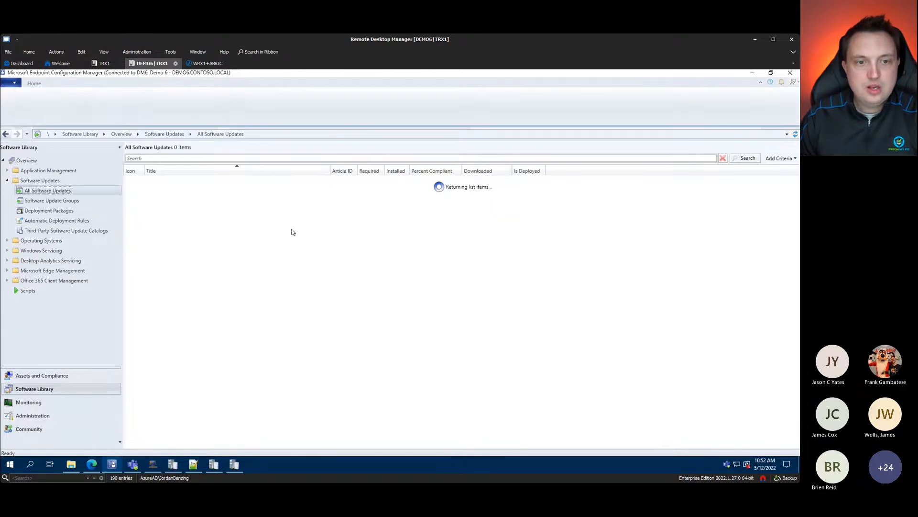
pyautogui.click(343, 207)
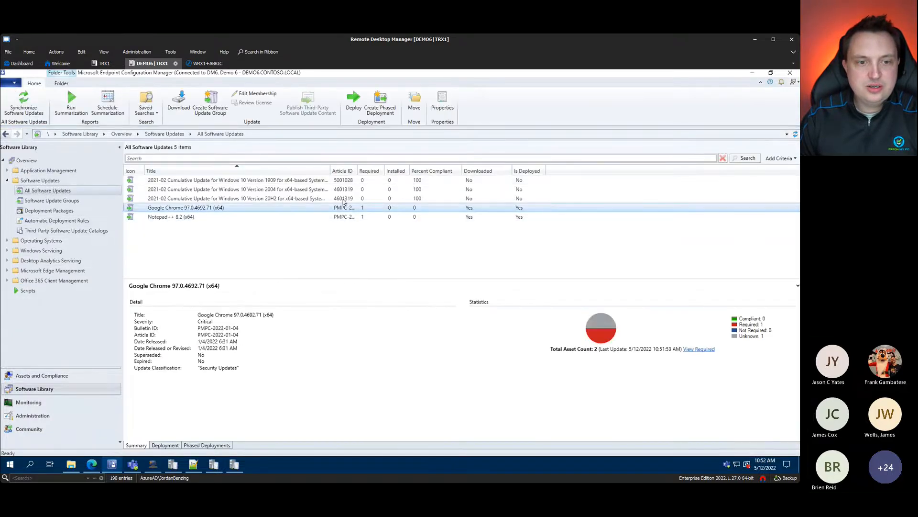
pyautogui.doubleClick(358, 171)
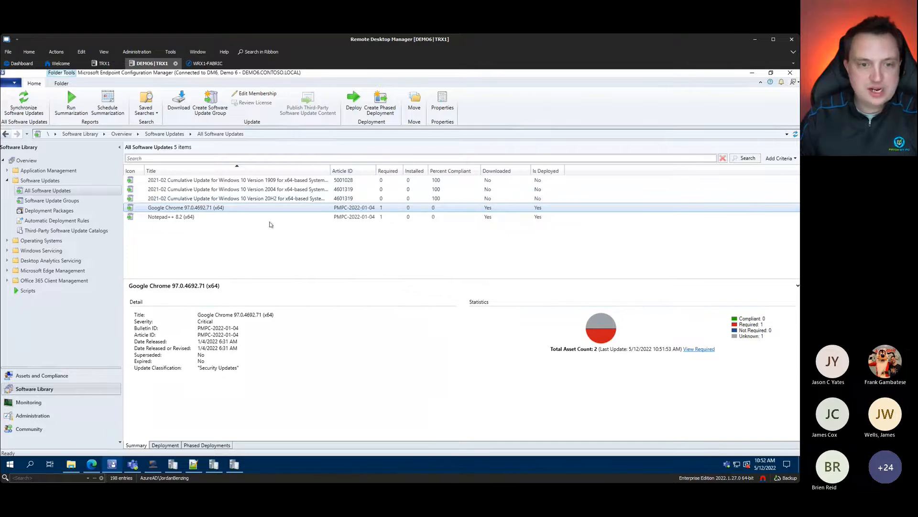
# Step: Magnify and annotate the Google Chrome and Notepad++ 8.2 updates, then restore normal scale
pyautogui.hotkey('ctrl', '1')
pyautogui.click(232, 190)
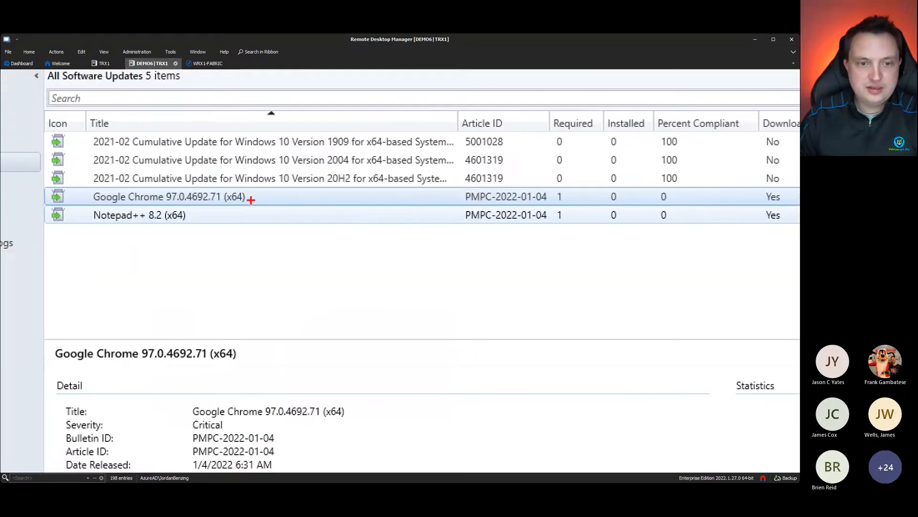
pyautogui.moveTo(248, 198); pyautogui.dragTo(335, 152)
pyautogui.moveTo(194, 216); pyautogui.dragTo(312, 229)
pyautogui.moveTo(79, 221); pyautogui.dragTo(138, 228)
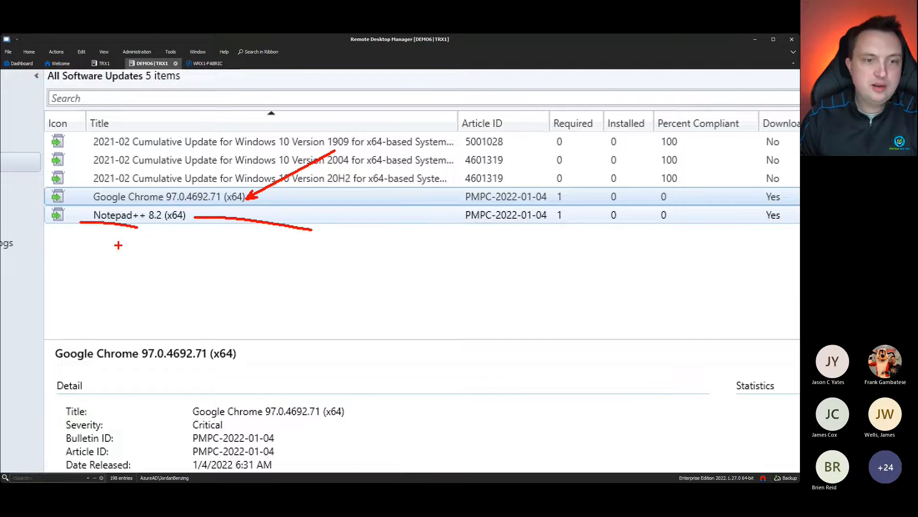
pyautogui.moveTo(82, 202); pyautogui.dragTo(96, 169)
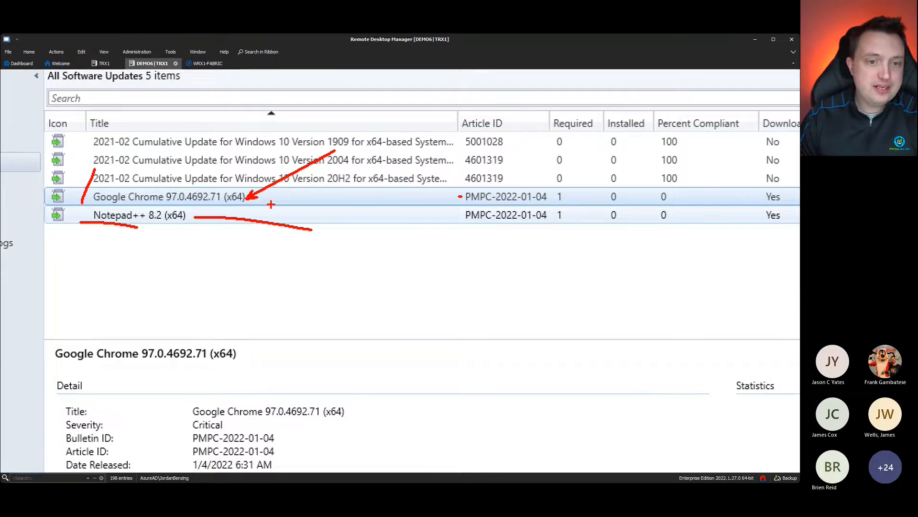
pyautogui.press('Escape')
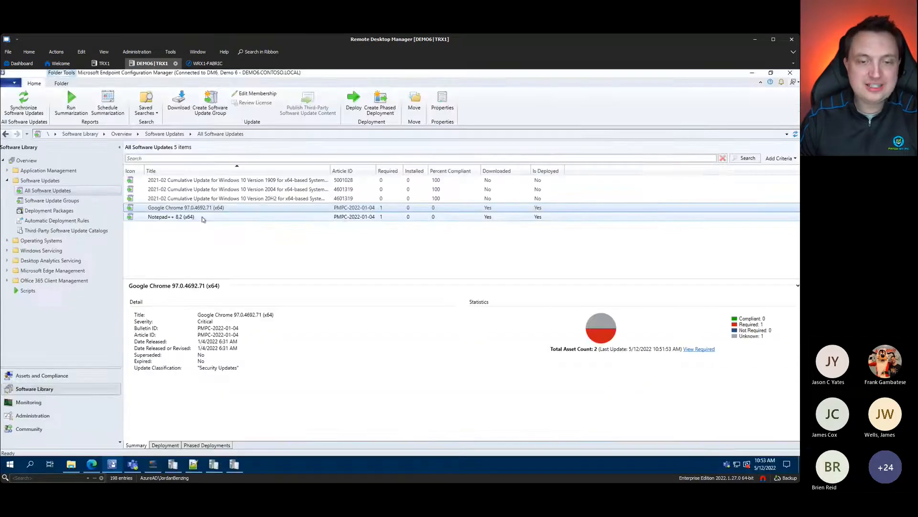
# Step: Review the Patch My PC rule's criteria (Superseded No, Patch My PC vendor) and evaluation schedule
pyautogui.click(41, 221)
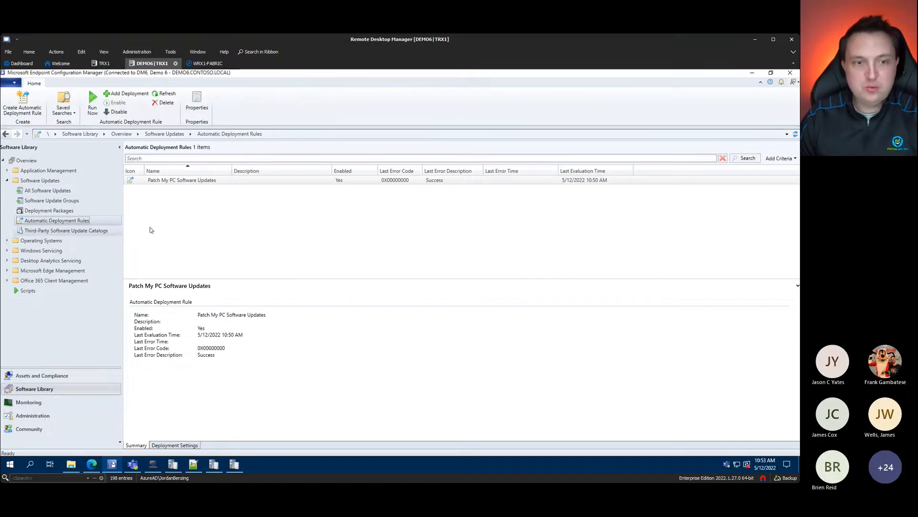
pyautogui.rightClick(195, 183)
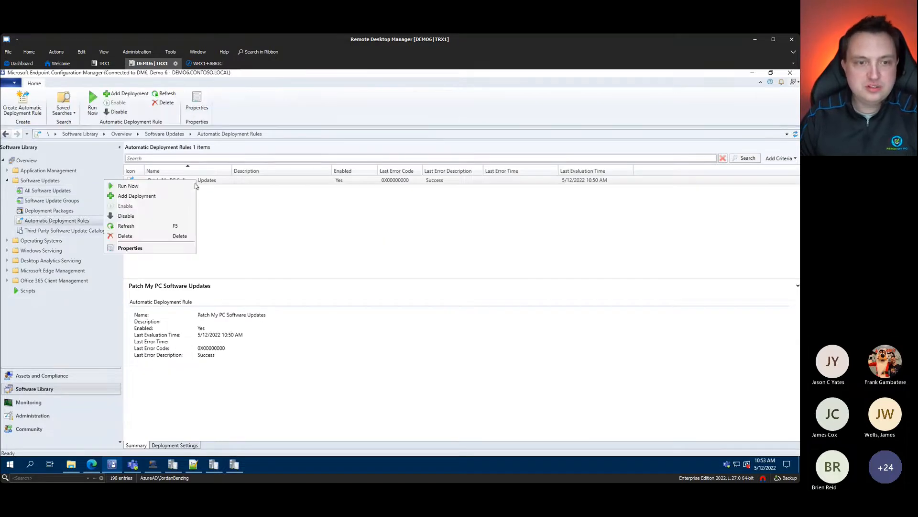
pyautogui.click(154, 249)
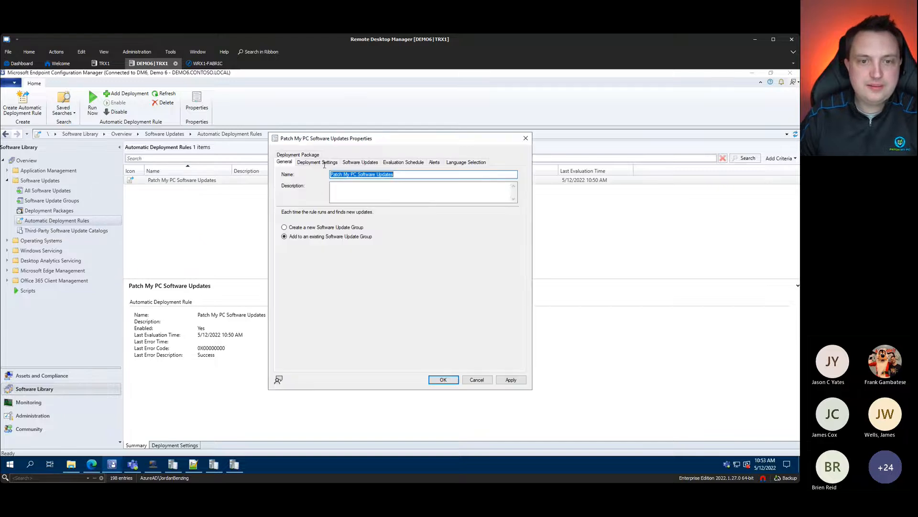
pyautogui.click(360, 163)
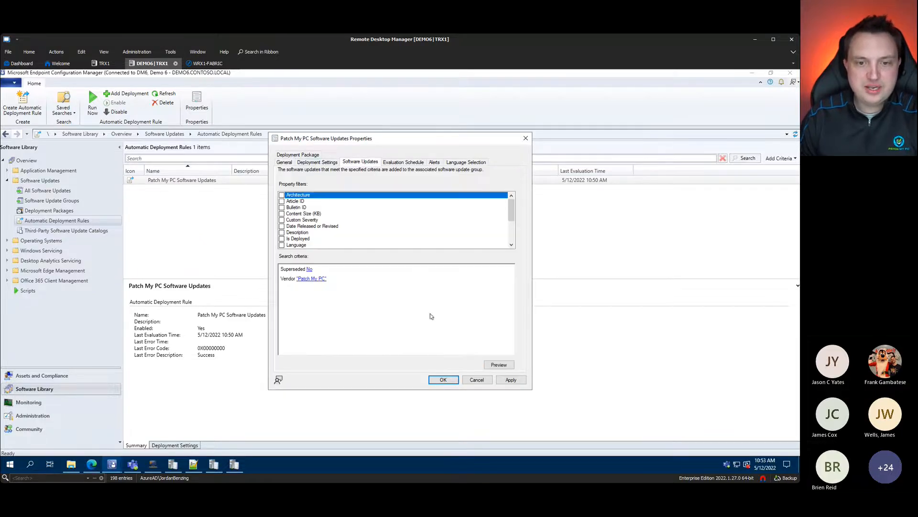
pyautogui.hotkey('ctrl', '1')
pyautogui.moveTo(220, 249); pyautogui.dragTo(232, 226)
pyautogui.moveTo(253, 267); pyautogui.dragTo(283, 238)
pyautogui.press('Escape')
pyautogui.click(407, 163)
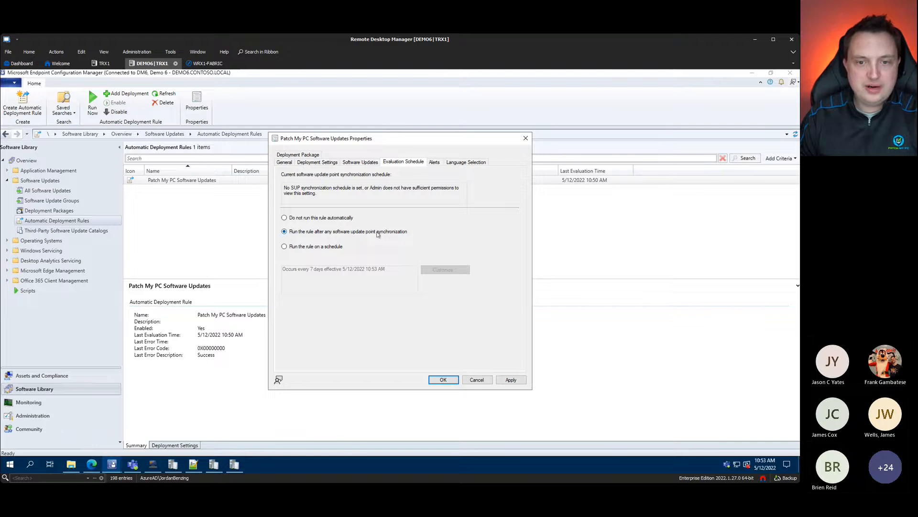
pyautogui.click(477, 380)
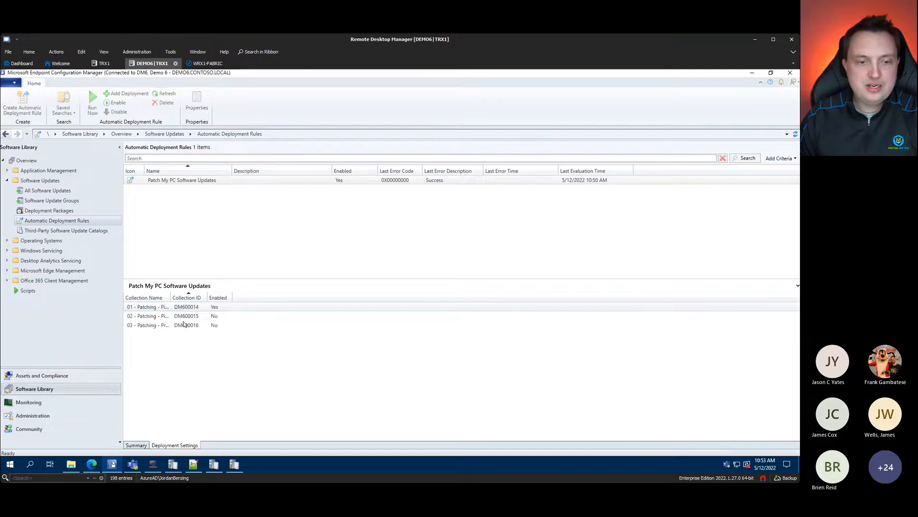
# Step: Check the targeted collections and the Patch My PC Software Updates group (2 updates, 3 collections)
pyautogui.doubleClick(170, 298)
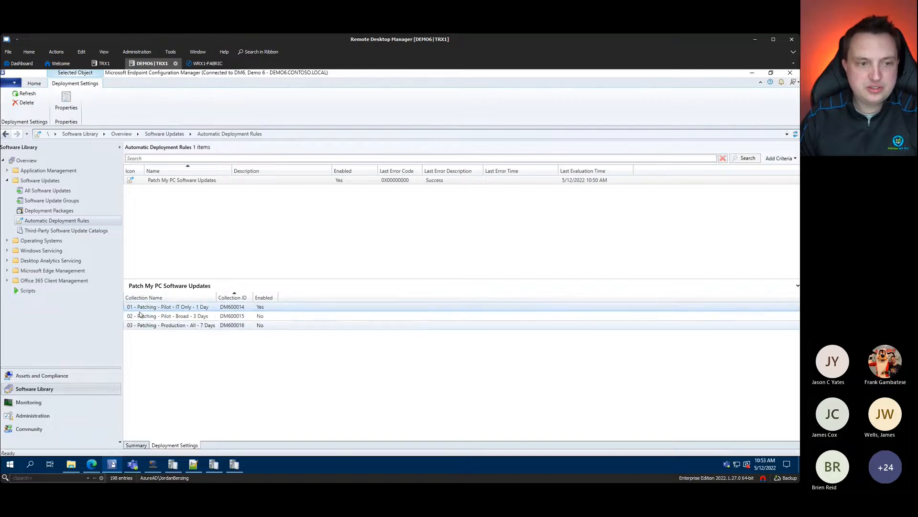
pyautogui.click(71, 201)
pyautogui.click(187, 182)
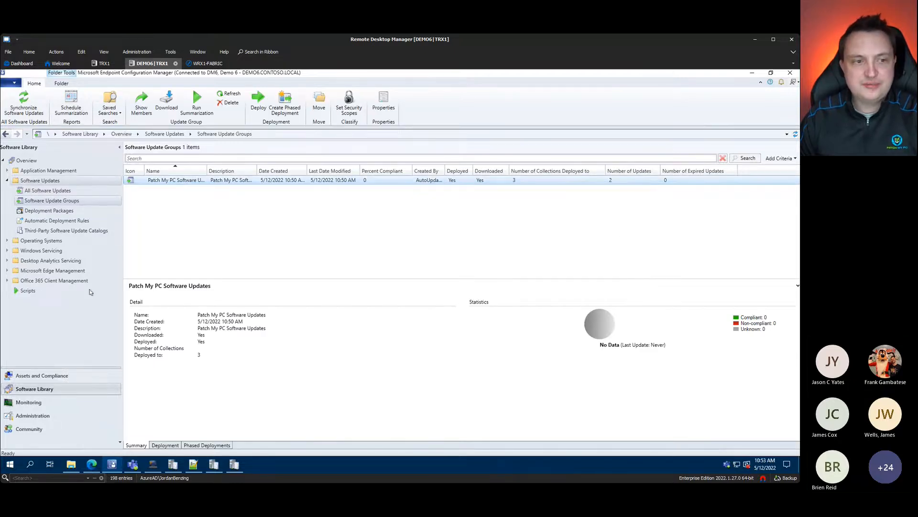
pyautogui.click(41, 376)
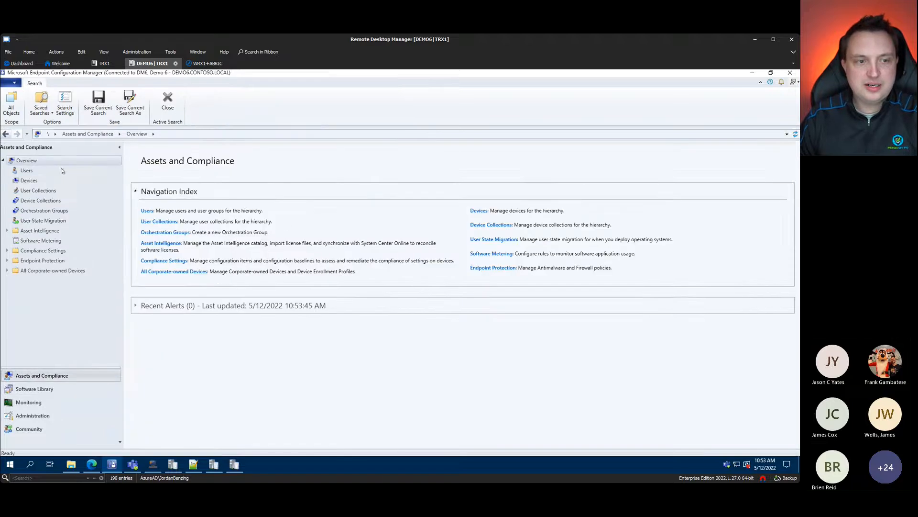
# Step: Confirm DEMO6CLIENT is an active client, then connect to DEMO6CLIENT|TRX1 in Remote Desktop Manager
pyautogui.click(29, 181)
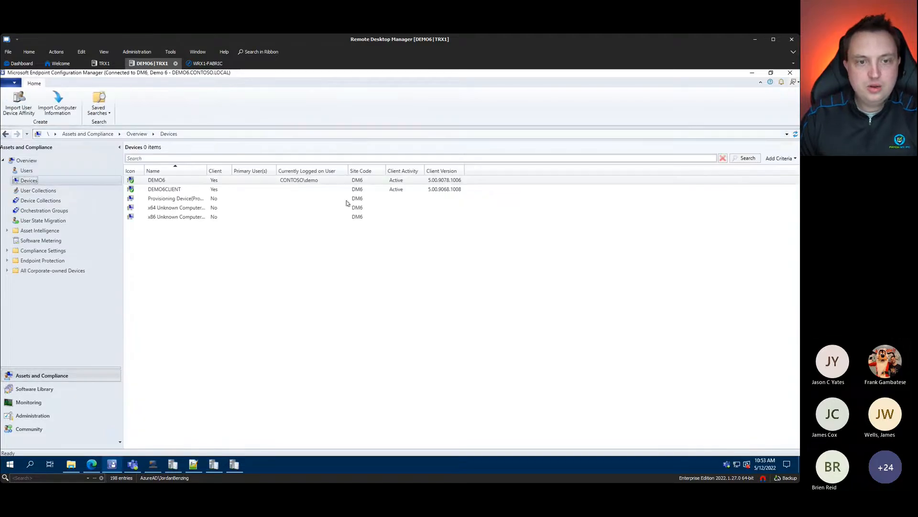
pyautogui.click(225, 190)
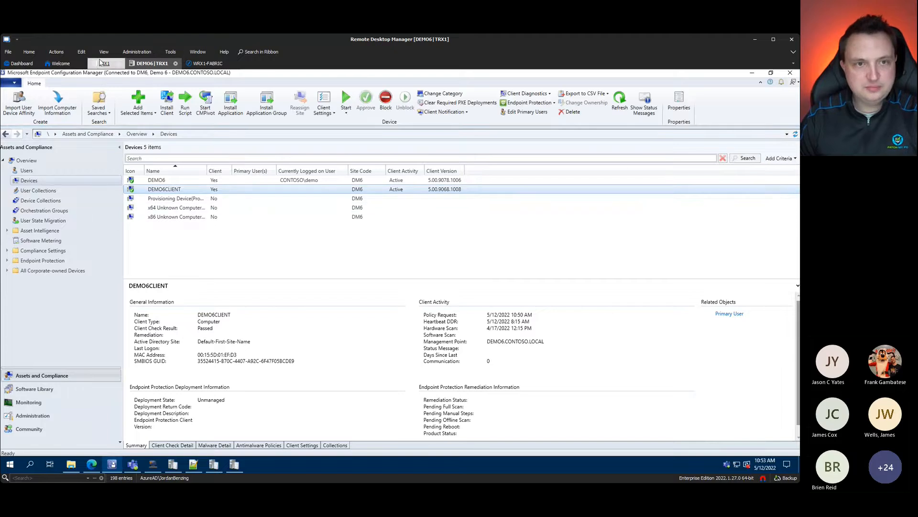
pyautogui.click(104, 52)
pyautogui.click(240, 78)
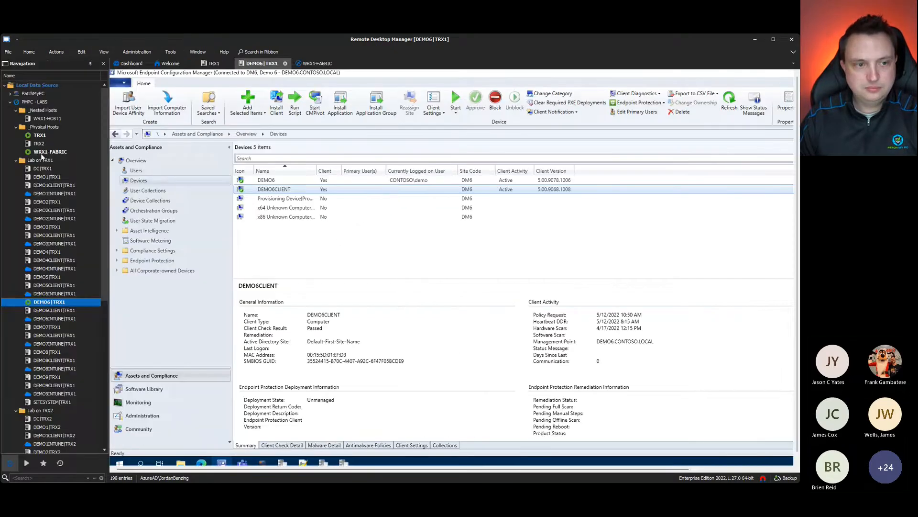
pyautogui.doubleClick(63, 311)
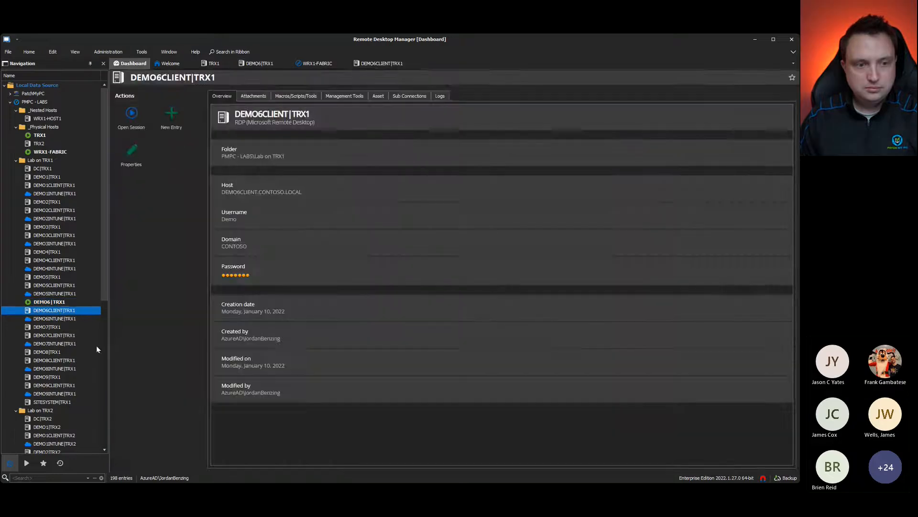
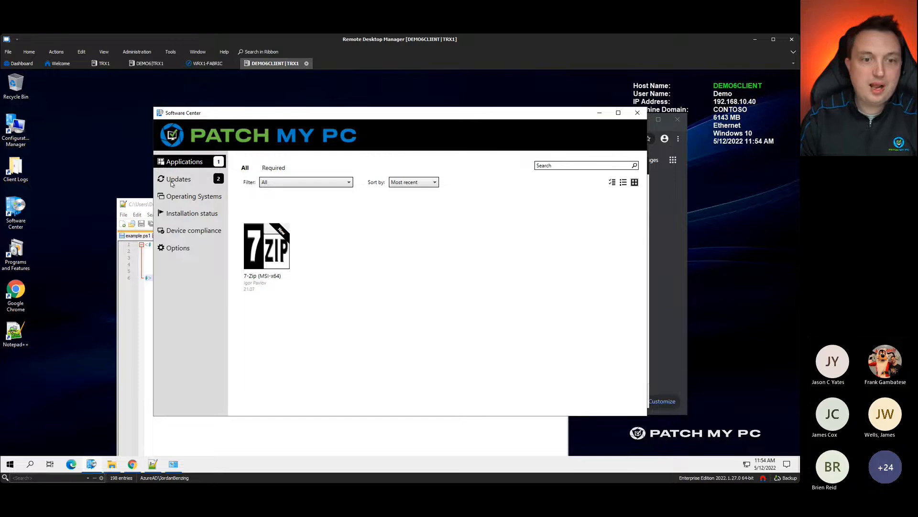
# Step: List the pending Chrome 97.0.4692.71 and Notepad++ 8.2 updates, then bring Programs and Features forward
pyautogui.moveTo(458, 111); pyautogui.dragTo(202, 94)
pyautogui.click(51, 154)
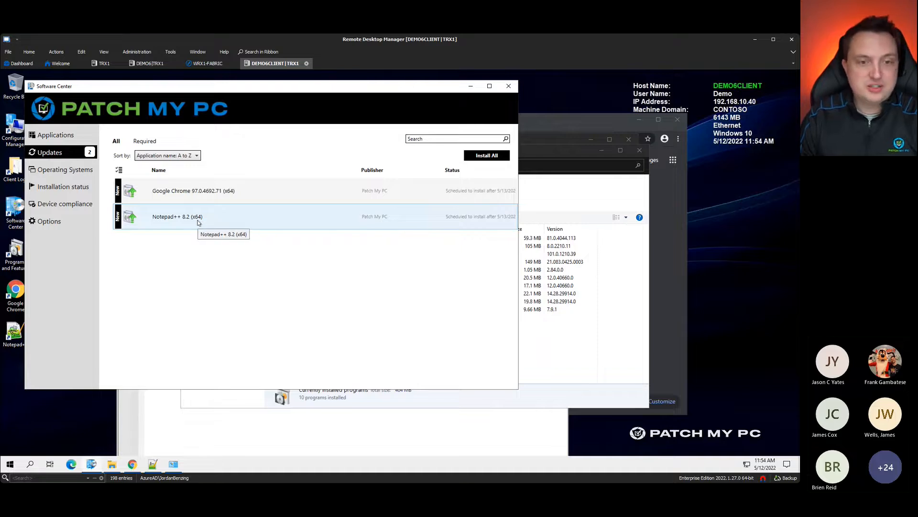
pyautogui.moveTo(517, 321); pyautogui.dragTo(534, 321)
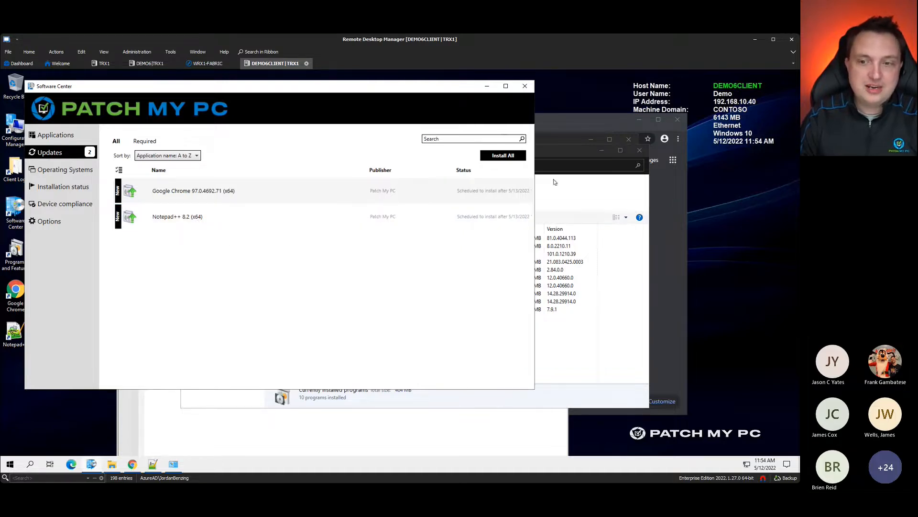
pyautogui.click(565, 158)
pyautogui.moveTo(565, 155); pyautogui.dragTo(623, 189)
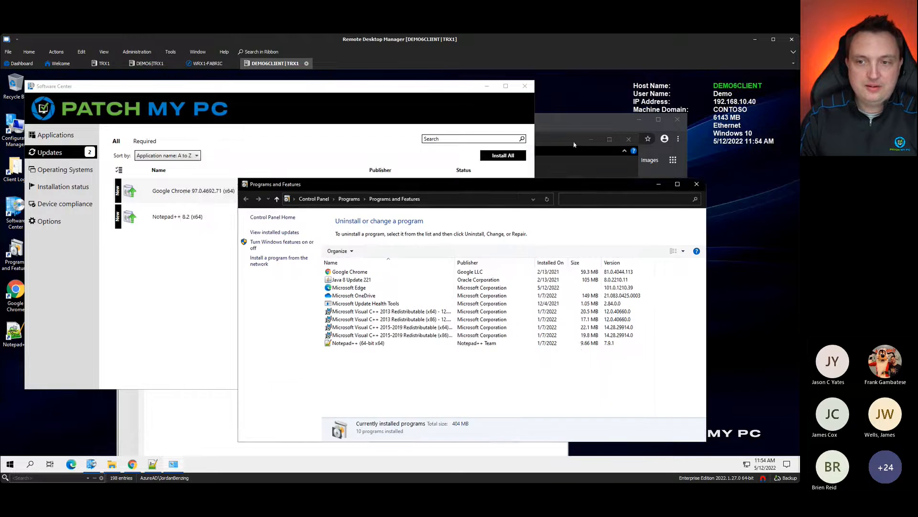
# Step: Tidy the open windows and show the Notepad++ 8.2 (x64) update details in Software Center
pyautogui.click(574, 143)
pyautogui.click(589, 141)
pyautogui.click(637, 123)
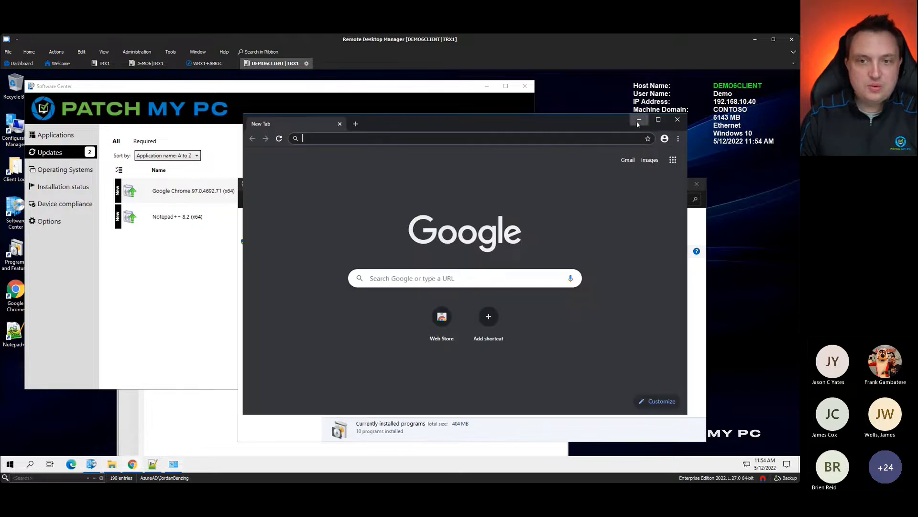
pyautogui.click(639, 120)
pyautogui.moveTo(305, 183); pyautogui.dragTo(394, 136)
pyautogui.click(394, 87)
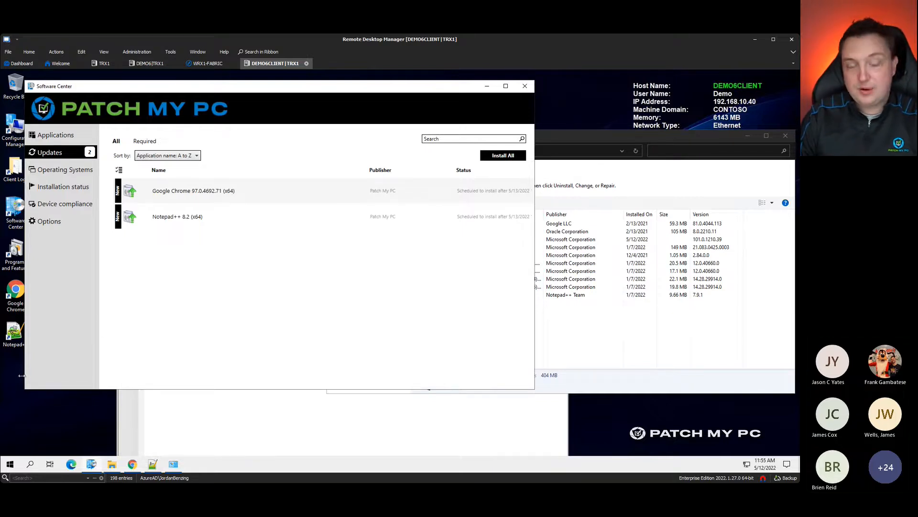
pyautogui.moveTo(49, 373); pyautogui.dragTo(73, 373)
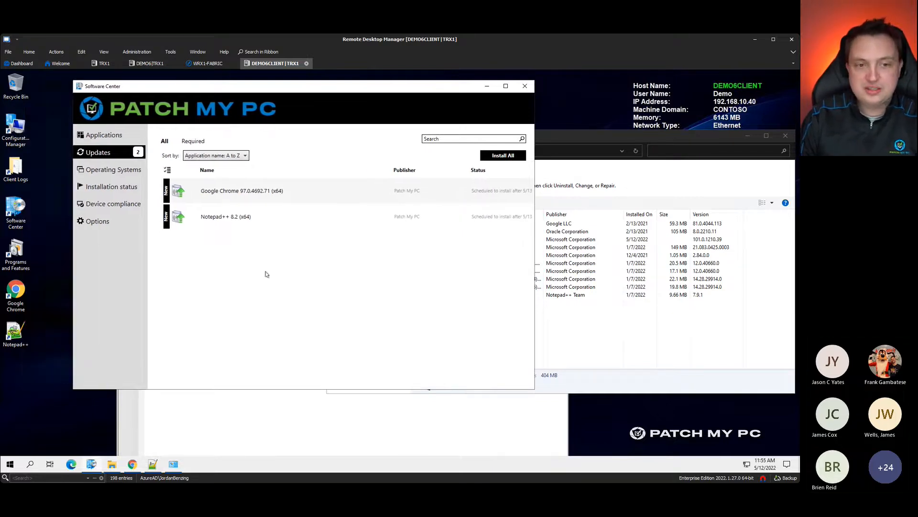
pyautogui.click(231, 404)
pyautogui.click(102, 325)
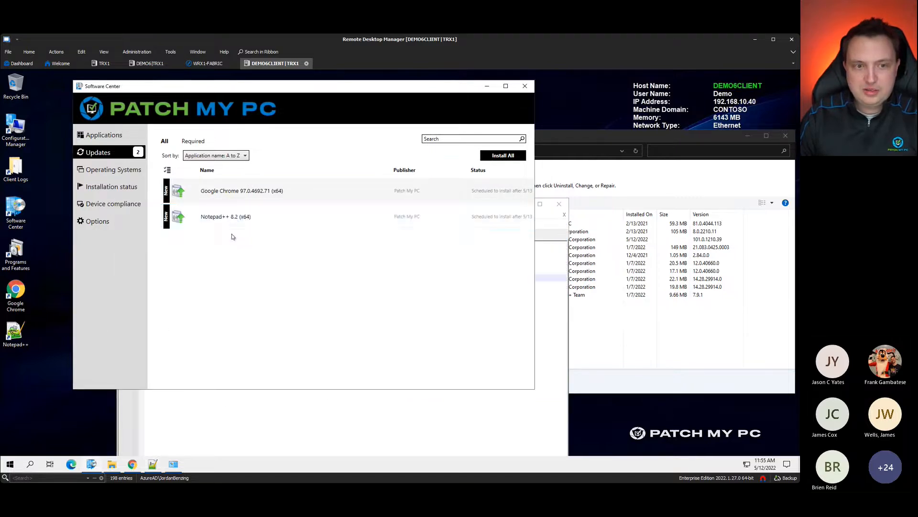
pyautogui.click(218, 214)
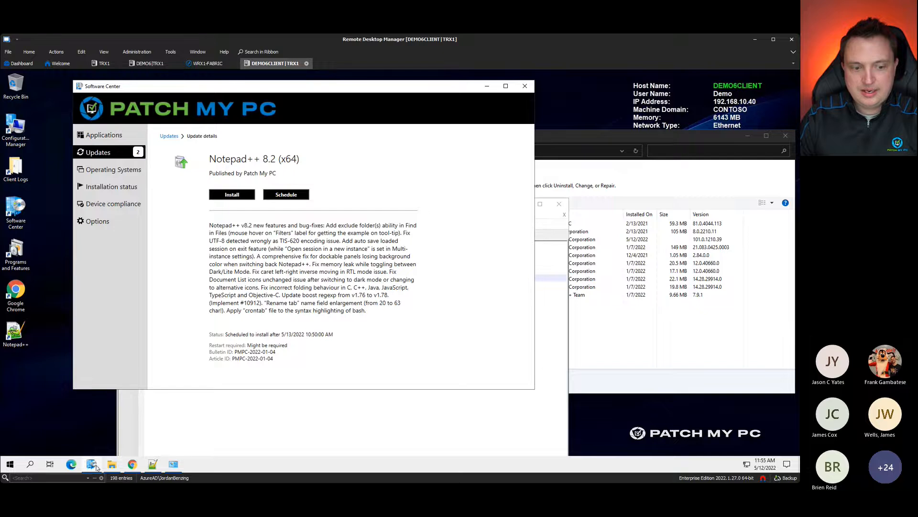
# Step: Refresh Programs and Features twice, showing Notepad++ 7.9.1 and Chrome 81.0.4044.113 still installed
pyautogui.click(174, 464)
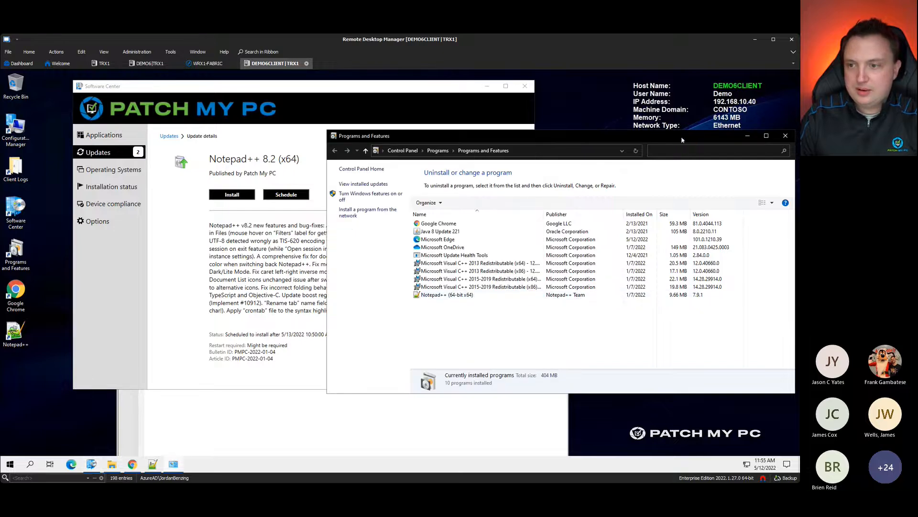
pyautogui.moveTo(697, 142); pyautogui.dragTo(604, 141)
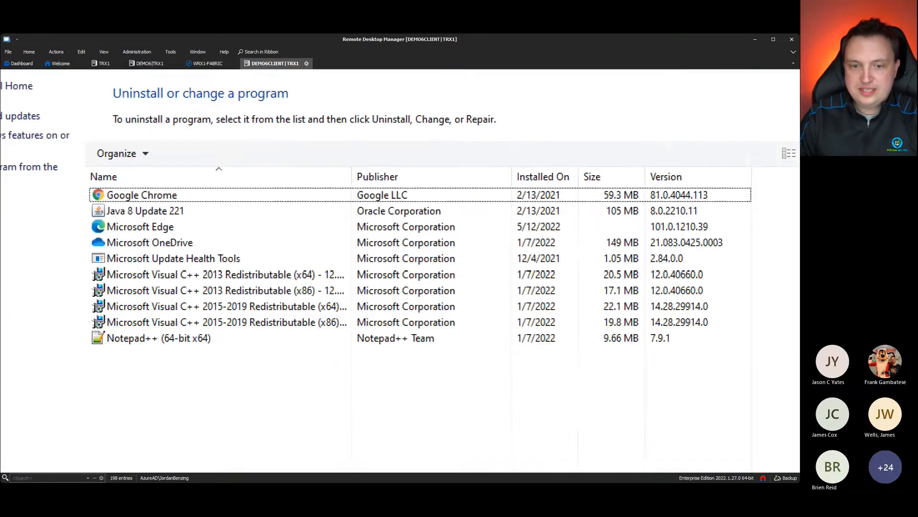
pyautogui.click(554, 255)
pyautogui.moveTo(620, 320); pyautogui.dragTo(711, 320)
pyautogui.moveTo(658, 310); pyautogui.dragTo(679, 316)
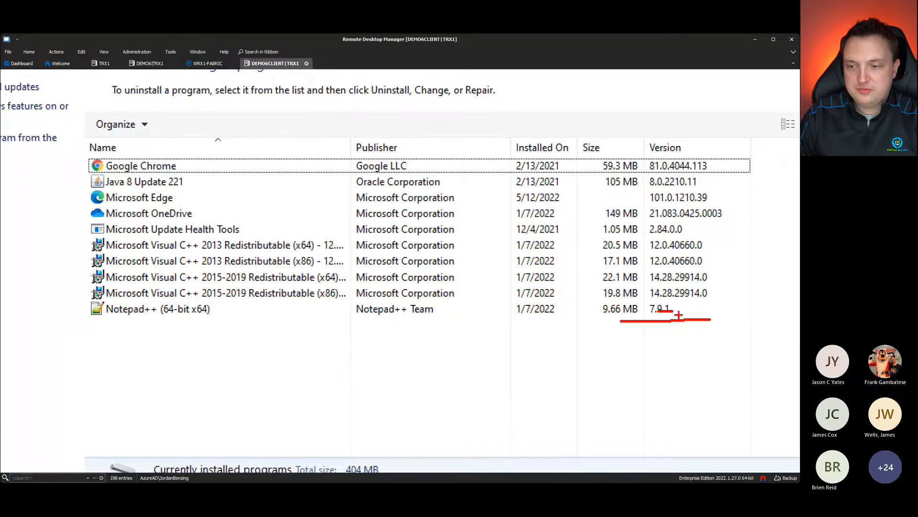
pyautogui.press('Escape')
pyautogui.rightClick(409, 317)
pyautogui.click(463, 355)
pyautogui.rightClick(491, 308)
pyautogui.click(513, 342)
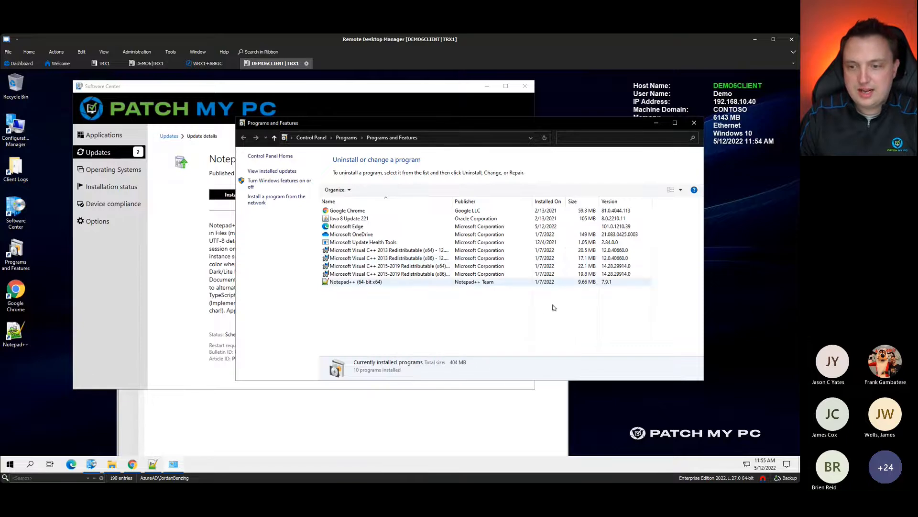
# Step: Zoom in on and mark up the installed program versions with ZoomIt
pyautogui.hotkey('ctrl', '1')
pyautogui.moveTo(653, 273); pyautogui.dragTo(705, 270)
pyautogui.moveTo(731, 109); pyautogui.dragTo(754, 97)
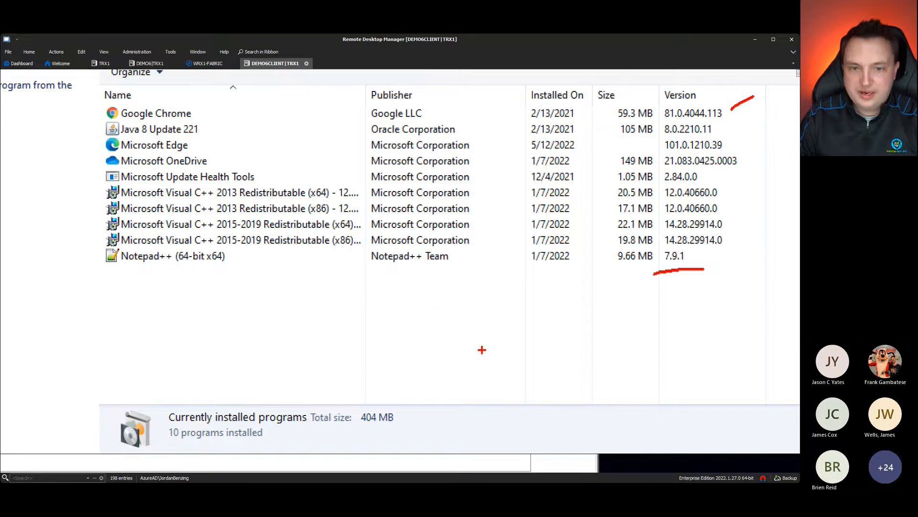
pyautogui.press('Escape')
# Step: Start installing Notepad++ 8.2, then open This PC in File Explorer and select Local Disk (C:)
pyautogui.click(145, 302)
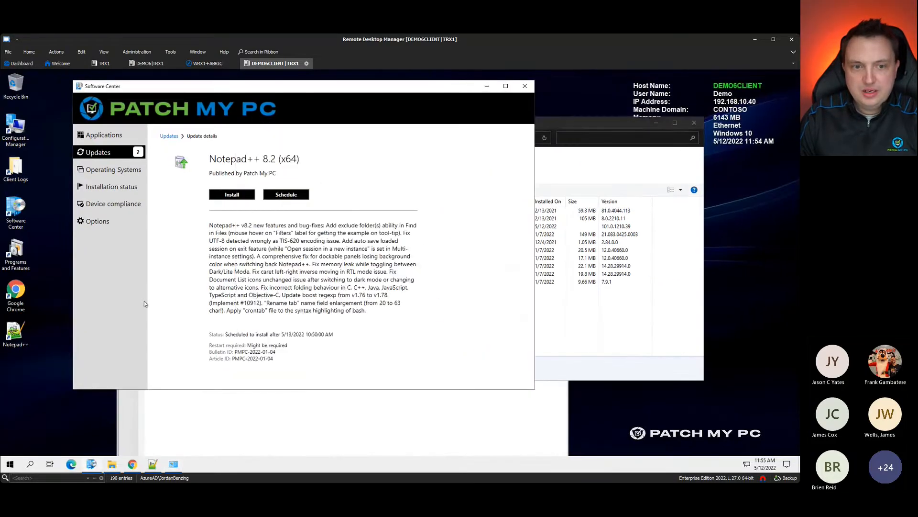
pyautogui.click(234, 193)
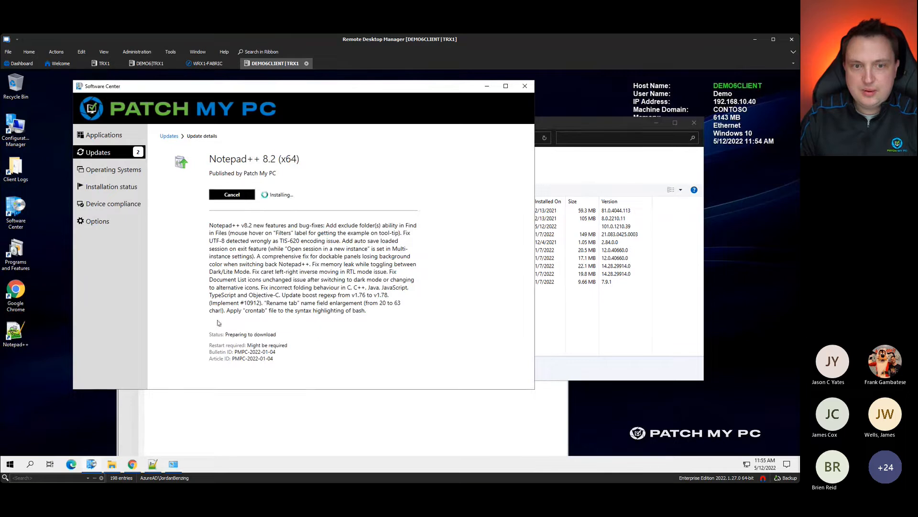
pyautogui.click(150, 436)
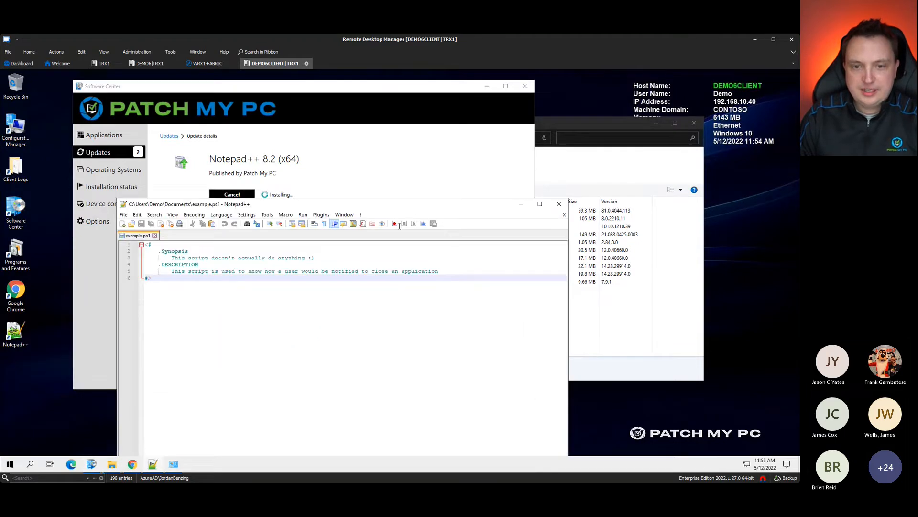
pyautogui.moveTo(413, 201); pyautogui.dragTo(420, 135)
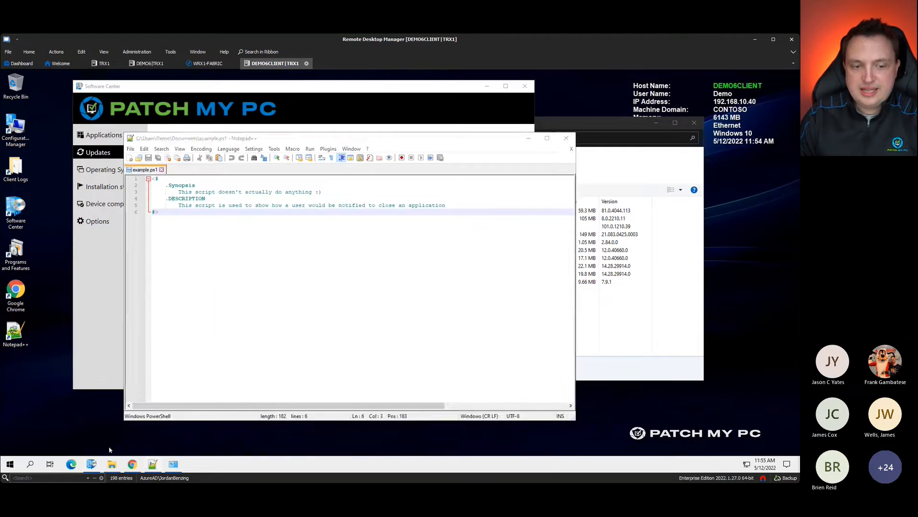
pyautogui.click(112, 463)
pyautogui.click(305, 316)
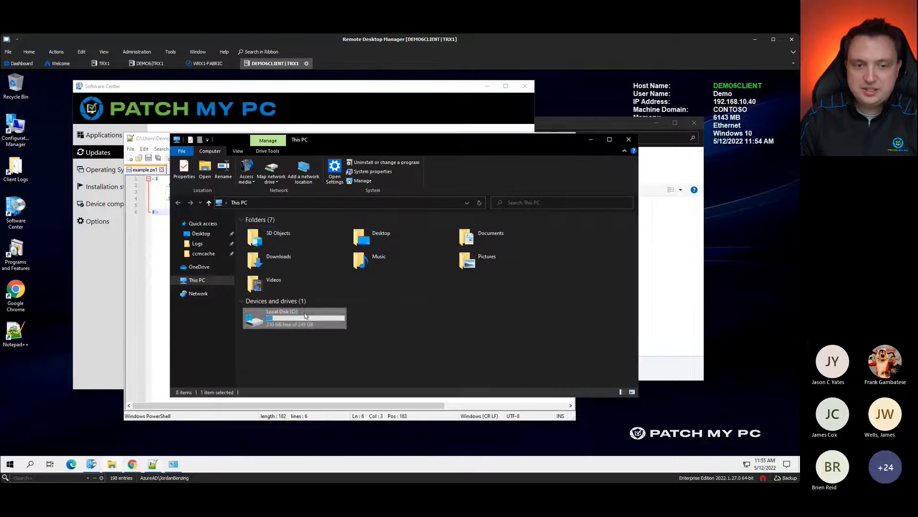
# Step: Check ccmcache on C:, then open PatchMyPC-ScriptRunner.log from the CCM Logs folder
pyautogui.doubleClick(305, 315)
pyautogui.click(207, 254)
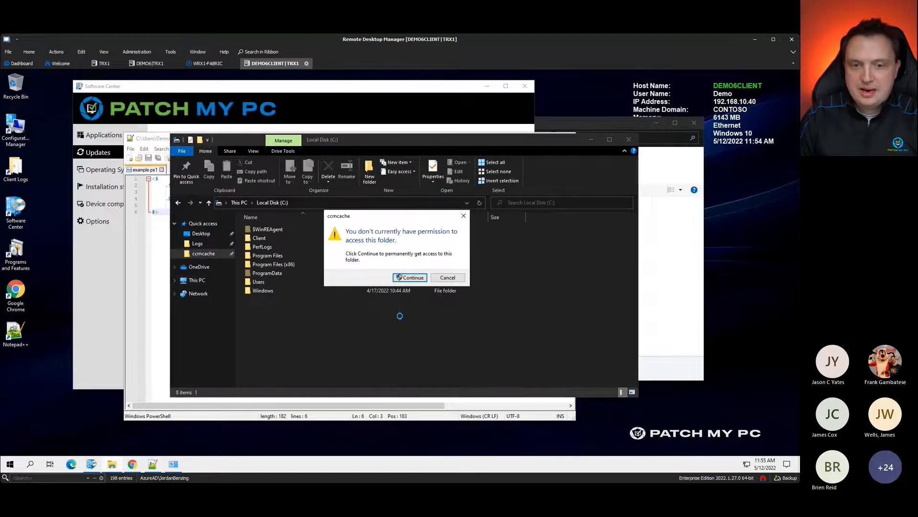
pyautogui.click(405, 276)
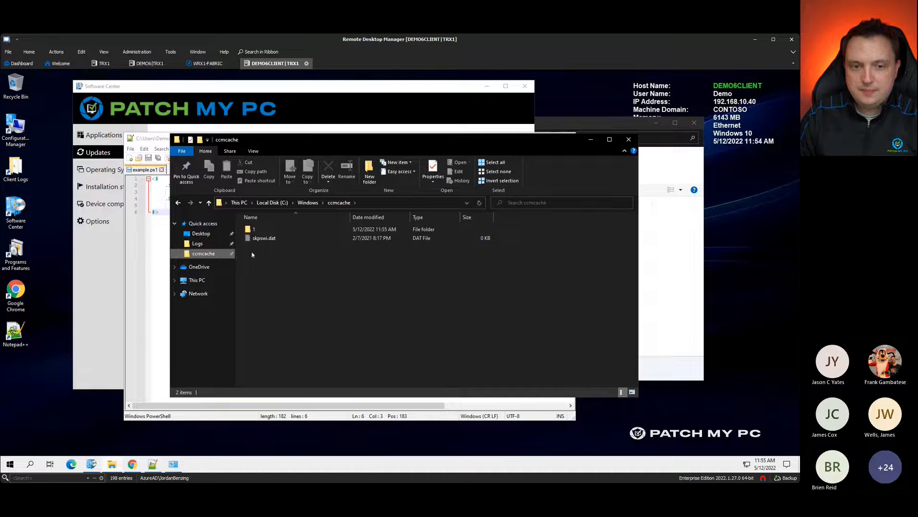
pyautogui.click(212, 244)
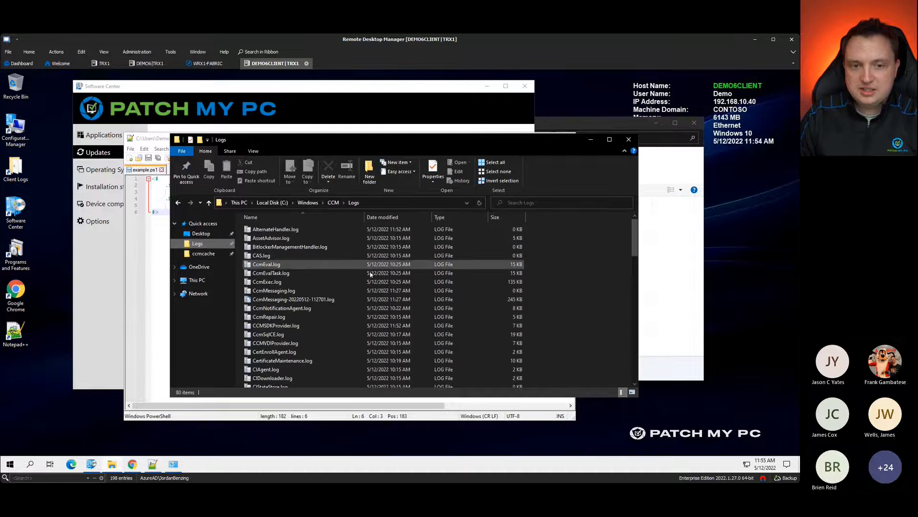
pyautogui.scroll(-6, 278, 270)
pyautogui.scroll(-8, 278, 270)
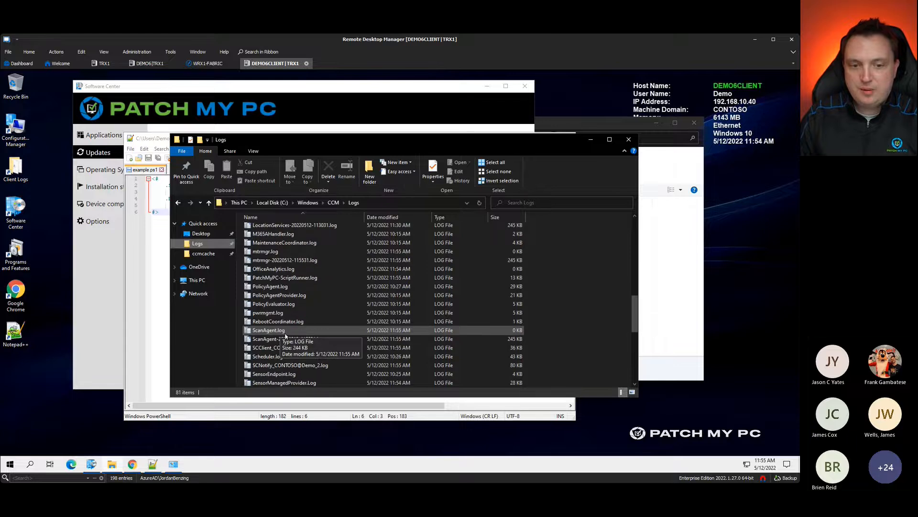
pyautogui.doubleClick(282, 278)
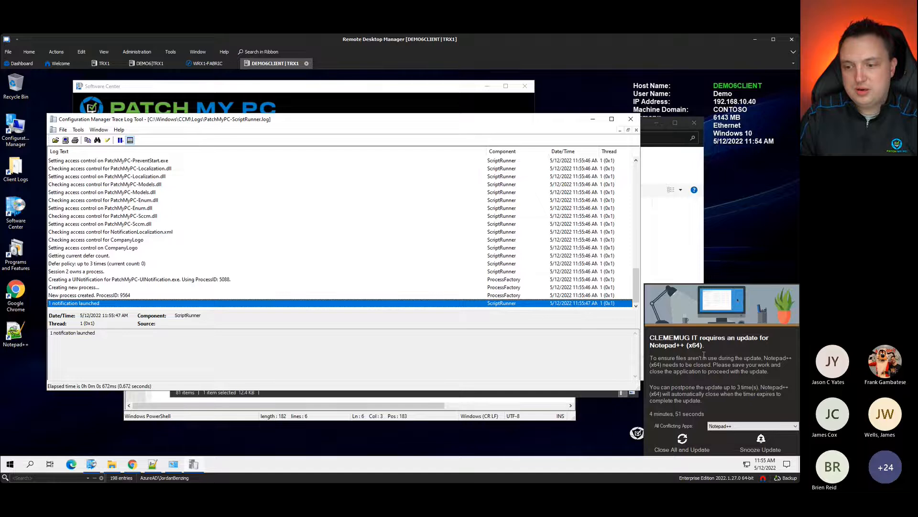
# Step: Inspect the UINotification, killprocesslist=notepad++.exe and '1 notification launched' log entries
pyautogui.click(175, 280)
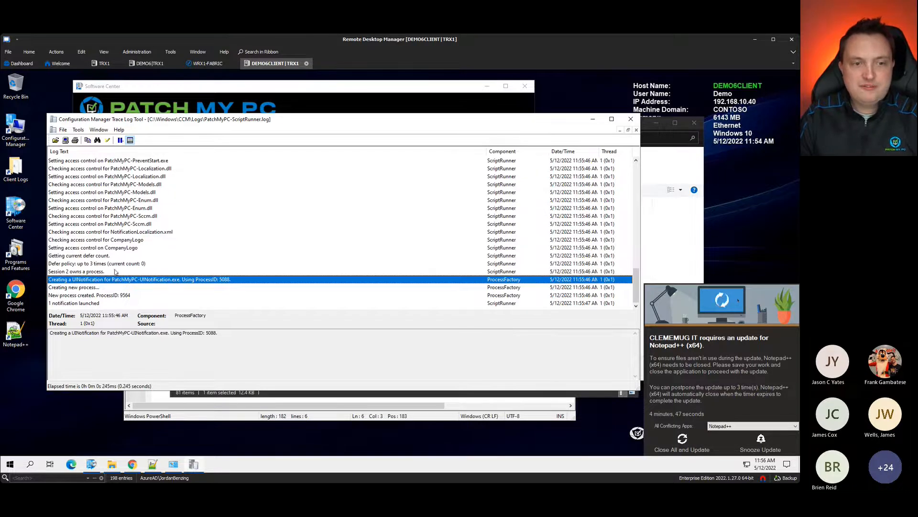
pyautogui.scroll(12, 115, 271)
pyautogui.click(127, 233)
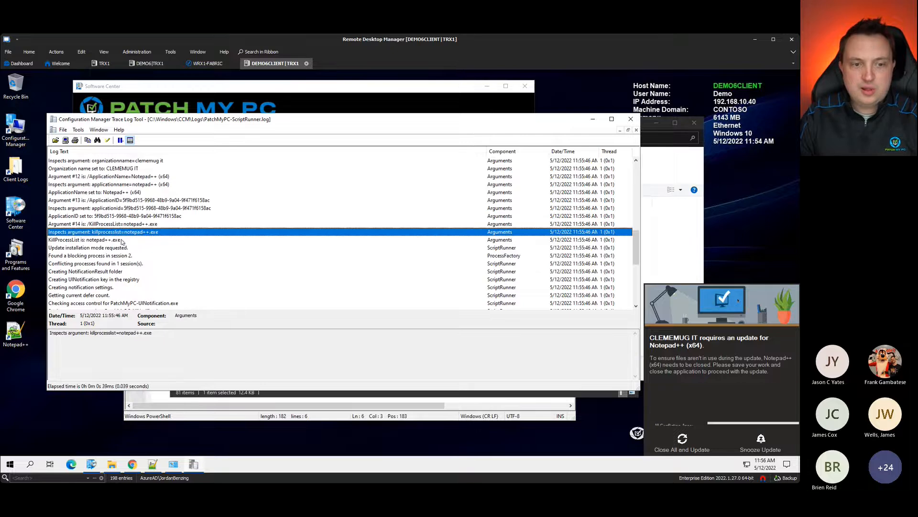
pyautogui.scroll(-10, 232, 246)
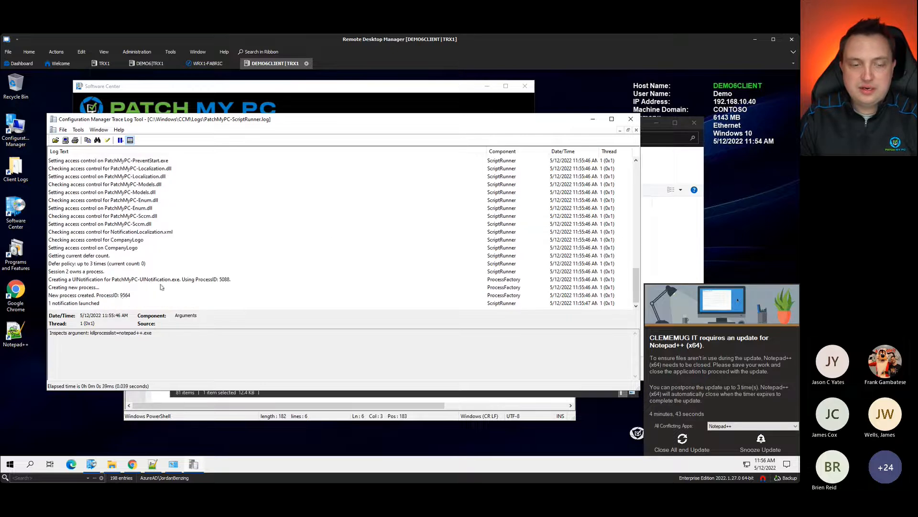
pyautogui.click(91, 303)
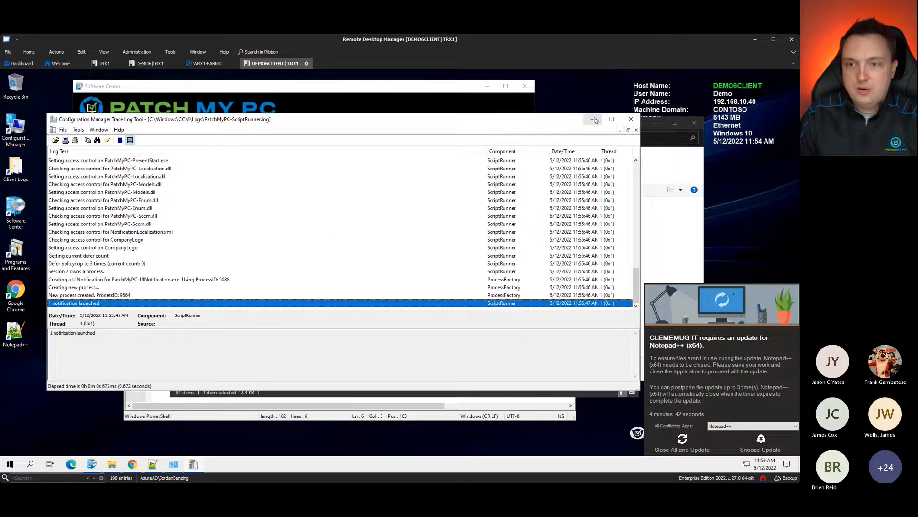
# Step: Close Notepad++ when prompted so the update finishes with exit code 0, then return to Programs and Features
pyautogui.click(594, 119)
pyautogui.click(131, 287)
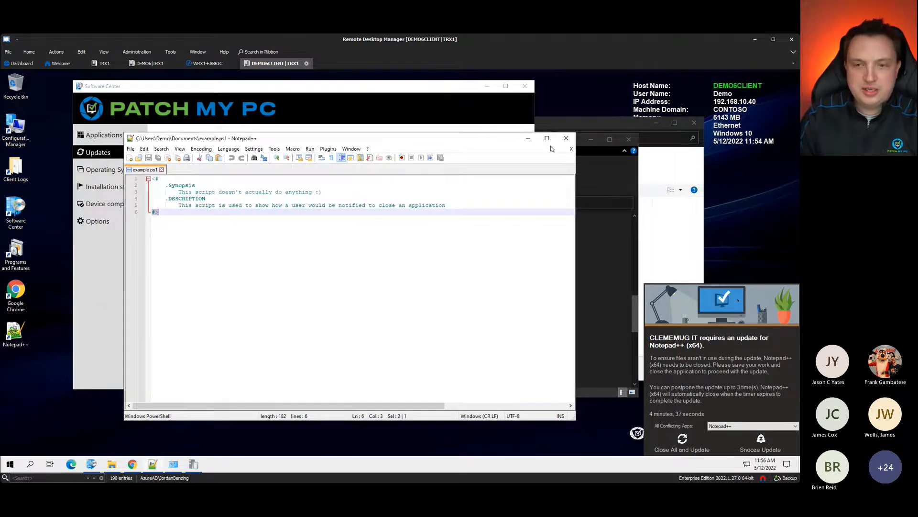
pyautogui.click(692, 445)
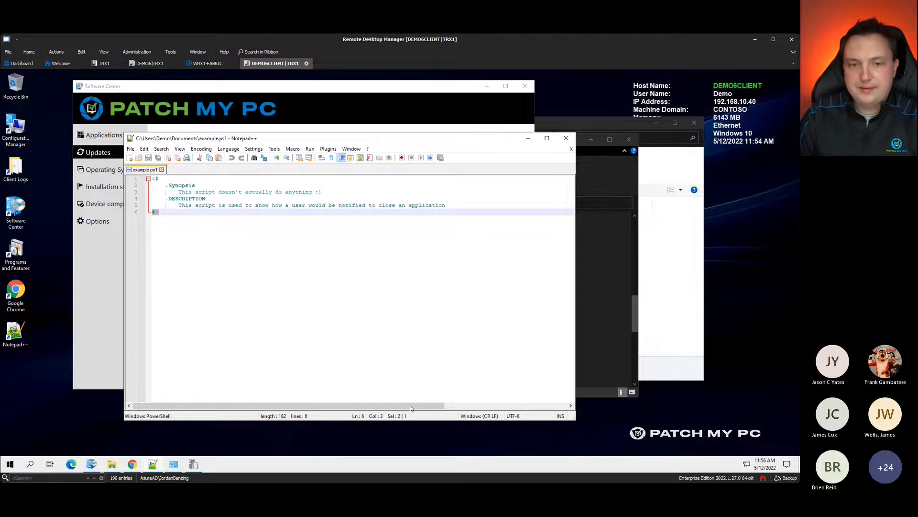
pyautogui.click(169, 463)
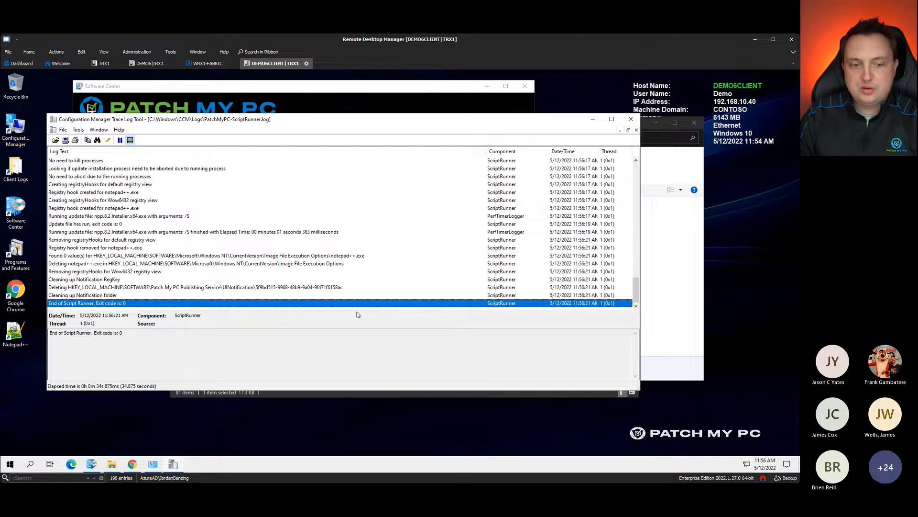
pyautogui.click(687, 375)
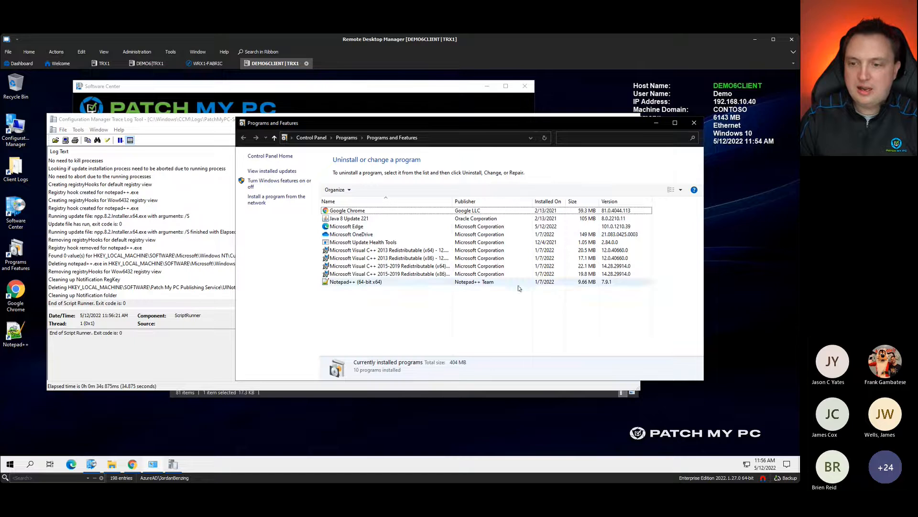
# Step: Refresh Programs and Features so Notepad++ shows version 8.2
pyautogui.rightClick(441, 313)
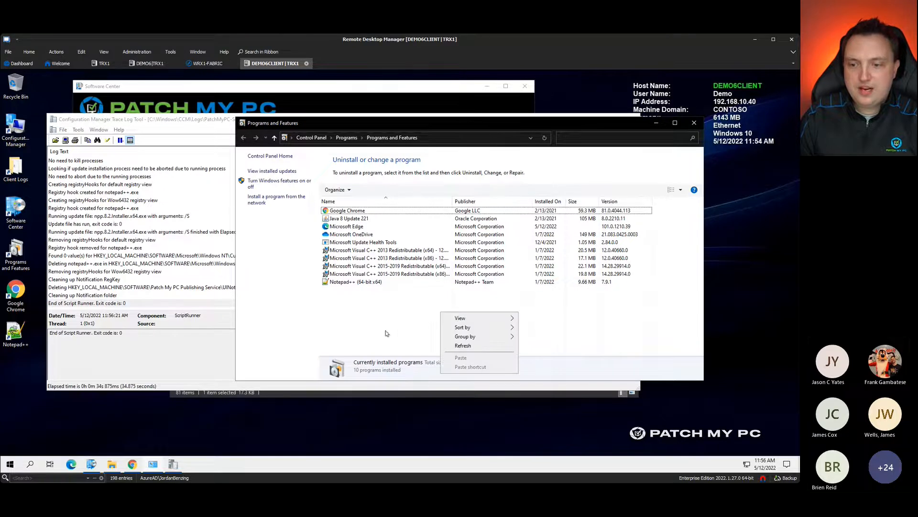
pyautogui.click(463, 345)
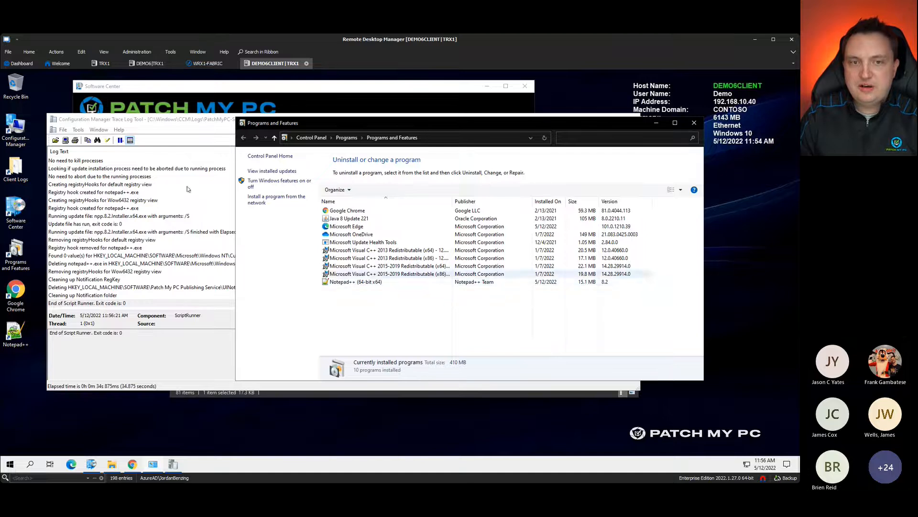
pyautogui.click(299, 88)
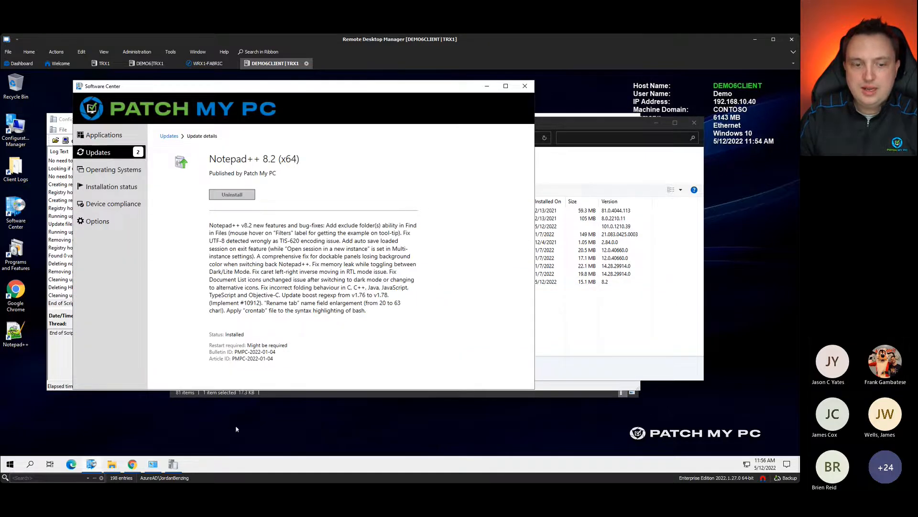
# Step: Launch Notepad++ from the desktop to confirm it opens, then minimize it
pyautogui.doubleClick(17, 326)
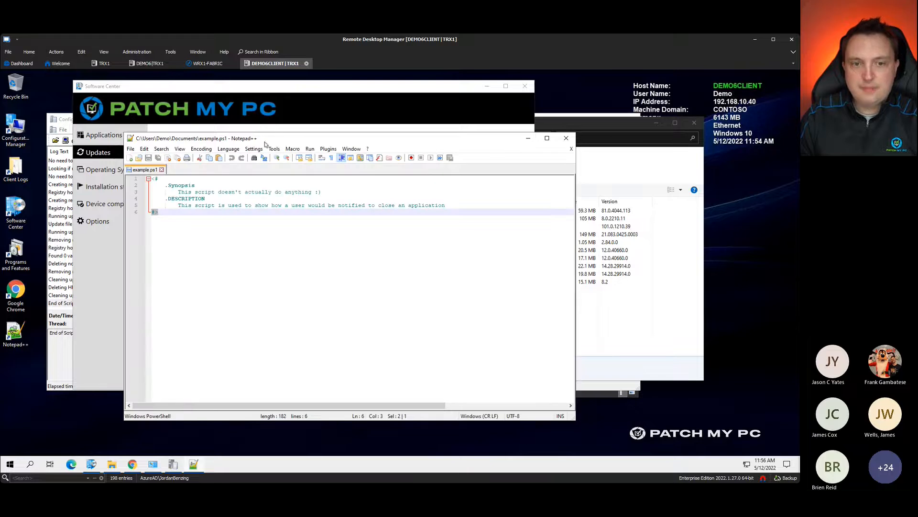
pyautogui.click(220, 205)
pyautogui.click(310, 197)
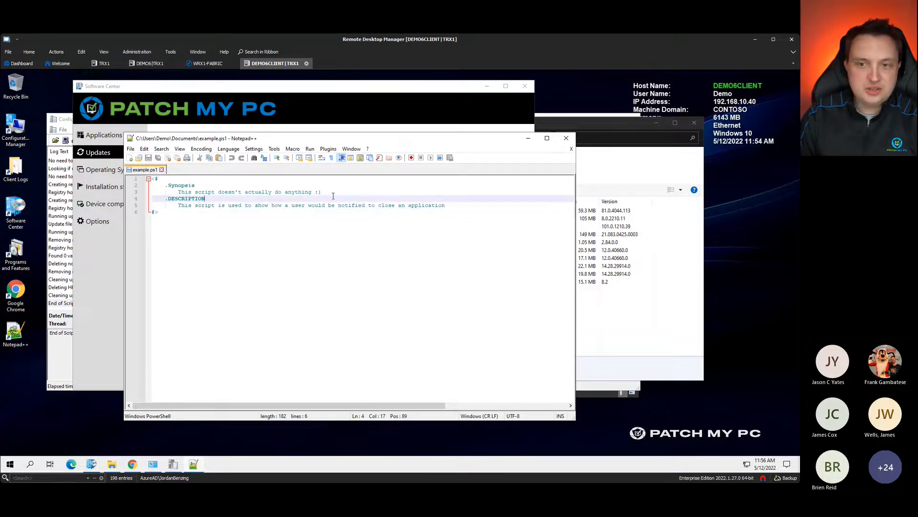
pyautogui.click(528, 138)
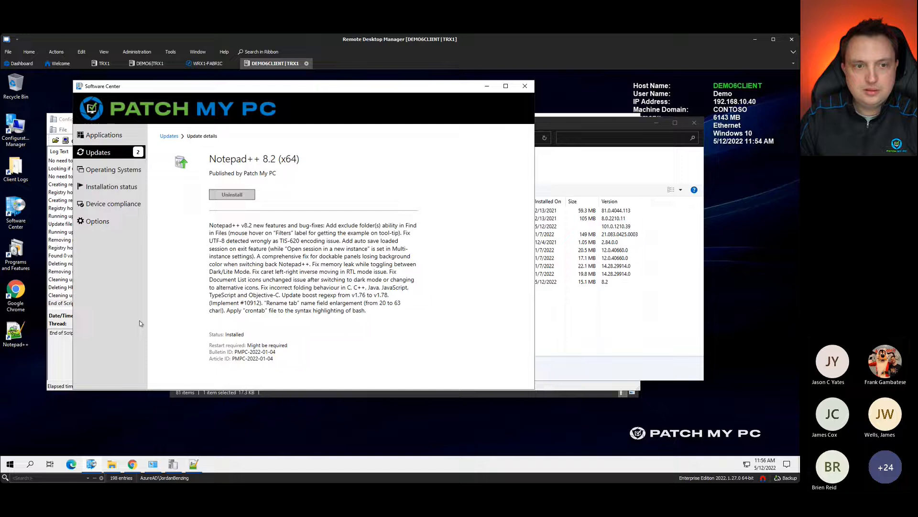
pyautogui.click(97, 151)
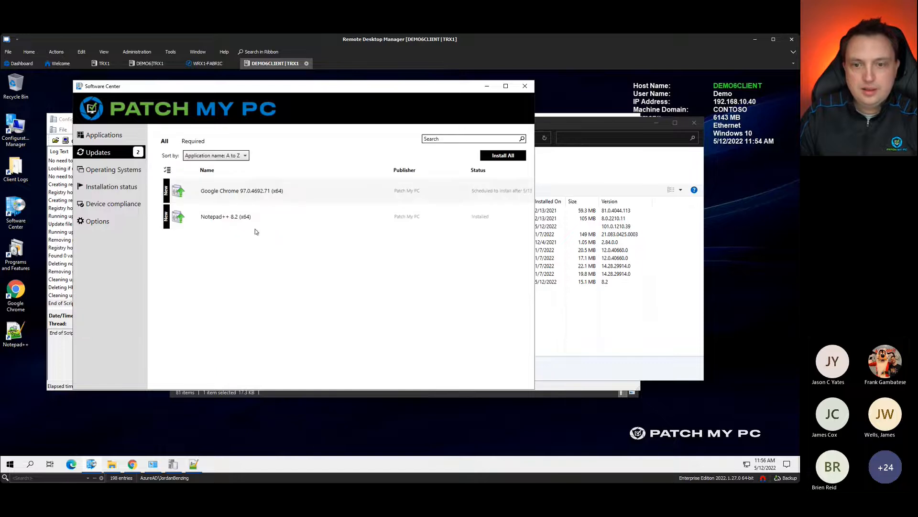
# Step: Open the Chrome 97.0.4692.71 update details and confirm Chrome 81.0.4044.113 is currently installed
pyautogui.click(247, 196)
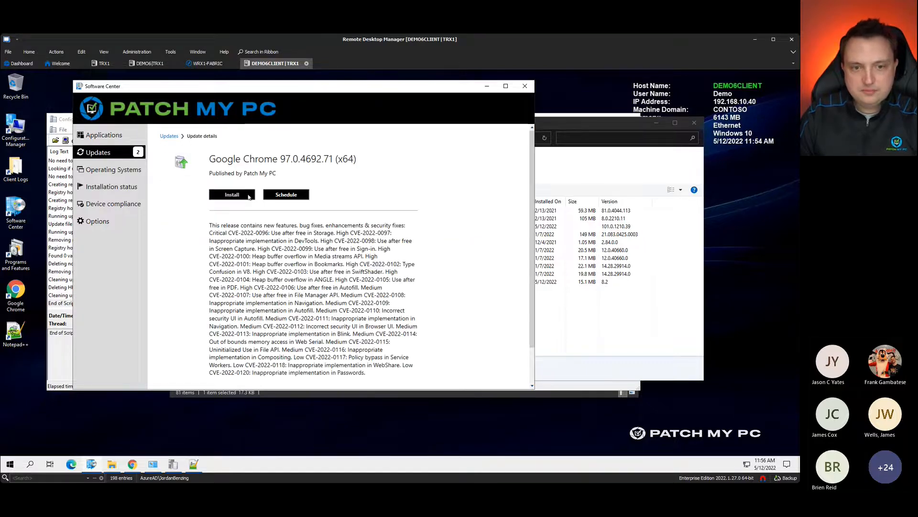
pyautogui.click(133, 464)
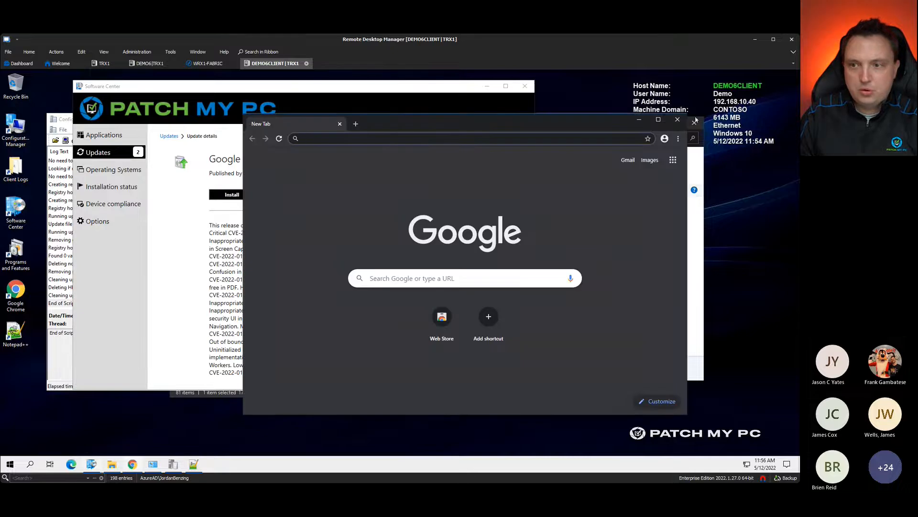
pyautogui.doubleClick(16, 293)
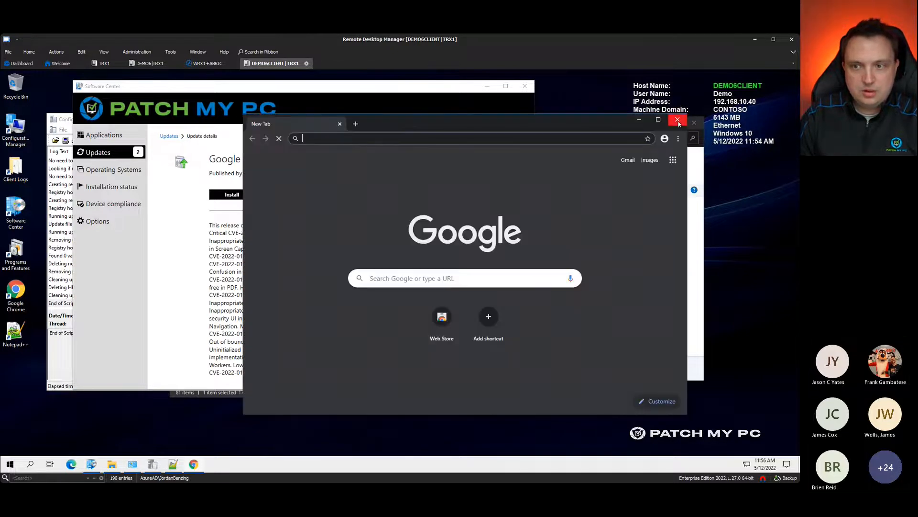
pyautogui.click(677, 119)
pyautogui.click(633, 342)
pyautogui.rightClick(641, 316)
pyautogui.click(665, 352)
pyautogui.click(630, 211)
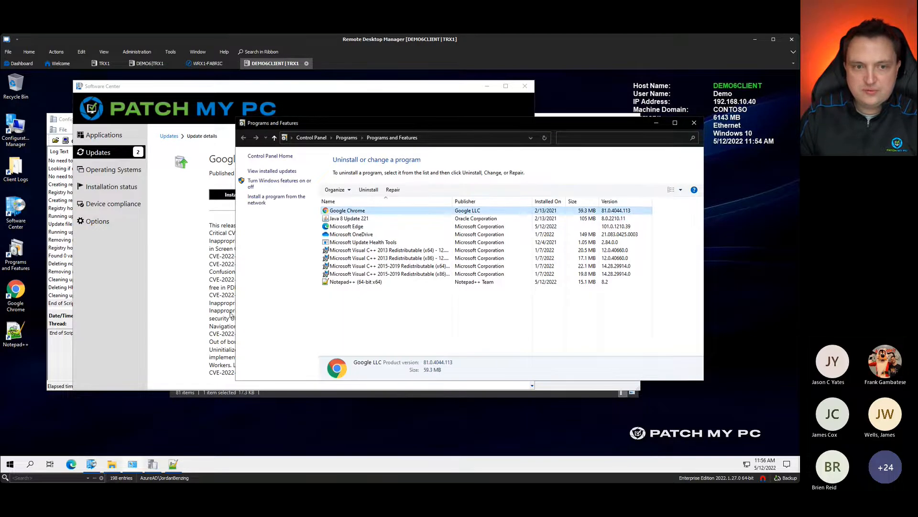
# Step: Start installing the Google Chrome 97.0.4692.71 update
pyautogui.click(220, 290)
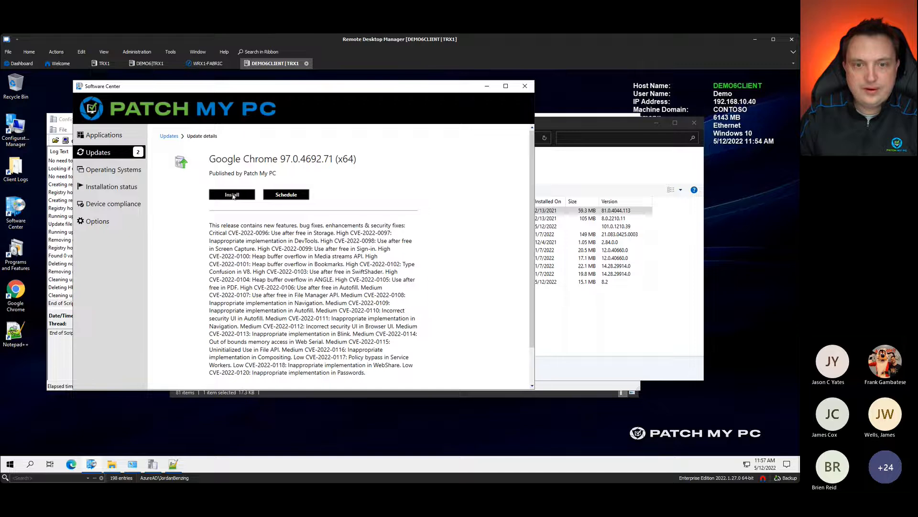
pyautogui.click(232, 195)
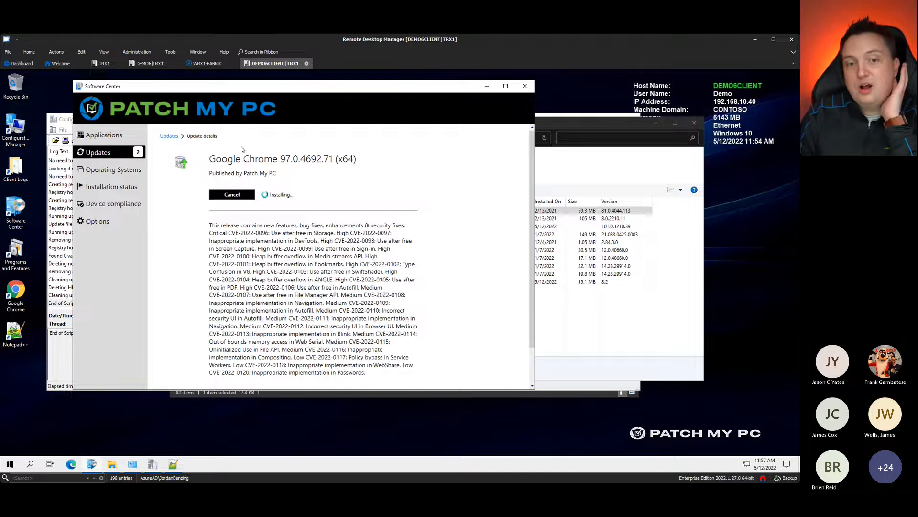
pyautogui.click(487, 86)
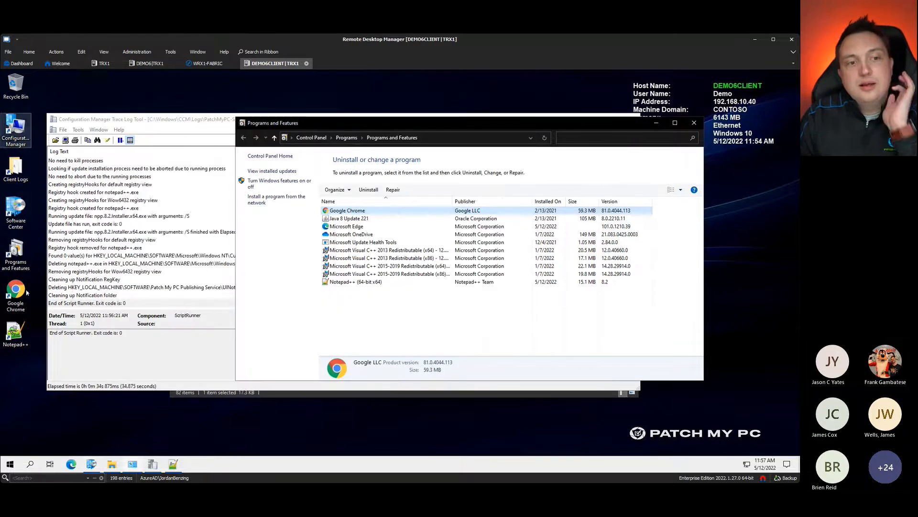
# Step: Select the 'Full logging path is' line and highlight the PatchMyPCInstallLogs path with ZoomIt
pyautogui.click(208, 138)
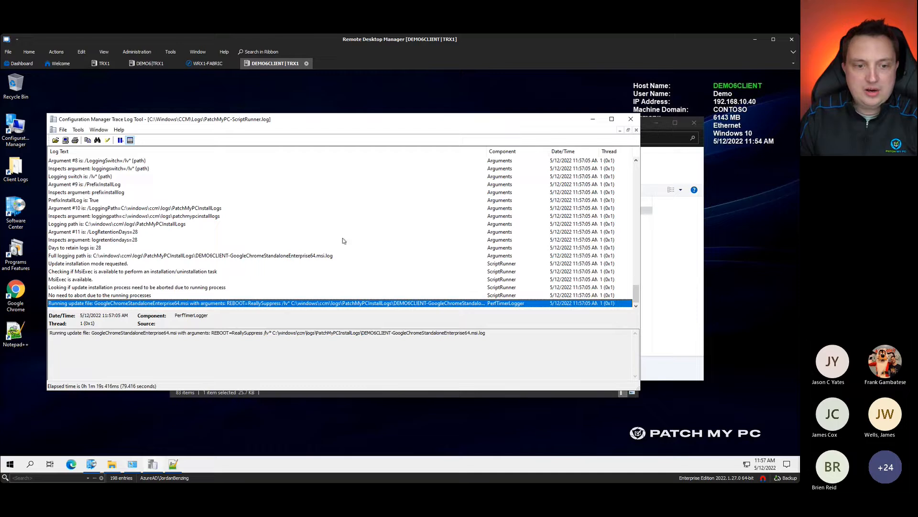
pyautogui.click(278, 256)
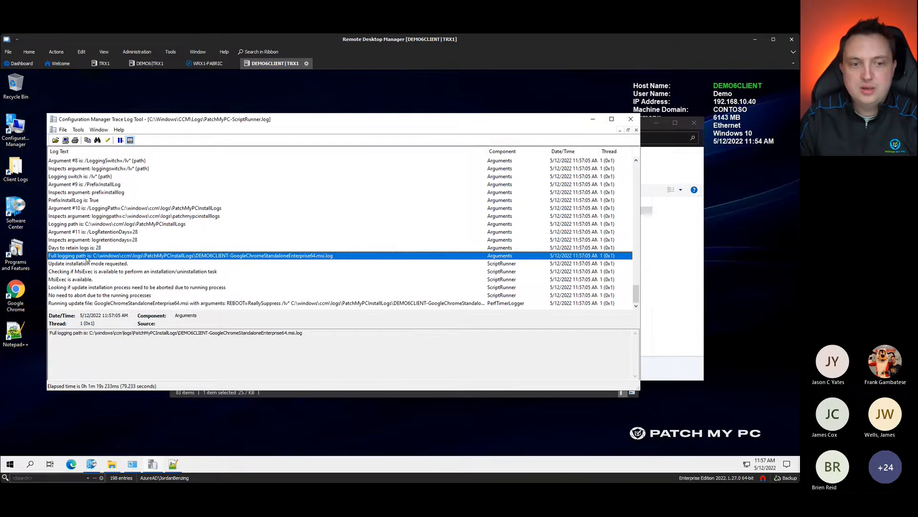
pyautogui.click(111, 464)
pyautogui.hotkey('ctrl', '1')
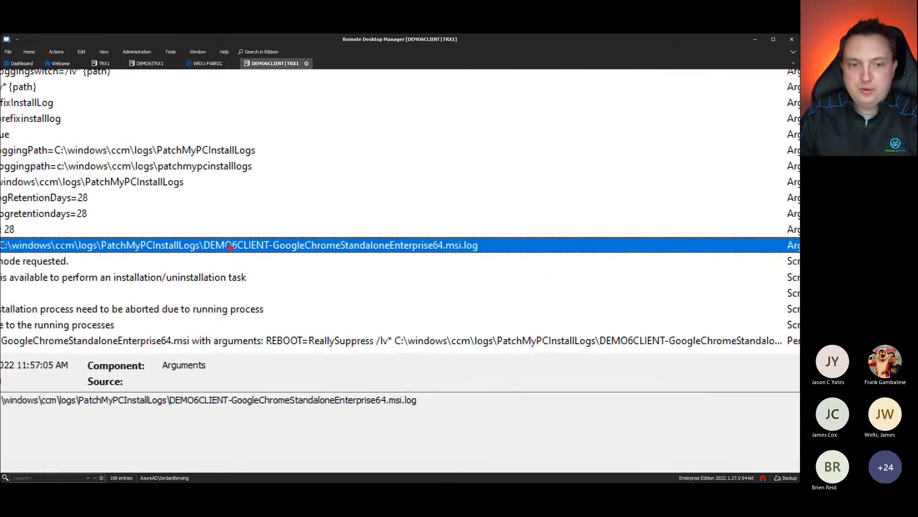
pyautogui.moveTo(253, 237); pyautogui.dragTo(264, 196)
pyautogui.moveTo(255, 263); pyautogui.dragTo(530, 258)
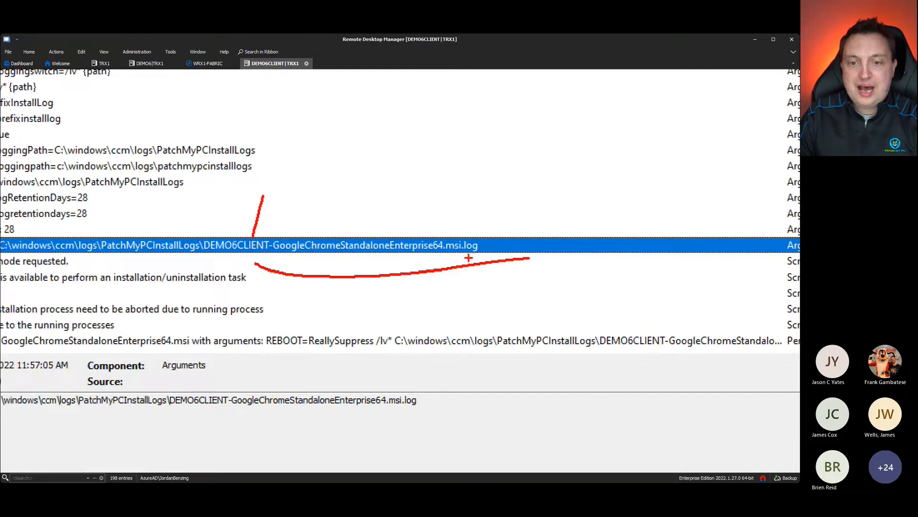
pyautogui.moveTo(216, 255)
pyautogui.mouseDown()
pyautogui.moveTo(478, 257)
pyautogui.moveTo(493, 222)
pyautogui.mouseUp()
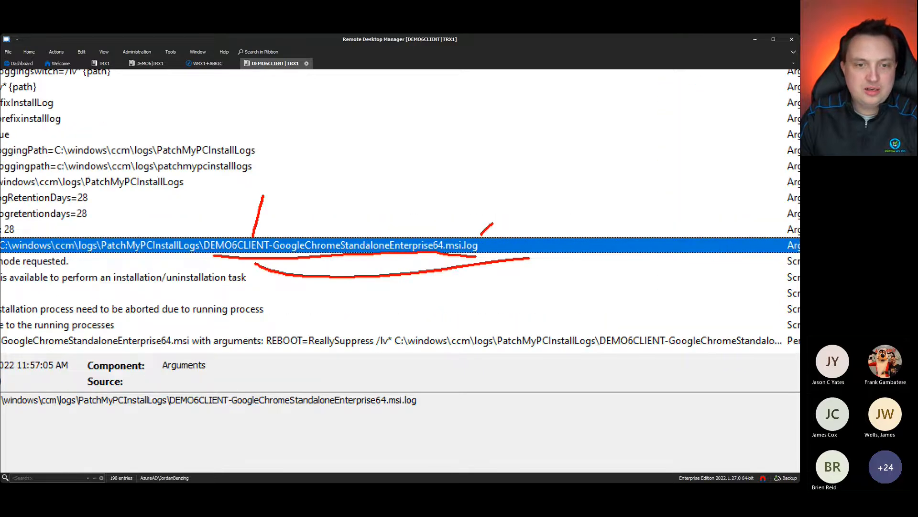
pyautogui.press('Escape')
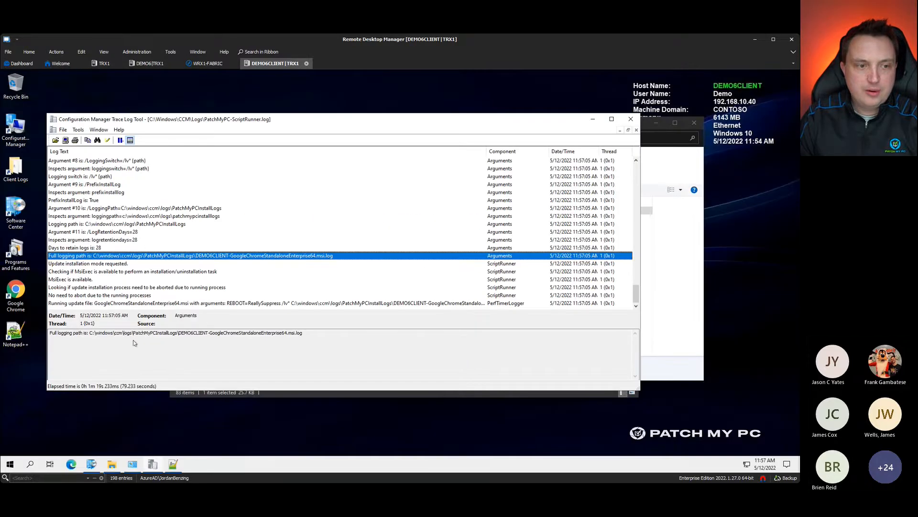
# Step: Open the Chrome MSI log in PatchMyPCInstallLogs, read to 'Verbose logging stopped', then close it
pyautogui.click(18, 166)
pyautogui.doubleClick(18, 166)
pyautogui.scroll(13, 356, 232)
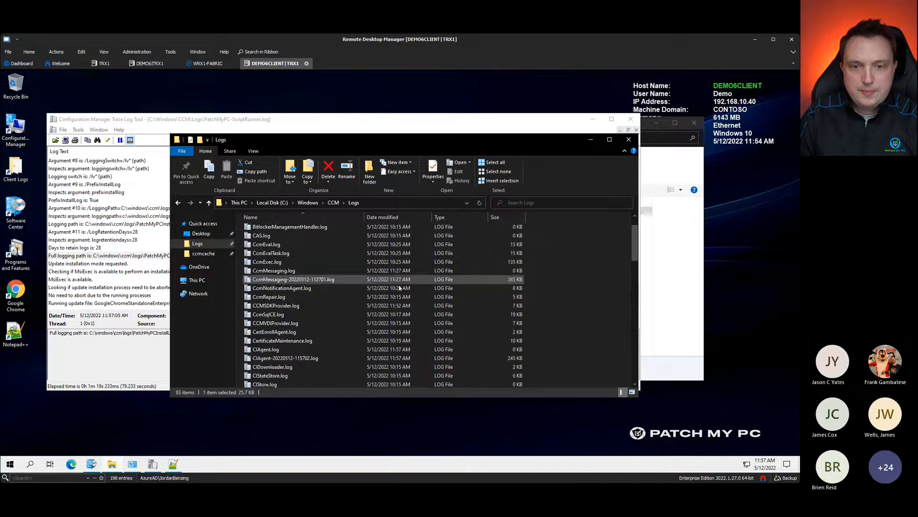
pyautogui.click(274, 230)
pyautogui.doubleClick(274, 230)
pyautogui.doubleClick(275, 230)
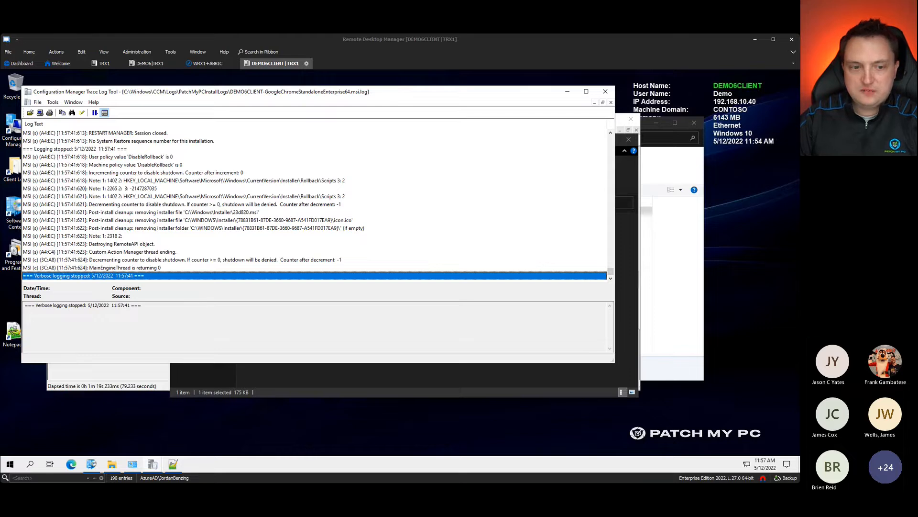
pyautogui.click(566, 92)
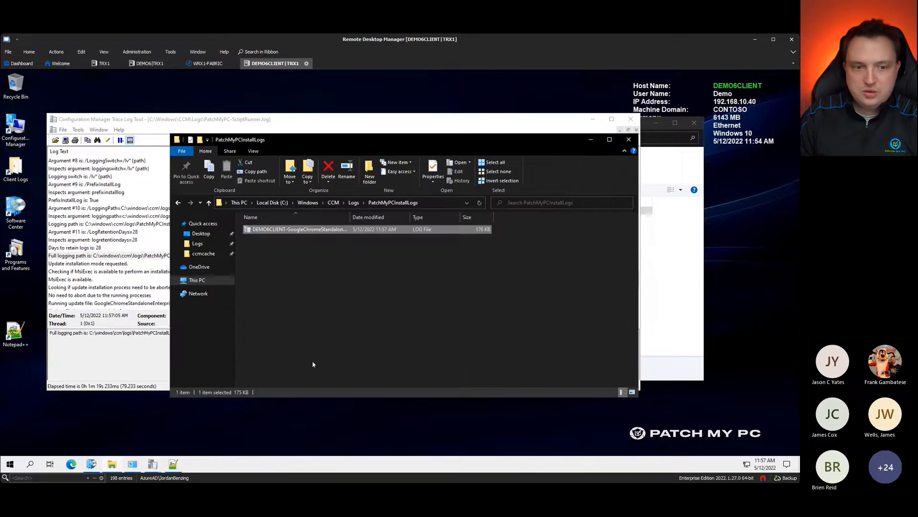
pyautogui.click(113, 357)
# Step: Inspect the Chrome Running update file, shortcut cleanup and Set-GoogleChrome-Homepage.ps1 lines
pyautogui.click(248, 303)
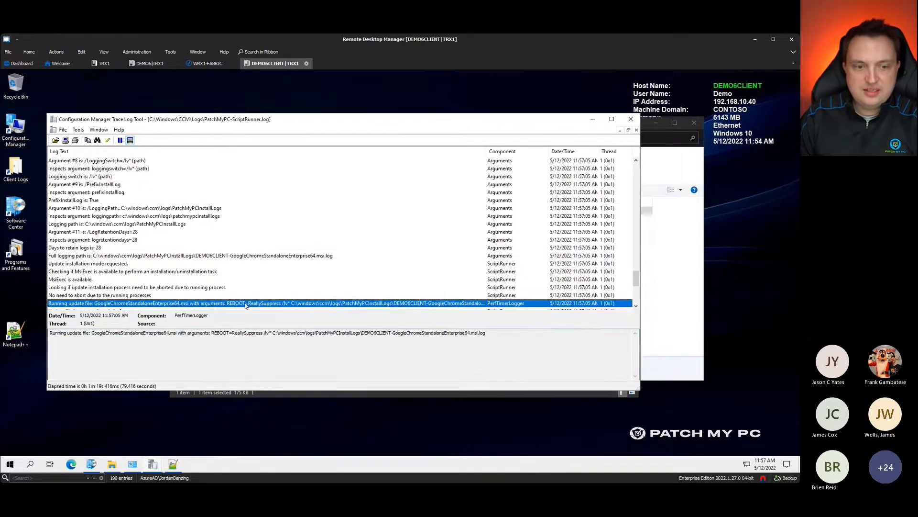
pyautogui.scroll(-1, 249, 303)
pyautogui.click(246, 296)
pyautogui.scroll(-2, 242, 291)
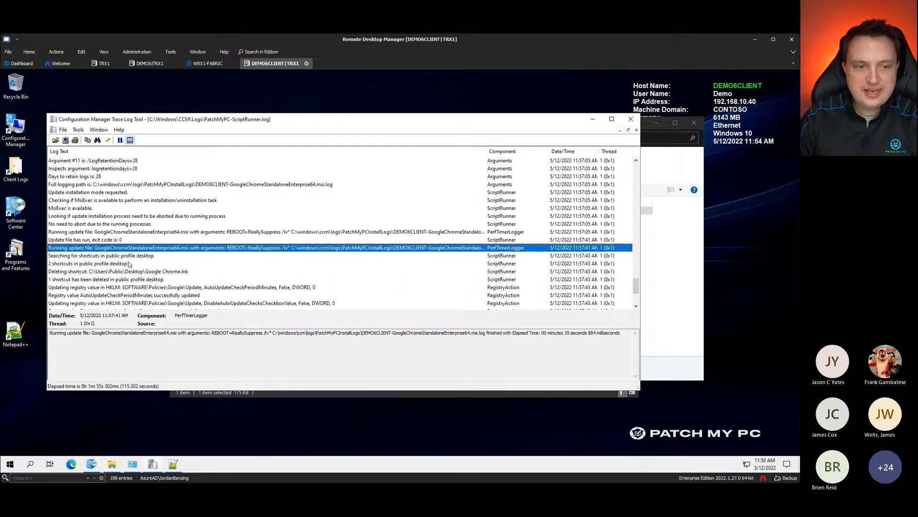
pyautogui.click(130, 264)
pyautogui.click(95, 257)
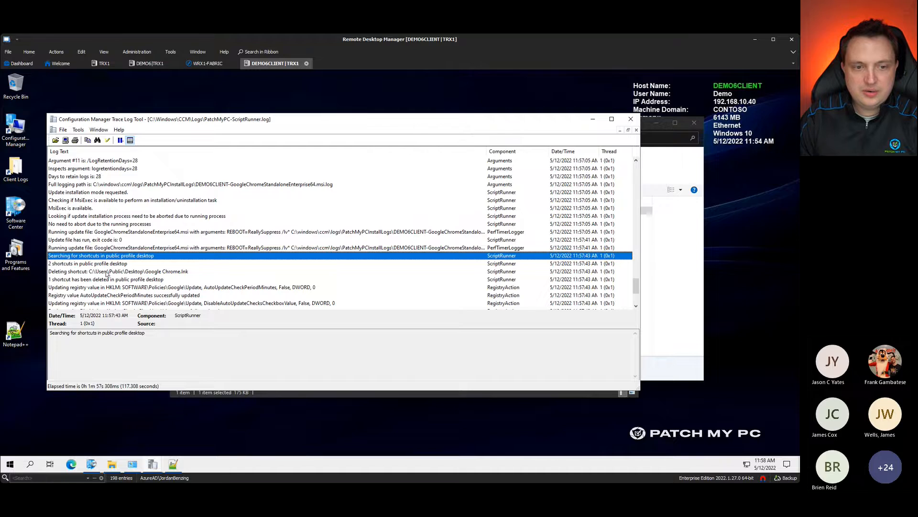
pyautogui.scroll(-3, 316, 259)
pyautogui.scroll(-1, 316, 258)
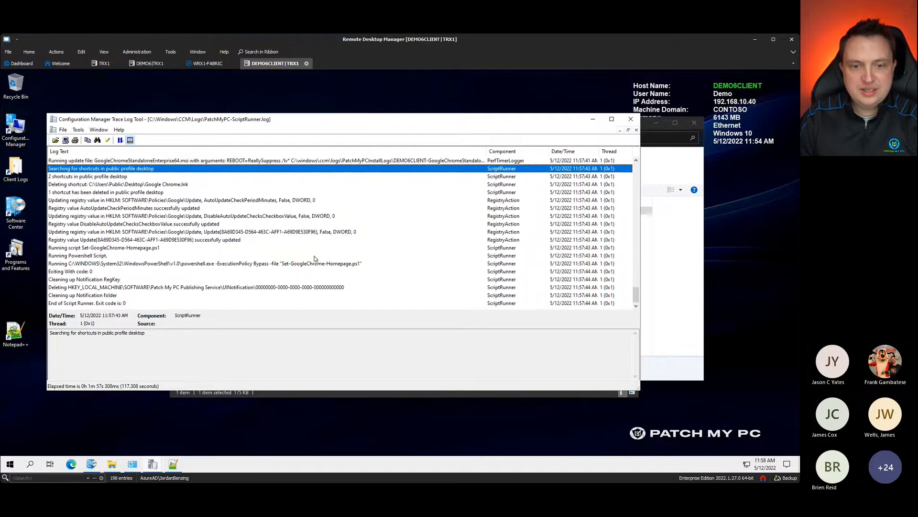
pyautogui.click(303, 264)
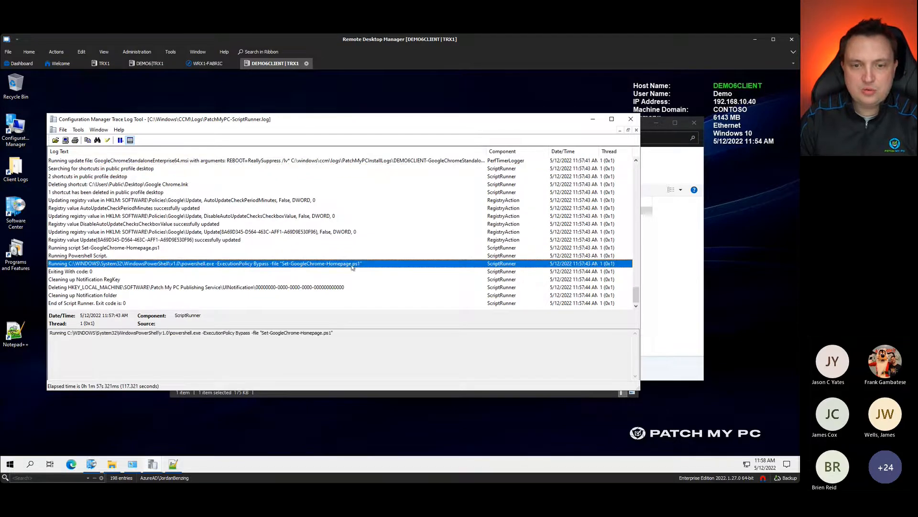
# Step: Refresh the installed programs list and sort it by version to find Google Chrome 97.0.4692.71
pyautogui.click(677, 376)
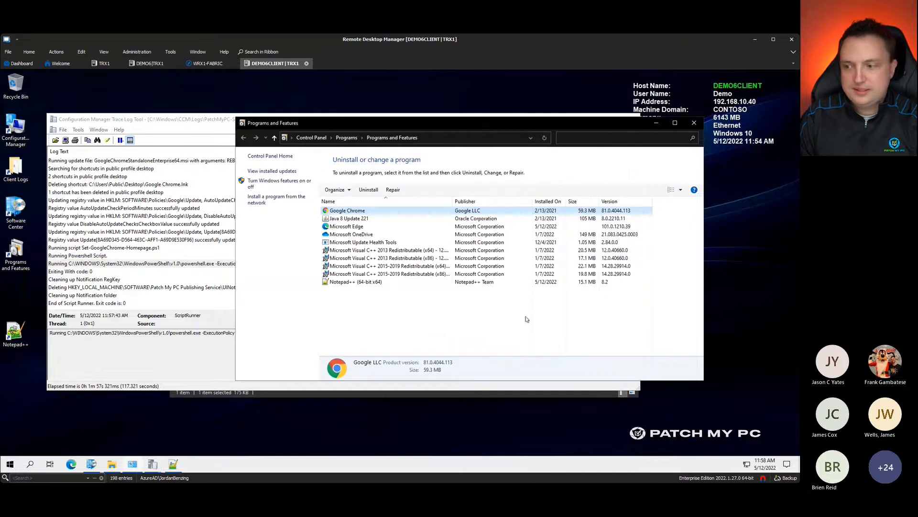
pyautogui.rightClick(464, 327)
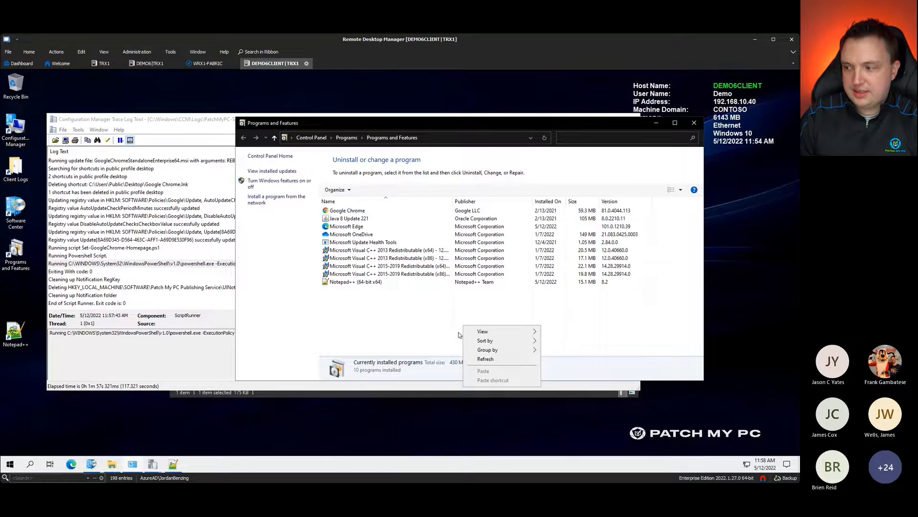
pyautogui.click(486, 359)
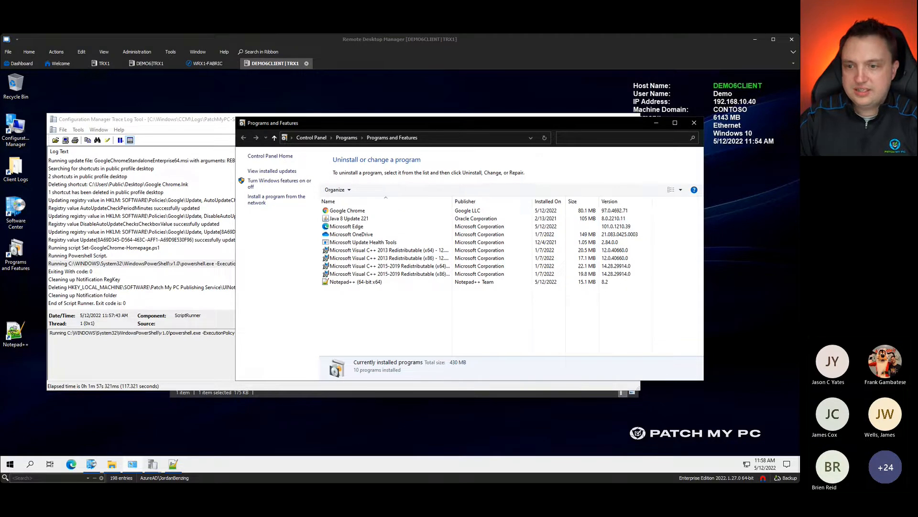
pyautogui.click(620, 204)
pyautogui.click(619, 203)
pyautogui.click(604, 219)
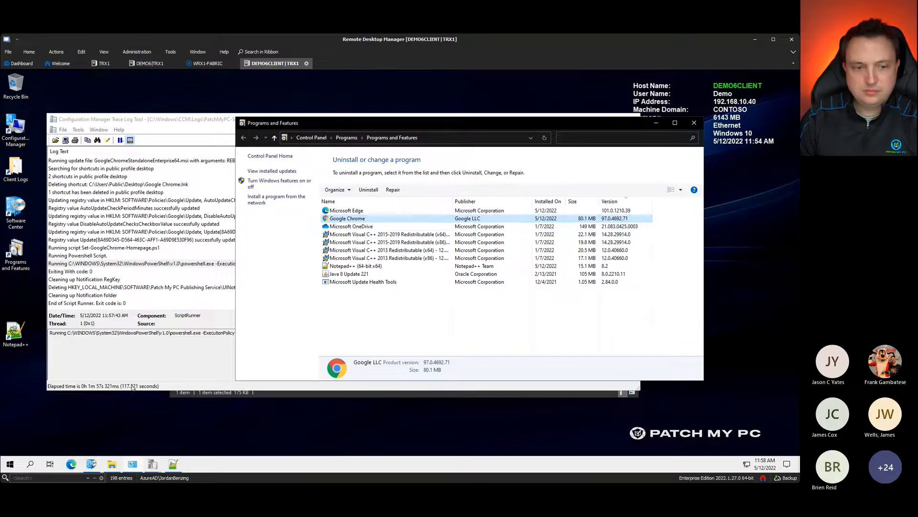
# Step: Launch Google Chrome on its #CLEMEMUG Meetup event page, then minimise it to the taskbar
pyautogui.click(9, 464)
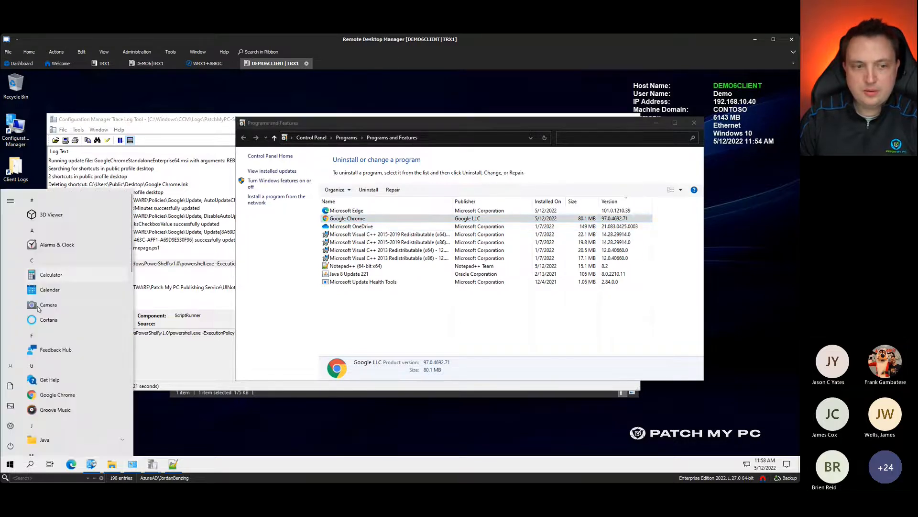
pyautogui.click(57, 395)
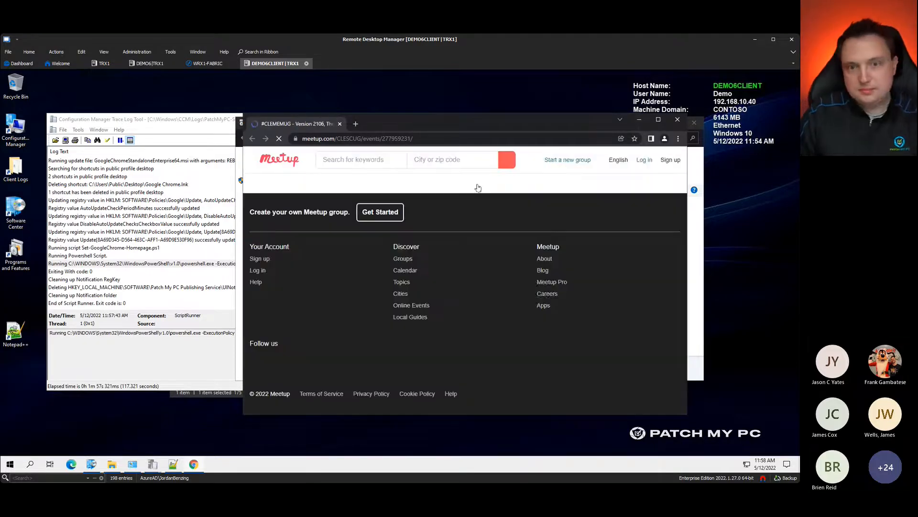
pyautogui.moveTo(471, 124); pyautogui.dragTo(377, 106)
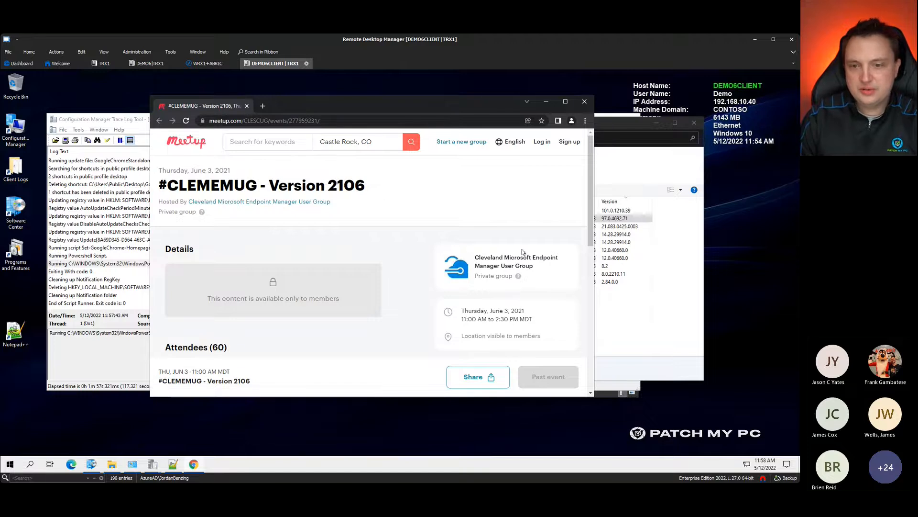
pyautogui.click(546, 102)
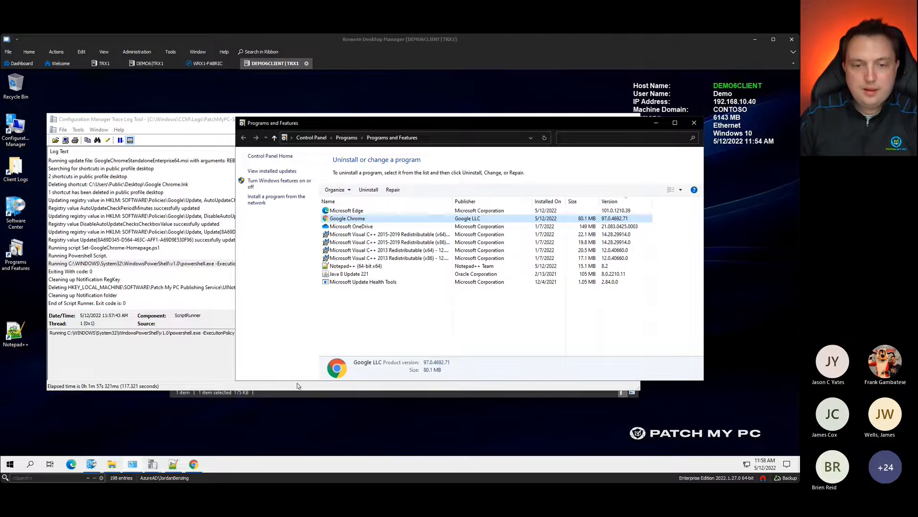
# Step: Open 7-Zip (MSI-x64) under Software Center Applications and start installing it
pyautogui.click(213, 432)
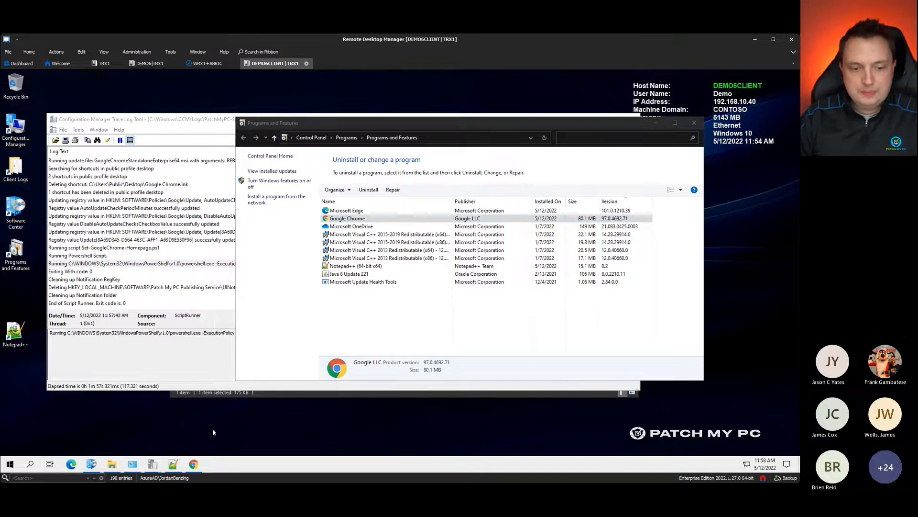
pyautogui.click(92, 464)
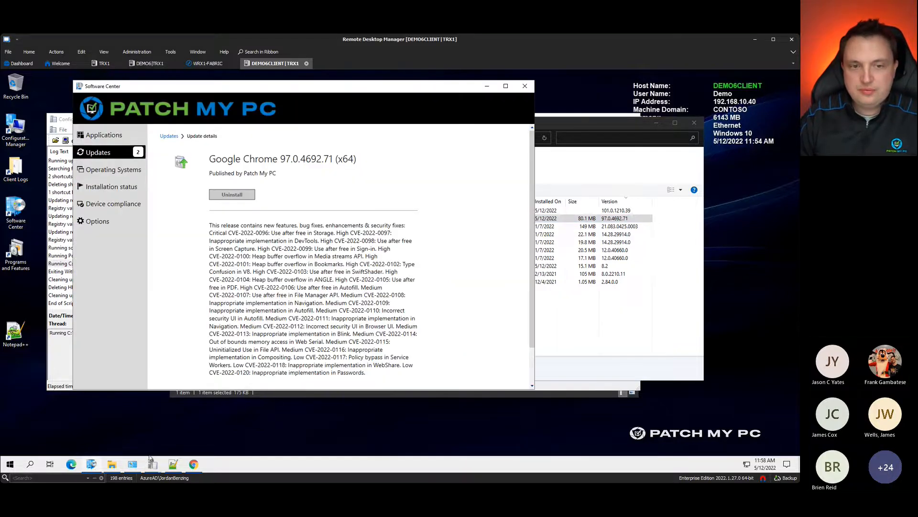
pyautogui.click(104, 135)
pyautogui.click(198, 226)
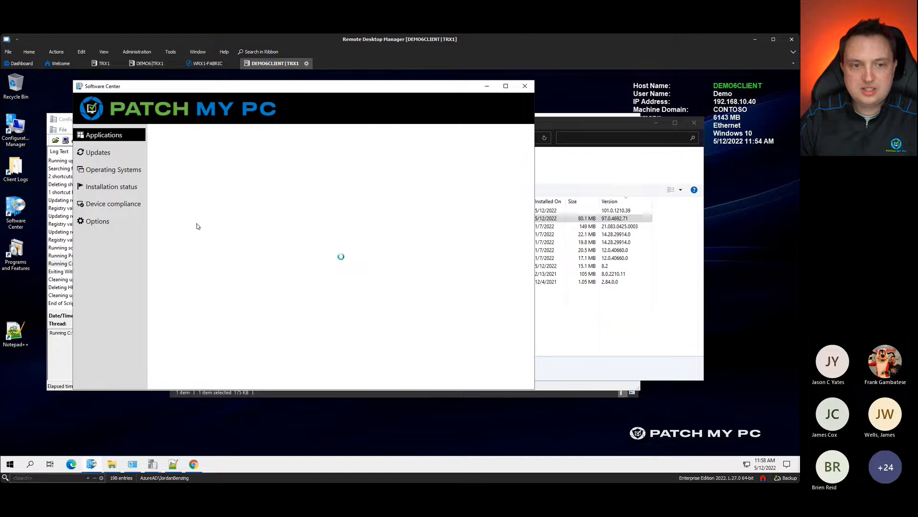
pyautogui.click(684, 367)
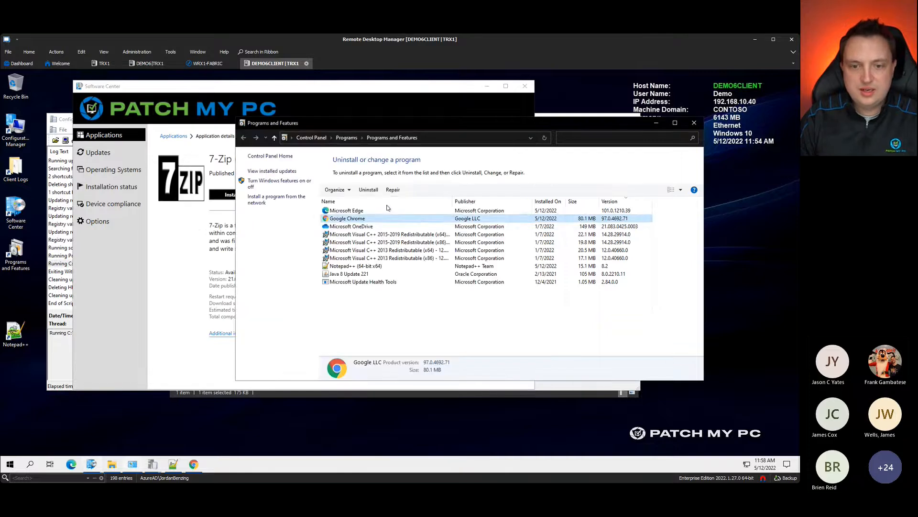
pyautogui.click(201, 303)
pyautogui.click(240, 196)
# Step: Reposition the Programs and Features window so the installed programs list stays visible
pyautogui.click(610, 361)
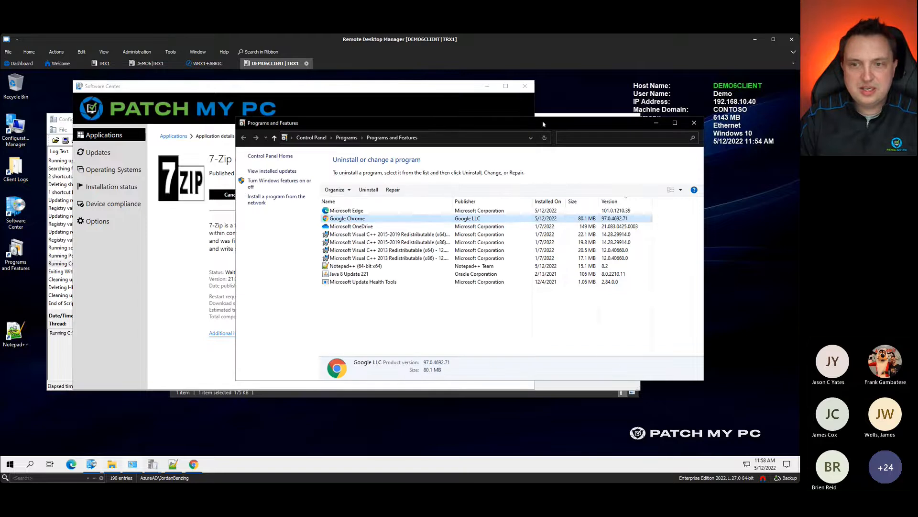
pyautogui.moveTo(544, 123); pyautogui.dragTo(638, 129)
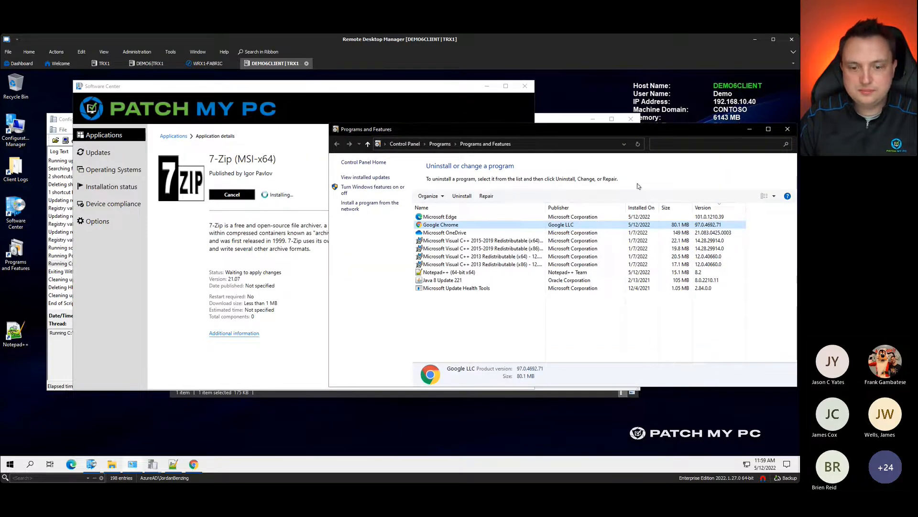
pyautogui.moveTo(634, 129); pyautogui.dragTo(609, 97)
pyautogui.click(376, 411)
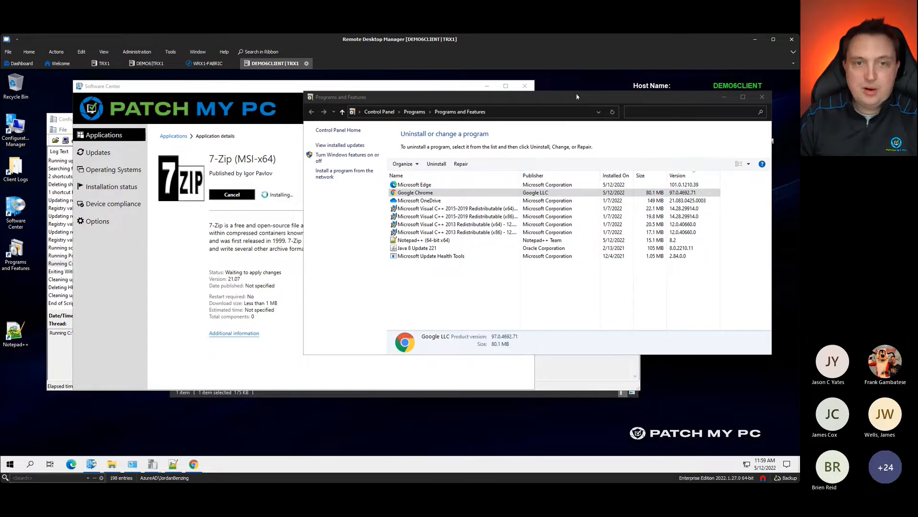
pyautogui.moveTo(463, 100); pyautogui.dragTo(474, 141)
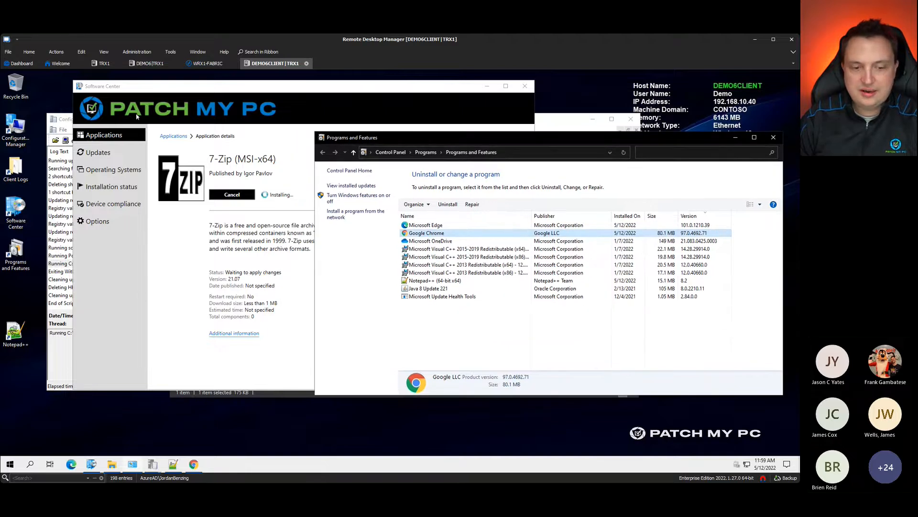
# Step: Open the Patch My PC Request a Quote page in the DEMO6 session
pyautogui.click(148, 63)
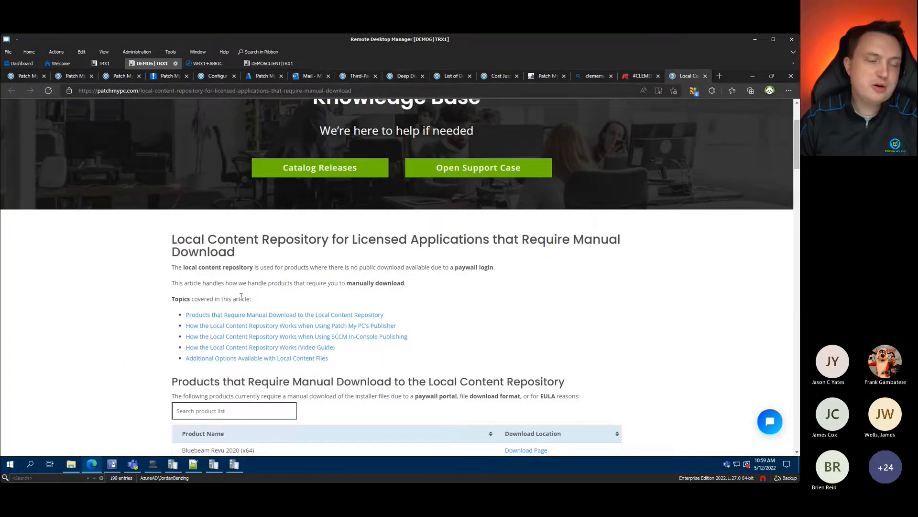
pyautogui.scroll(2, 287, 318)
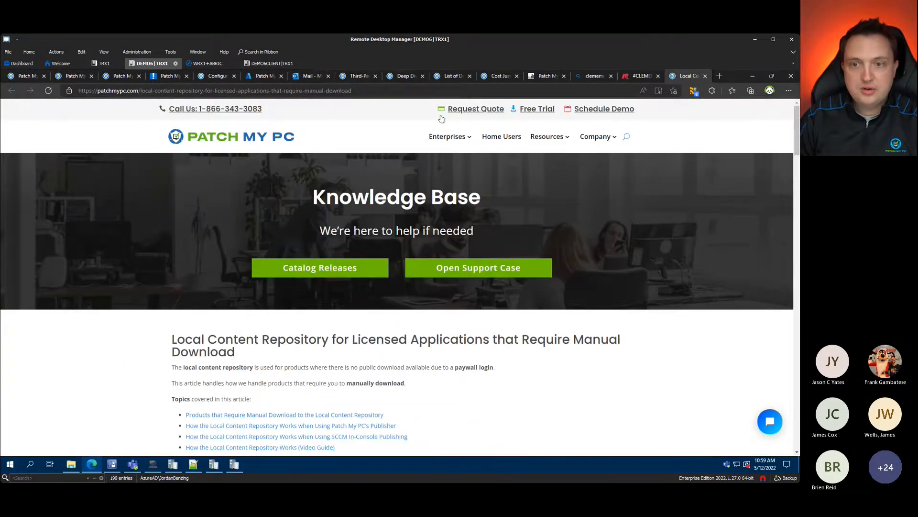
pyautogui.click(465, 109)
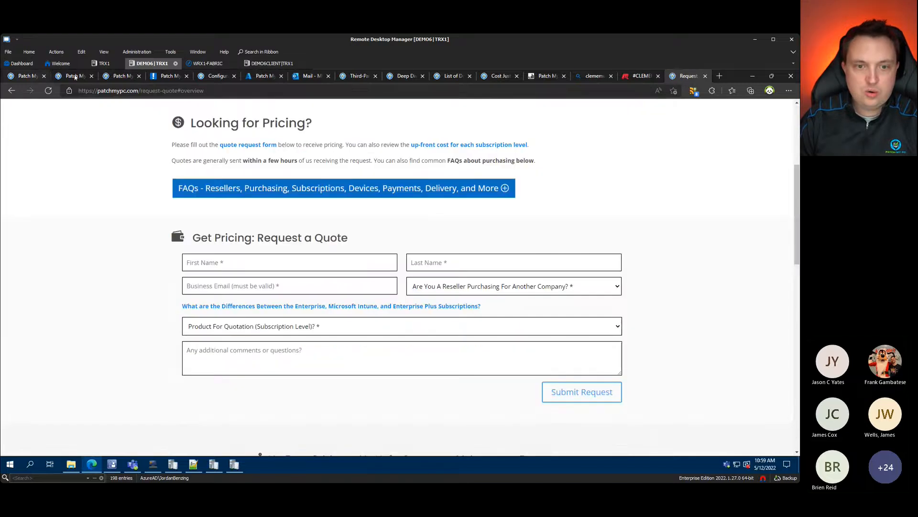
# Step: Scroll through the Enterprise, Intune and Enterprise Plus pricing table, then minimise the browser
pyautogui.scroll(-8, 362, 197)
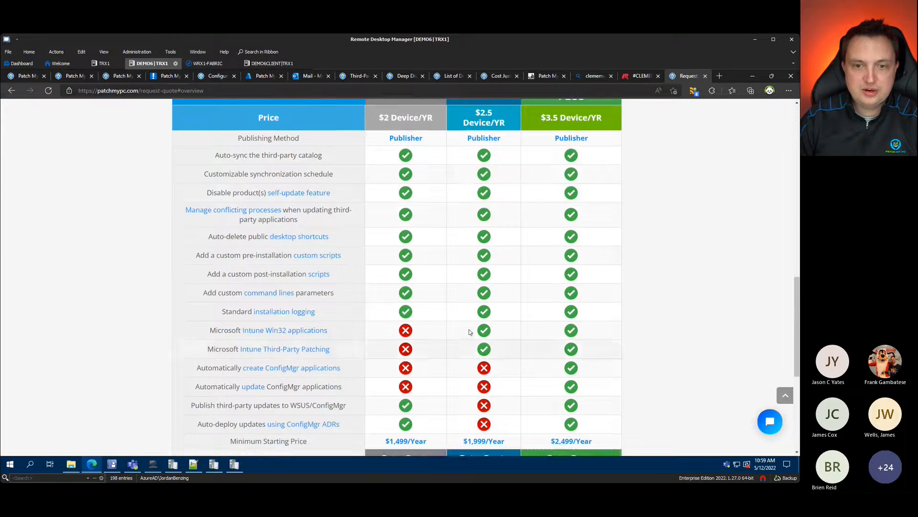
pyautogui.scroll(1, 235, 144)
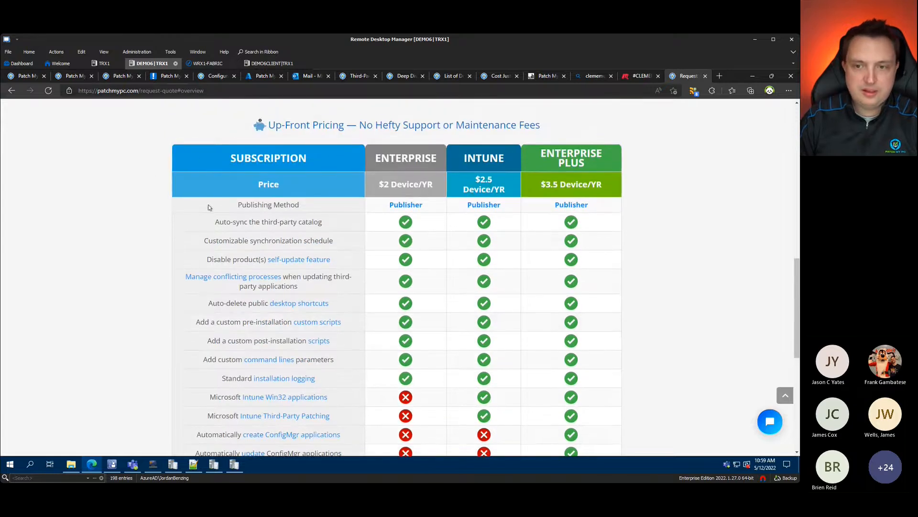
pyautogui.scroll(-1, 548, 204)
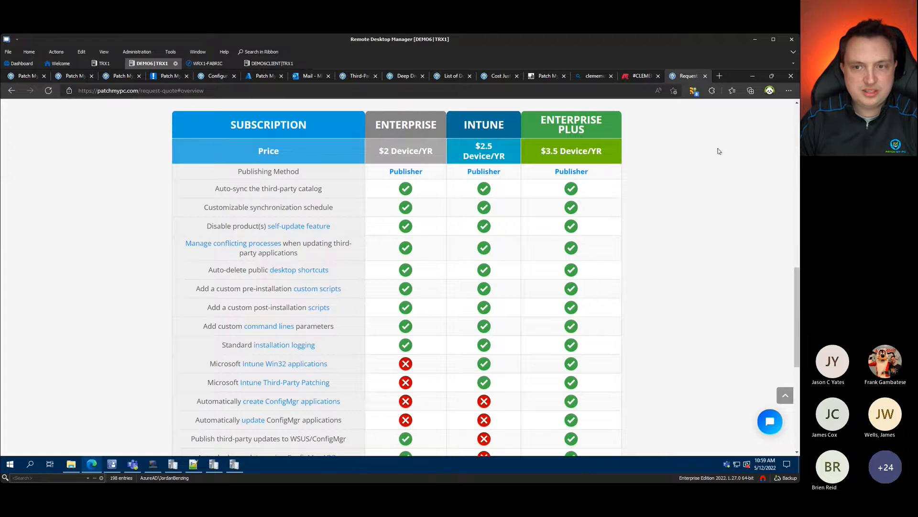
pyautogui.scroll(-2, 424, 289)
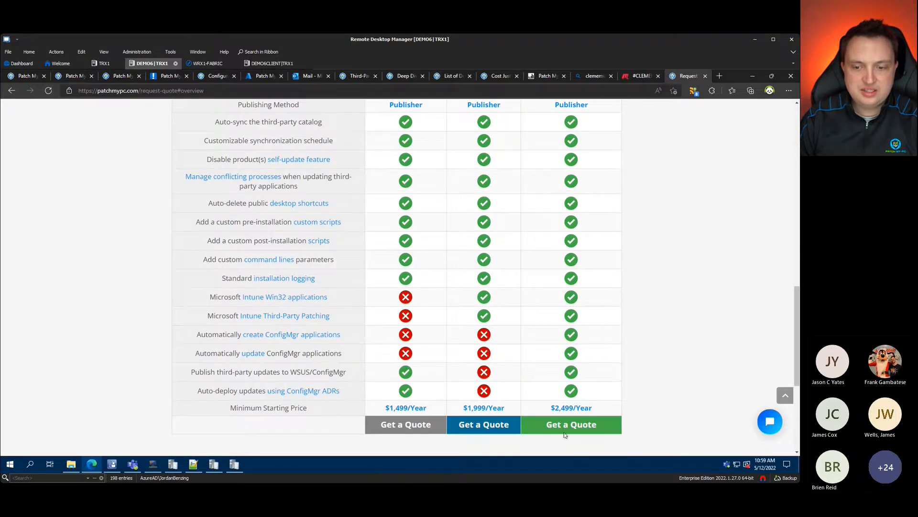
pyautogui.scroll(-4, 565, 435)
pyautogui.scroll(3, 604, 383)
pyautogui.scroll(7, 598, 382)
pyautogui.scroll(8, 553, 355)
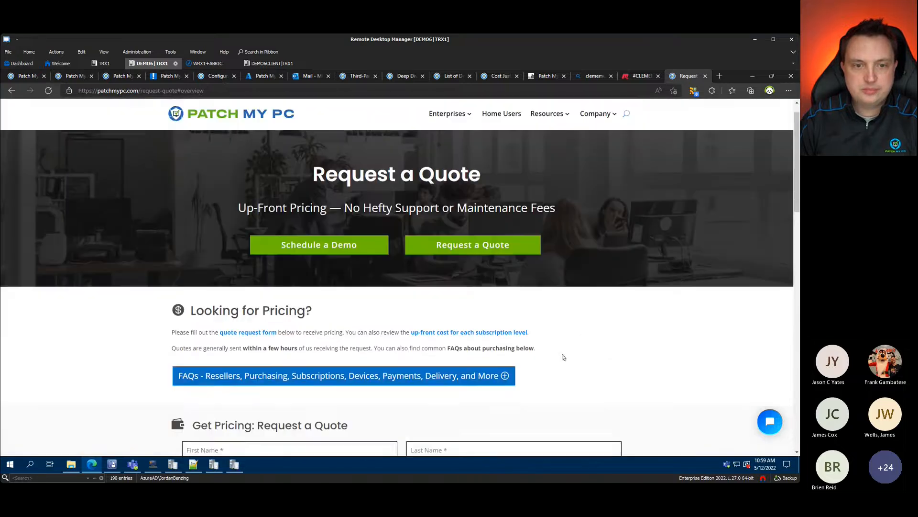
pyautogui.scroll(-3, 560, 352)
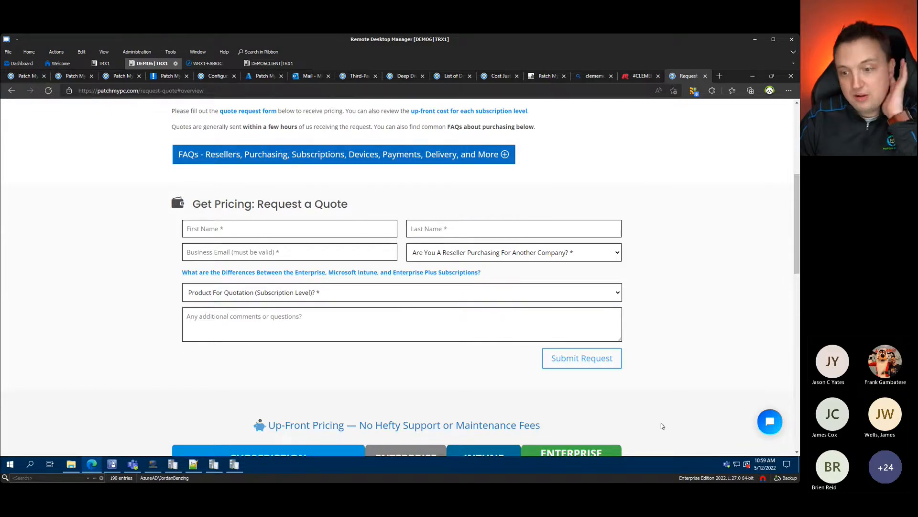
pyautogui.click(751, 77)
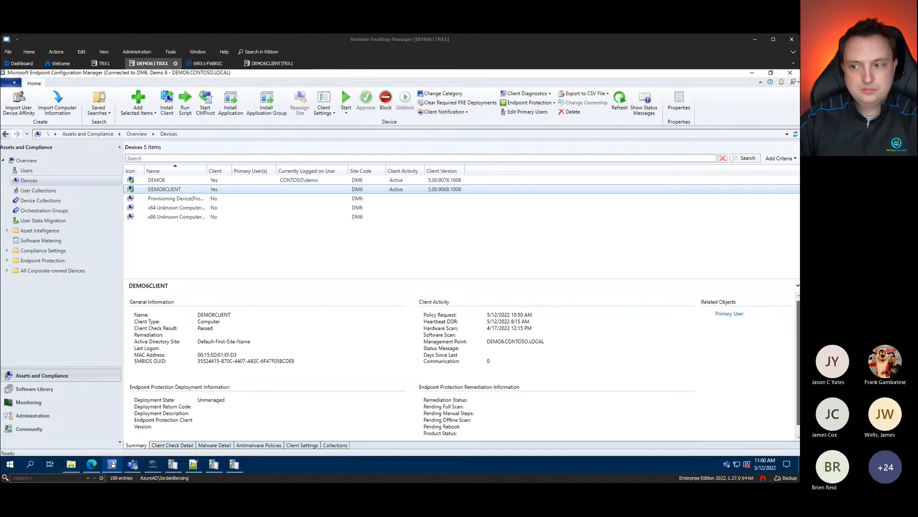
# Step: Return to the Configuration Manager Devices list showing DEMO6CLIENT as an active client
pyautogui.click(465, 466)
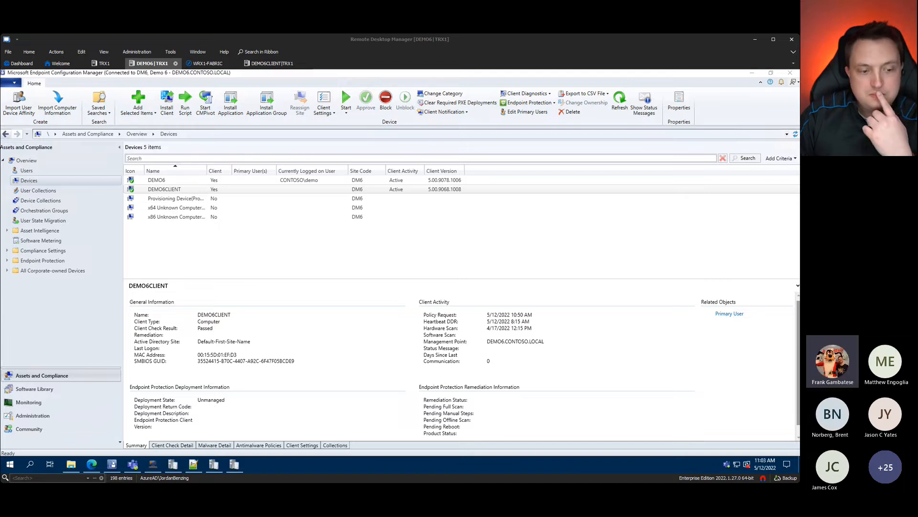
pyautogui.click(419, 468)
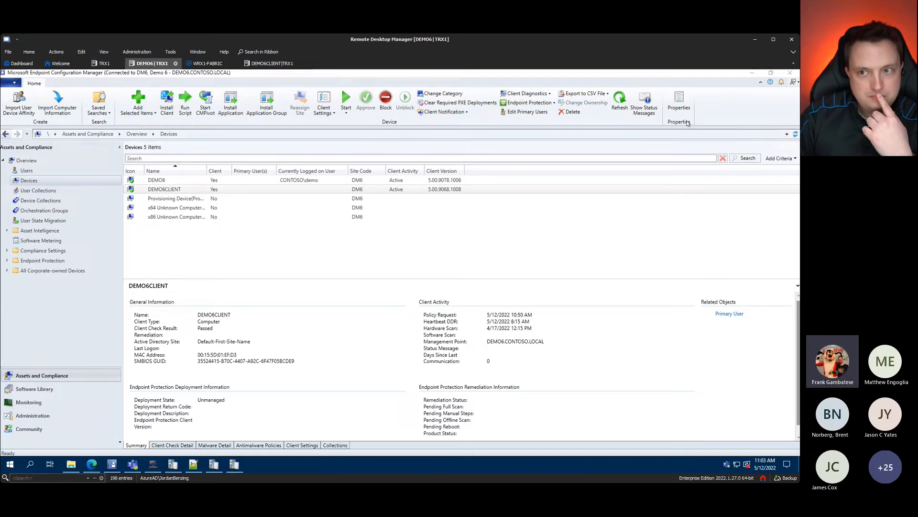
# Step: Minimise Configuration Manager and move the Publishing Settings 2.1.4.0 window toward the centre
pyautogui.click(706, 77)
pyautogui.click(752, 73)
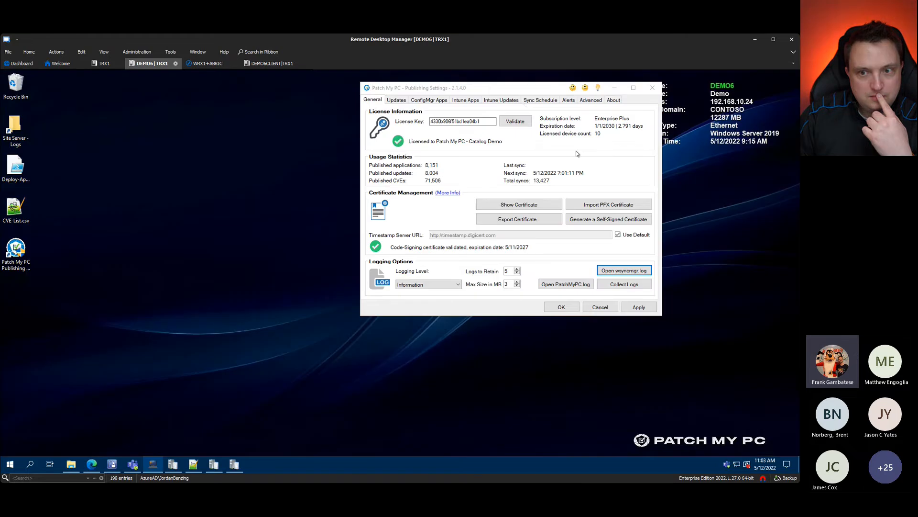
pyautogui.click(530, 91)
pyautogui.moveTo(530, 90); pyautogui.dragTo(375, 116)
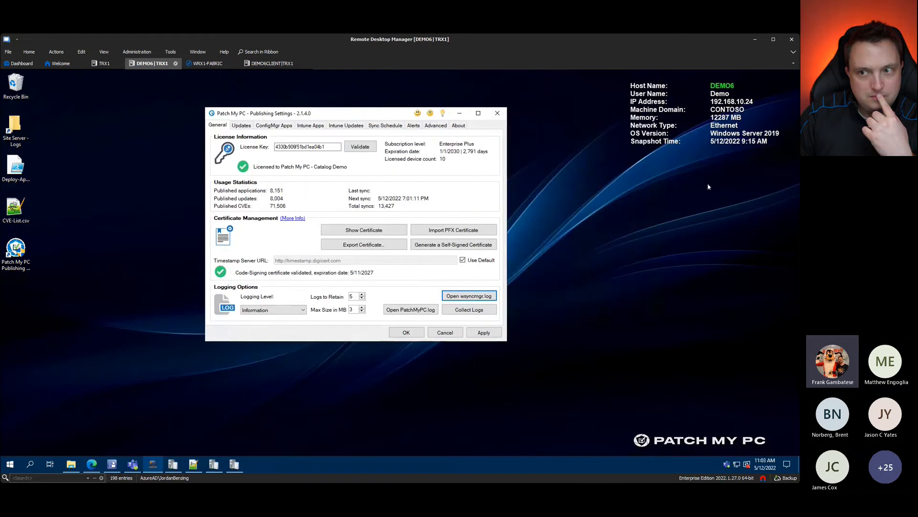